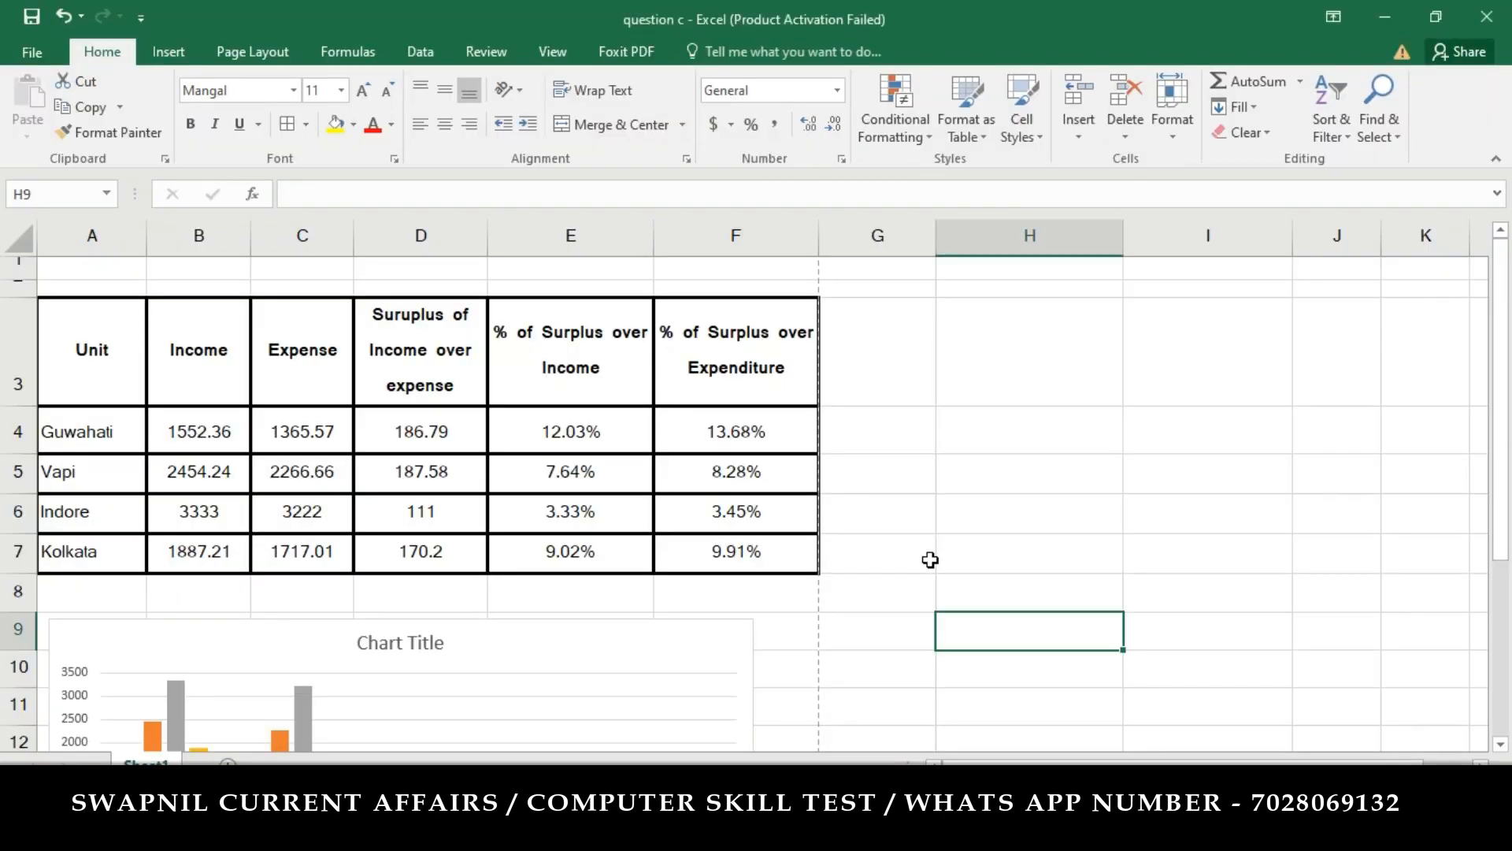
Step: Review the finished income and expense table with its column chart, including how both look in print preview
{"action": "scroll", "coordinate": [930, 559], "scroll_direction": "down", "scroll_amount": 12}
{"action": "scroll", "coordinate": [930, 559], "scroll_direction": "up", "scroll_amount": 12}
{"action": "key", "text": "ctrl+p"}
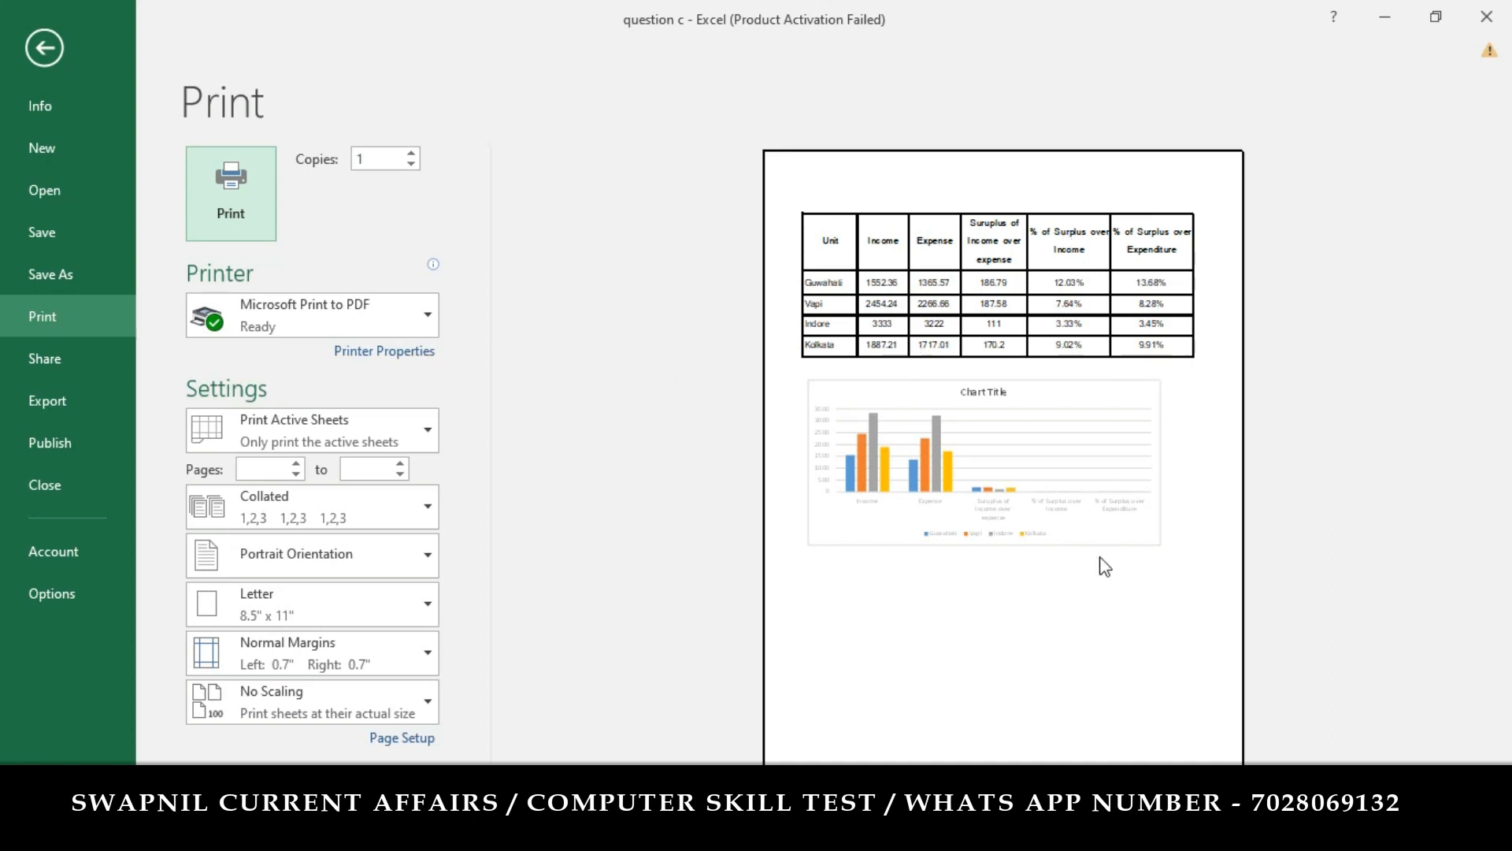
{"action": "key", "text": "Escape"}
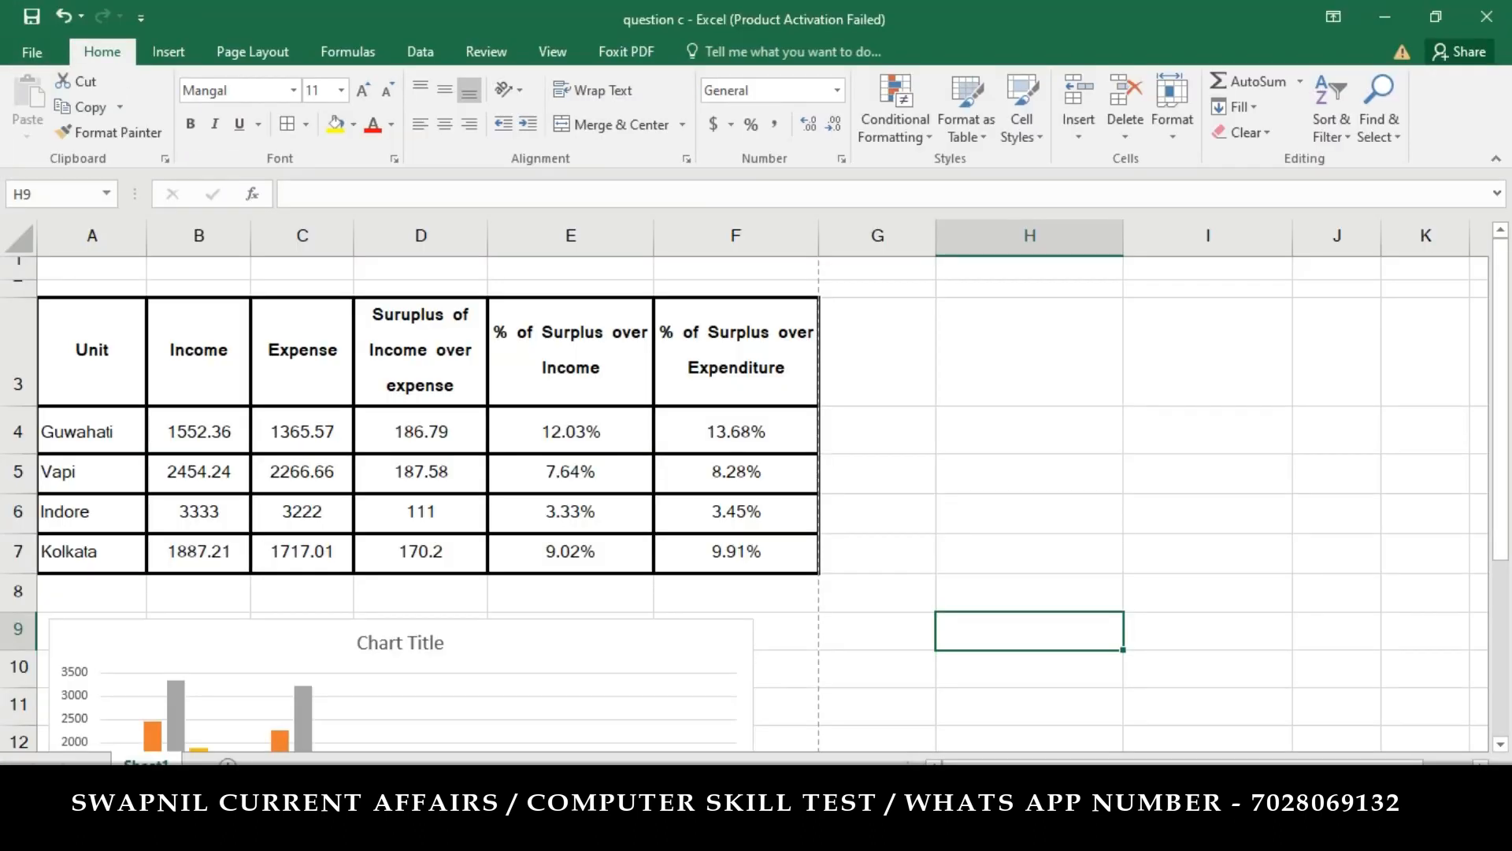
Step: Switch to the exam PDF in Foxit PhantomPDF and read Question C's table, formatting rules and tasks, comparing them with the finished worksheet
{"action": "key", "text": "alt+Tab"}
{"action": "scroll", "coordinate": [364, 624], "scroll_direction": "down", "scroll_amount": 5}
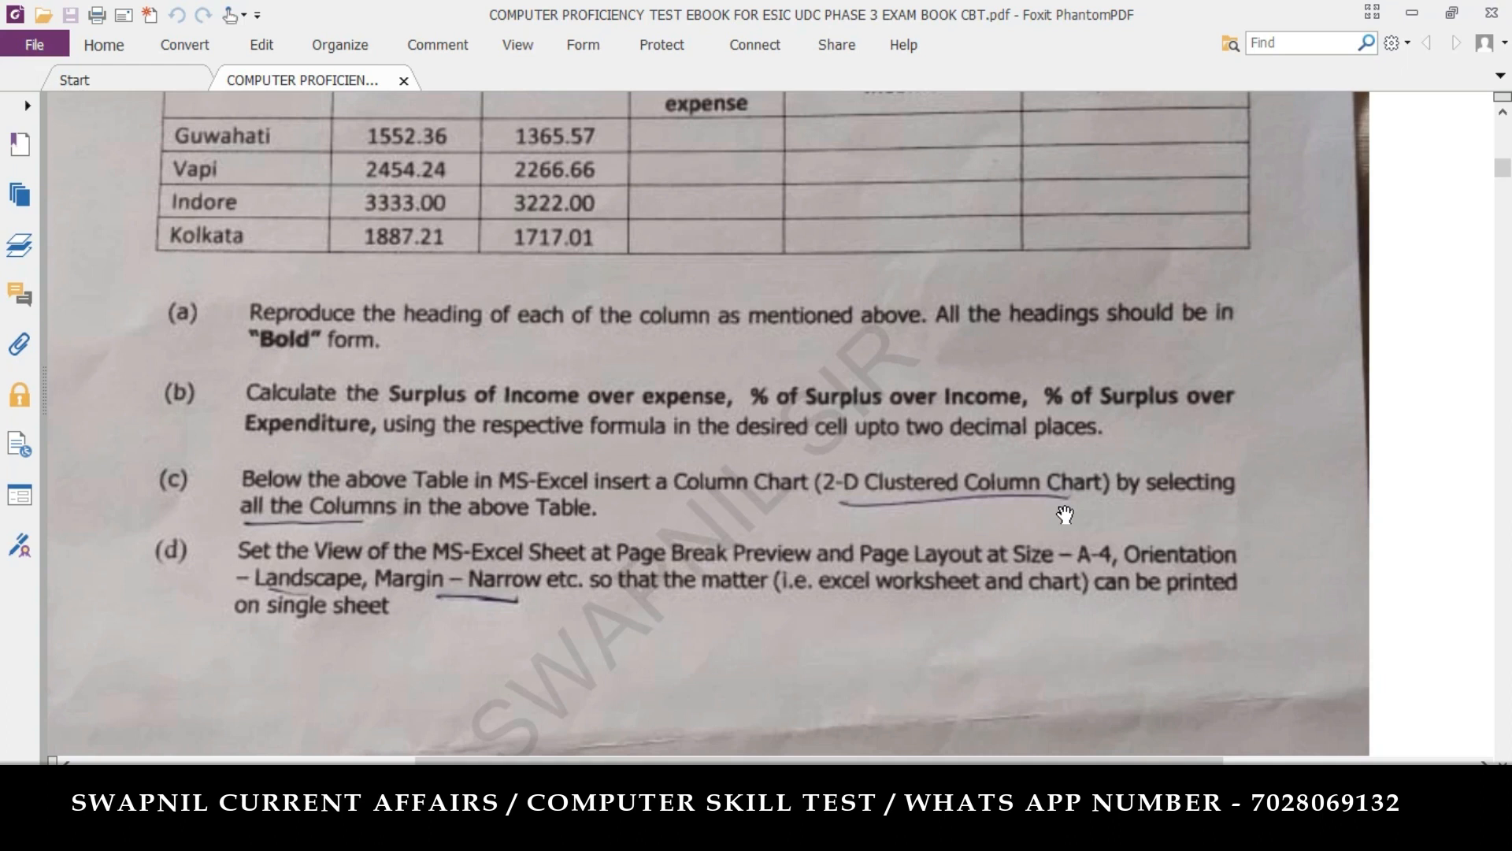
{"action": "scroll", "coordinate": [1065, 514], "scroll_direction": "up", "scroll_amount": 3}
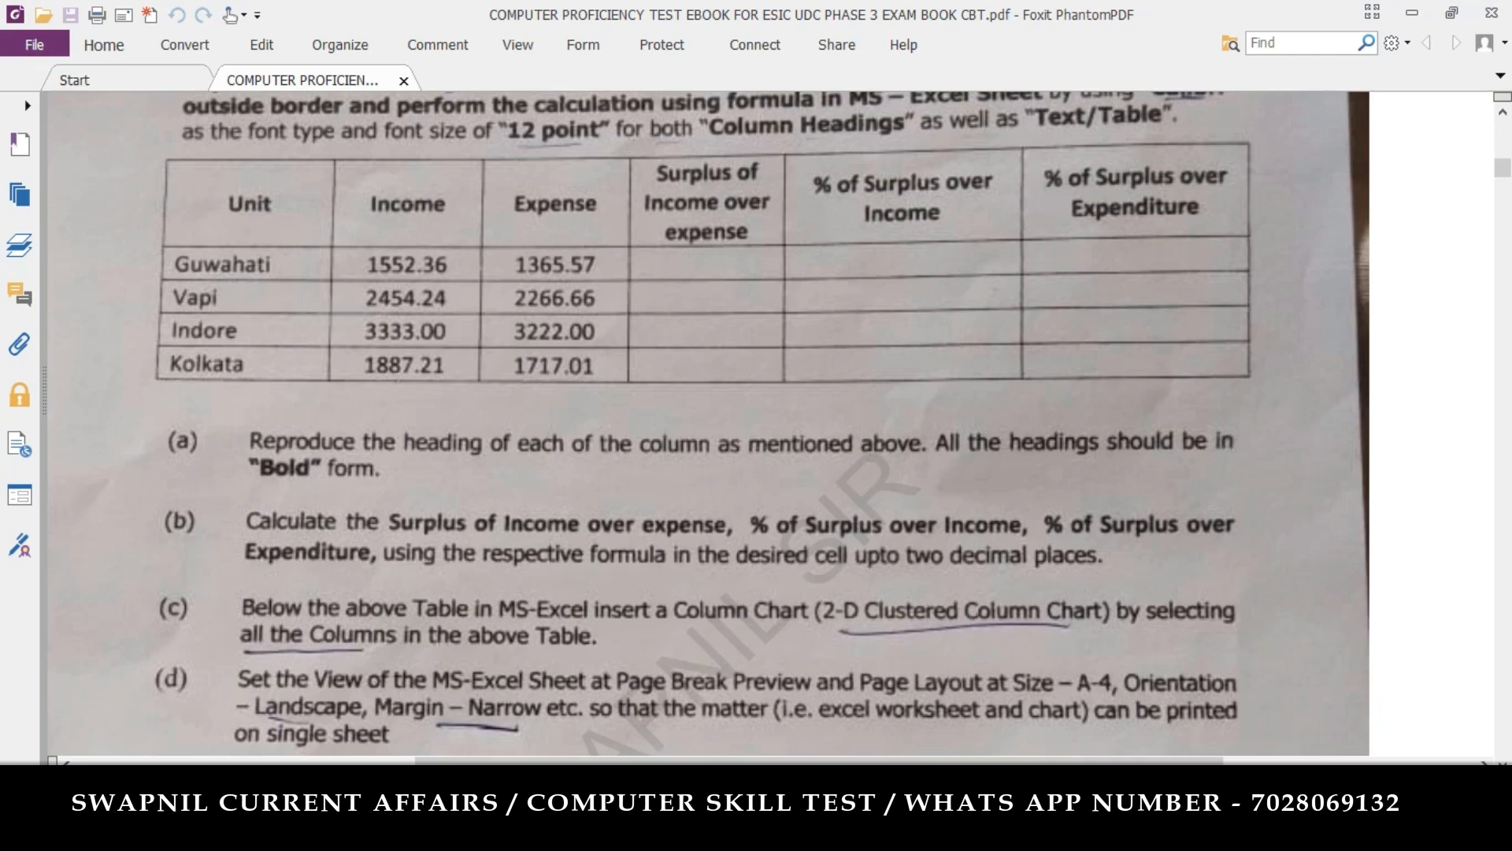
{"action": "key", "text": "alt+Tab"}
{"action": "scroll", "coordinate": [842, 553], "scroll_direction": "down", "scroll_amount": 3}
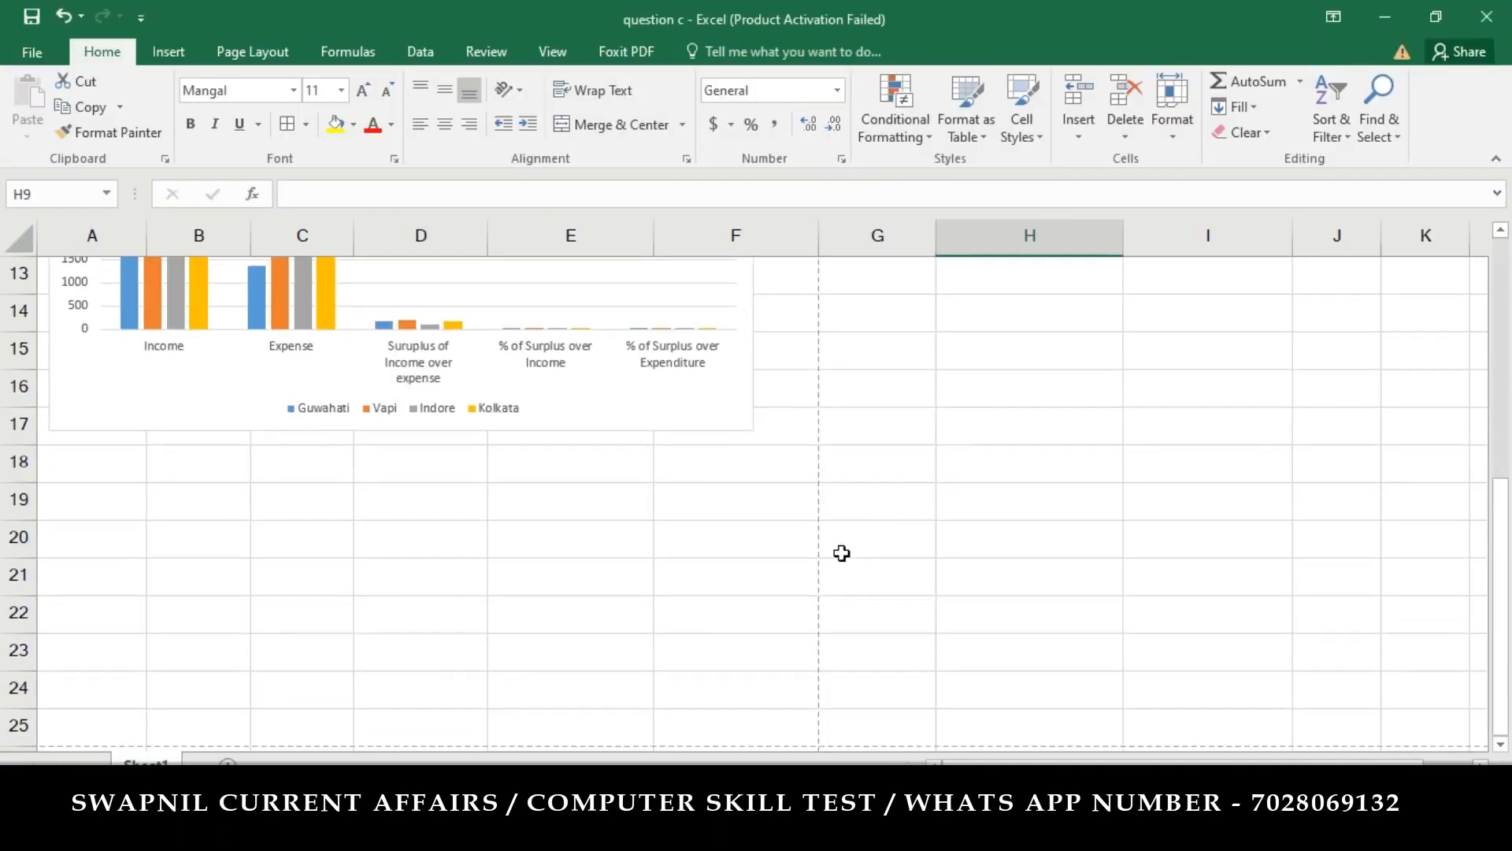
{"action": "scroll", "coordinate": [842, 553], "scroll_direction": "up", "scroll_amount": 4}
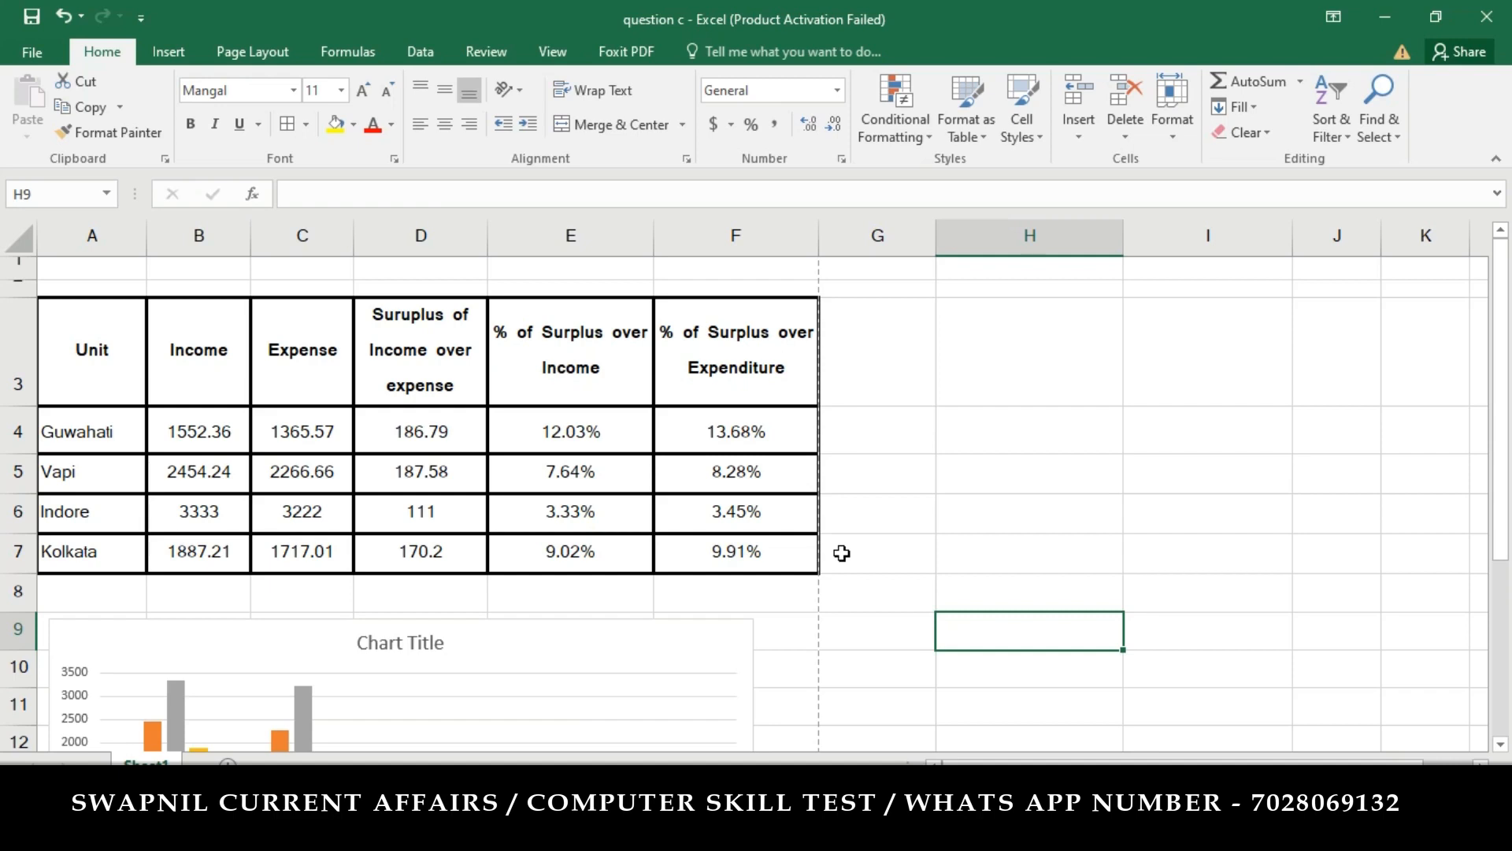
{"action": "left_click_drag", "start_coordinate": [1504, 492], "coordinate": [1505, 591]}
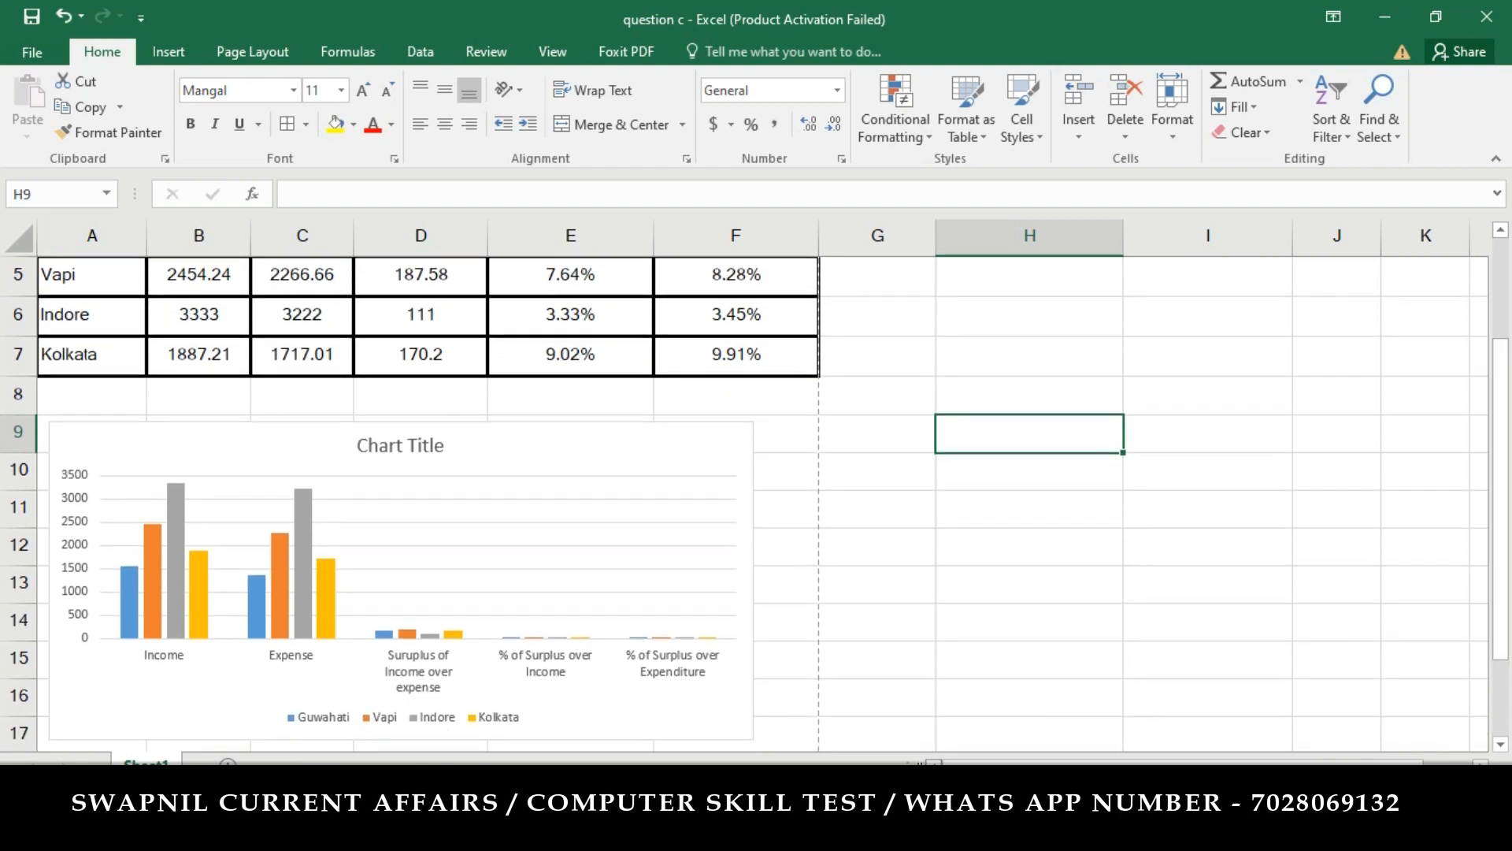
{"action": "key", "text": "alt+Tab"}
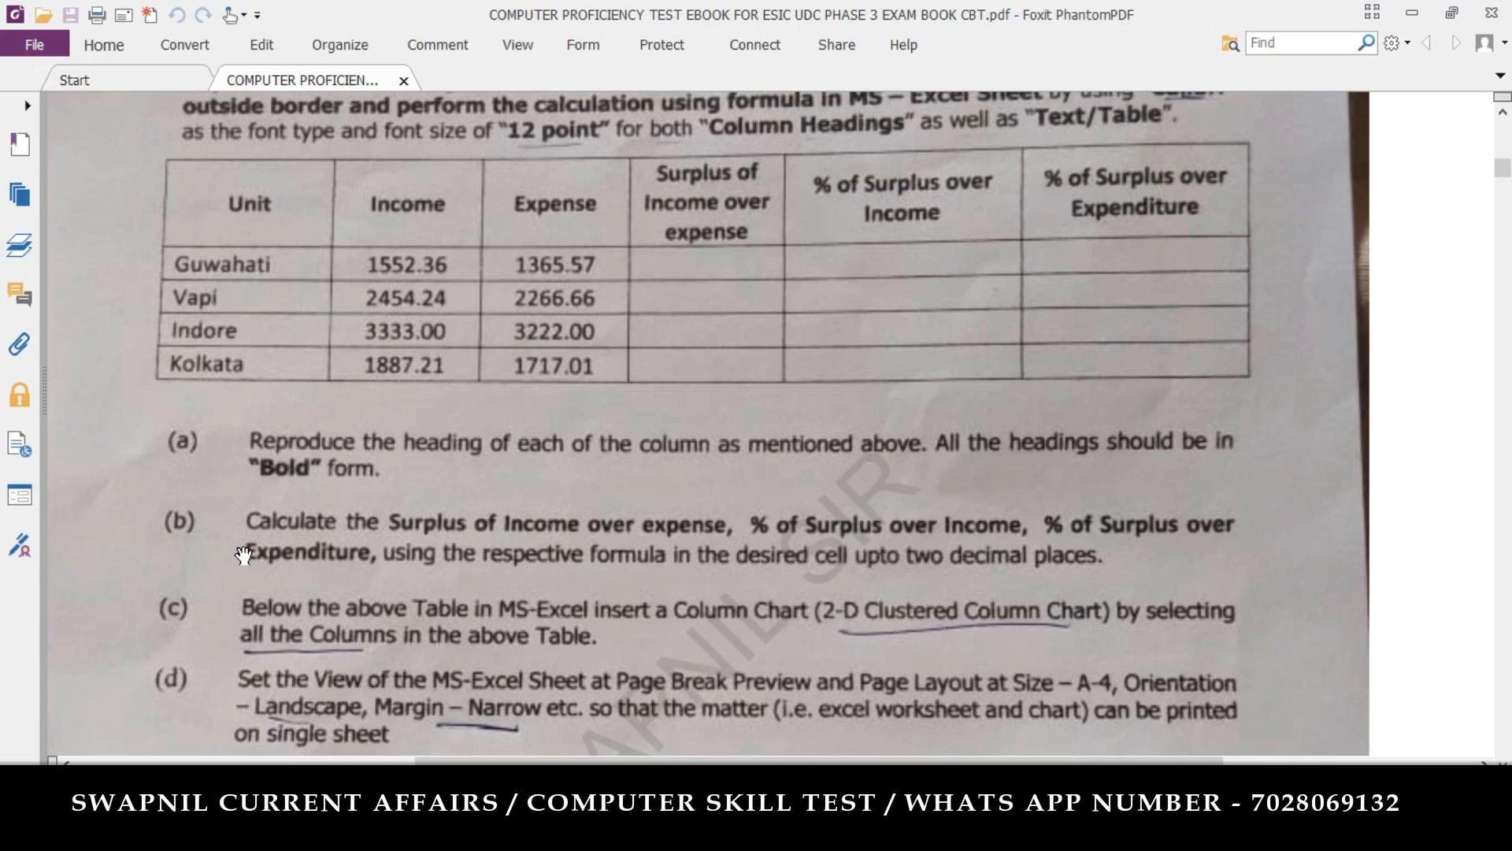
{"action": "scroll", "coordinate": [243, 556], "scroll_direction": "up", "scroll_amount": 3}
{"action": "scroll", "coordinate": [244, 555], "scroll_direction": "up", "scroll_amount": 2}
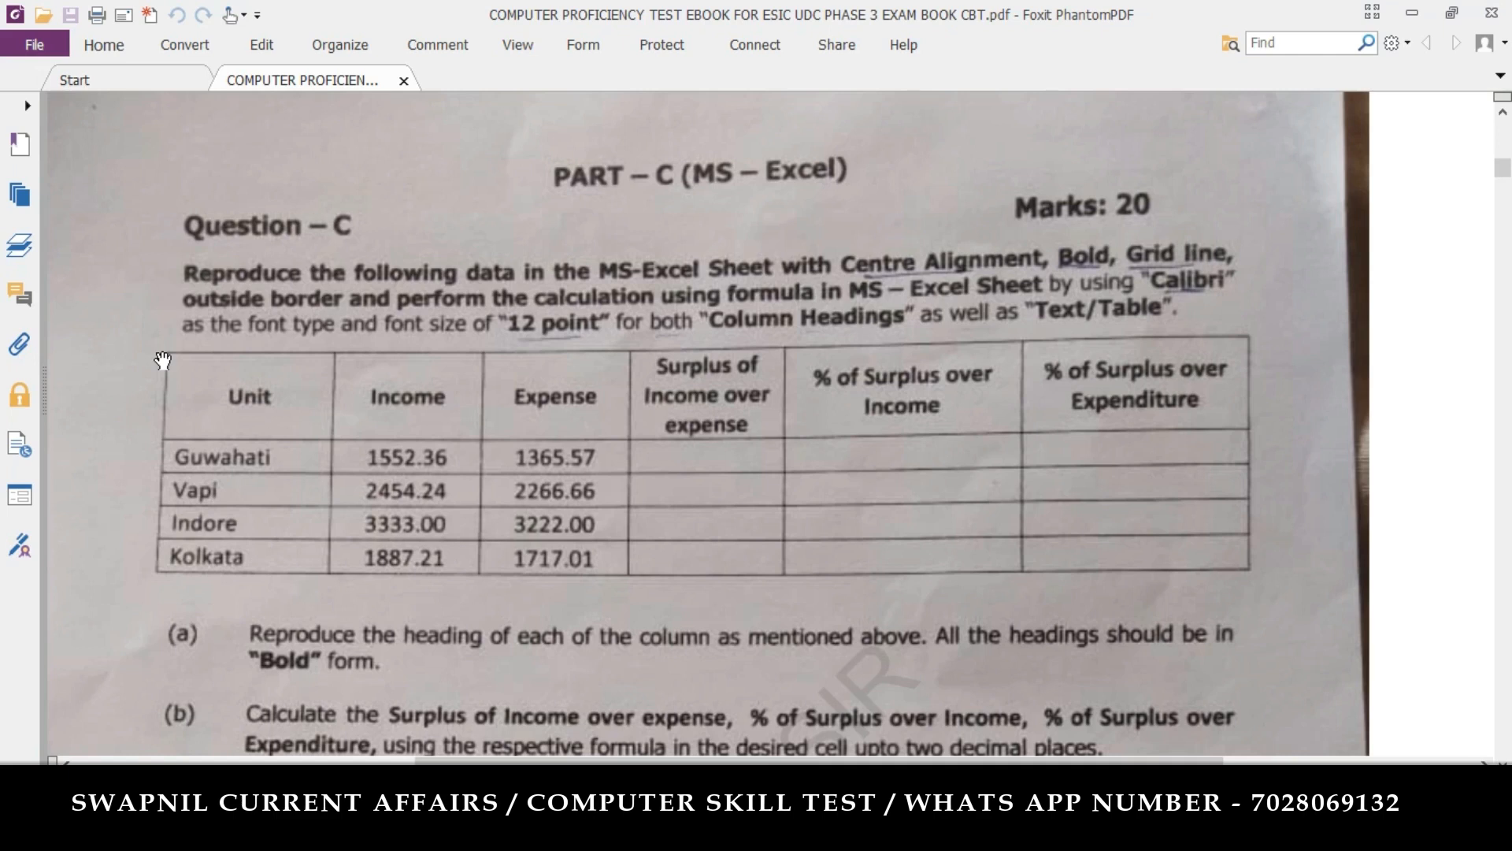
{"action": "key", "text": "alt+Tab"}
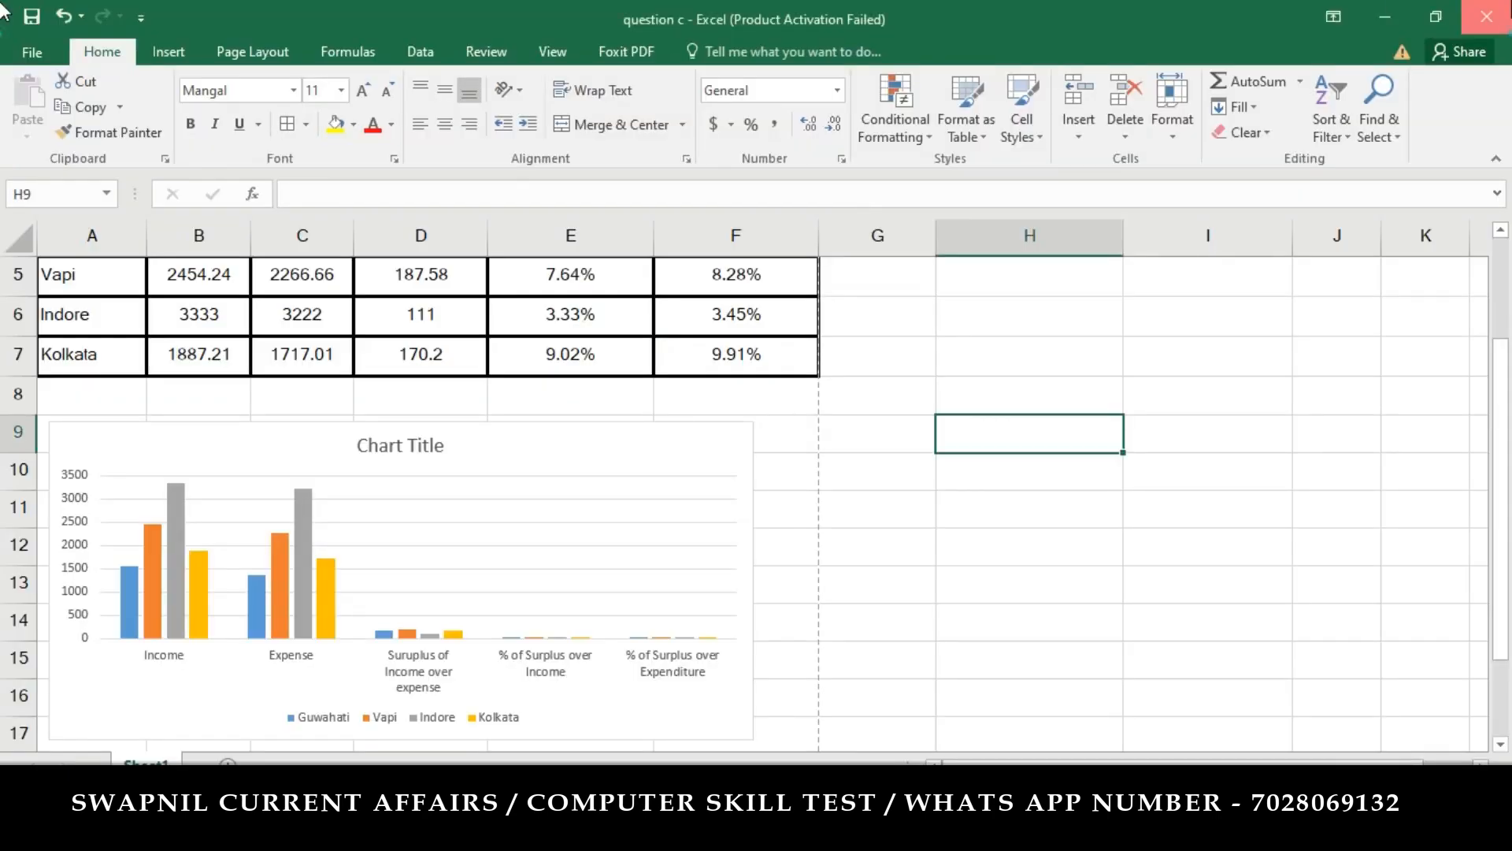
{"action": "key", "text": "alt+Tab"}
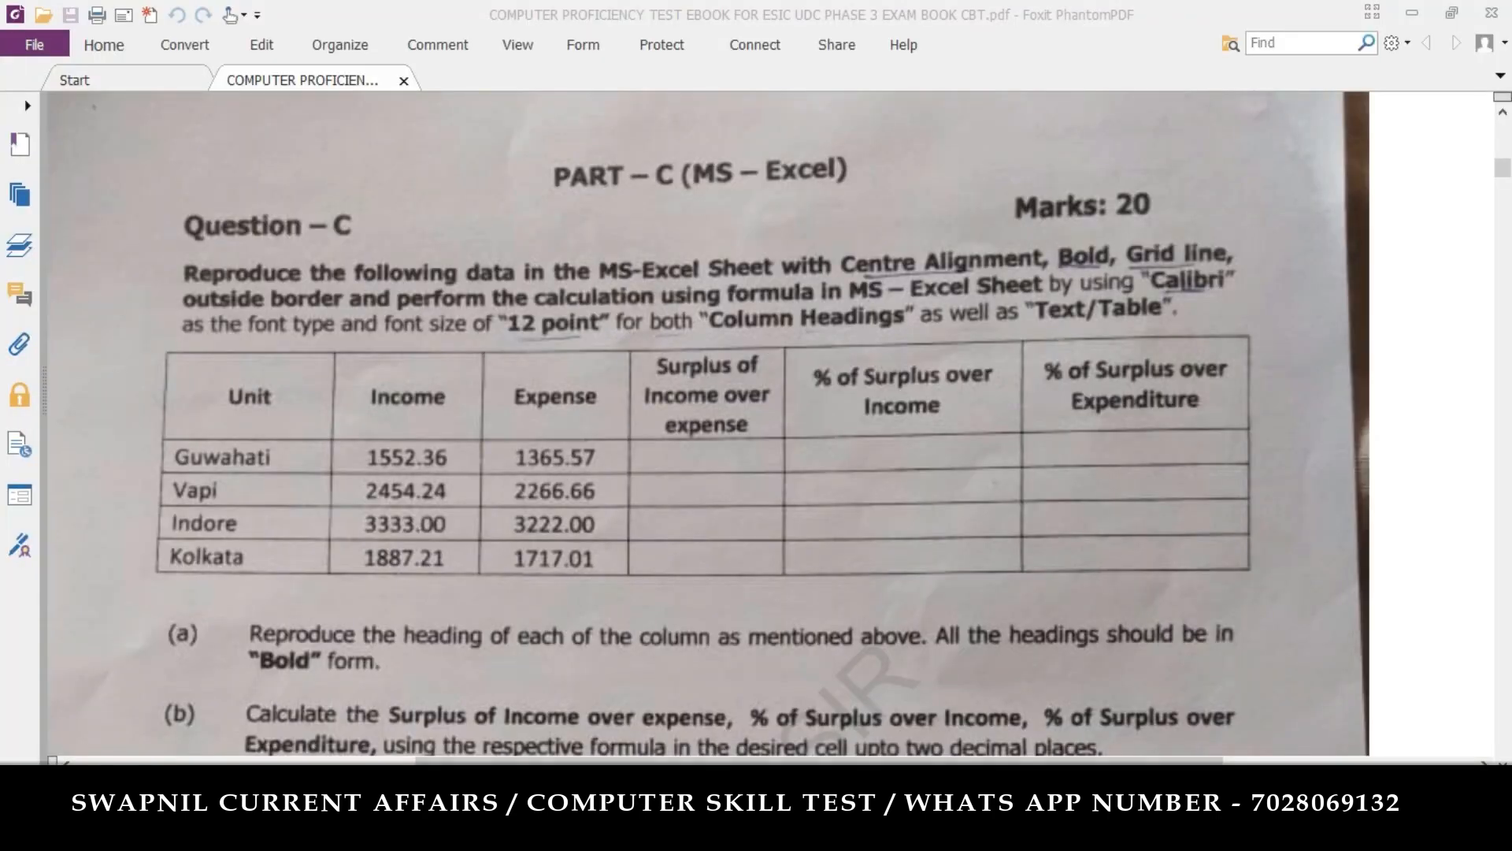
Step: Launch Excel, dismiss the activation notice and create a new blank workbook
{"action": "key", "text": "super"}
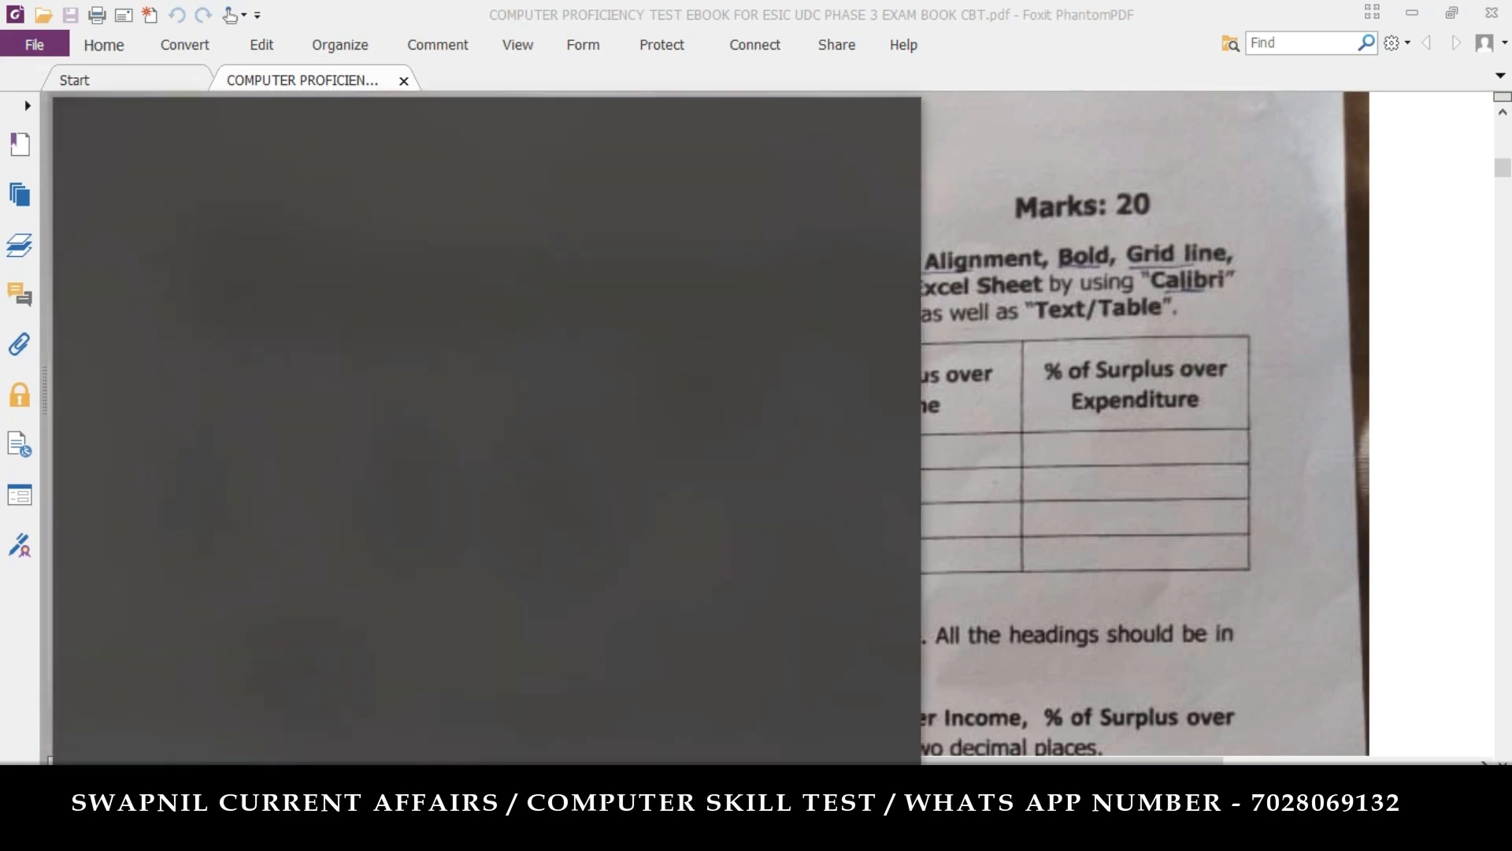
{"action": "type", "text": "exc"}
{"action": "key", "text": "Return"}
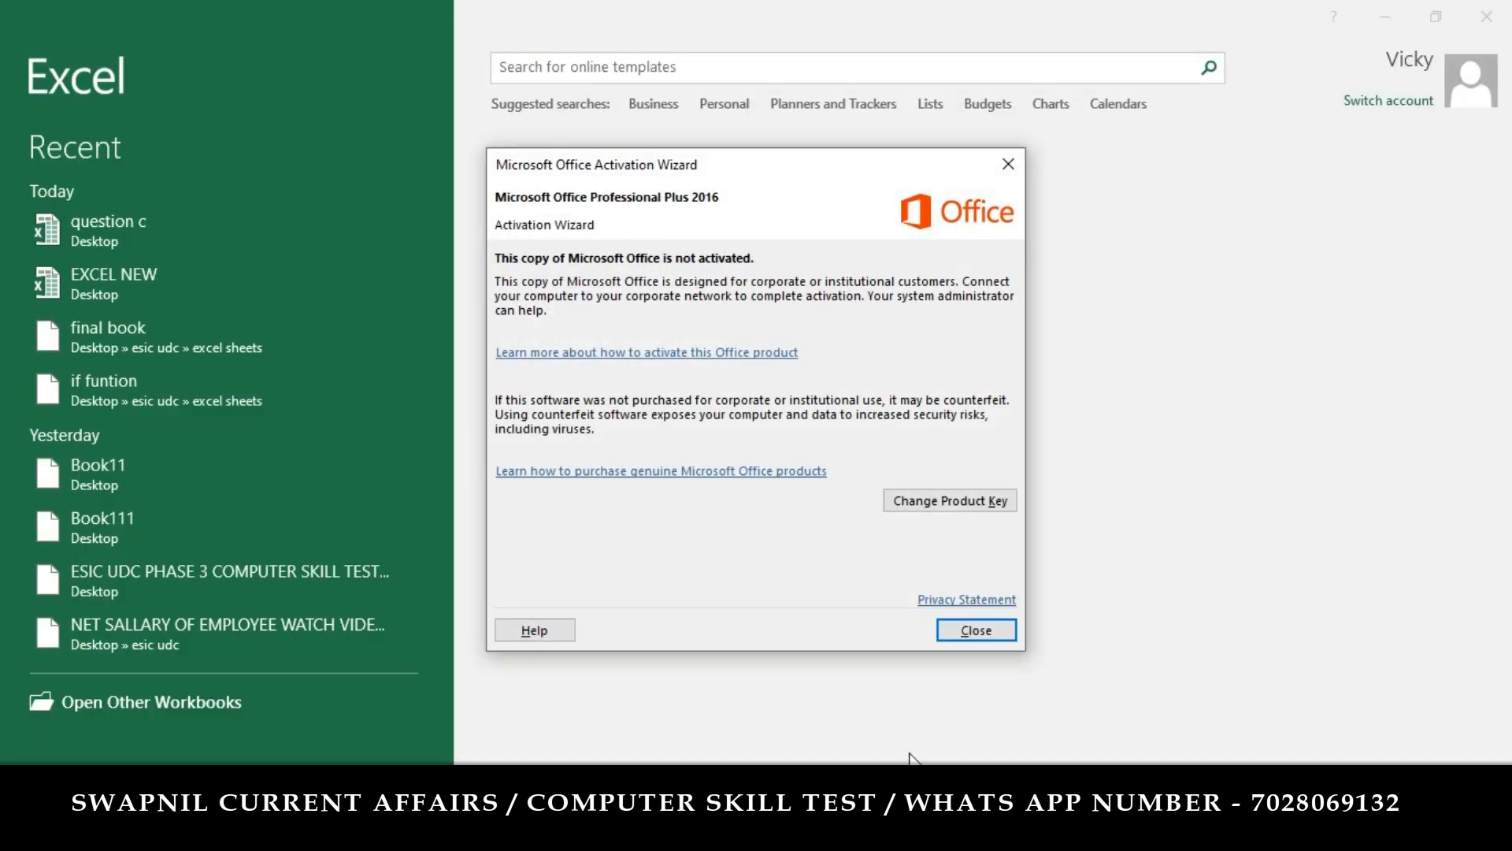
{"action": "left_click", "coordinate": [984, 634]}
{"action": "left_click", "coordinate": [638, 251]}
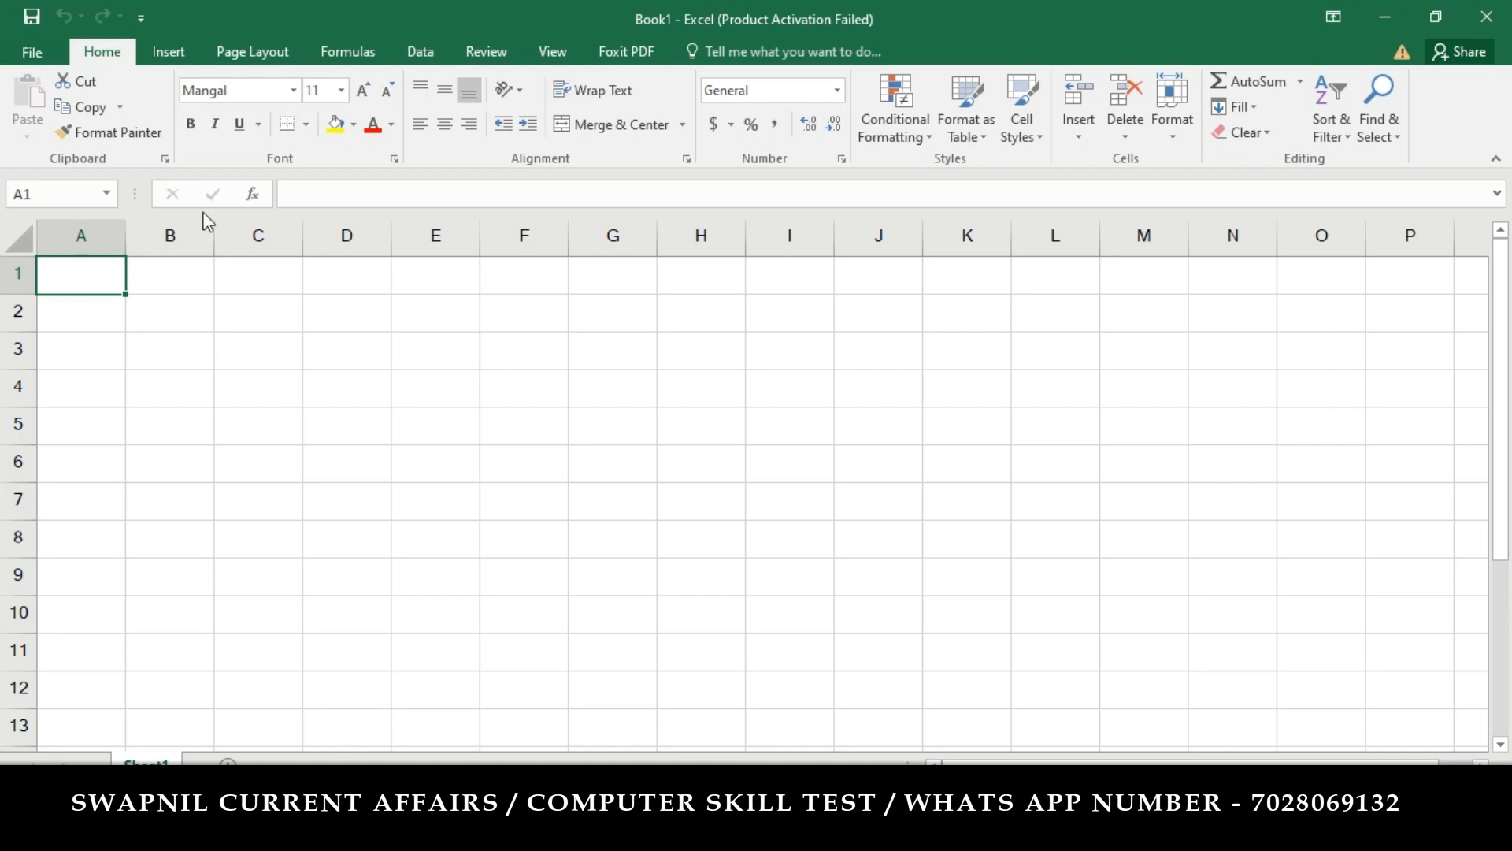
Step: Check in Page Layout view which columns fit on one page, and return the worksheet to Normal view
{"action": "left_click", "coordinate": [70, 322]}
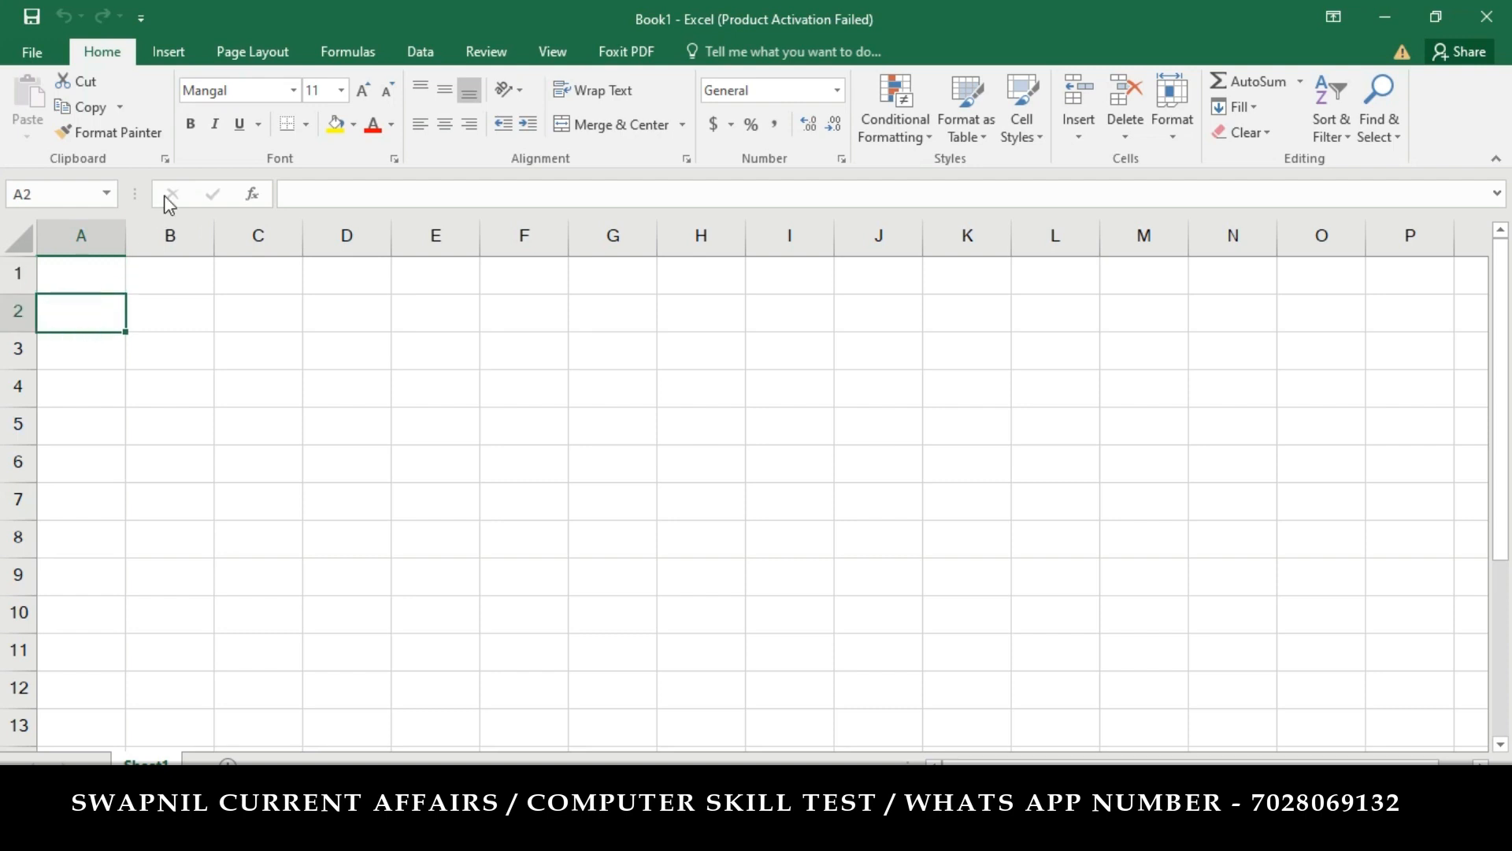
{"action": "left_click", "coordinate": [572, 67]}
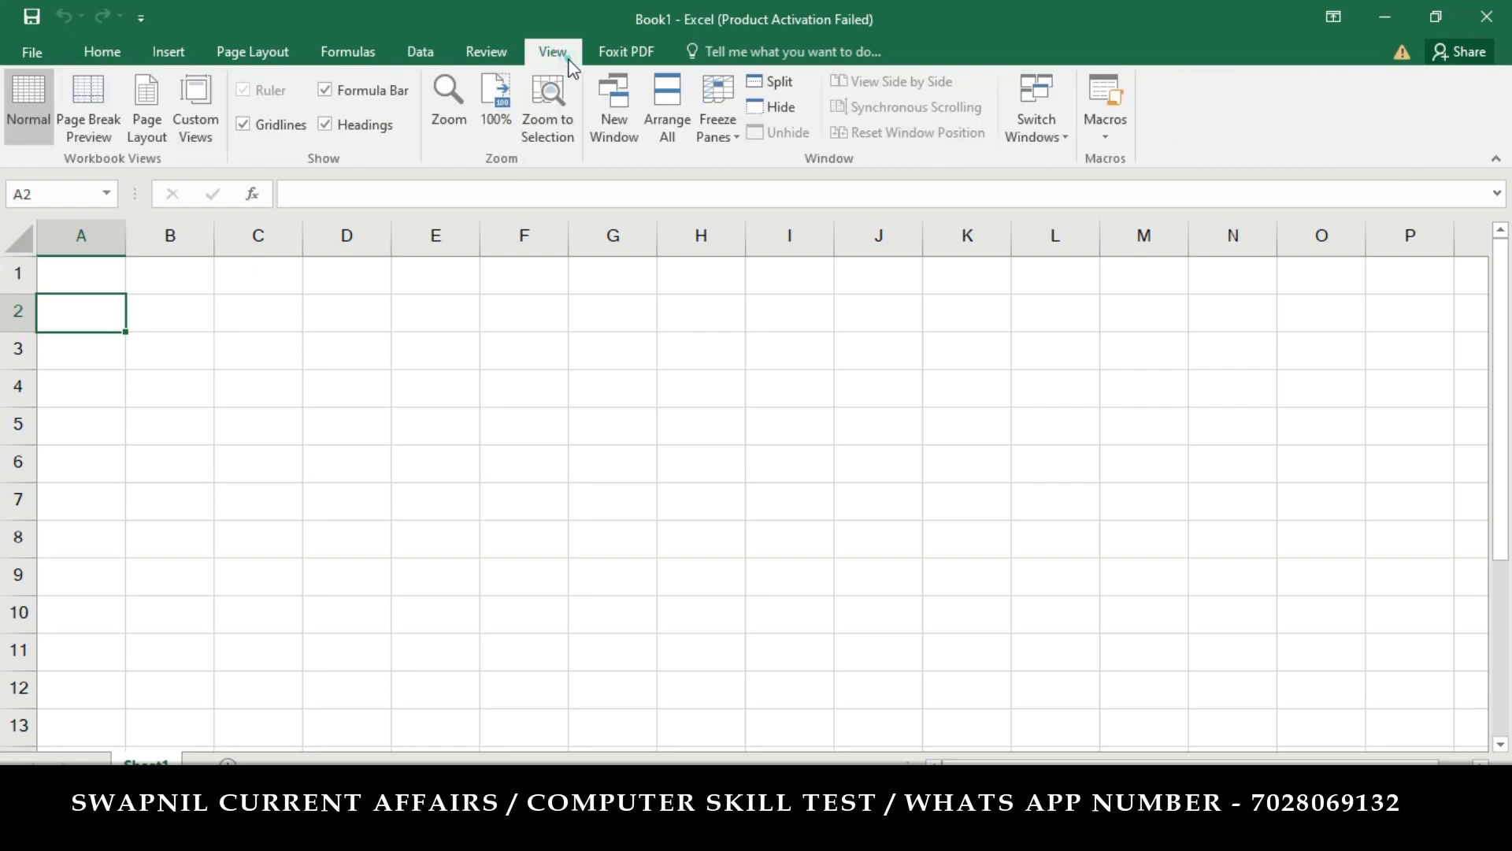
{"action": "left_click", "coordinate": [139, 106]}
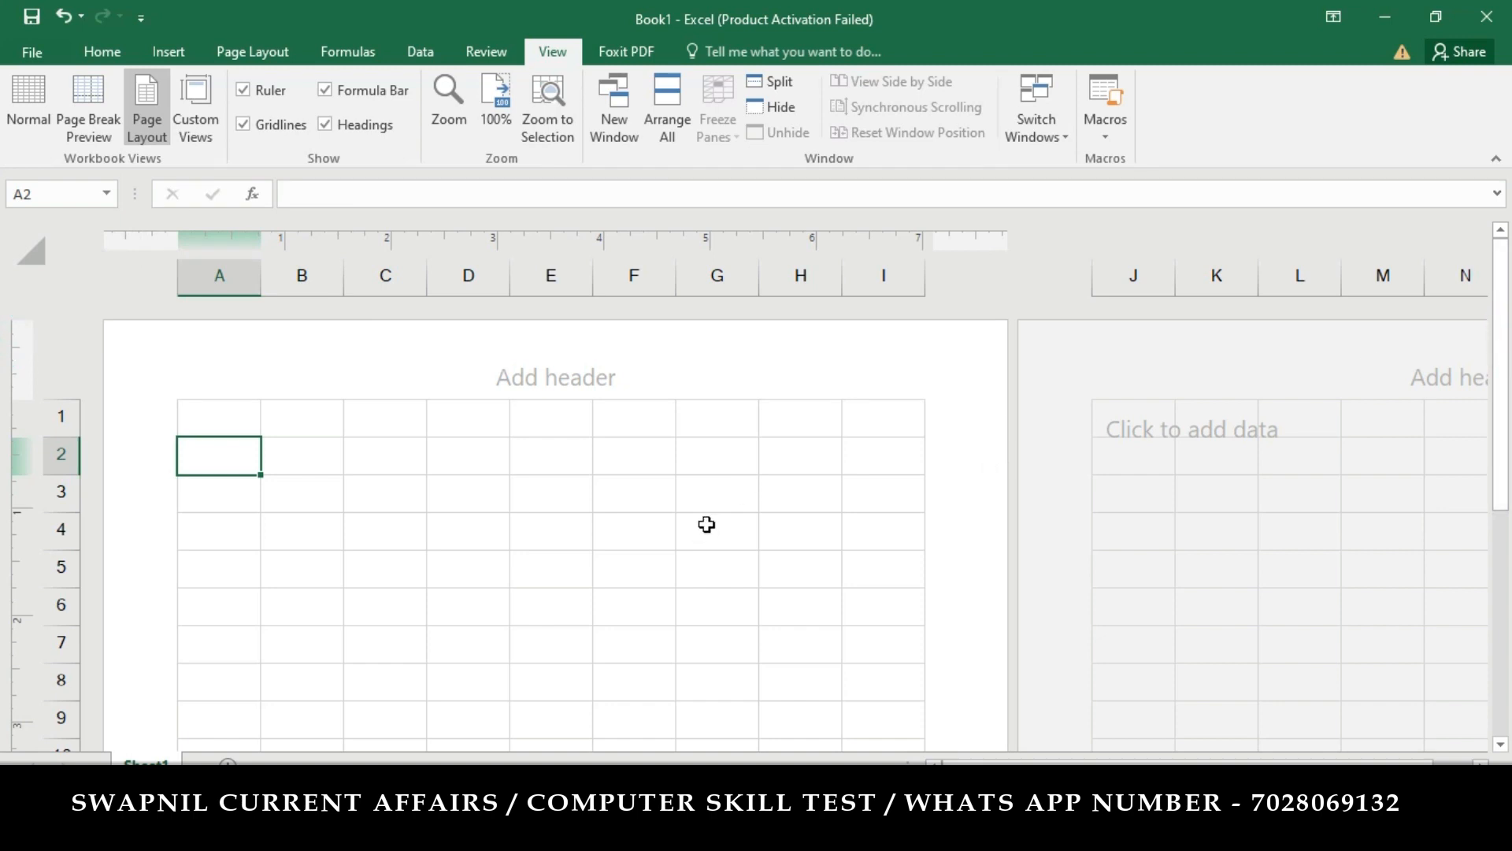
{"action": "left_click_drag", "start_coordinate": [209, 425], "coordinate": [871, 670]}
{"action": "left_click_drag", "start_coordinate": [868, 737], "coordinate": [864, 443]}
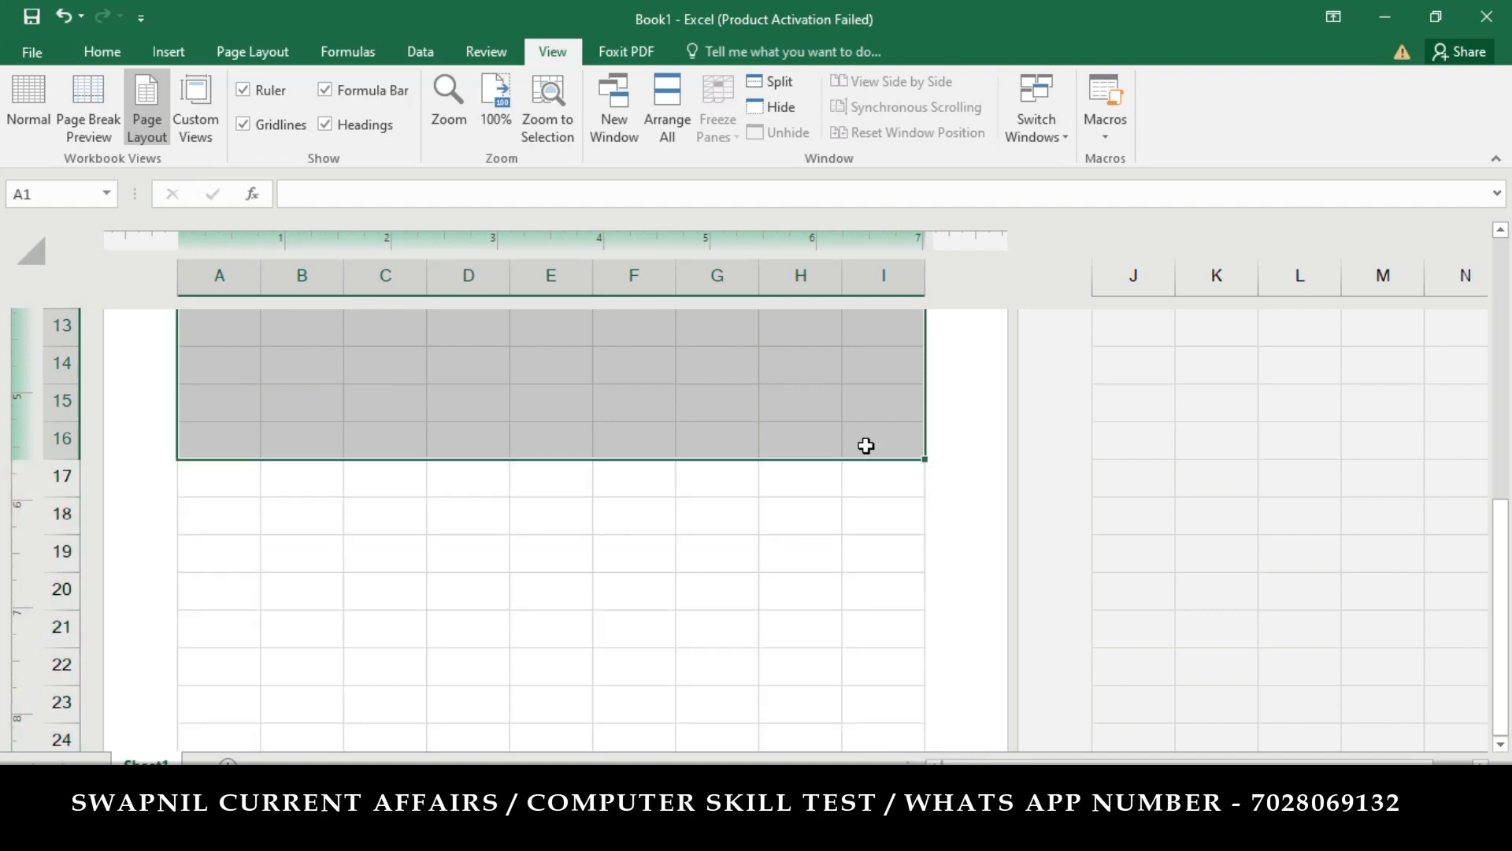
{"action": "left_click", "coordinate": [33, 91]}
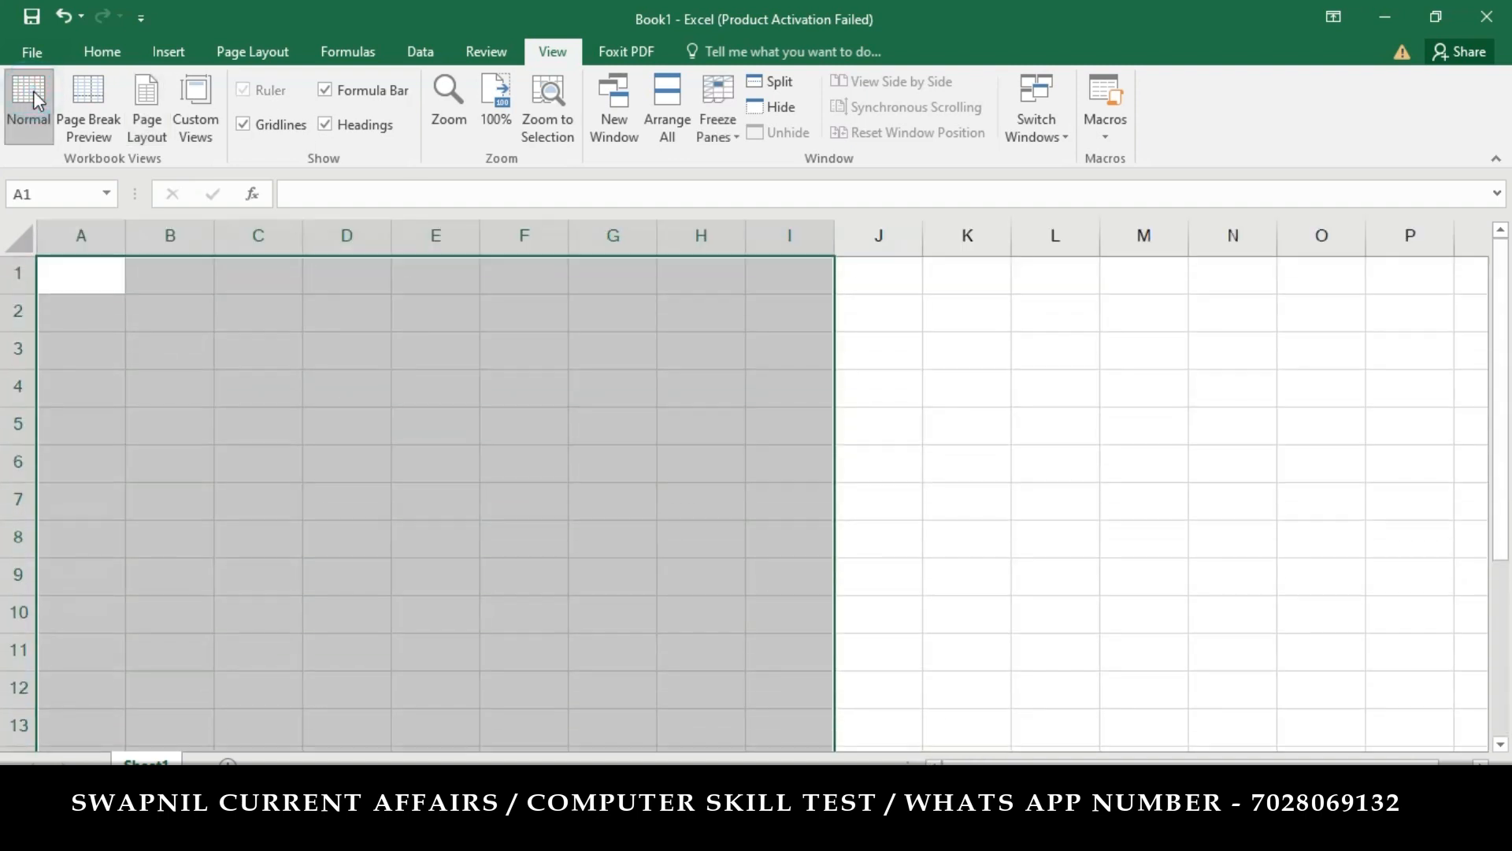
{"action": "left_click", "coordinate": [214, 427]}
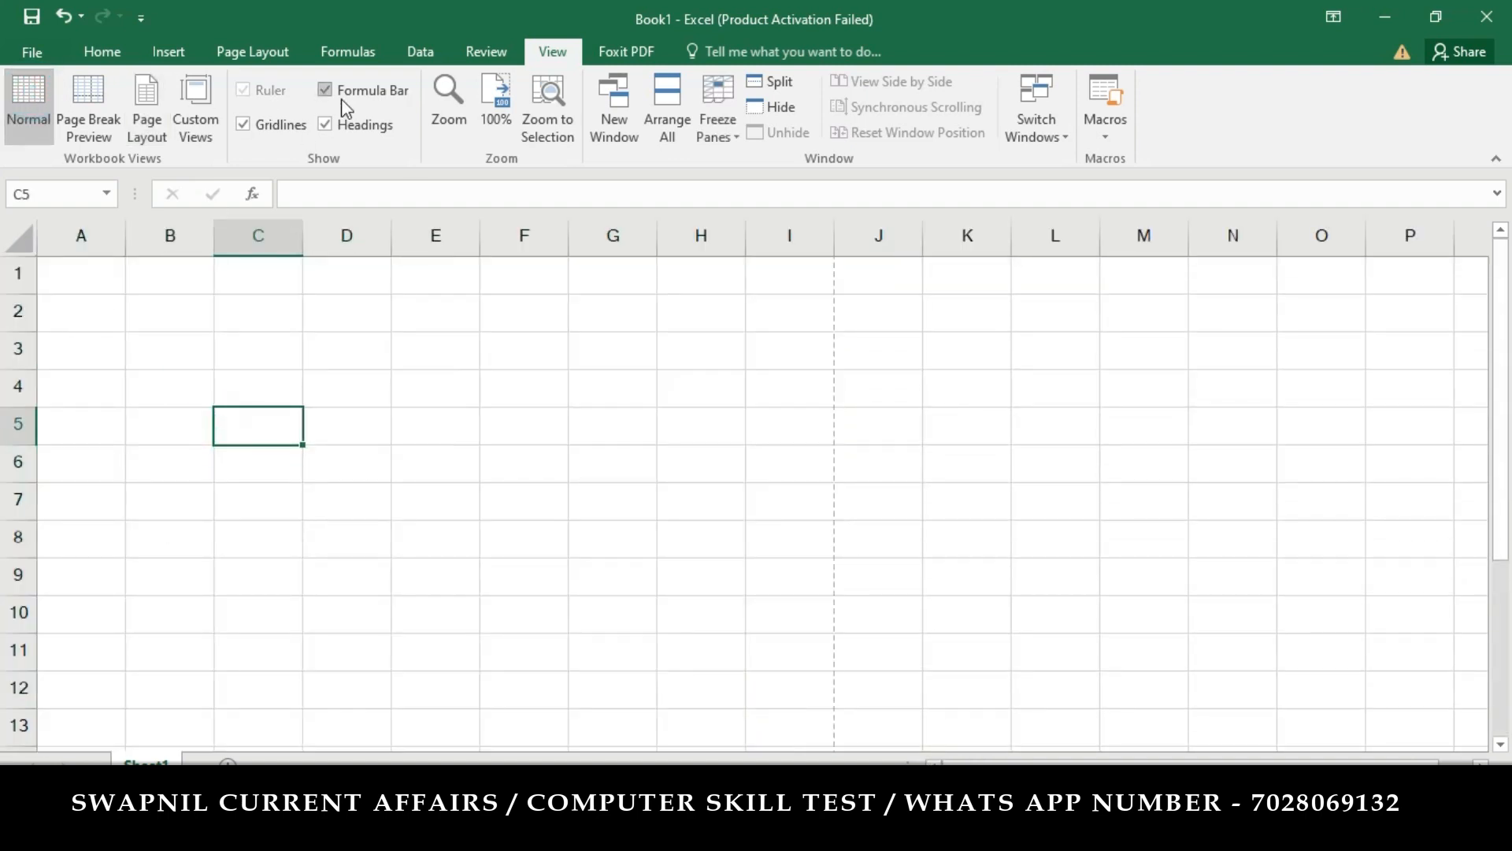
Step: Set the worksheet's paper size to A4
{"action": "left_click", "coordinate": [255, 54]}
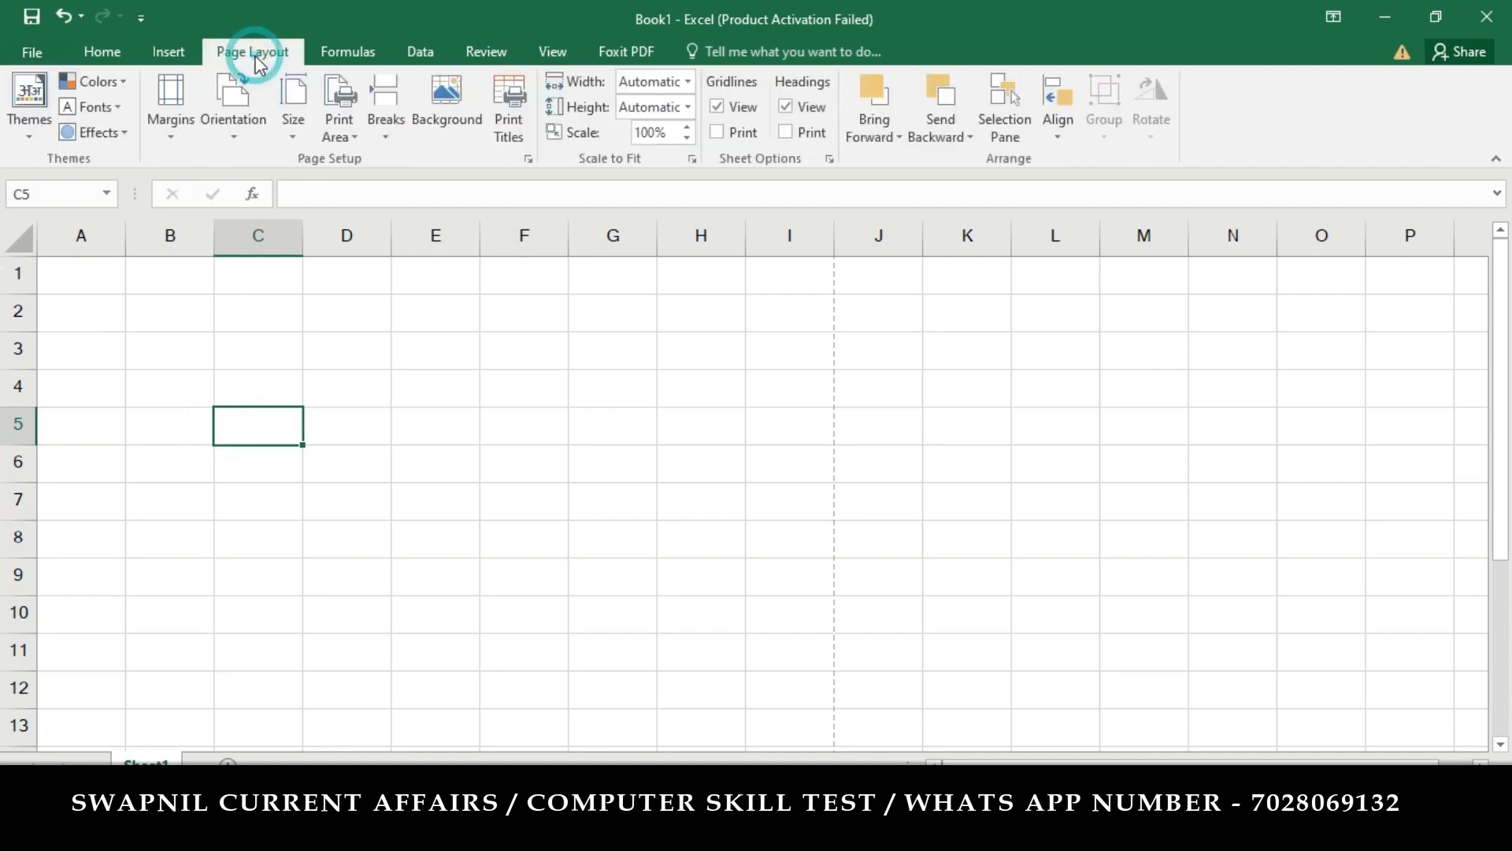
{"action": "left_click", "coordinate": [282, 120]}
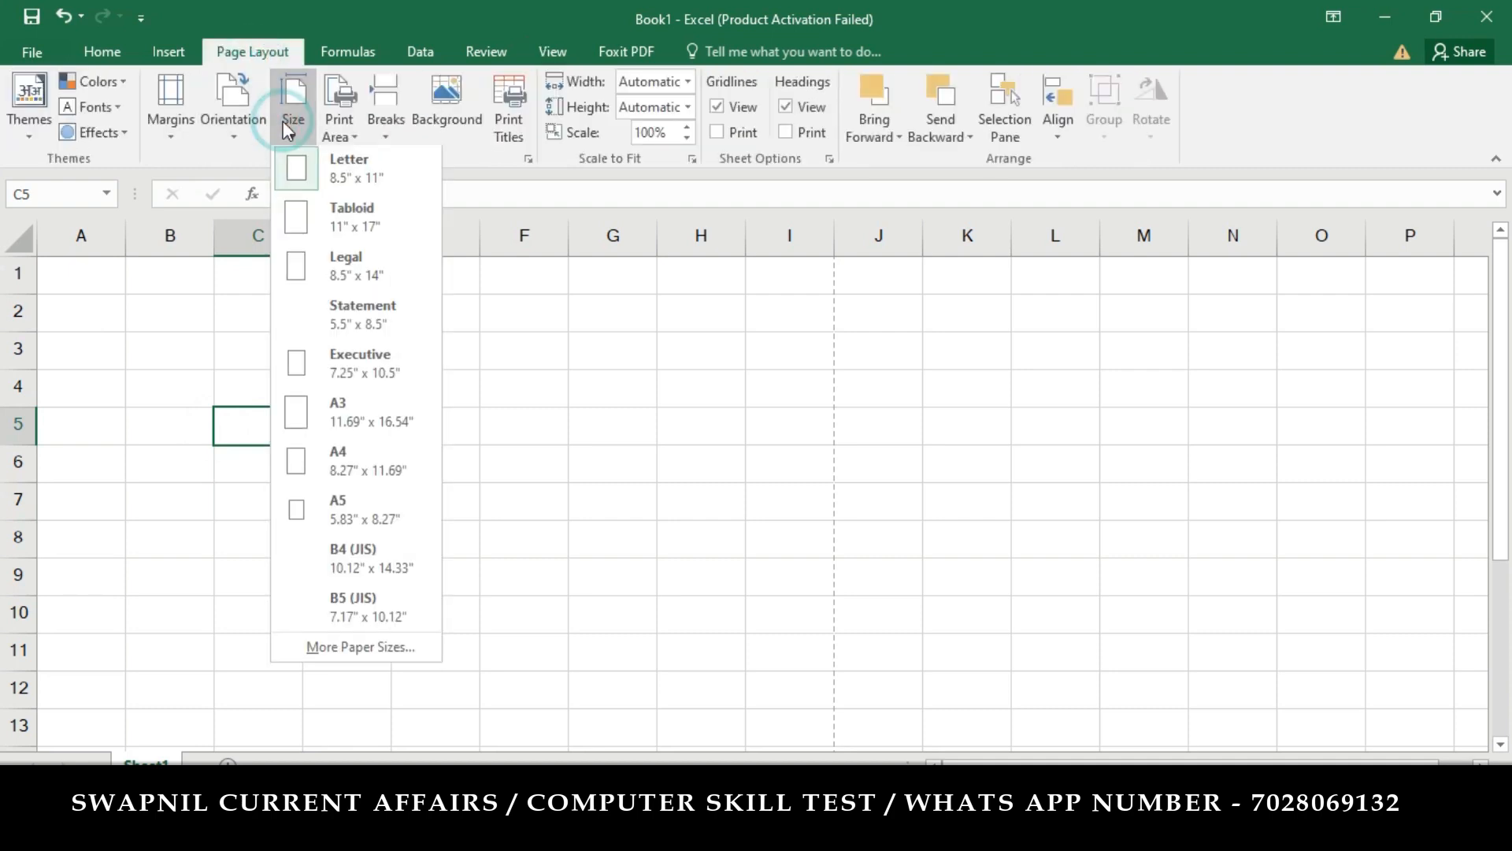
{"action": "left_click", "coordinate": [344, 461]}
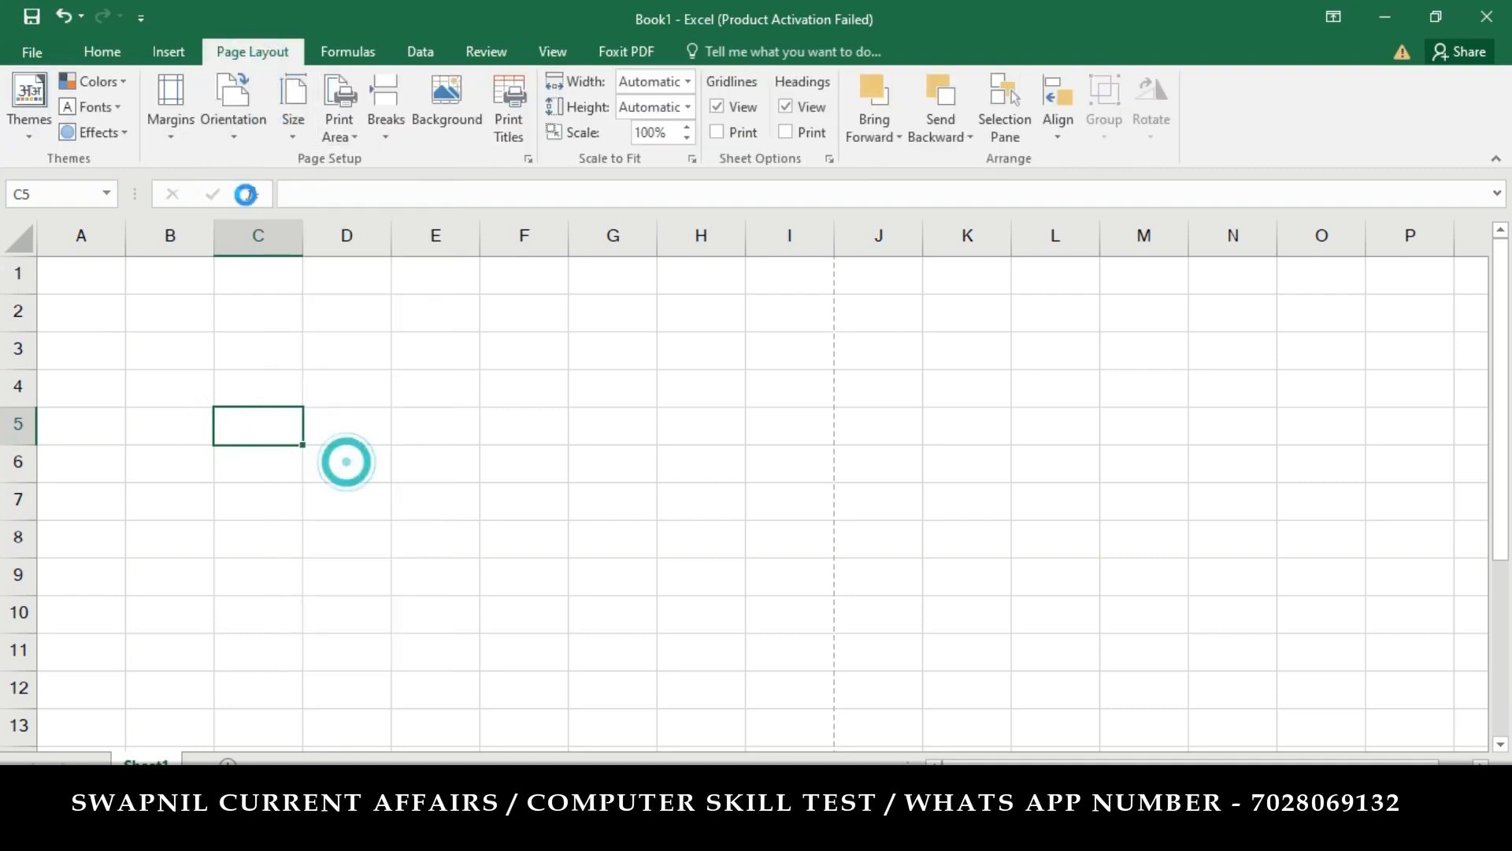
Step: Check the page setup requirements in the question PDF, and set the worksheet to Portrait orientation with Narrow margins
{"action": "left_click", "coordinate": [240, 138]}
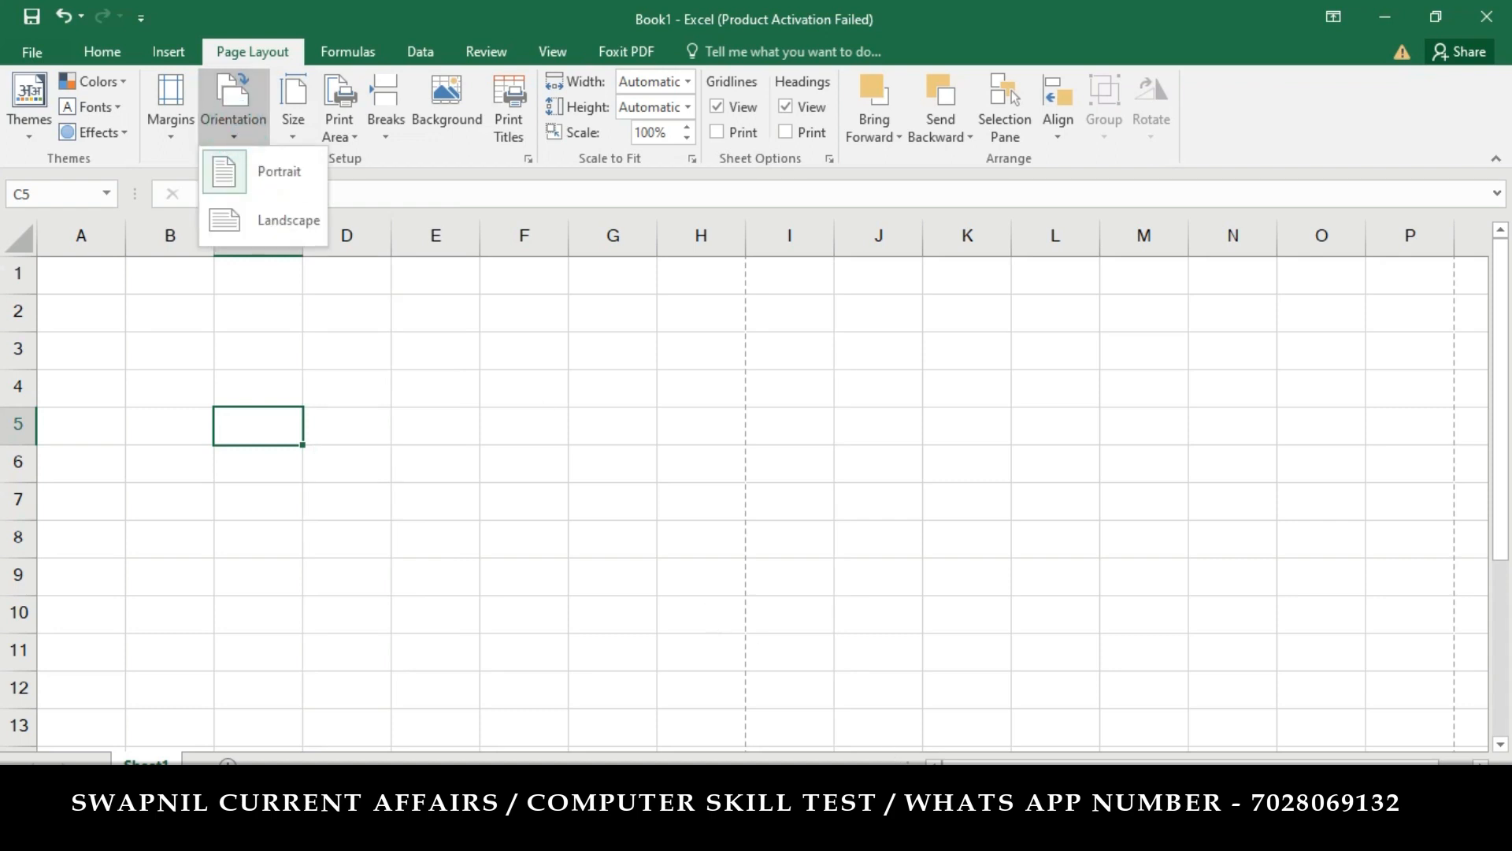
{"action": "left_click", "coordinate": [824, 684]}
{"action": "scroll", "coordinate": [807, 624], "scroll_direction": "down", "scroll_amount": 4}
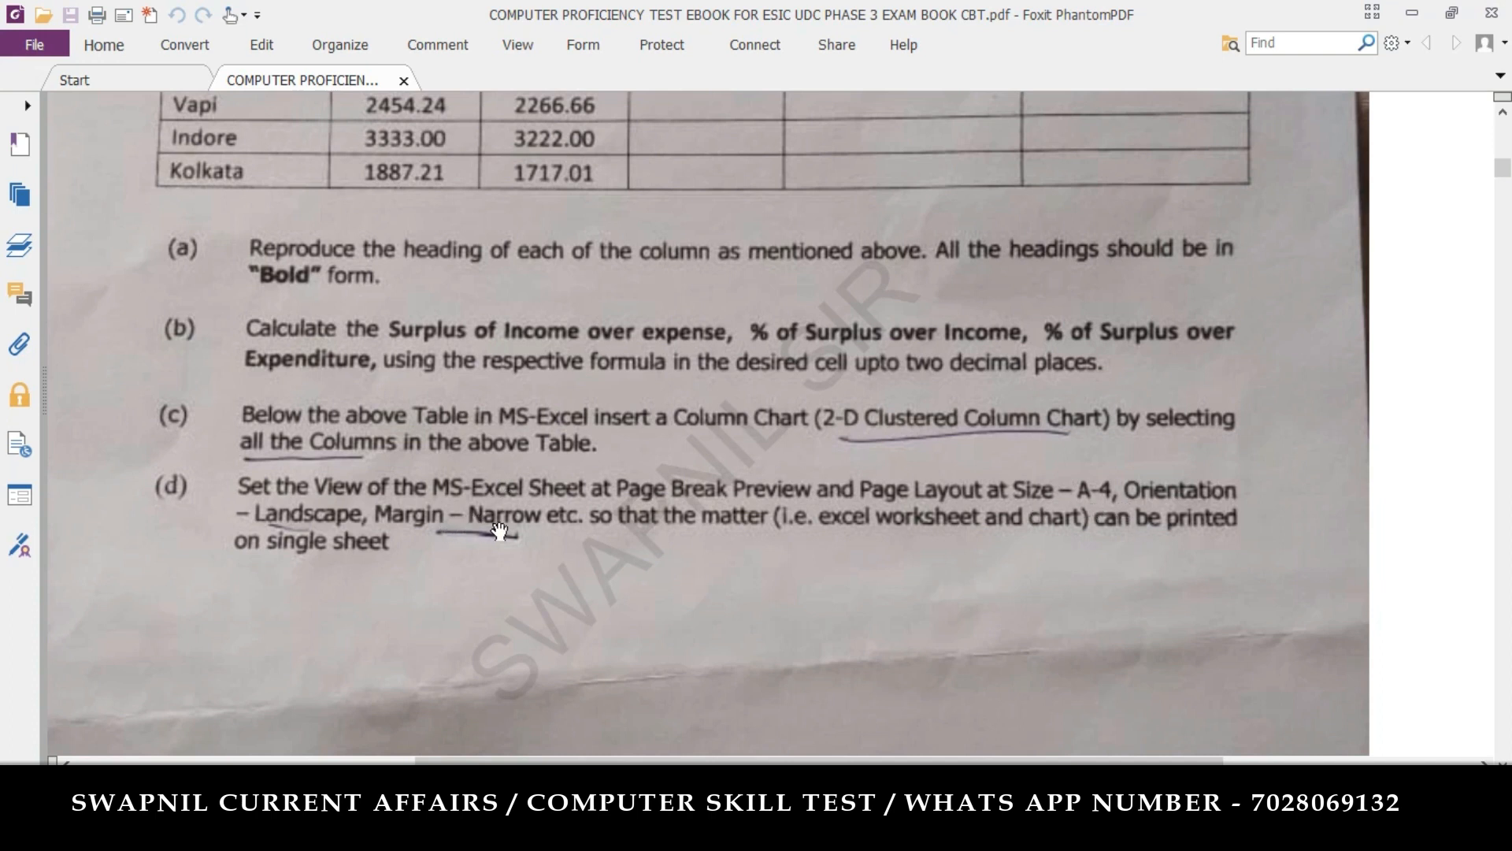
{"action": "left_click", "coordinate": [551, 833]}
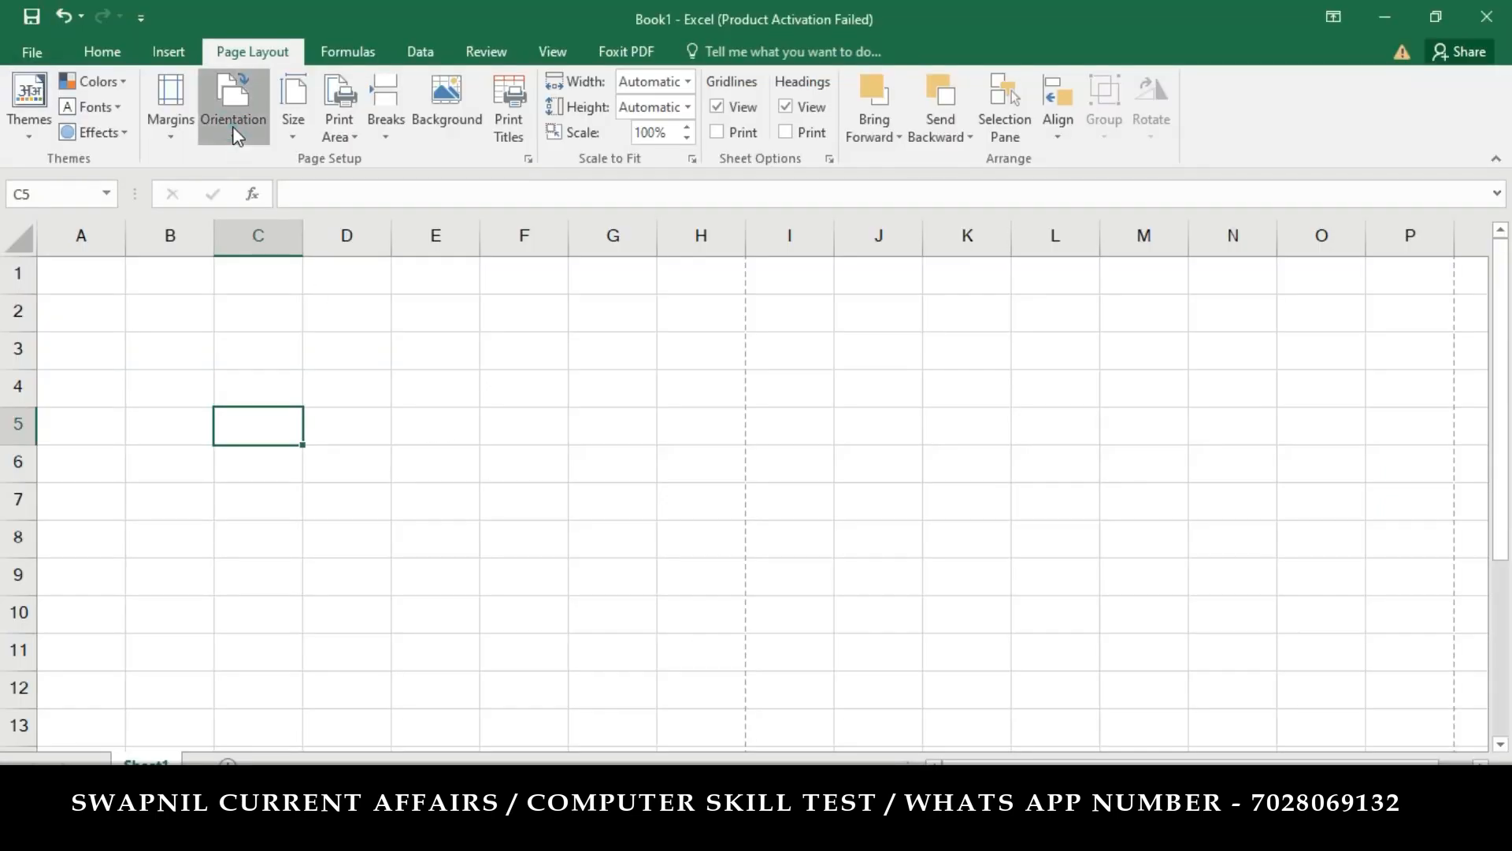
{"action": "left_click", "coordinate": [236, 136]}
{"action": "left_click", "coordinate": [251, 159]}
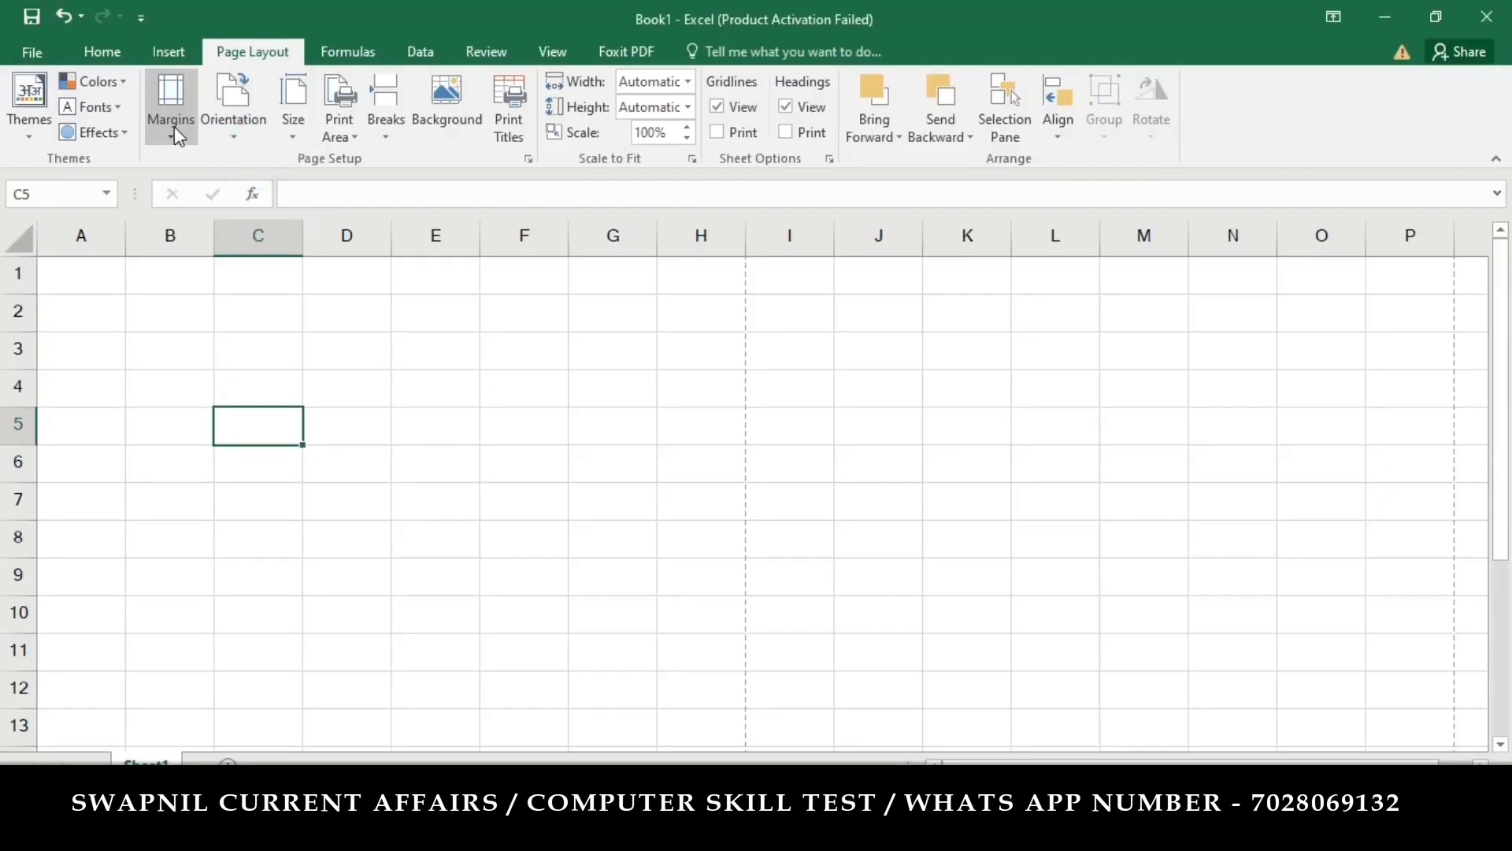
{"action": "left_click", "coordinate": [173, 126]}
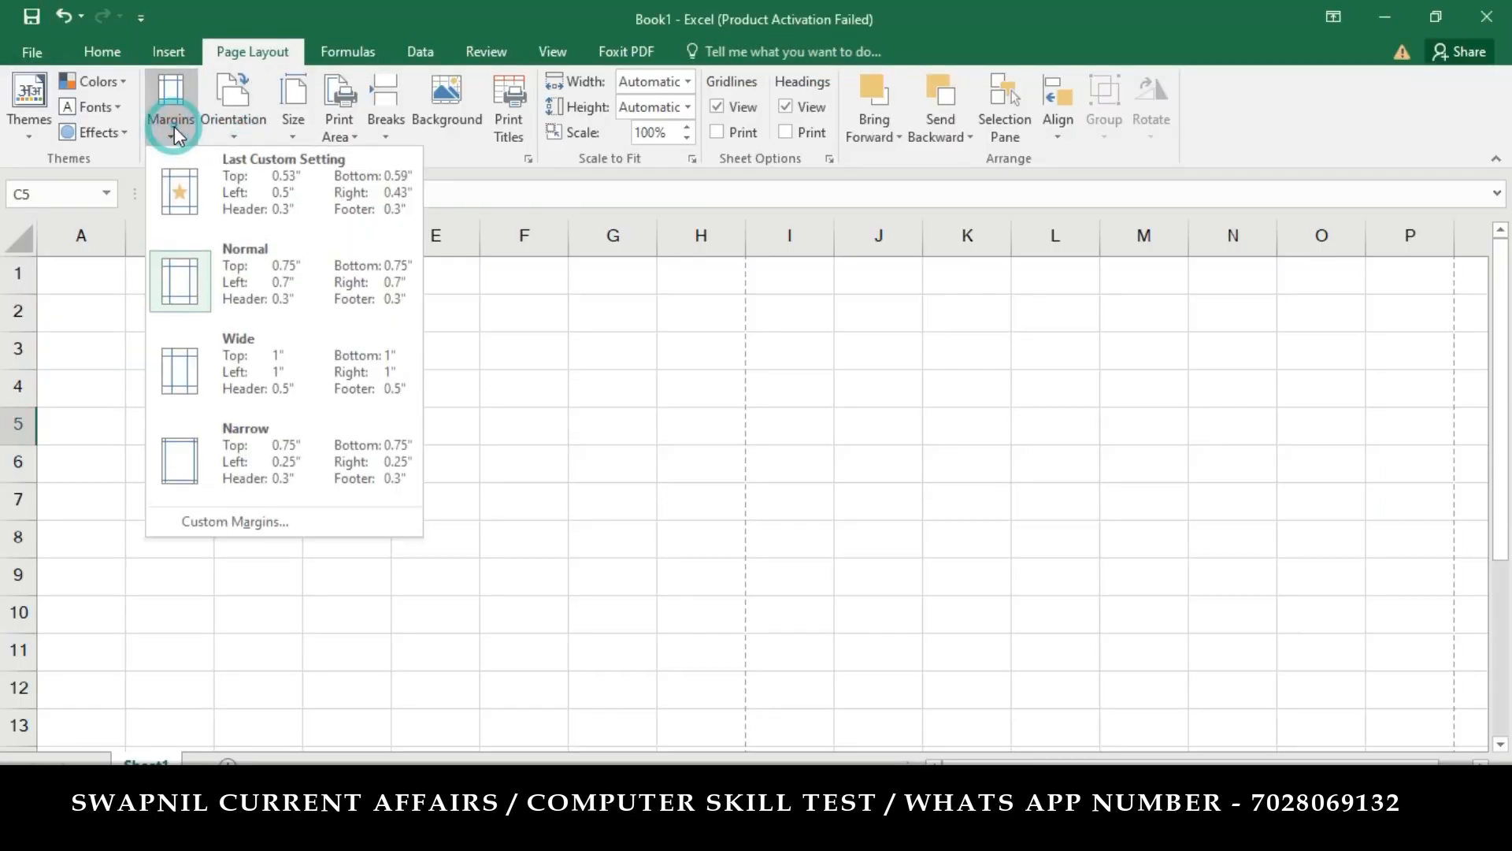
{"action": "left_click", "coordinate": [248, 455]}
Step: Look up the column headings in the question PDF and enter Unit, Income and Expense in cells A3 to C3
{"action": "key", "text": "alt+Tab"}
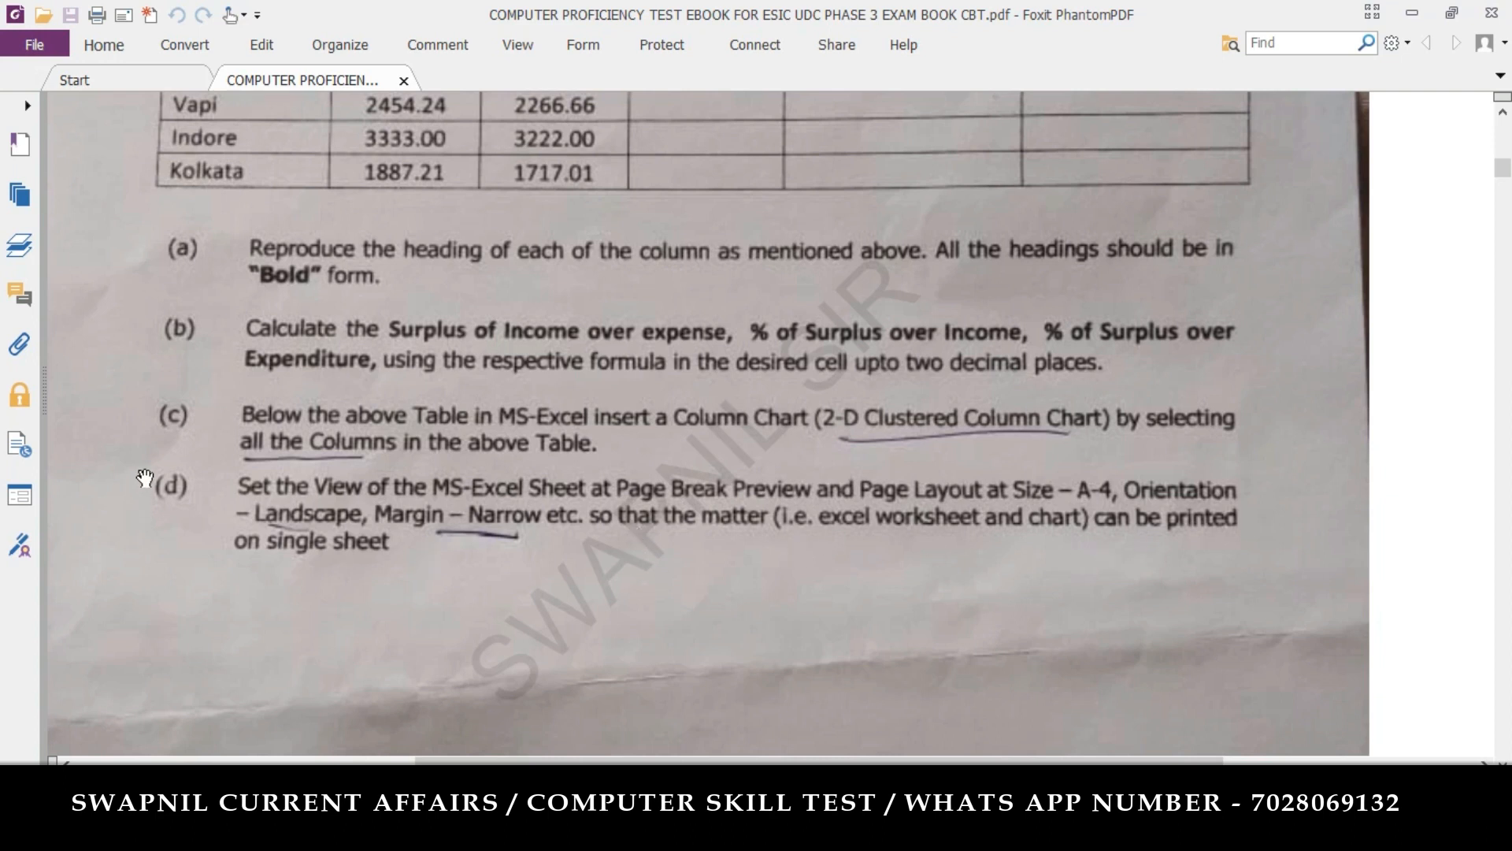
{"action": "scroll", "coordinate": [339, 521], "scroll_direction": "up", "scroll_amount": 3}
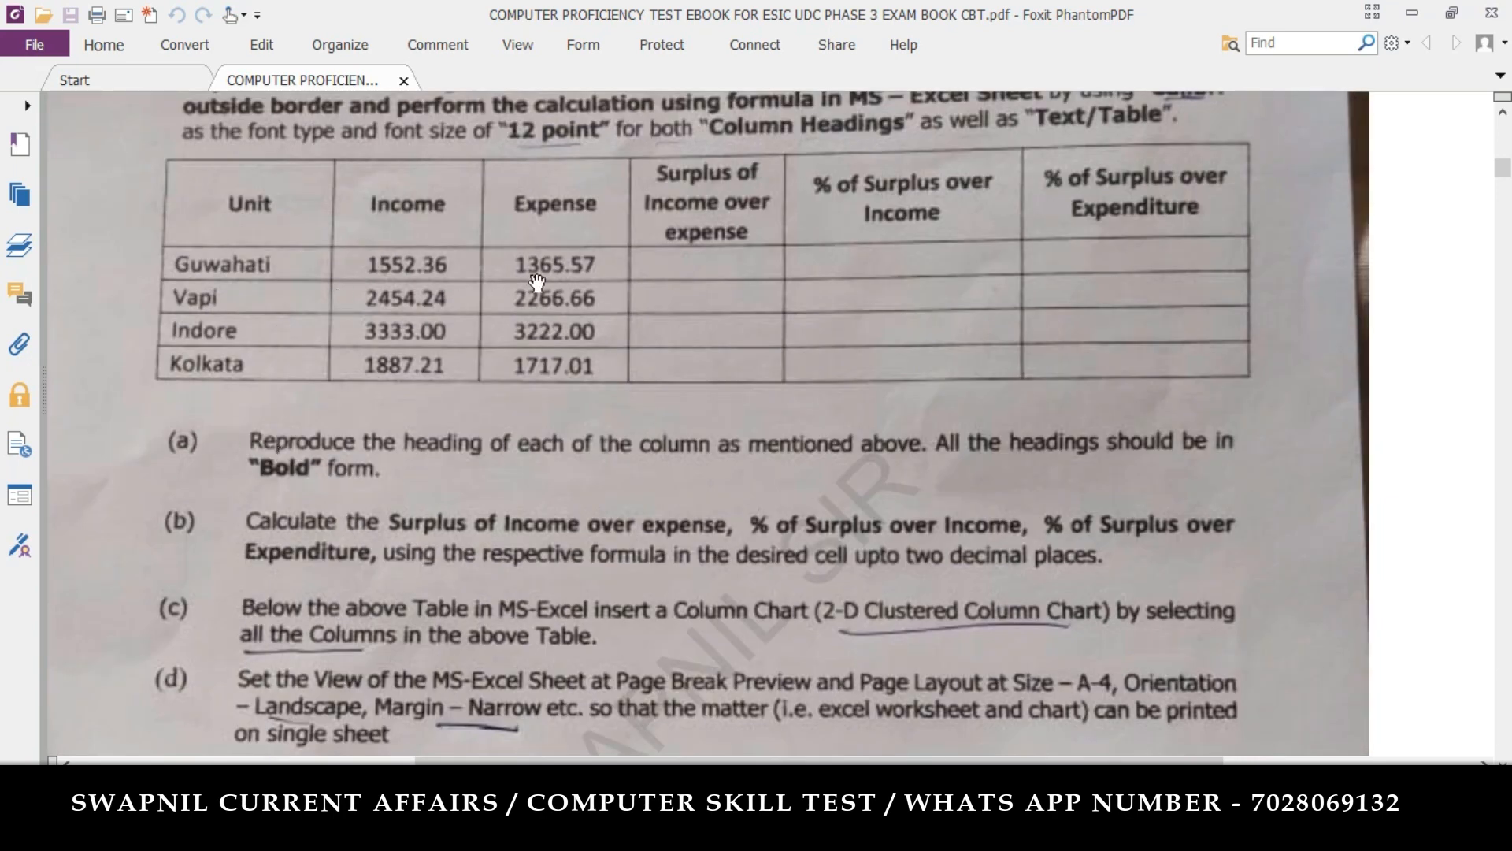
{"action": "scroll", "coordinate": [626, 288], "scroll_direction": "up", "scroll_amount": 2}
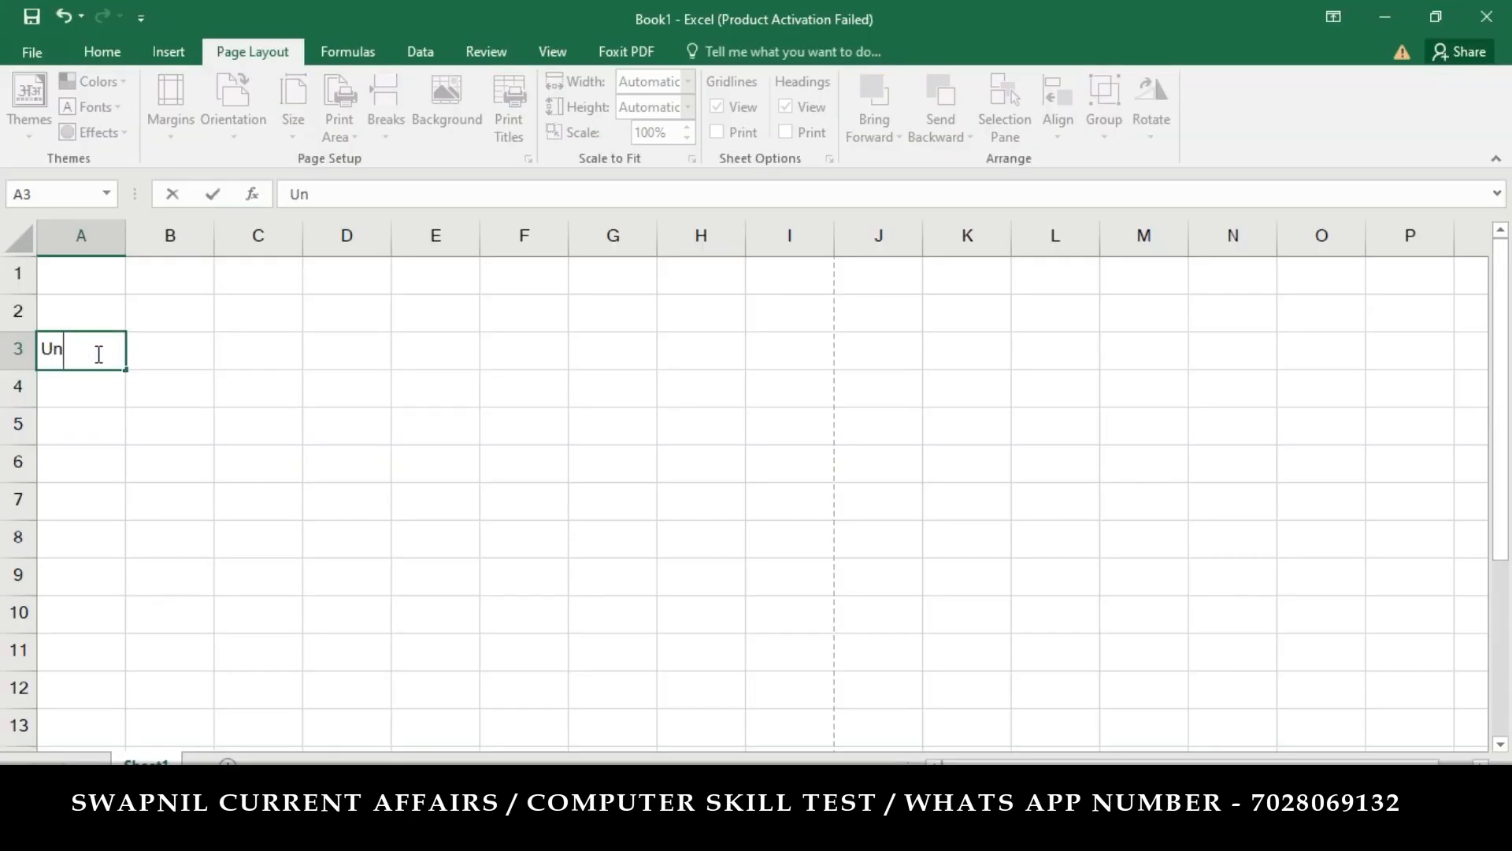
{"action": "type", "text": "it"}
{"action": "key", "text": "Tab"}
{"action": "type", "text": "Income"}
{"action": "key", "text": "Tab"}
{"action": "type", "text": "Expense"}
{"action": "key", "text": "Tab"}
Step: Enter the heading "Surplus of Income over expenses" in D3 with a line break after "Surplus of", checking the question PDF
{"action": "type", "text": "Surplus of"}
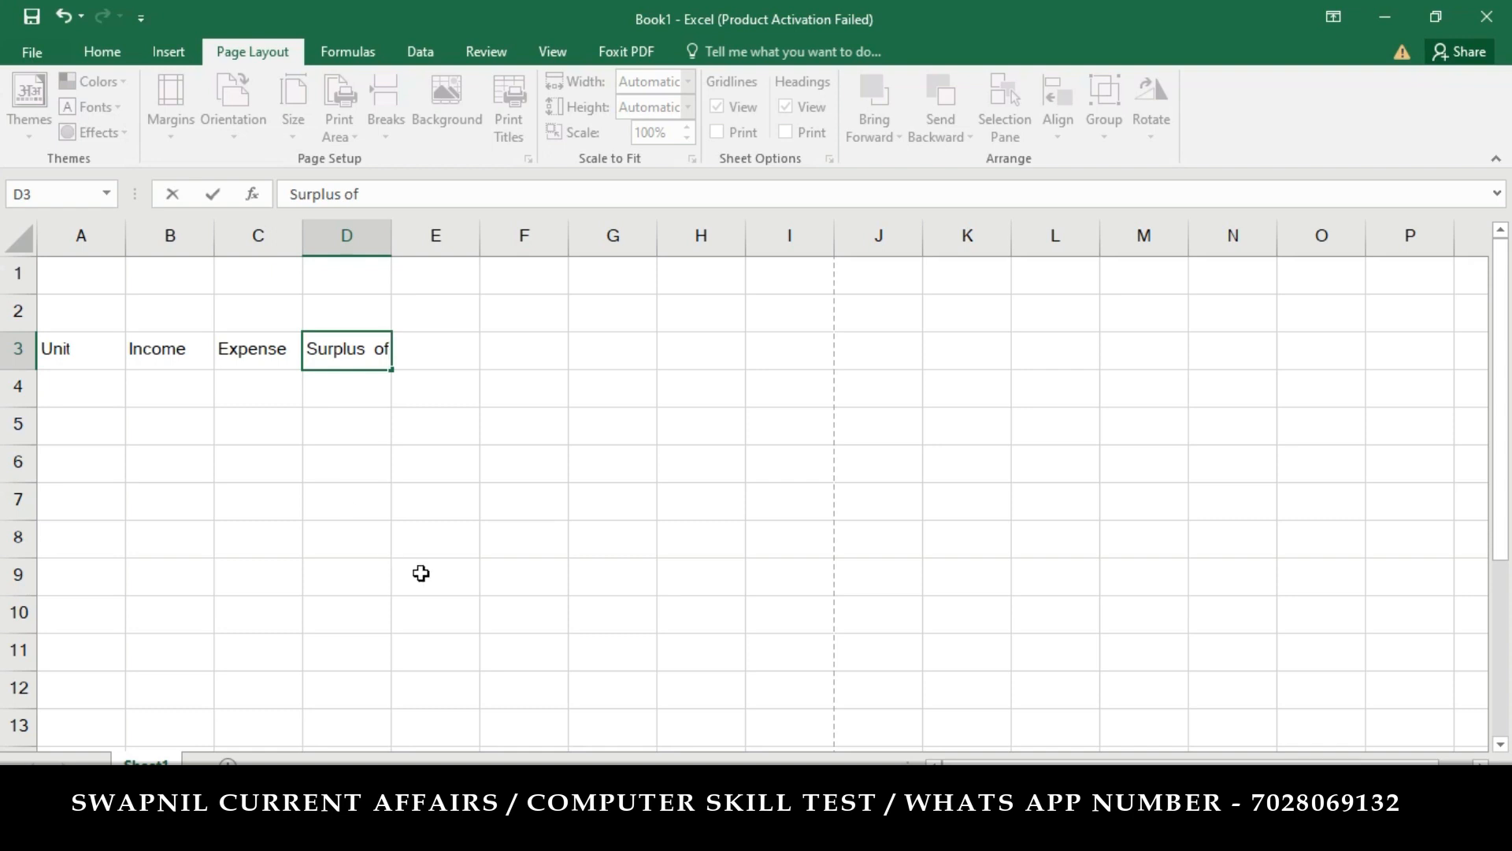
{"action": "key", "text": "alt+Tab"}
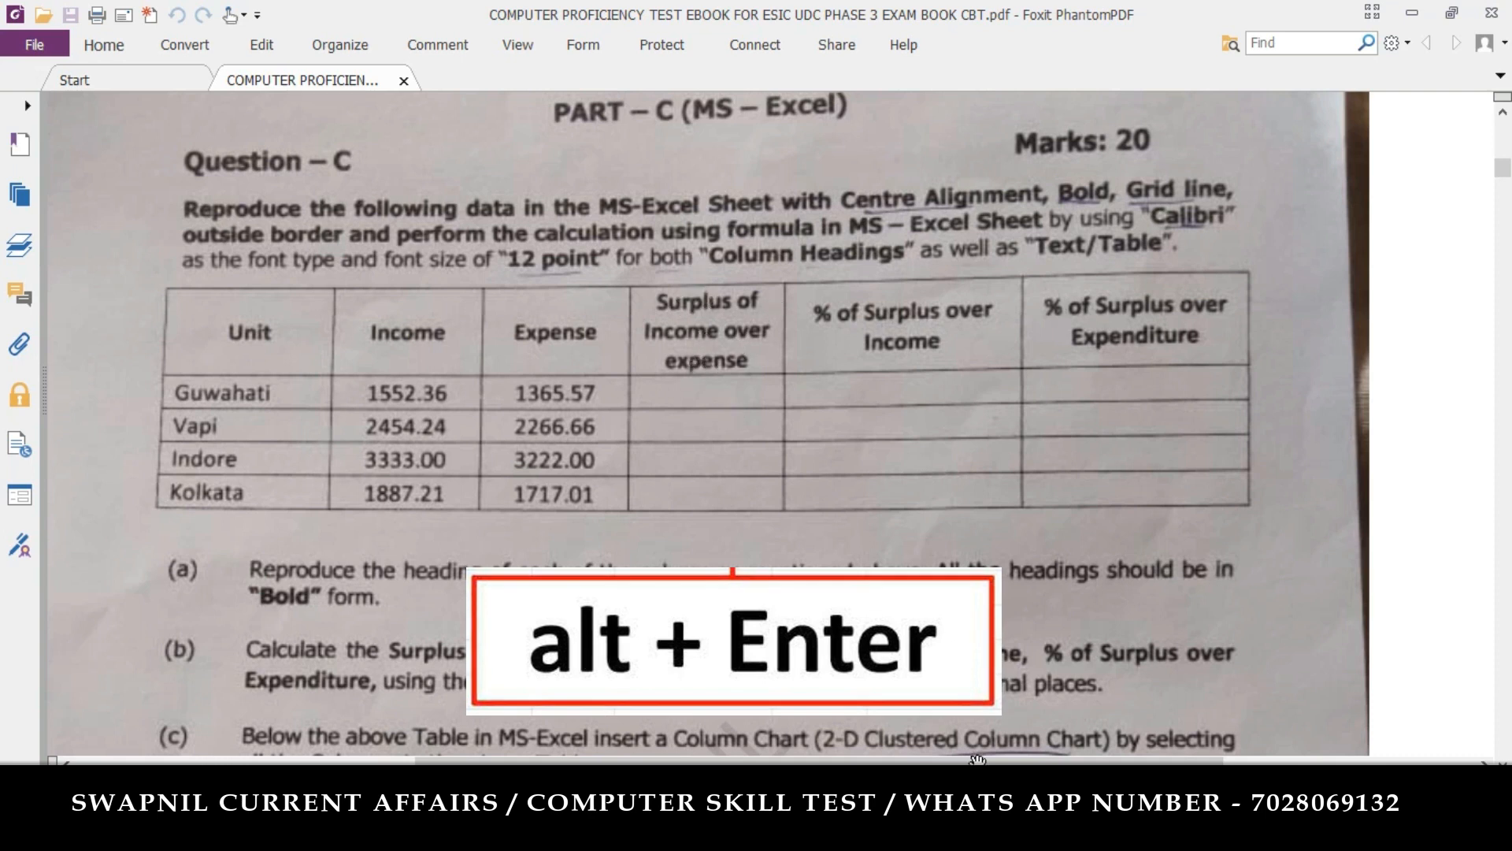
{"action": "left_click", "coordinate": [1024, 831]}
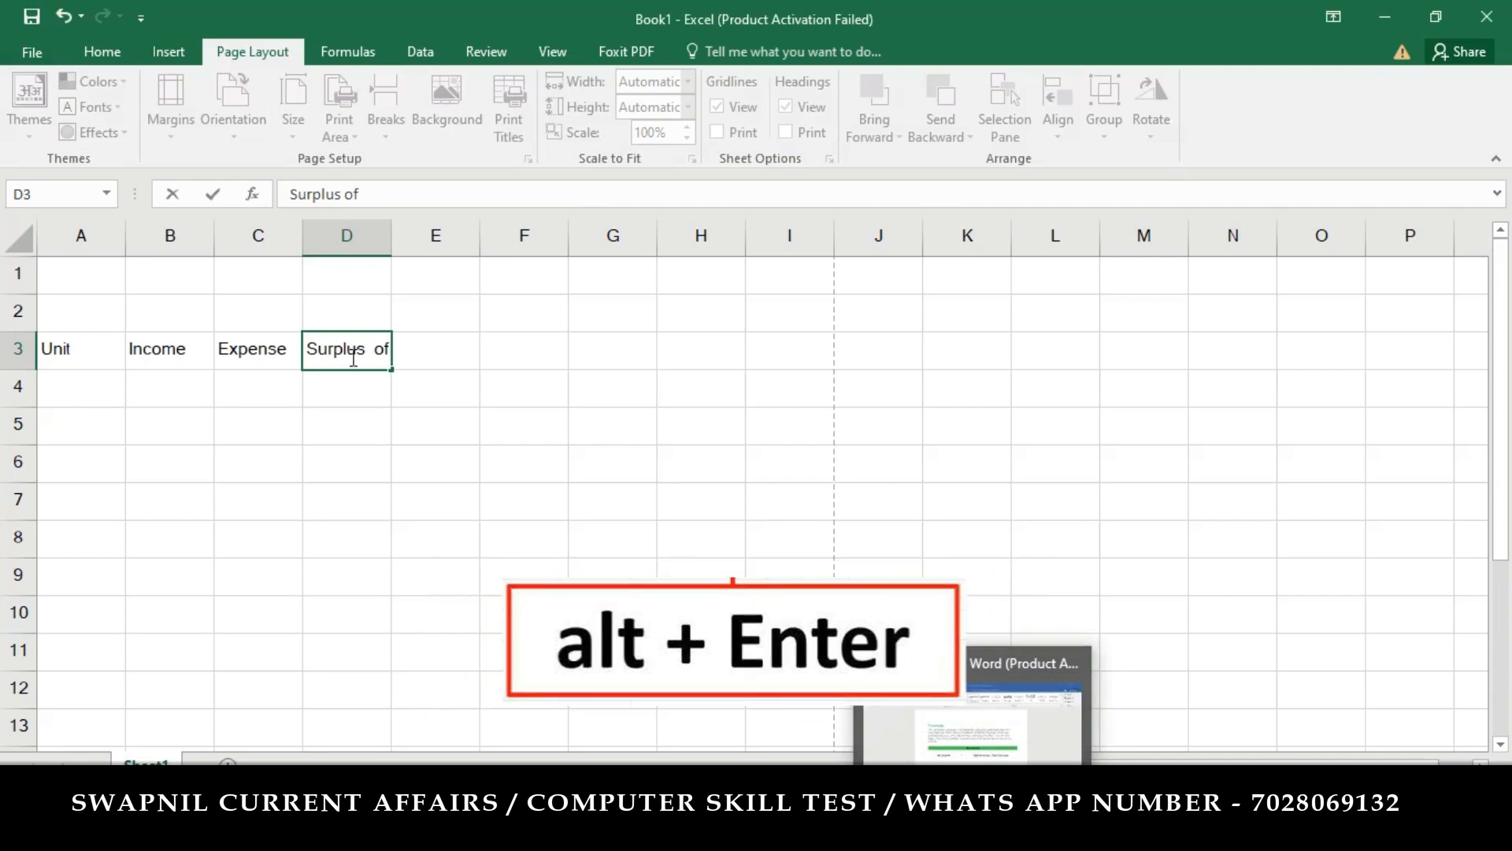
{"action": "key", "text": "alt+Return"}
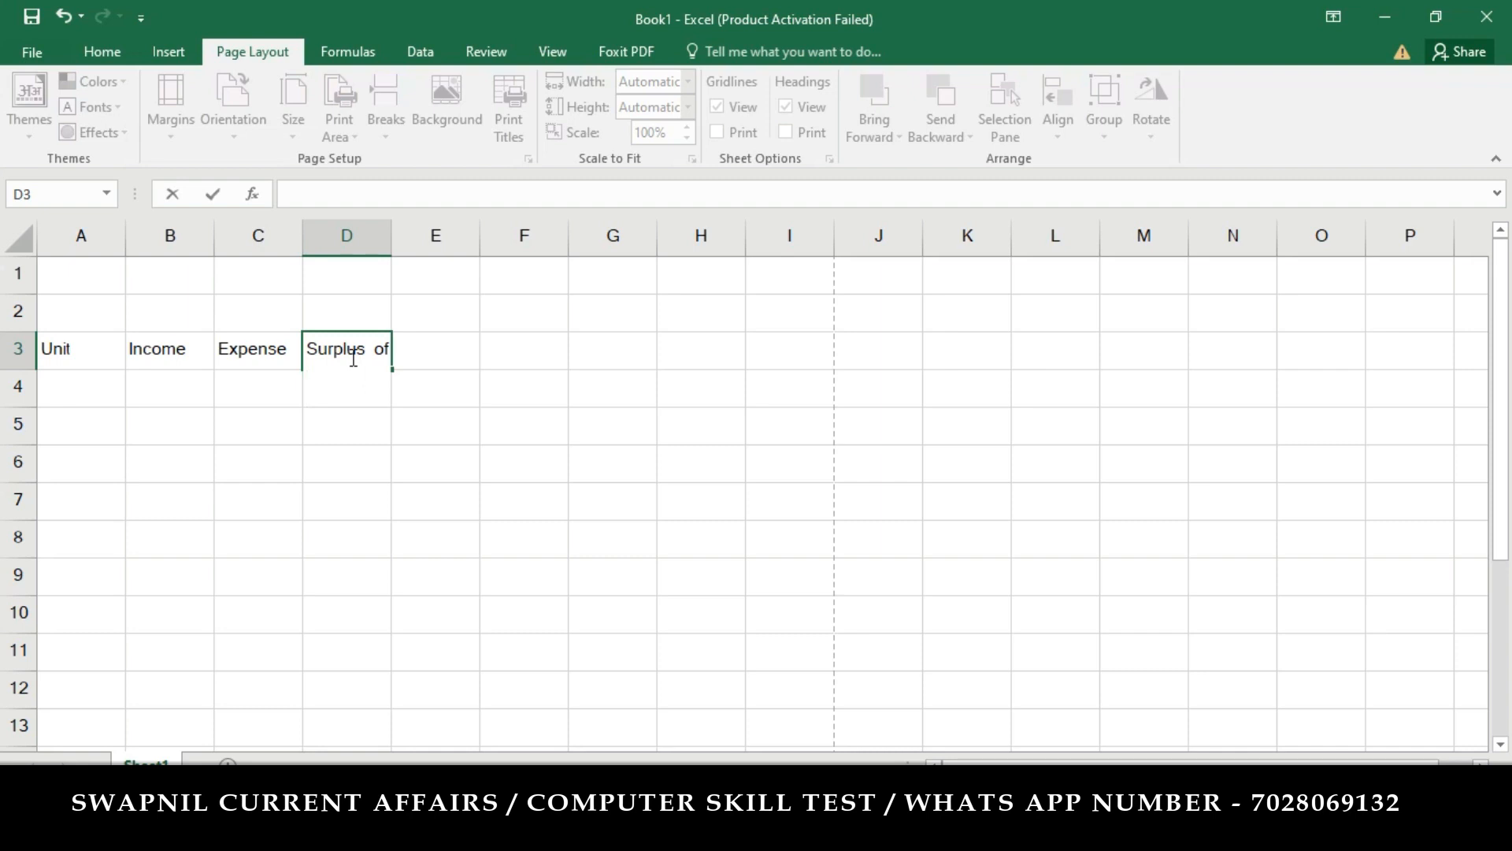
{"action": "type", "text": "Income over expenses"}
Step: Enter "% of Surplus over Income" in E3 and "% of Surplus over Expendeture" in F3, each with a line break after "over"
{"action": "left_click", "coordinate": [433, 354]}
{"action": "type", "text": "% of Surplus over"}
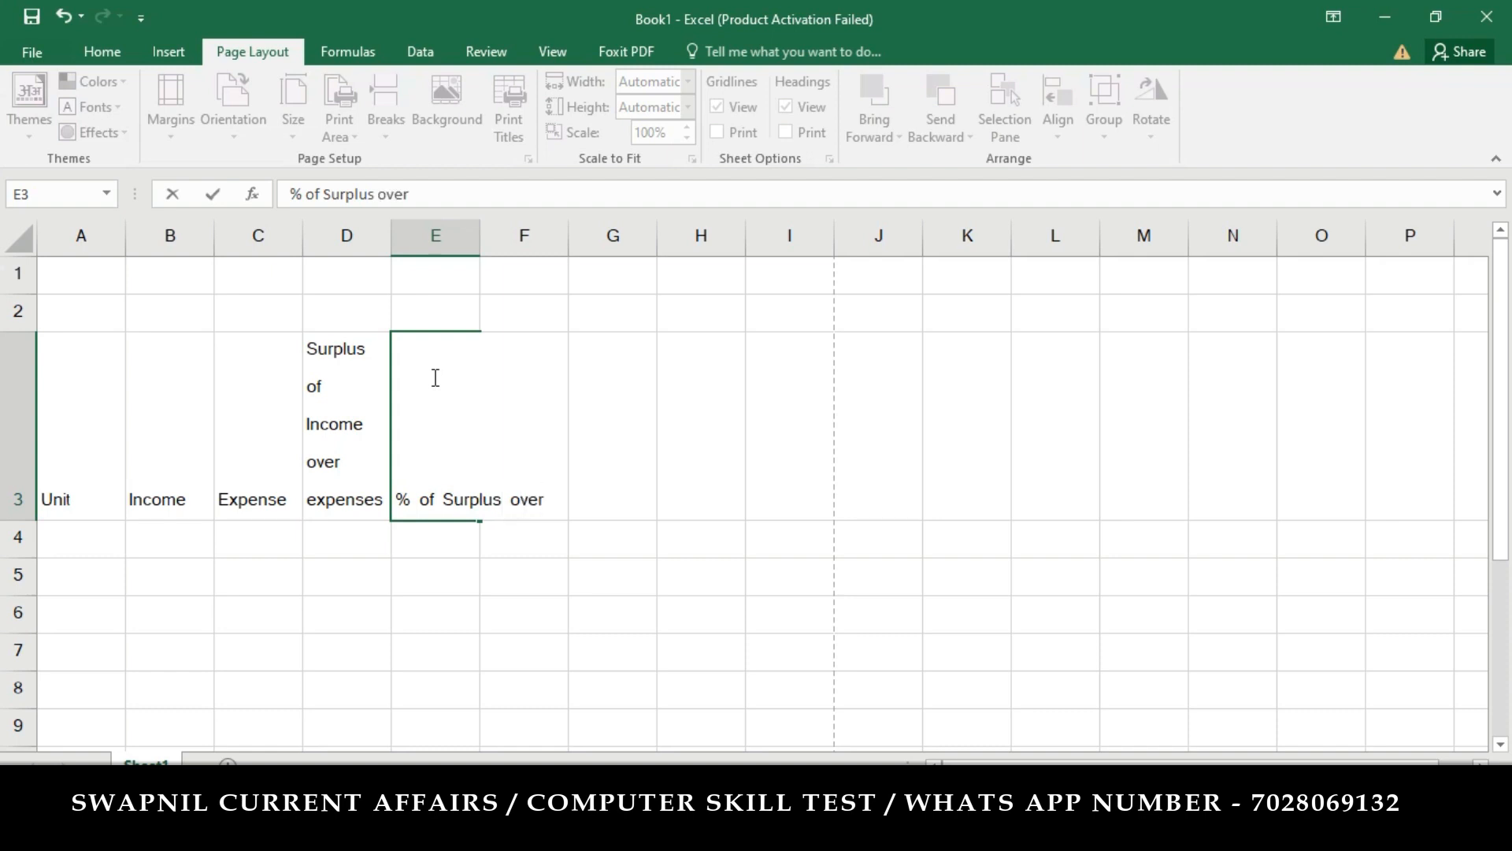
{"action": "key", "text": "alt+Return"}
{"action": "type", "text": "Income"}
{"action": "left_click", "coordinate": [548, 354]}
{"action": "type", "text": "% of Surplus over"}
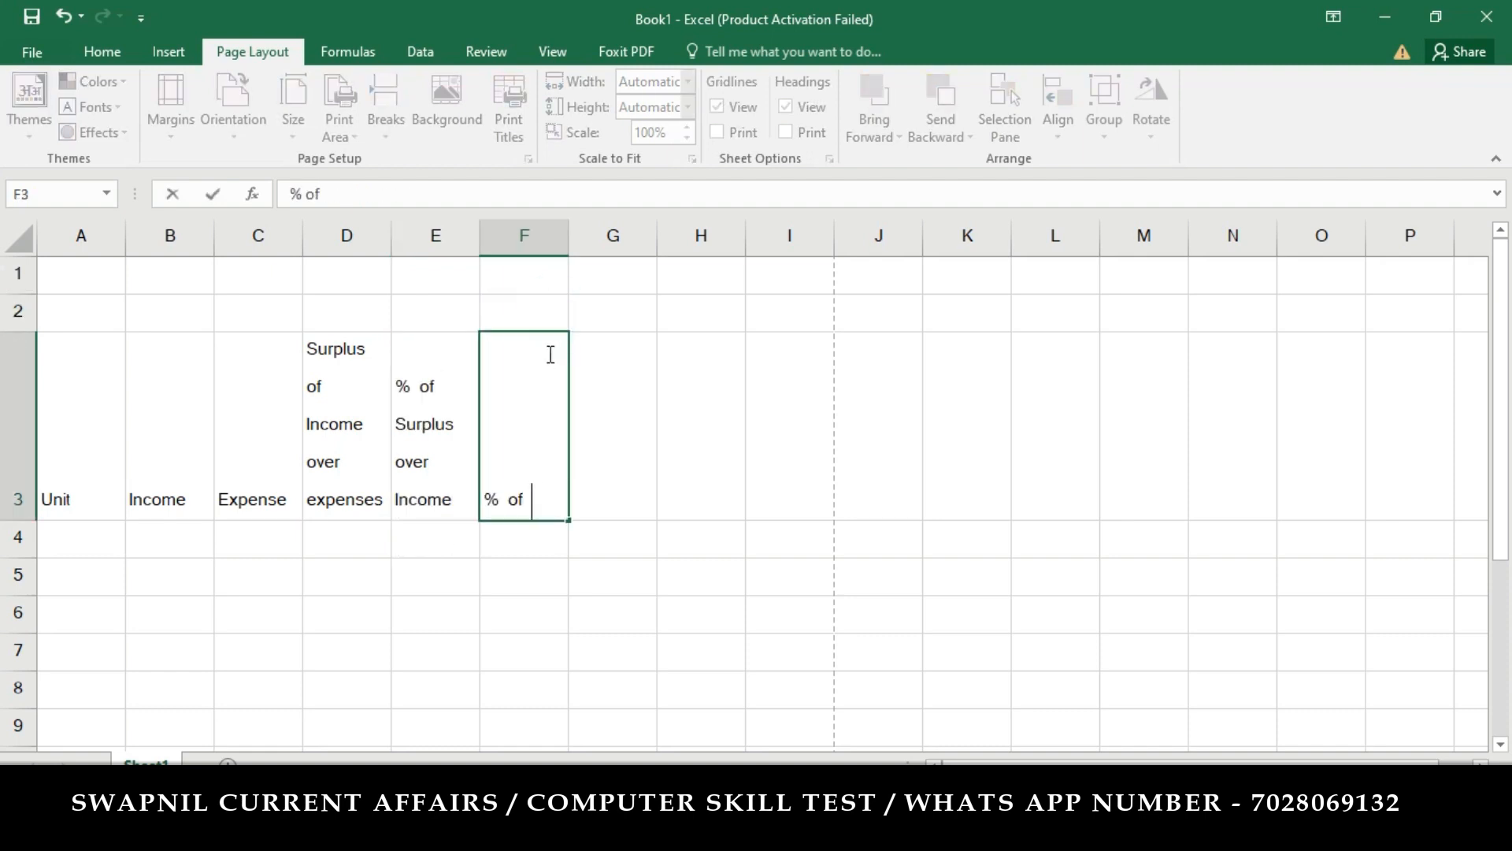
{"action": "key", "text": "alt+Return"}
{"action": "type", "text": "Expendeture"}
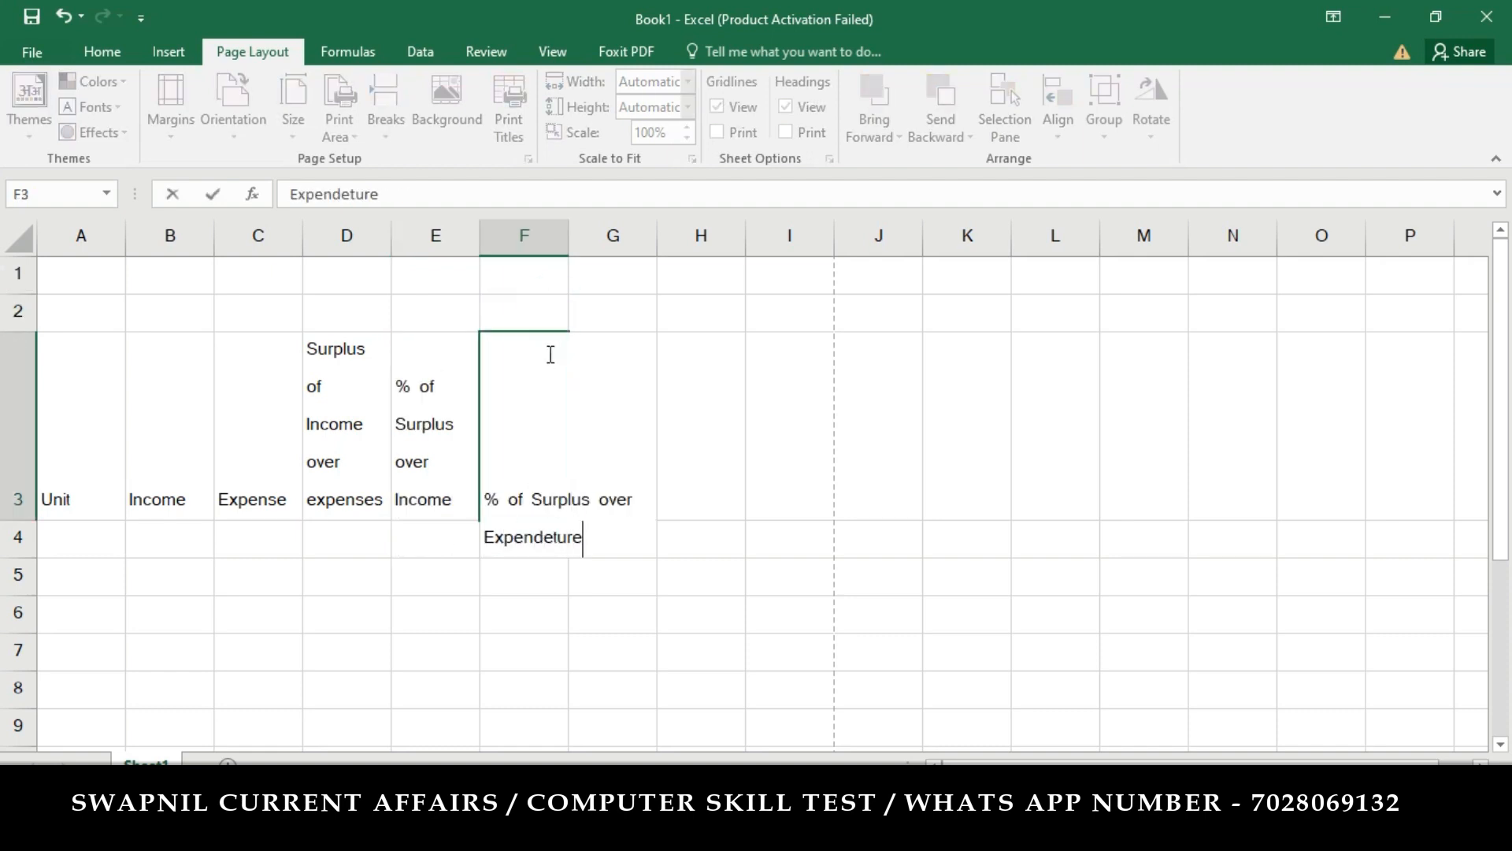
{"action": "key", "text": "Tab"}
{"action": "key", "text": "Tab"}
Step: Check the alignment requirement in the question PDF, and centre the headings in A3:F3 horizontally and vertically
{"action": "left_click_drag", "start_coordinate": [88, 362], "coordinate": [500, 426]}
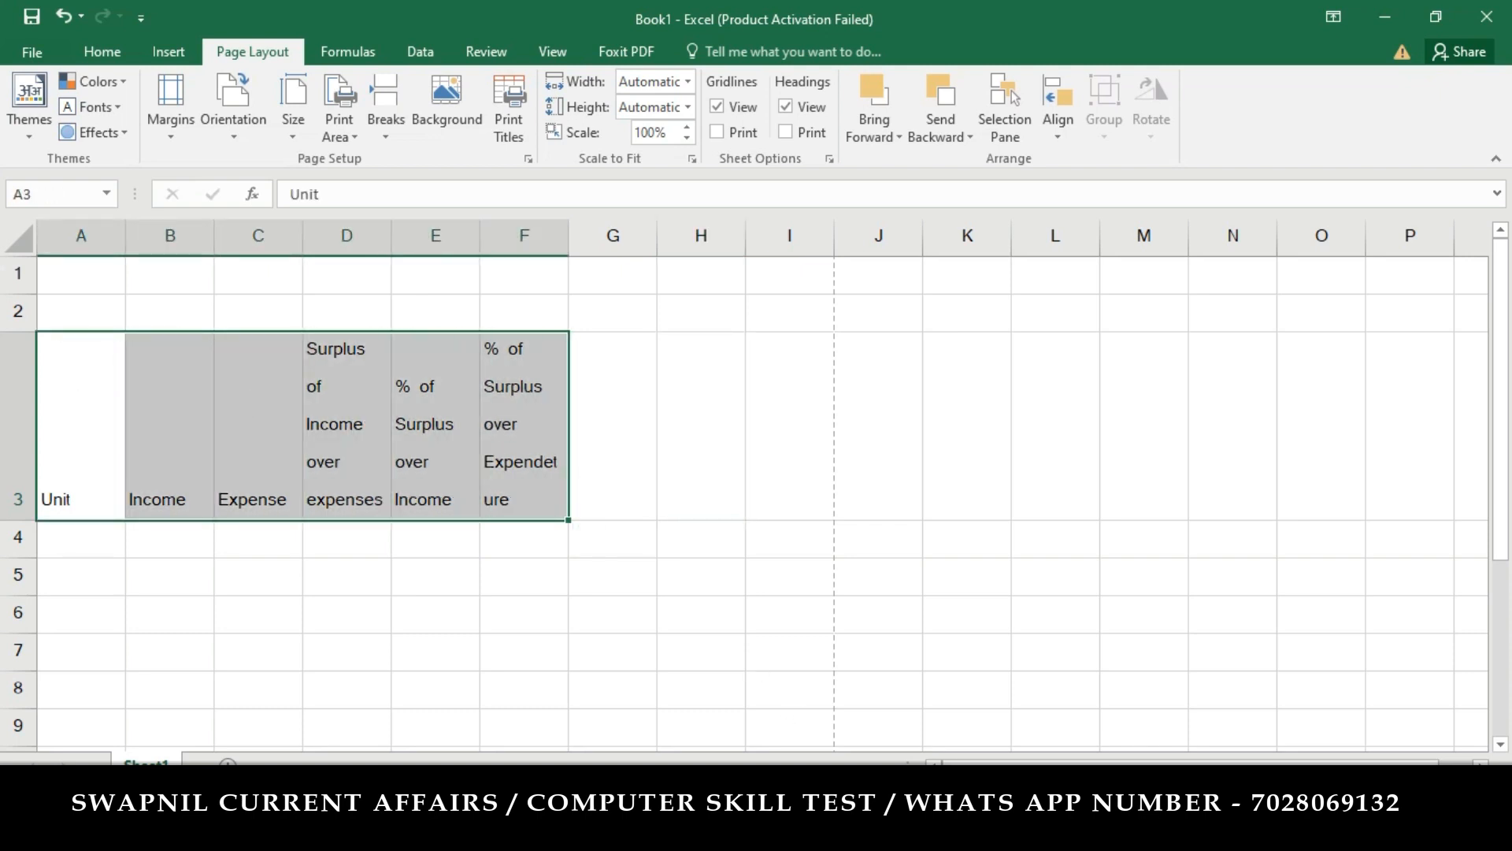
{"action": "key", "text": "alt+Tab"}
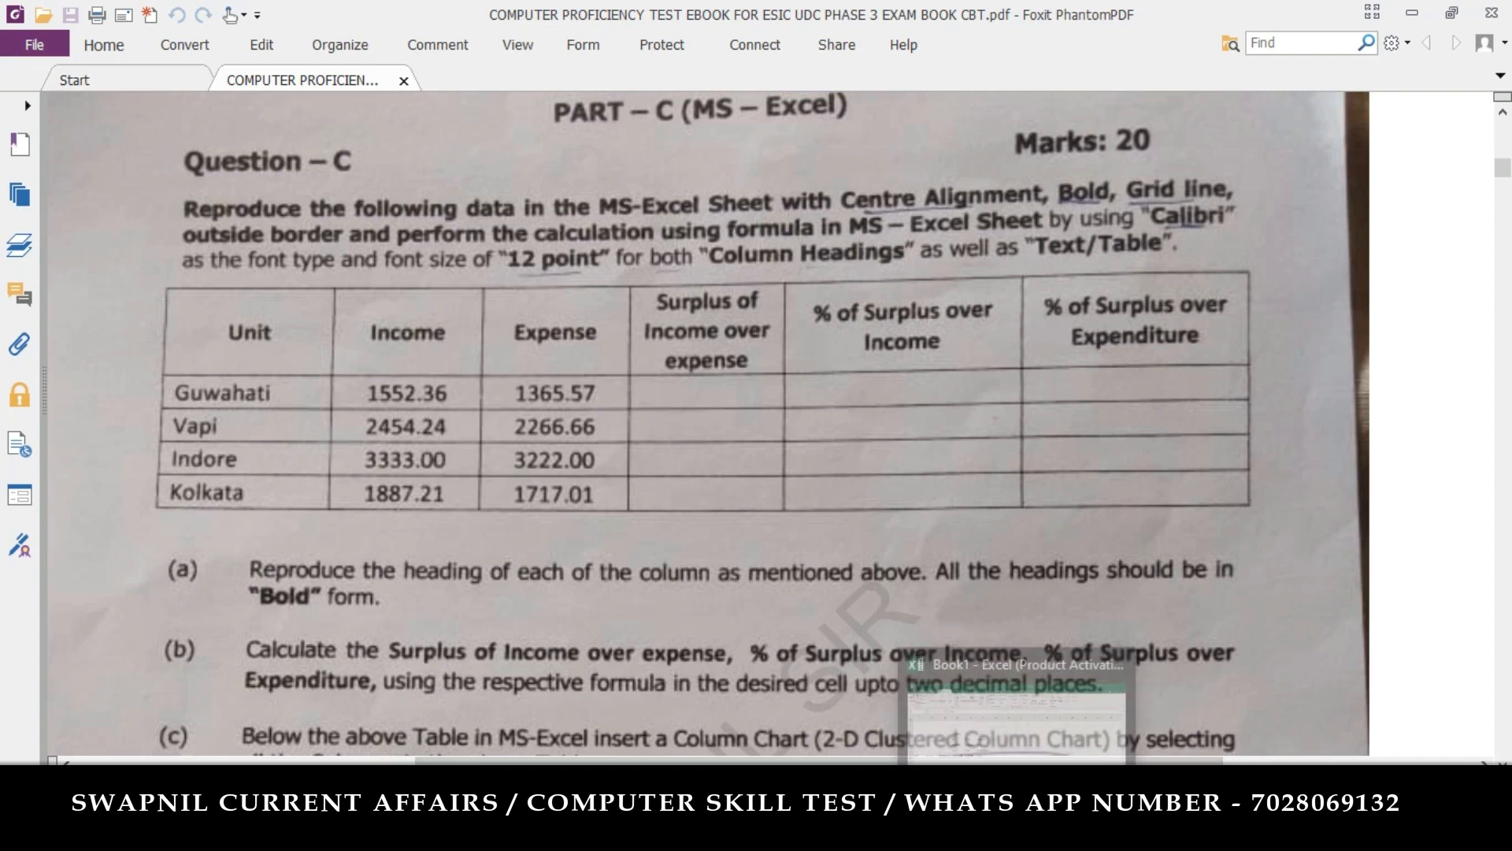
{"action": "key", "text": "alt+Tab"}
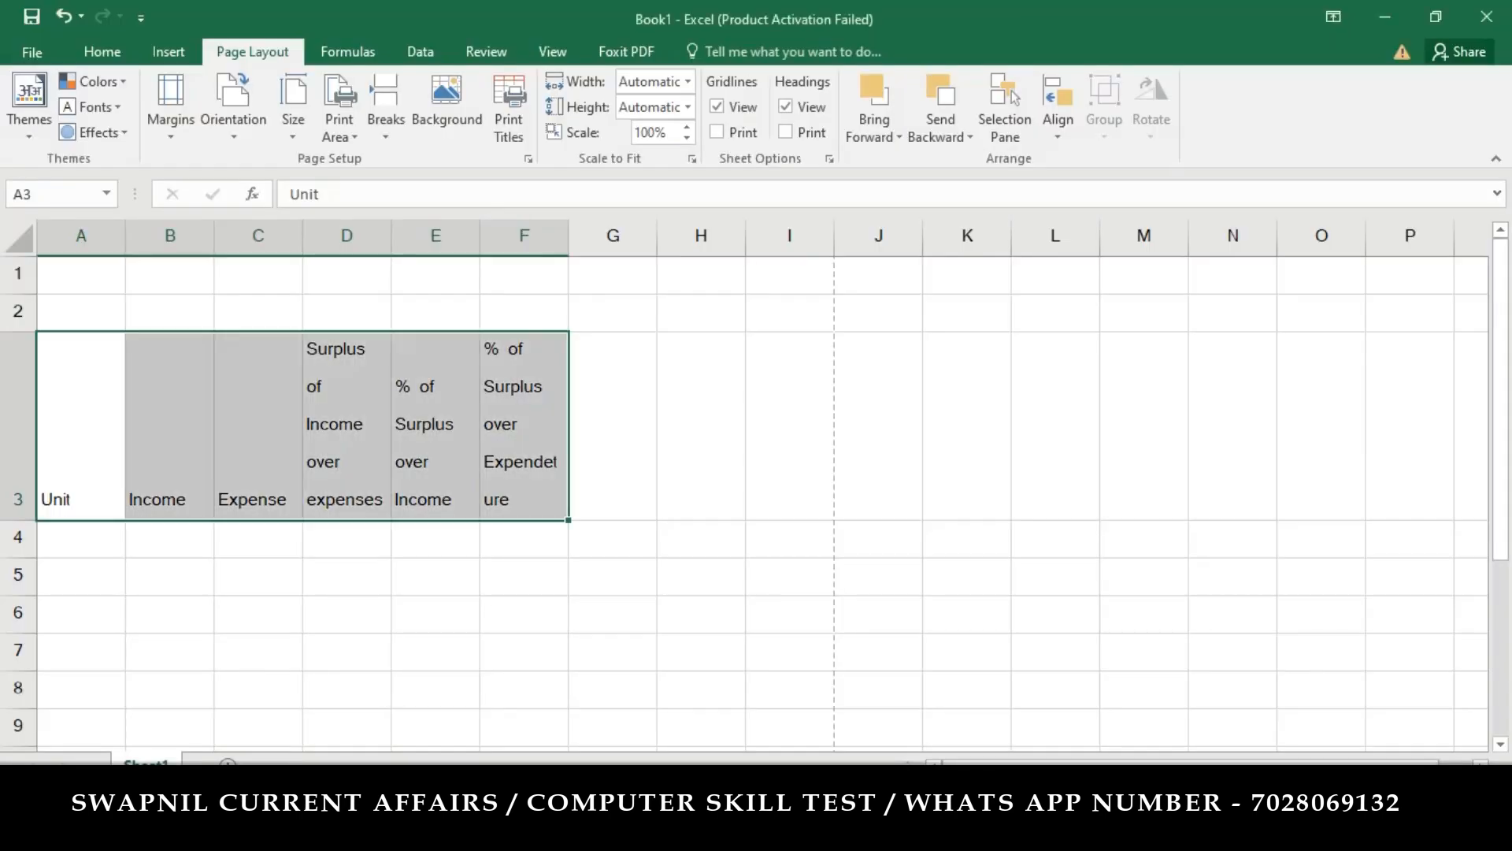
{"action": "left_click", "coordinate": [105, 54]}
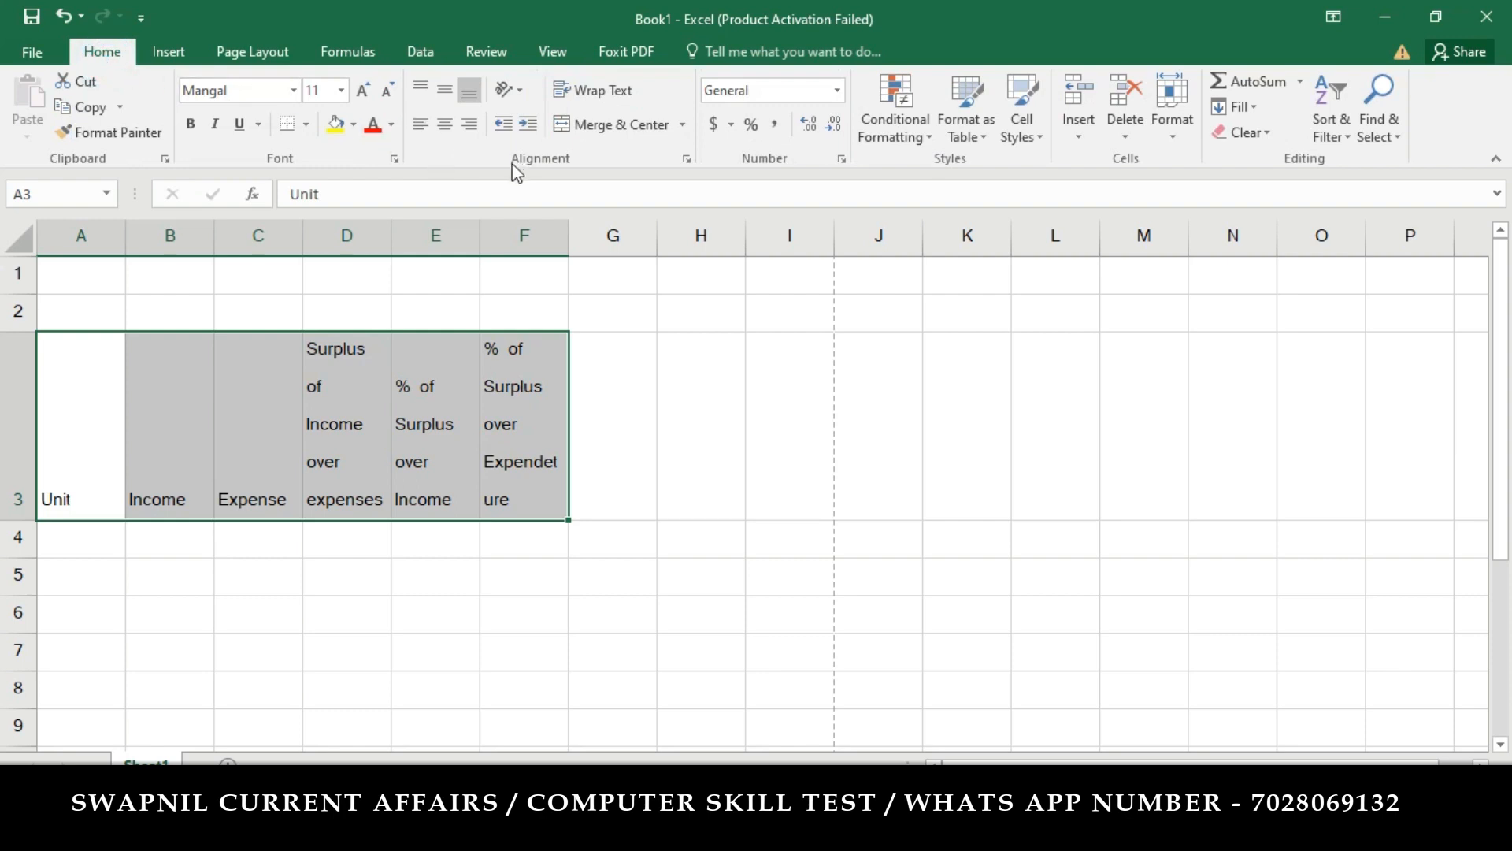
{"action": "left_click", "coordinate": [446, 126]}
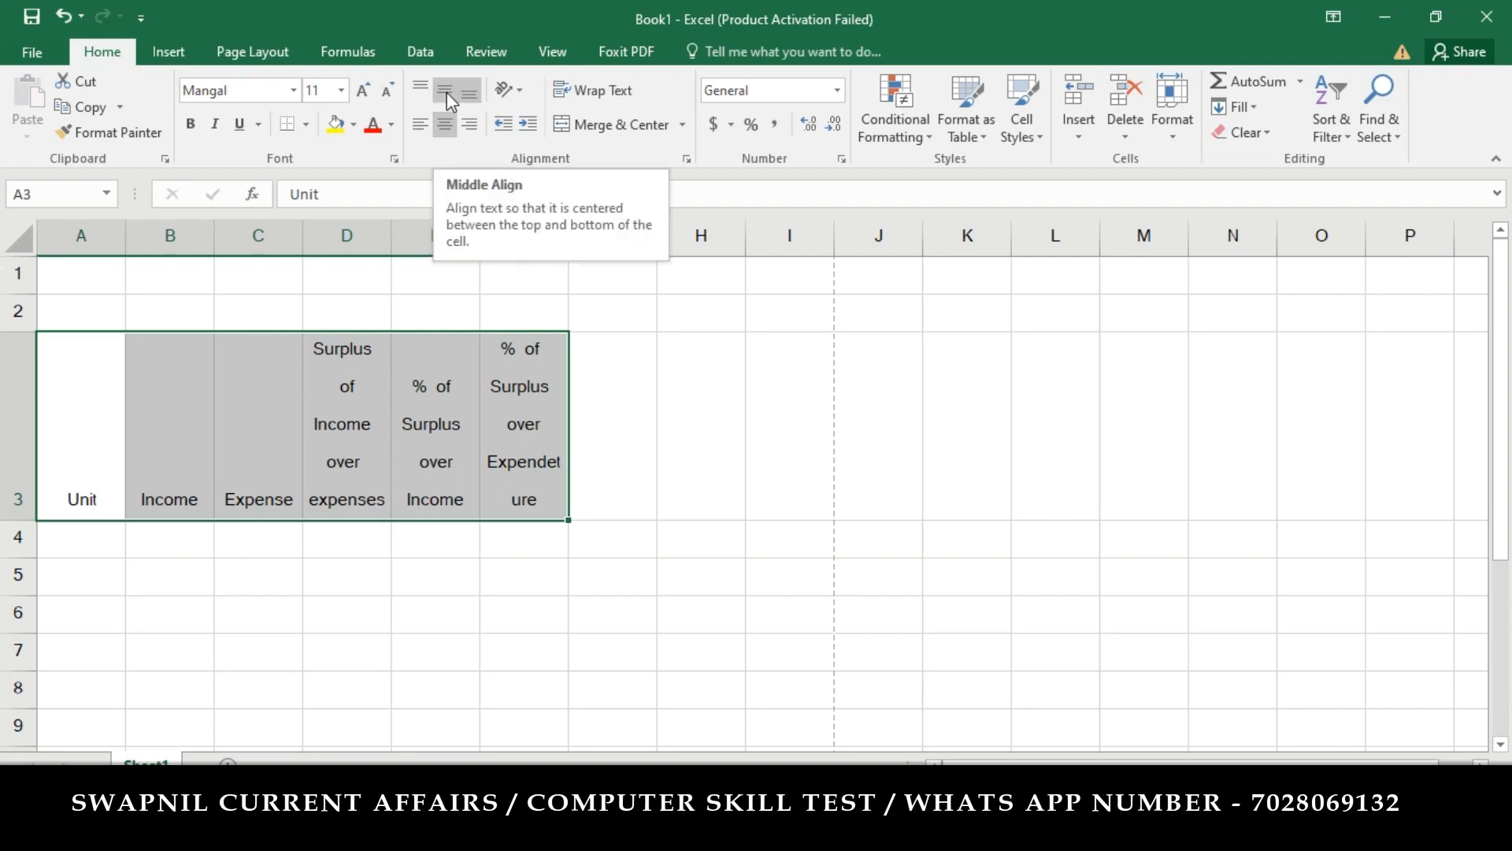
{"action": "left_click", "coordinate": [447, 92]}
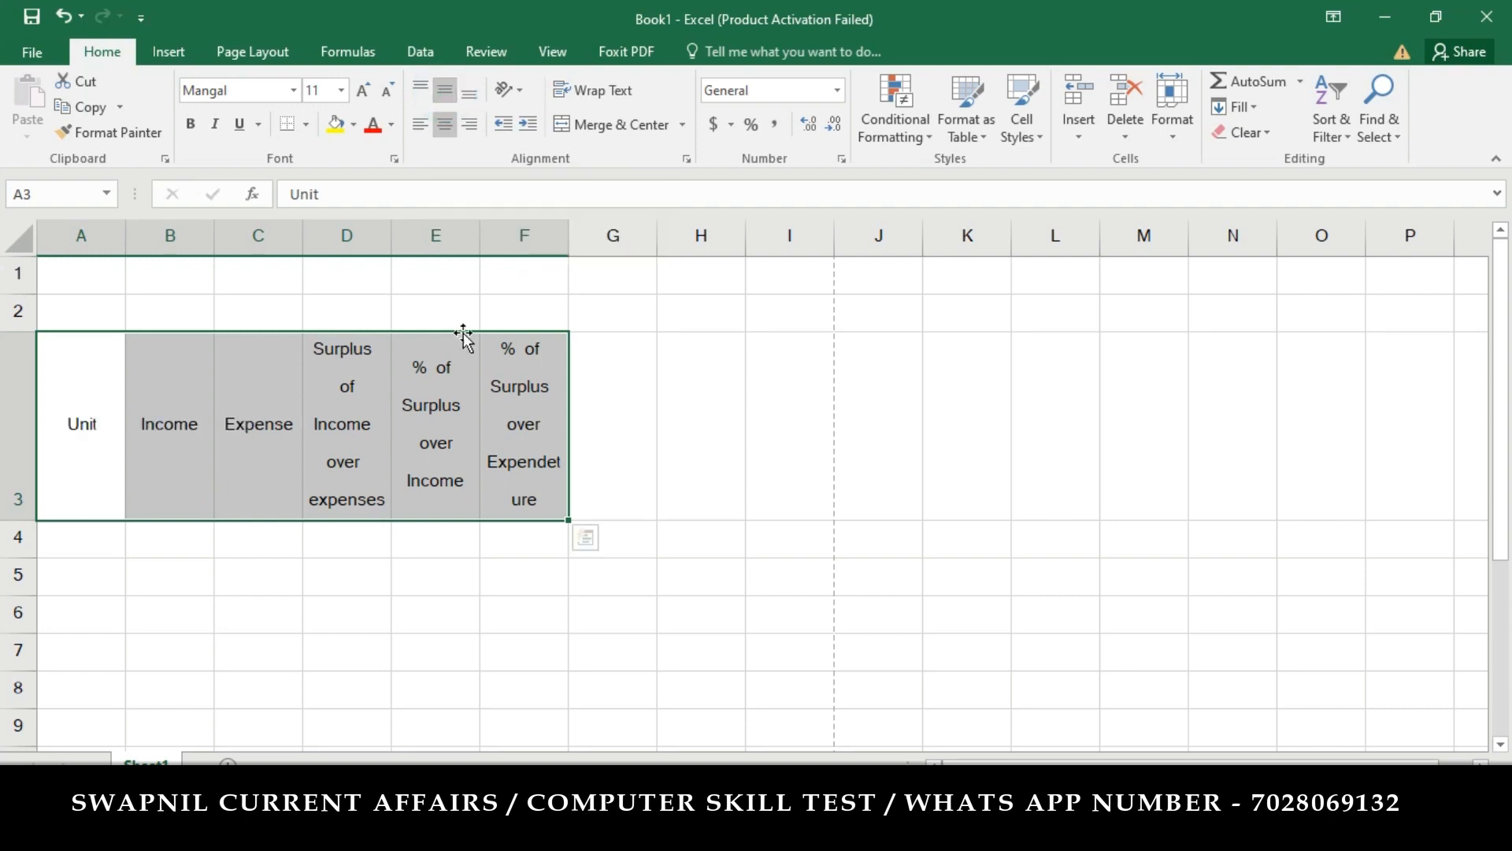
Step: Widen columns D, E and F so their headings wrap on two or three lines
{"action": "left_click_drag", "start_coordinate": [392, 230], "coordinate": [426, 236]}
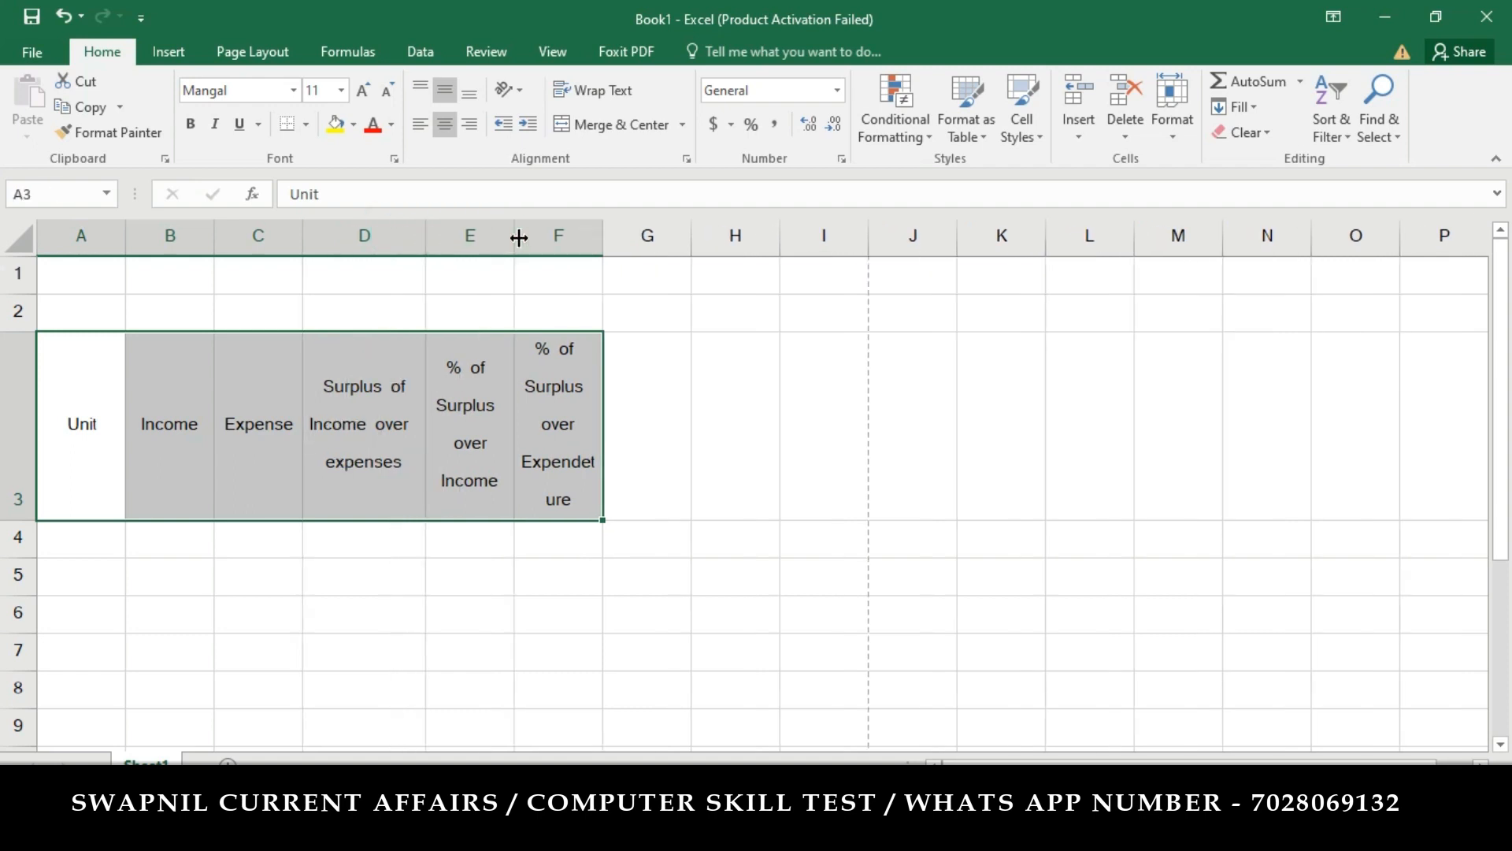
{"action": "left_click_drag", "start_coordinate": [518, 237], "coordinate": [768, 237]}
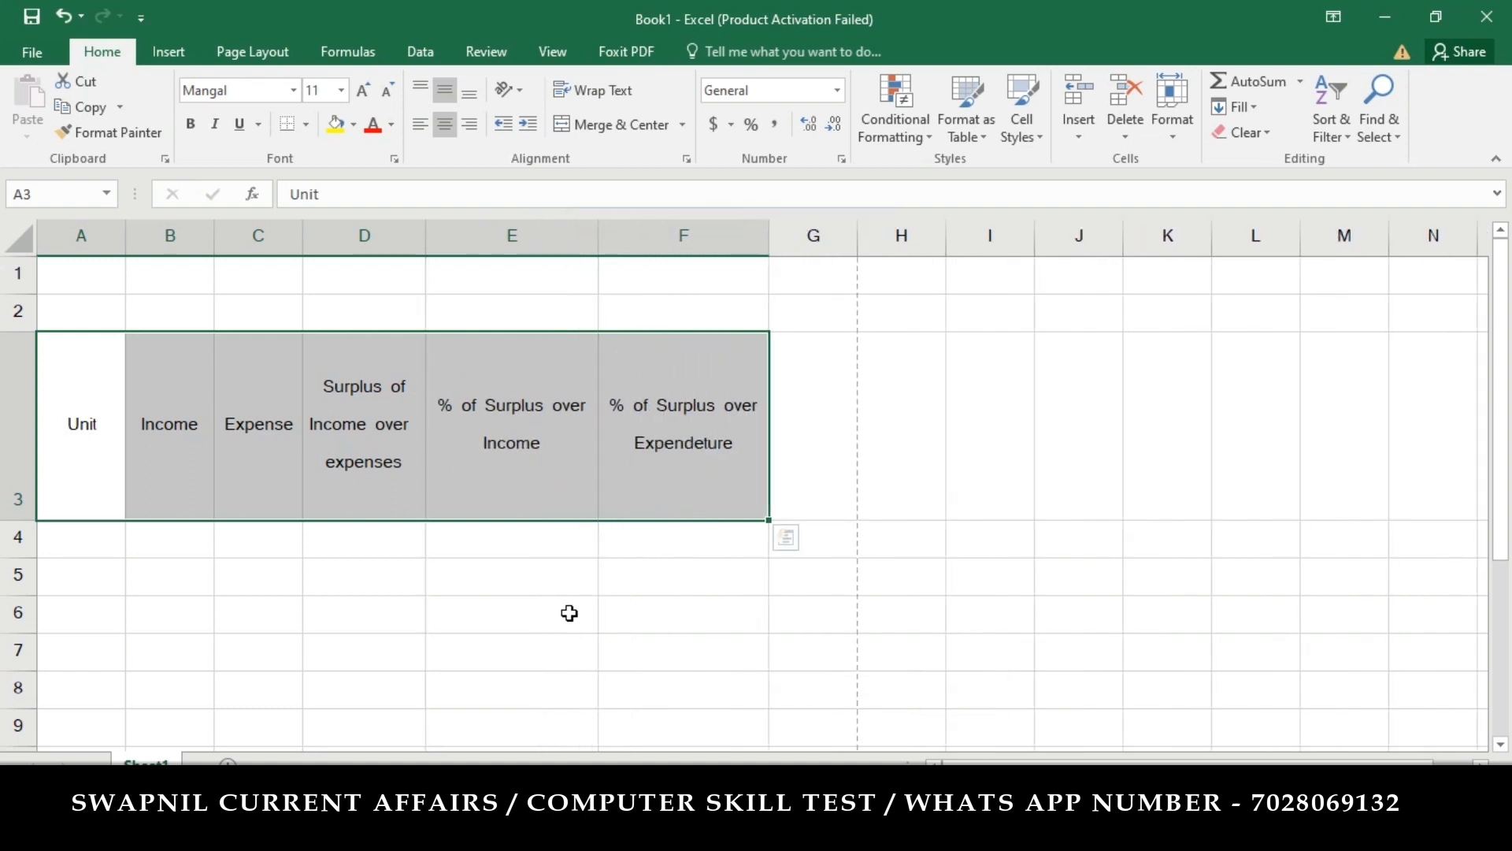
{"action": "left_click", "coordinate": [569, 613]}
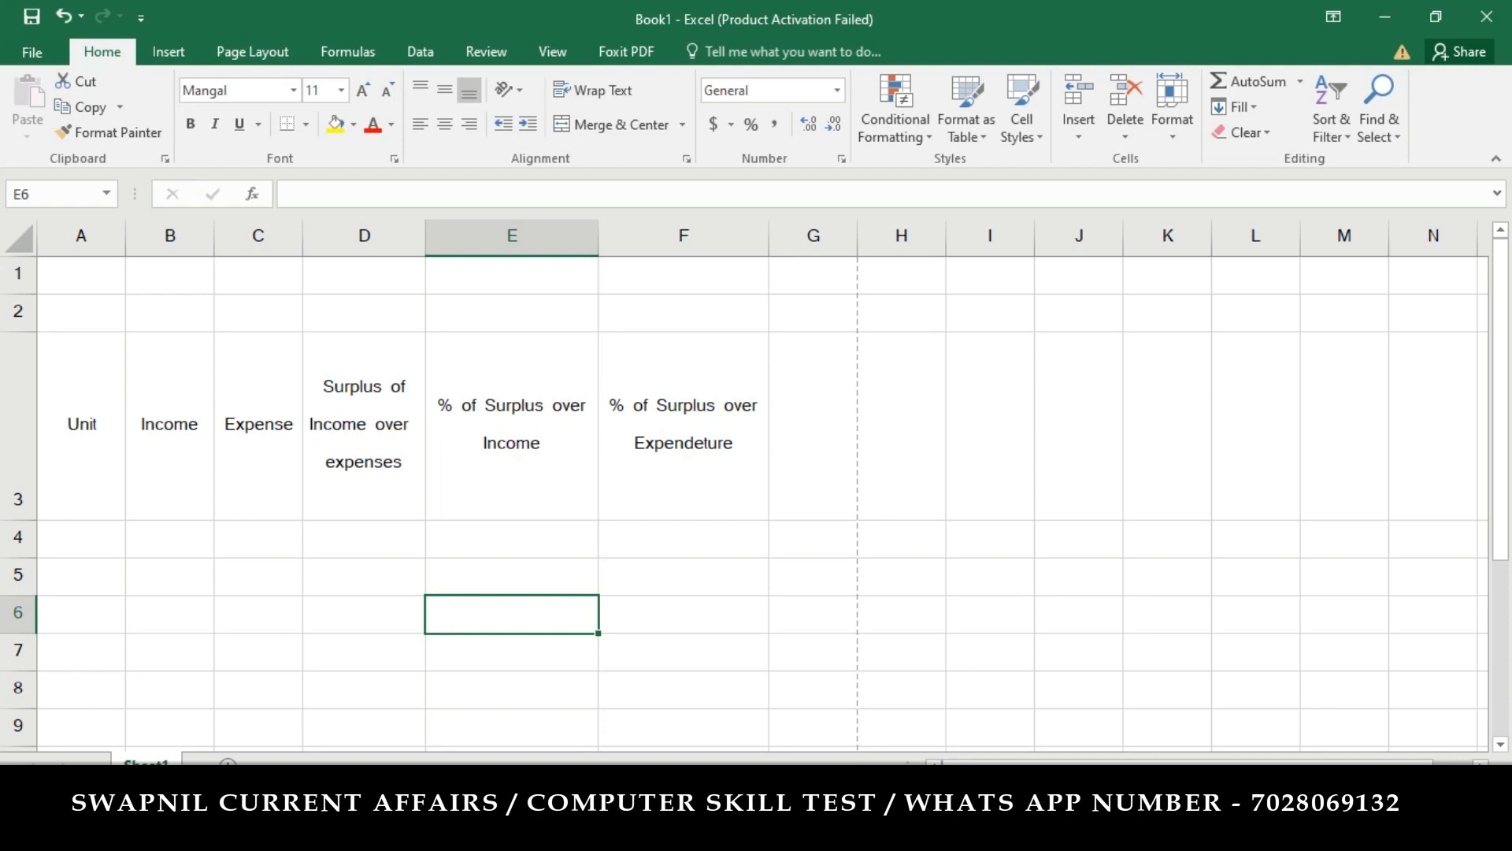
Step: Make row 2 taller and row 3 shorter to fit the headings, and make the headings in A3:F3 bold
{"action": "key", "text": "alt+Tab"}
{"action": "key", "text": "alt+Tab"}
{"action": "left_click_drag", "start_coordinate": [15, 330], "coordinate": [15, 358]}
{"action": "left_click_drag", "start_coordinate": [34, 546], "coordinate": [27, 474]}
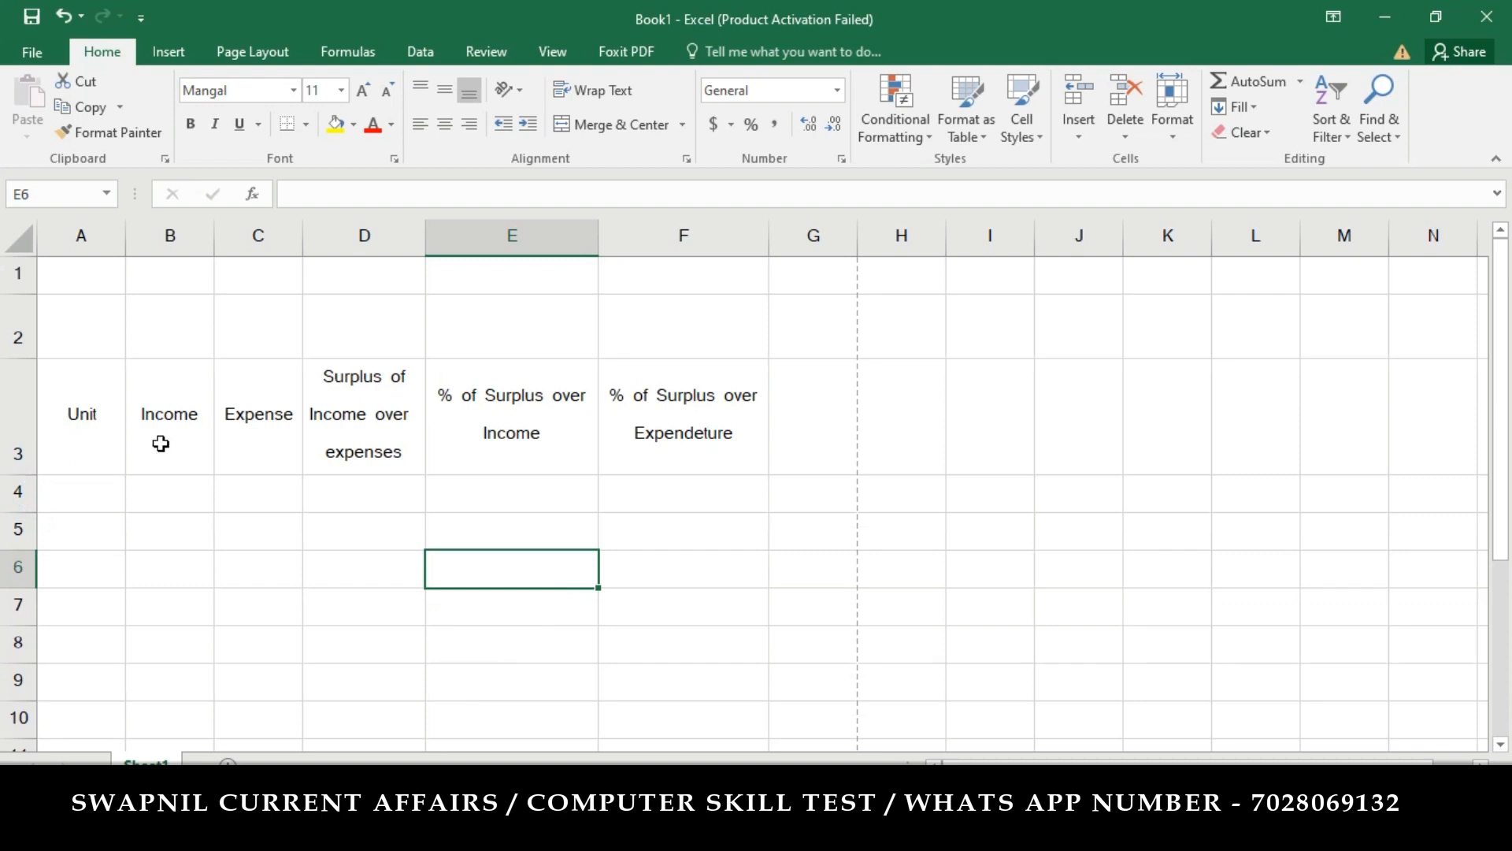
{"action": "left_click_drag", "start_coordinate": [87, 382], "coordinate": [650, 444]}
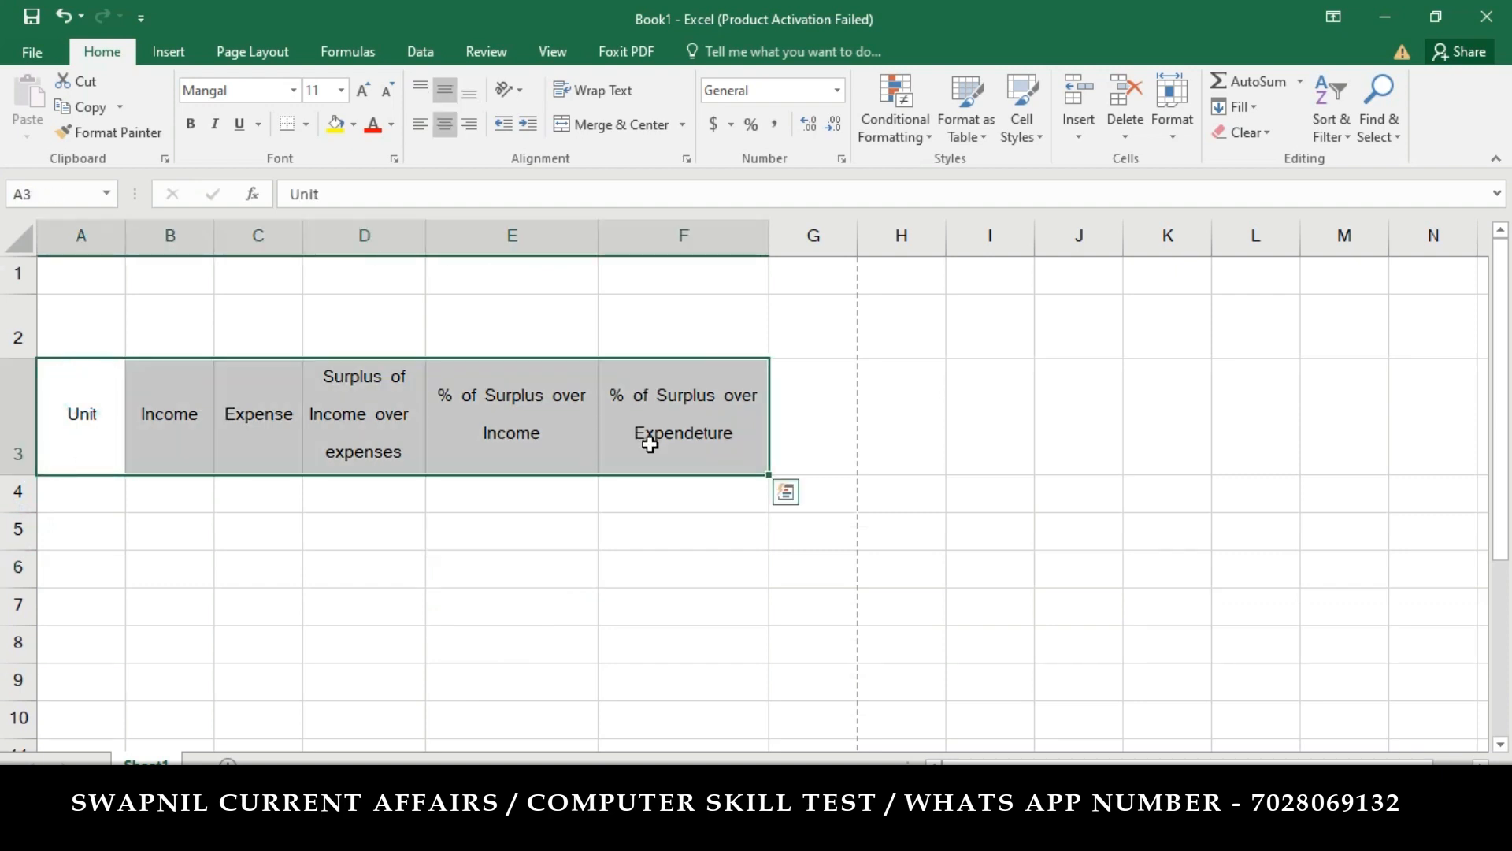
{"action": "left_click", "coordinate": [195, 128]}
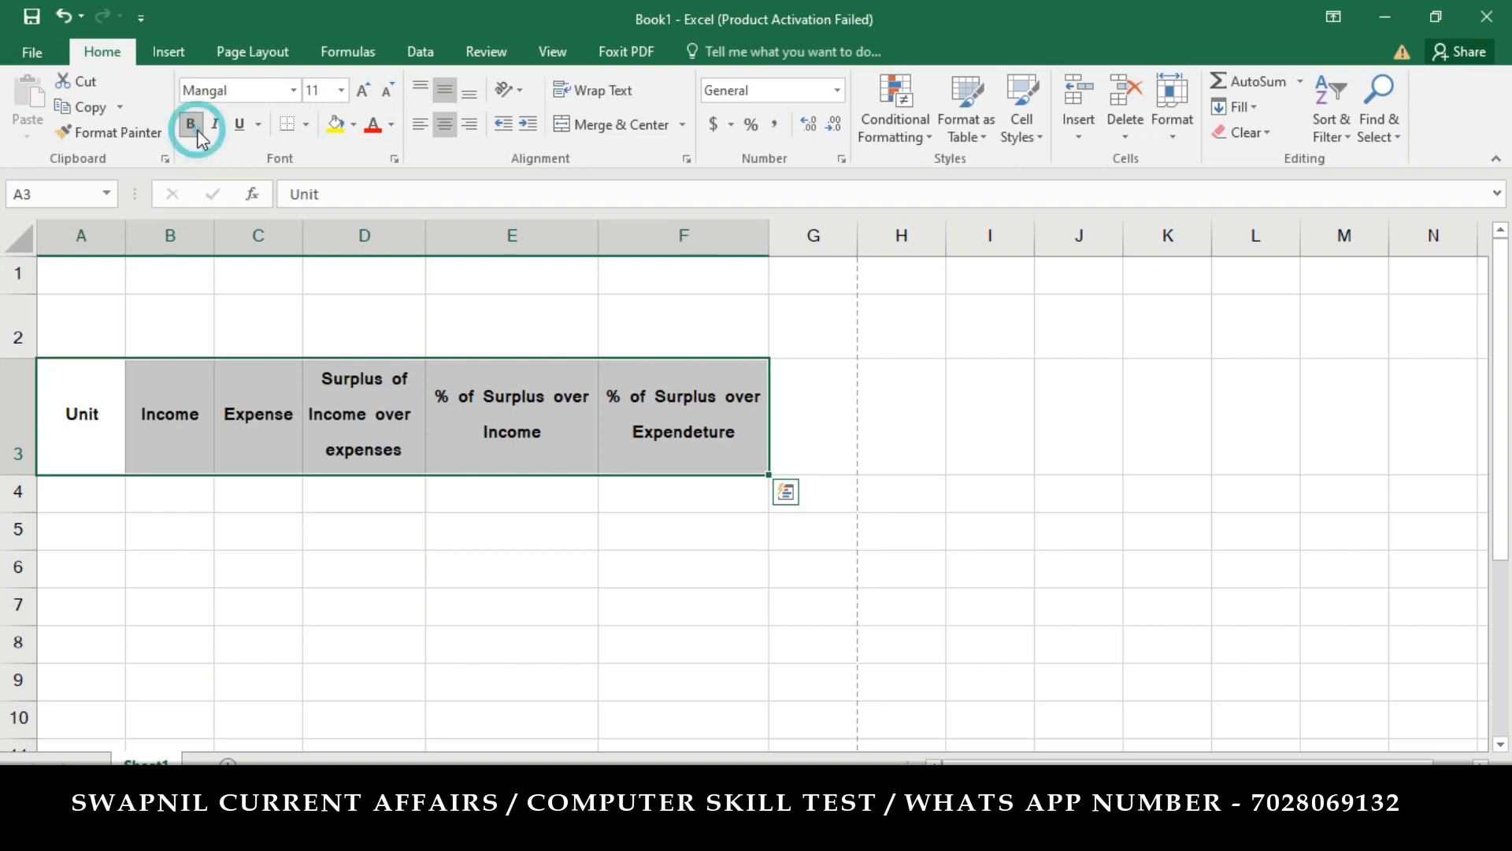
Step: Enter the unit names Guwahati, Vapi, Indore and Kolkata in cells A4 to A7
{"action": "left_click", "coordinate": [82, 504]}
{"action": "type", "text": "Guwahati"}
{"action": "key", "text": "Return"}
{"action": "type", "text": "Vapi Indore"}
{"action": "key", "text": "Return"}
{"action": "type", "text": "Kolkata"}
Step: Enter the Income values 1552.36, 2454.24, 3333 and 1887.21 in cells B4 to B7
{"action": "key", "text": "Right"}
{"action": "key", "text": "Up"}
{"action": "key", "text": "Up"}
{"action": "key", "text": "Up"}
{"action": "type", "text": "1552.36"}
{"action": "key", "text": "Return"}
{"action": "type", "text": "2454.24"}
{"action": "key", "text": "Return"}
{"action": "type", "text": "3333"}
{"action": "key", "text": "Return"}
{"action": "type", "text": "1887.21"}
Step: Enter the Expense values 1365.57, 2266.66, 3222 and 1717.01 in cells C4 to C7
{"action": "key", "text": "Right"}
{"action": "key", "text": "Up"}
{"action": "key", "text": "Up"}
{"action": "key", "text": "Up"}
{"action": "type", "text": "1365.57"}
{"action": "key", "text": "Return"}
{"action": "type", "text": "2266.66"}
{"action": "key", "text": "Return"}
{"action": "type", "text": "322.00"}
{"action": "key", "text": "BackSpace"}
{"action": "key", "text": "BackSpace"}
{"action": "key", "text": "BackSpace"}
{"action": "key", "text": "BackSpace"}
{"action": "key", "text": "BackSpace"}
{"action": "key", "text": "BackSpace"}
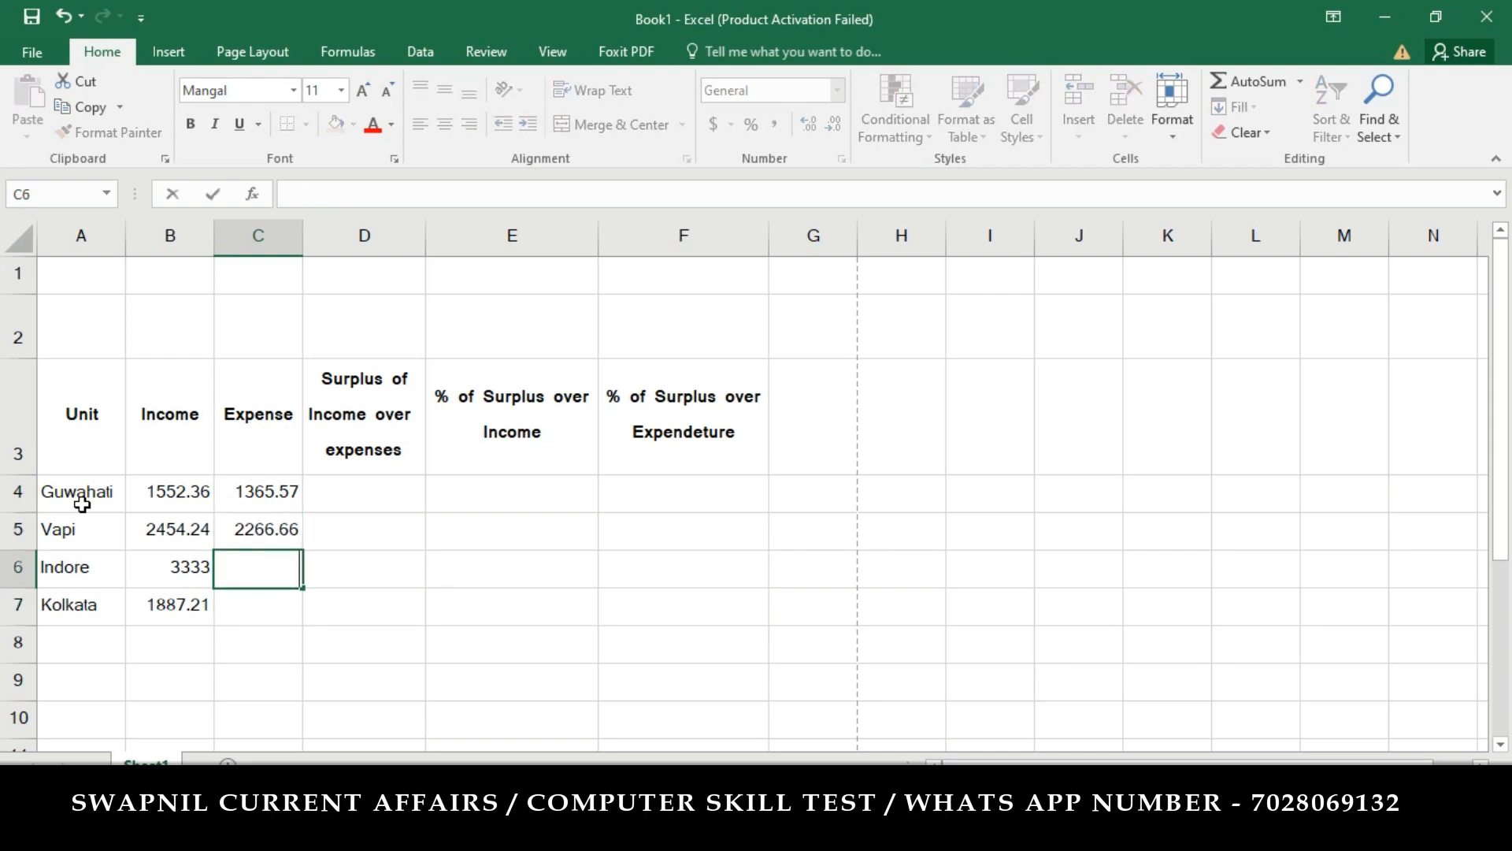
{"action": "type", "text": "3222"}
{"action": "key", "text": "Return"}
{"action": "type", "text": "1717.01"}
Step: Show Indore's expense in C6 with two decimal places
{"action": "left_click", "coordinate": [277, 564]}
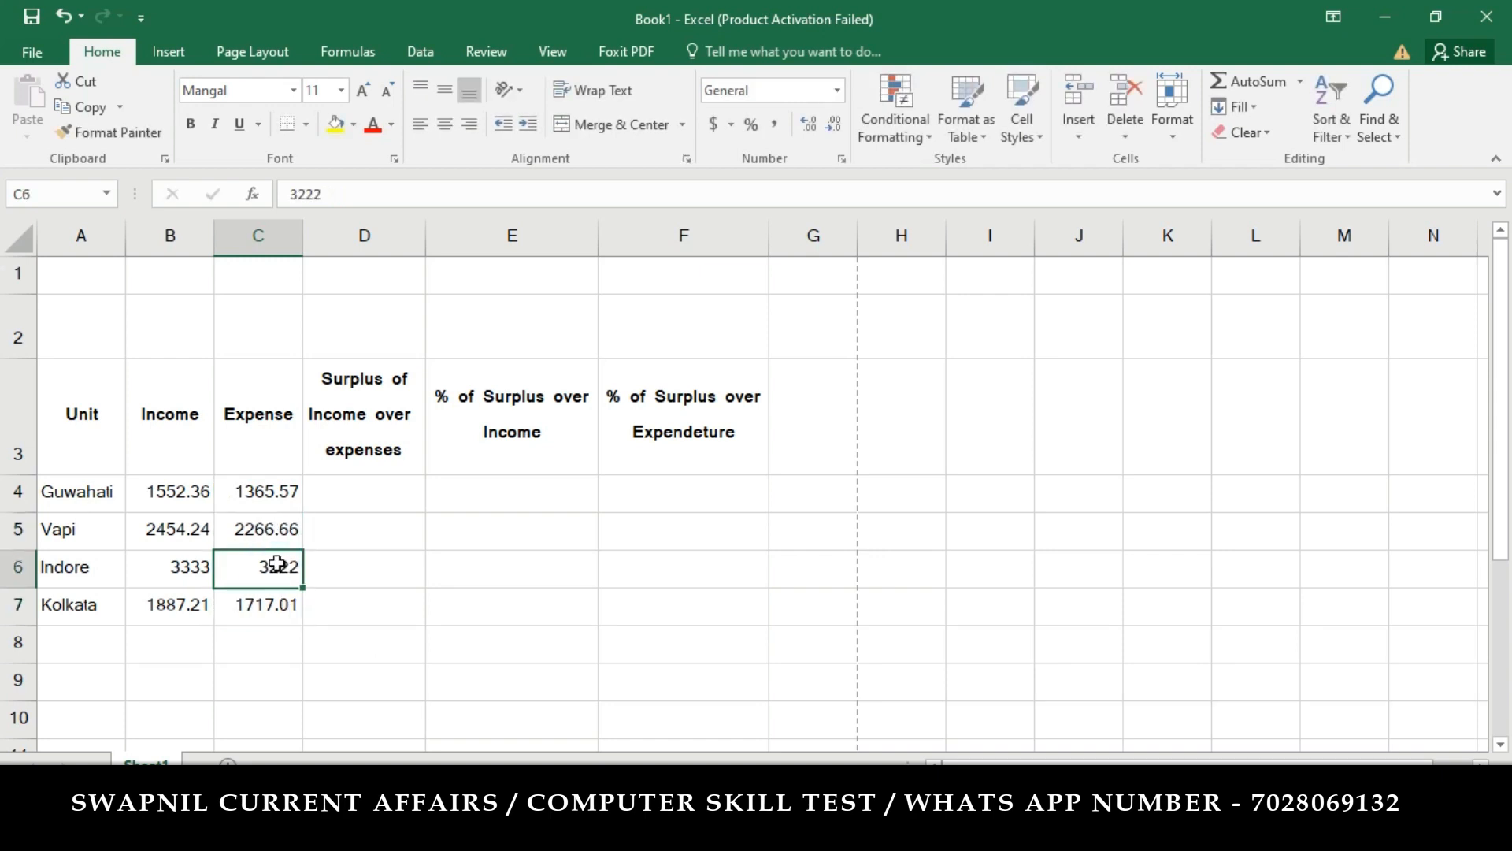
{"action": "left_click", "coordinate": [811, 124]}
{"action": "left_click", "coordinate": [812, 124]}
Step: Check the decimals in the question PDF, and show Indore's income in B6 with two decimal places
{"action": "left_click", "coordinate": [191, 565]}
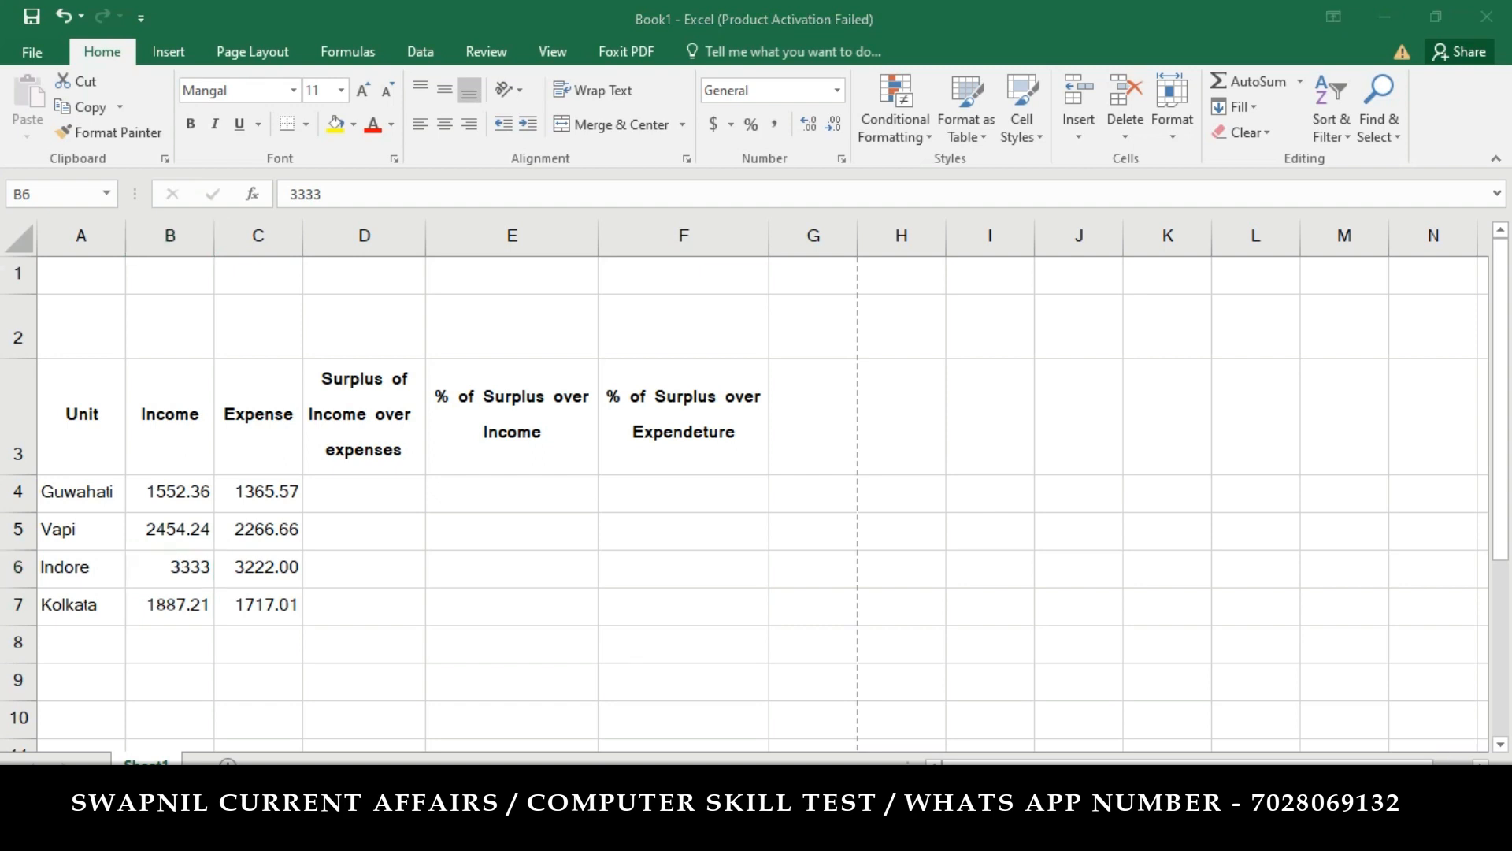
{"action": "key", "text": "alt+Tab"}
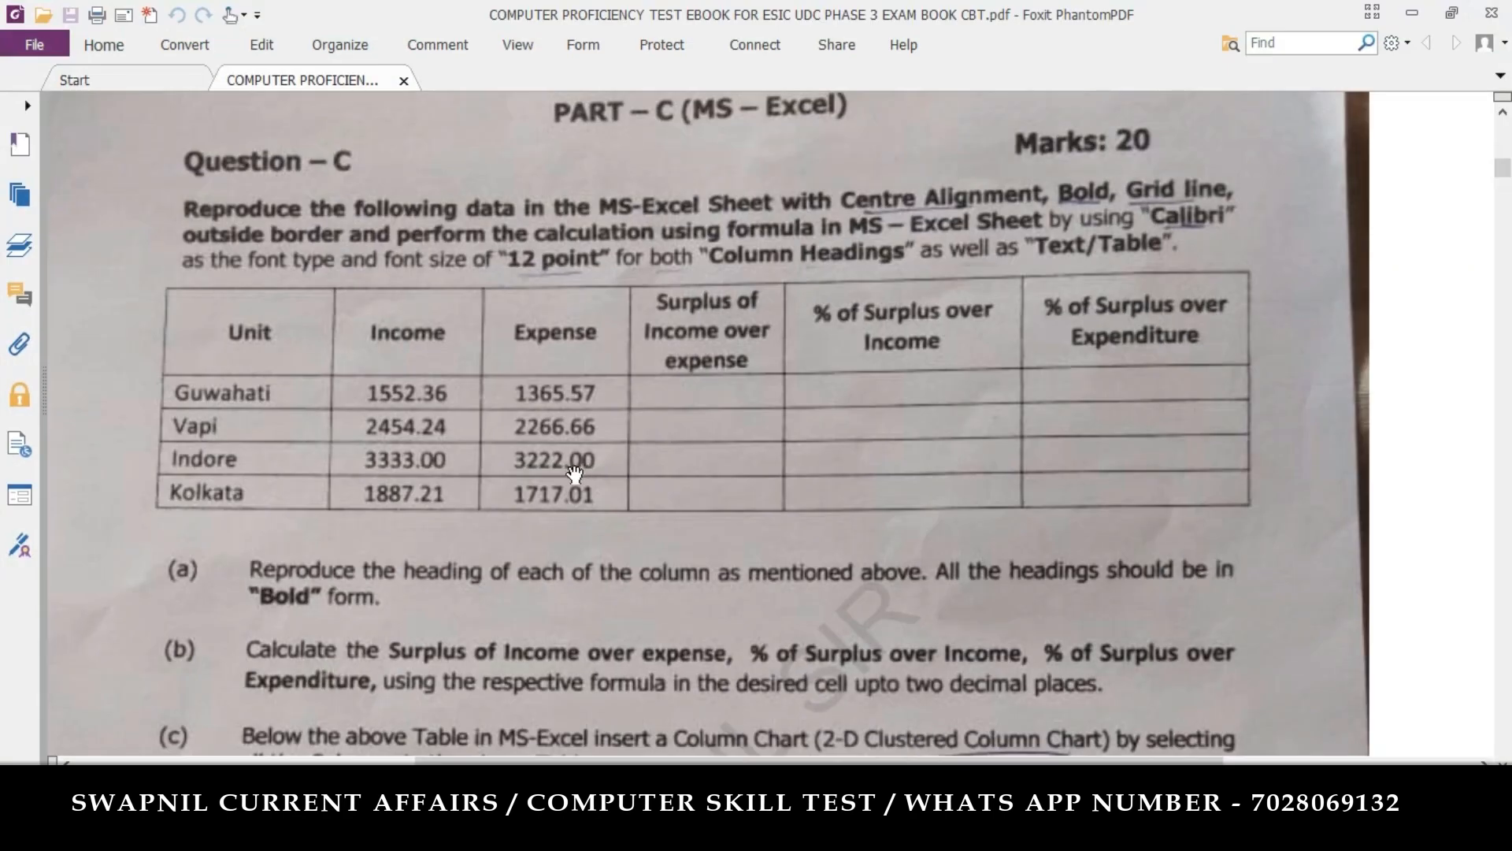
{"action": "key", "text": "alt+Tab"}
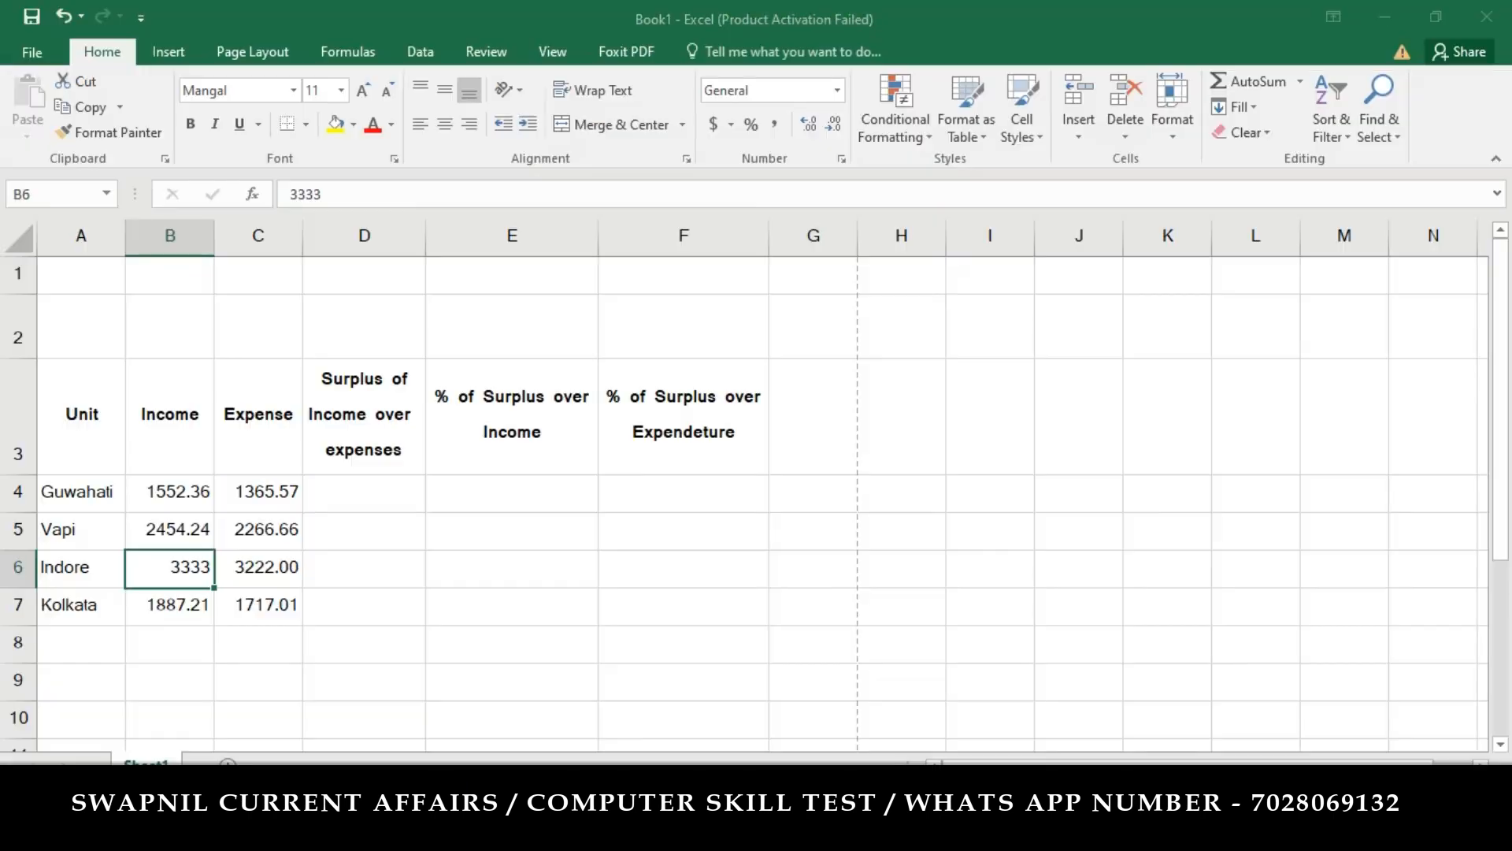
{"action": "left_click", "coordinate": [277, 571]}
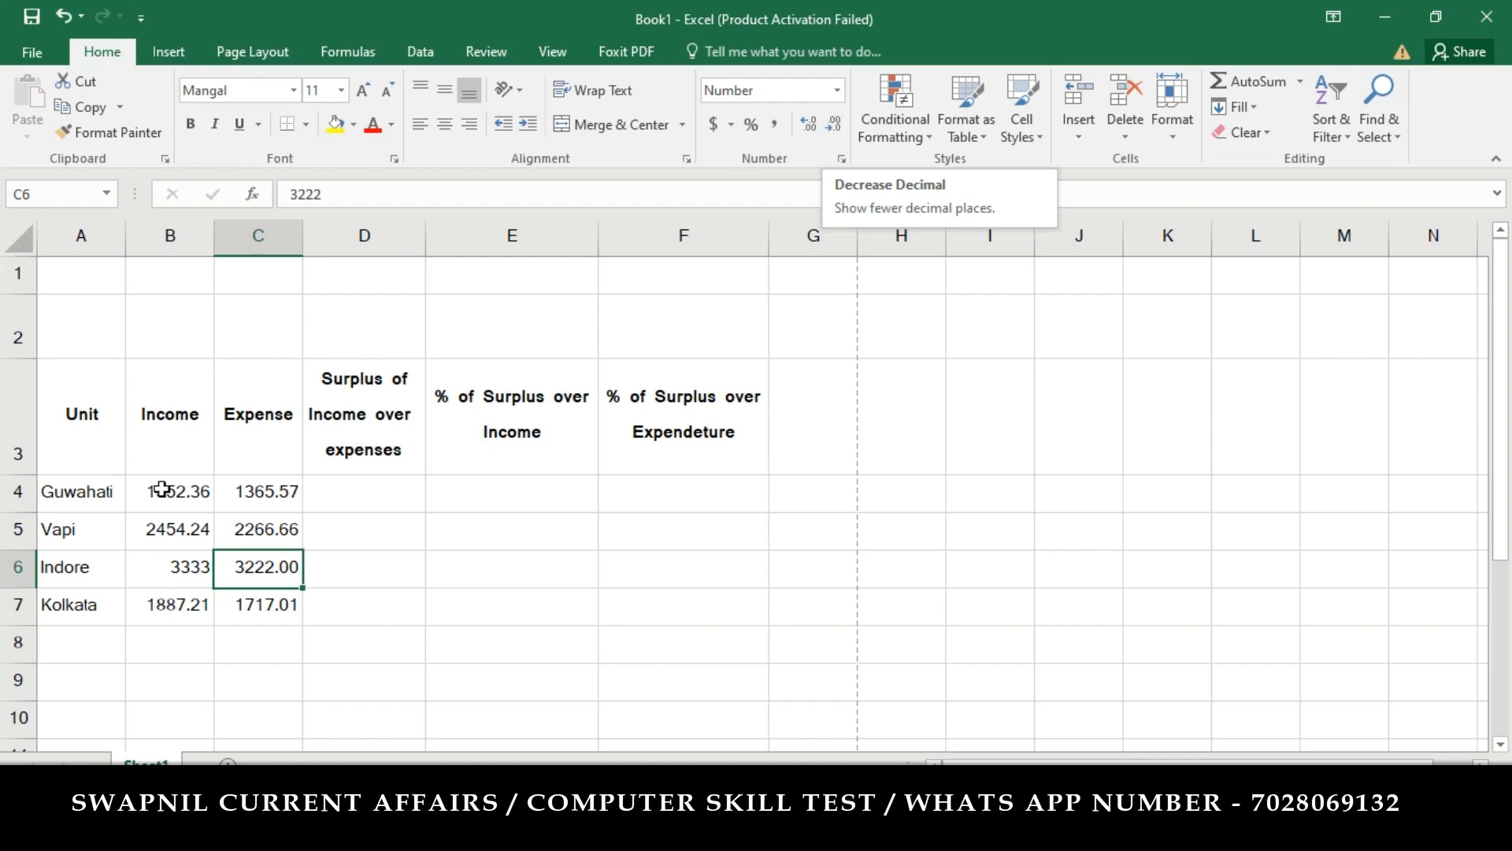
{"action": "left_click", "coordinate": [174, 579]}
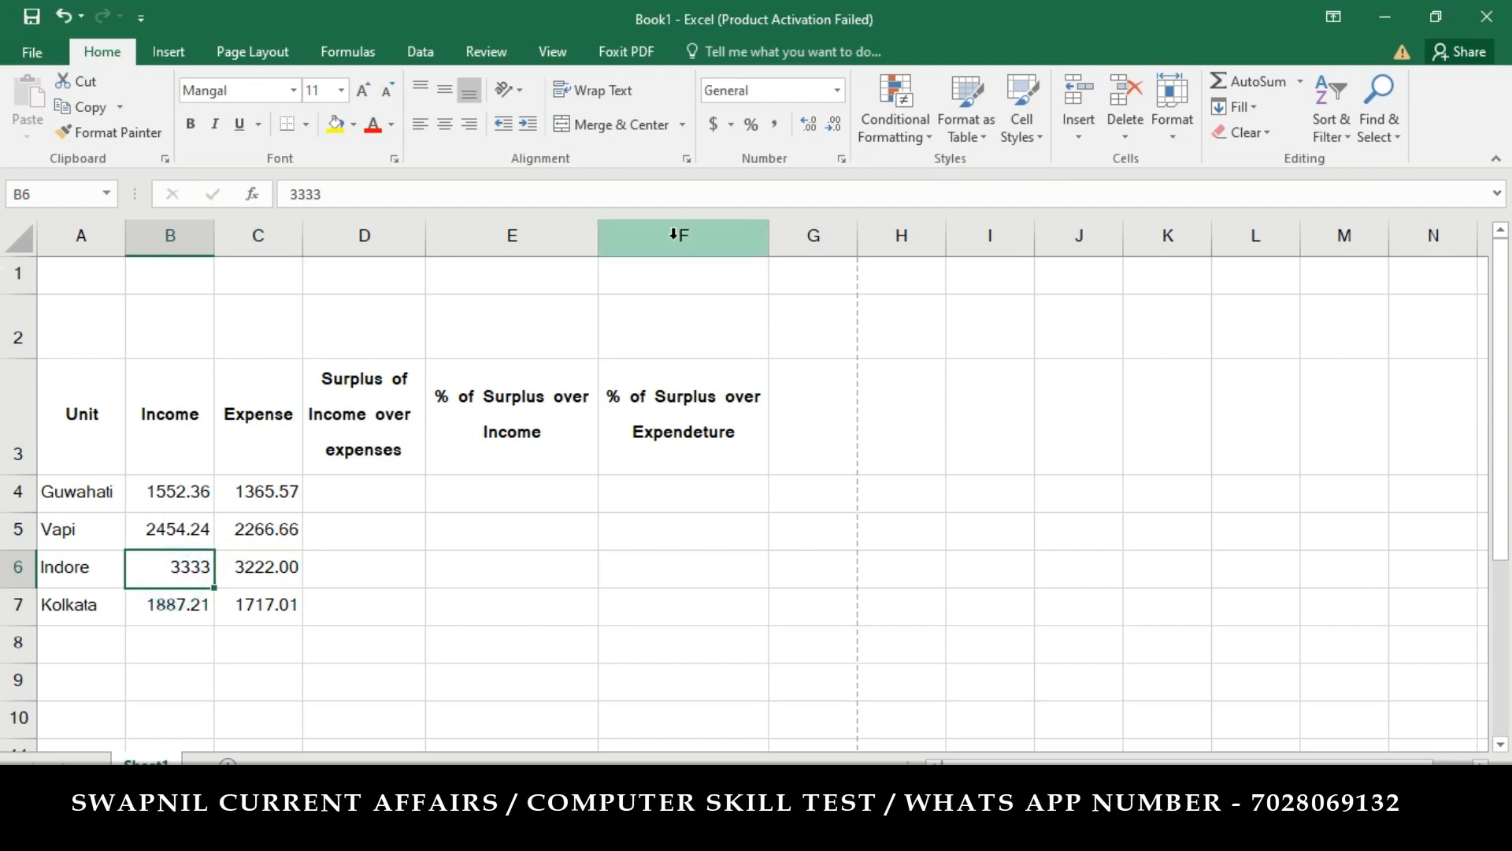
{"action": "left_click", "coordinate": [805, 129]}
{"action": "left_click", "coordinate": [805, 129]}
{"action": "left_click", "coordinate": [805, 129]}
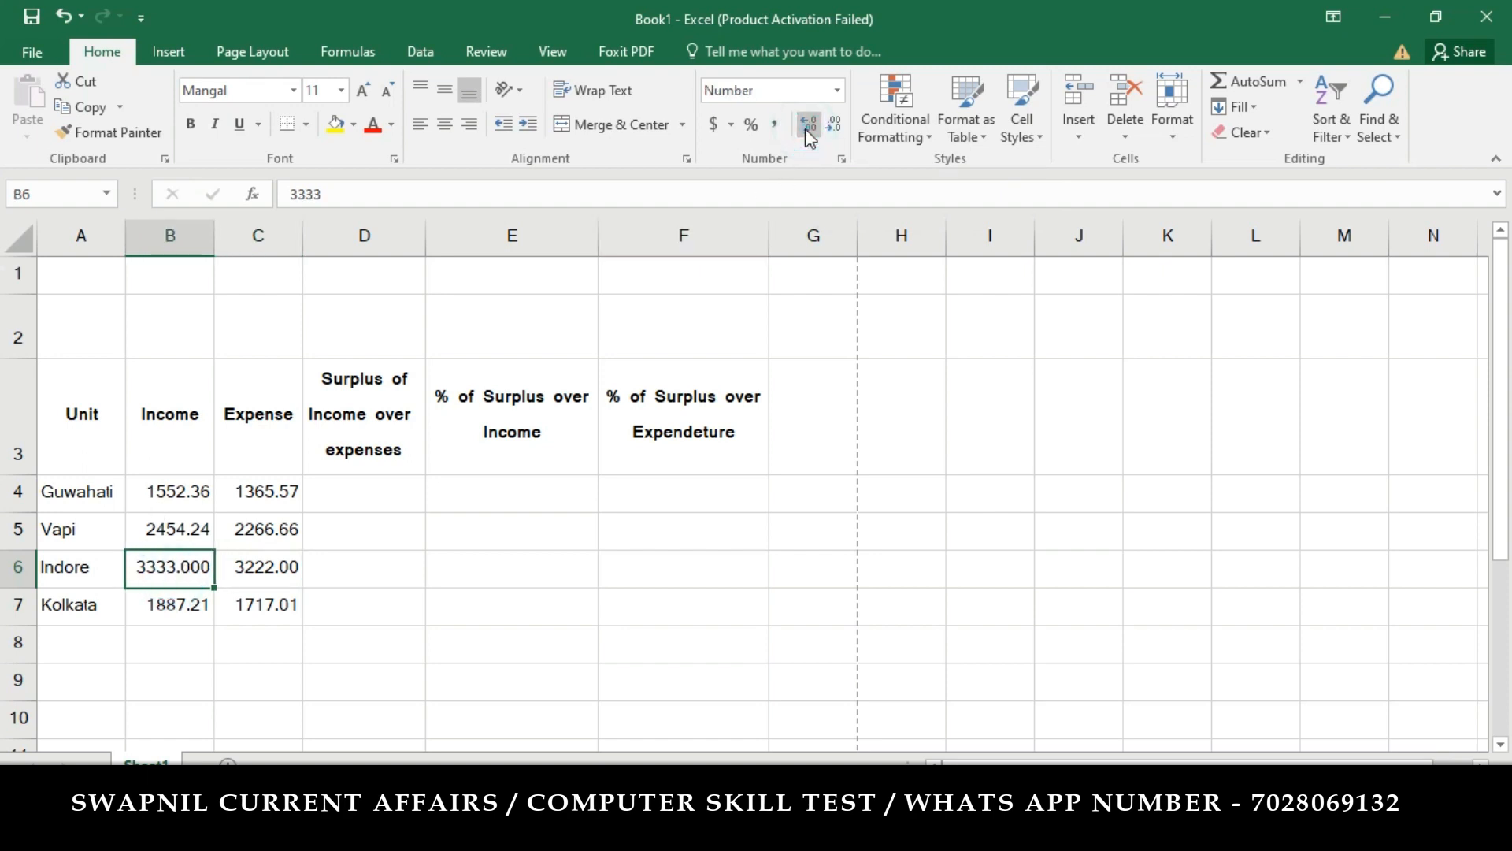
{"action": "left_click", "coordinate": [805, 129]}
{"action": "left_click", "coordinate": [834, 128]}
{"action": "left_click", "coordinate": [834, 128]}
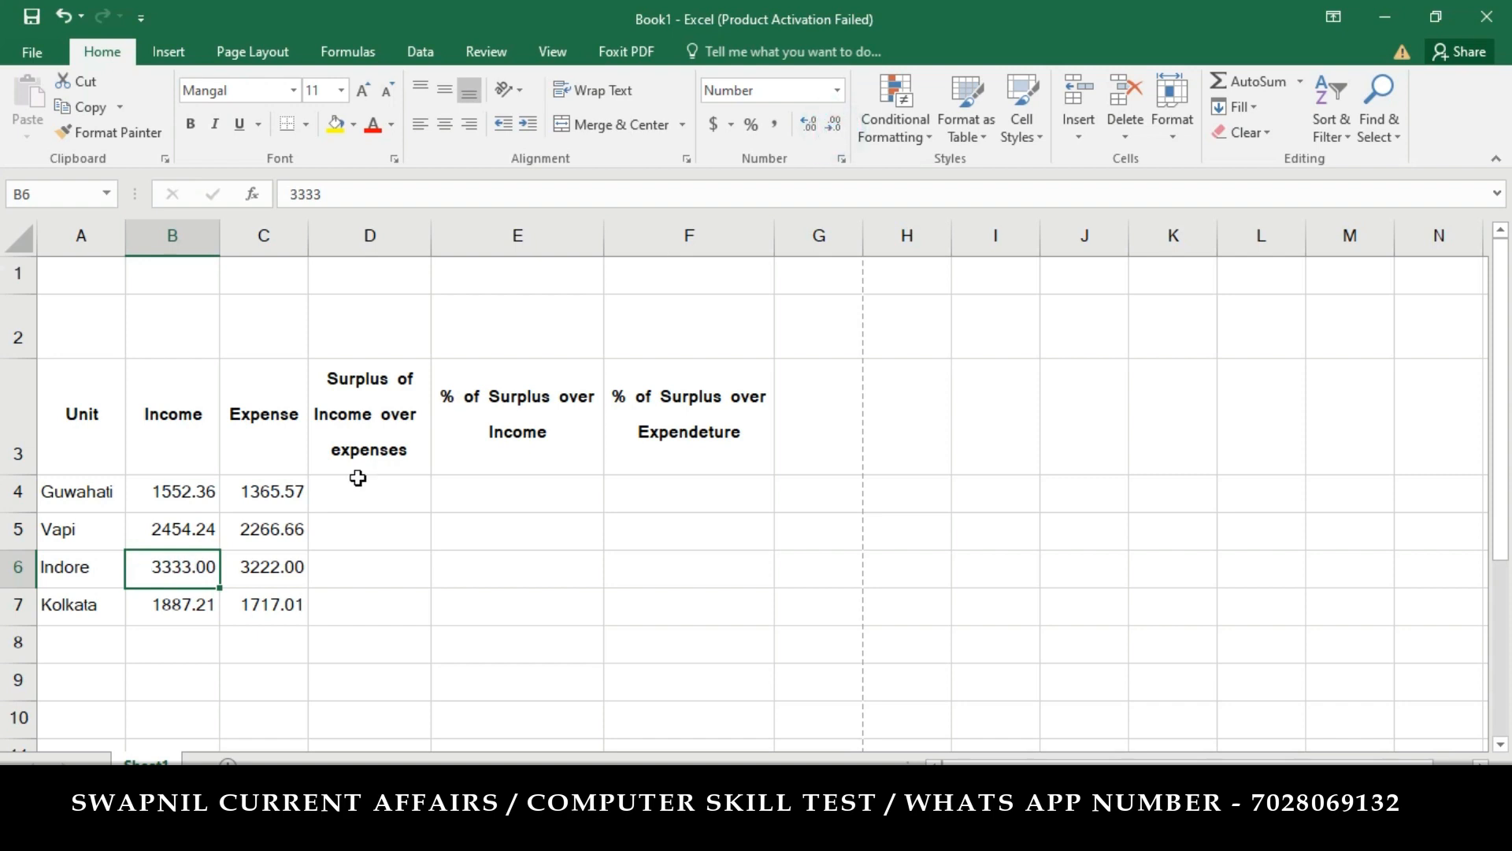
Step: Widen columns A, B, C and D so the table fills the width of the printed page
{"action": "left_click_drag", "start_coordinate": [128, 239], "coordinate": [170, 234]}
{"action": "left_click_drag", "start_coordinate": [265, 228], "coordinate": [289, 233]}
{"action": "left_click_drag", "start_coordinate": [376, 235], "coordinate": [401, 236]}
{"action": "left_click_drag", "start_coordinate": [522, 236], "coordinate": [537, 237]}
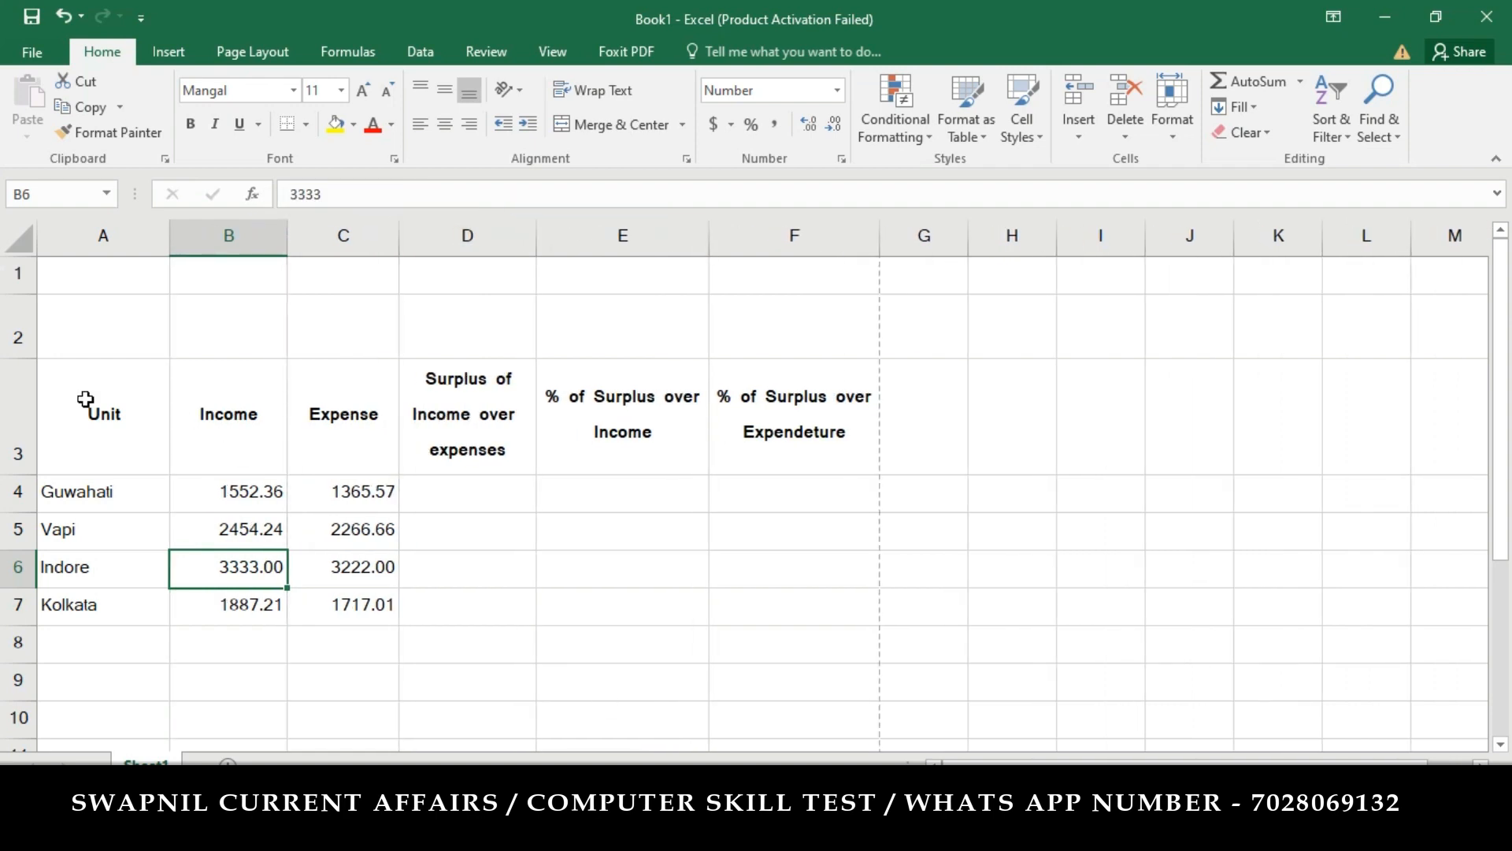
Step: Apply all borders to the table range A3:F7
{"action": "left_click_drag", "start_coordinate": [74, 395], "coordinate": [843, 594]}
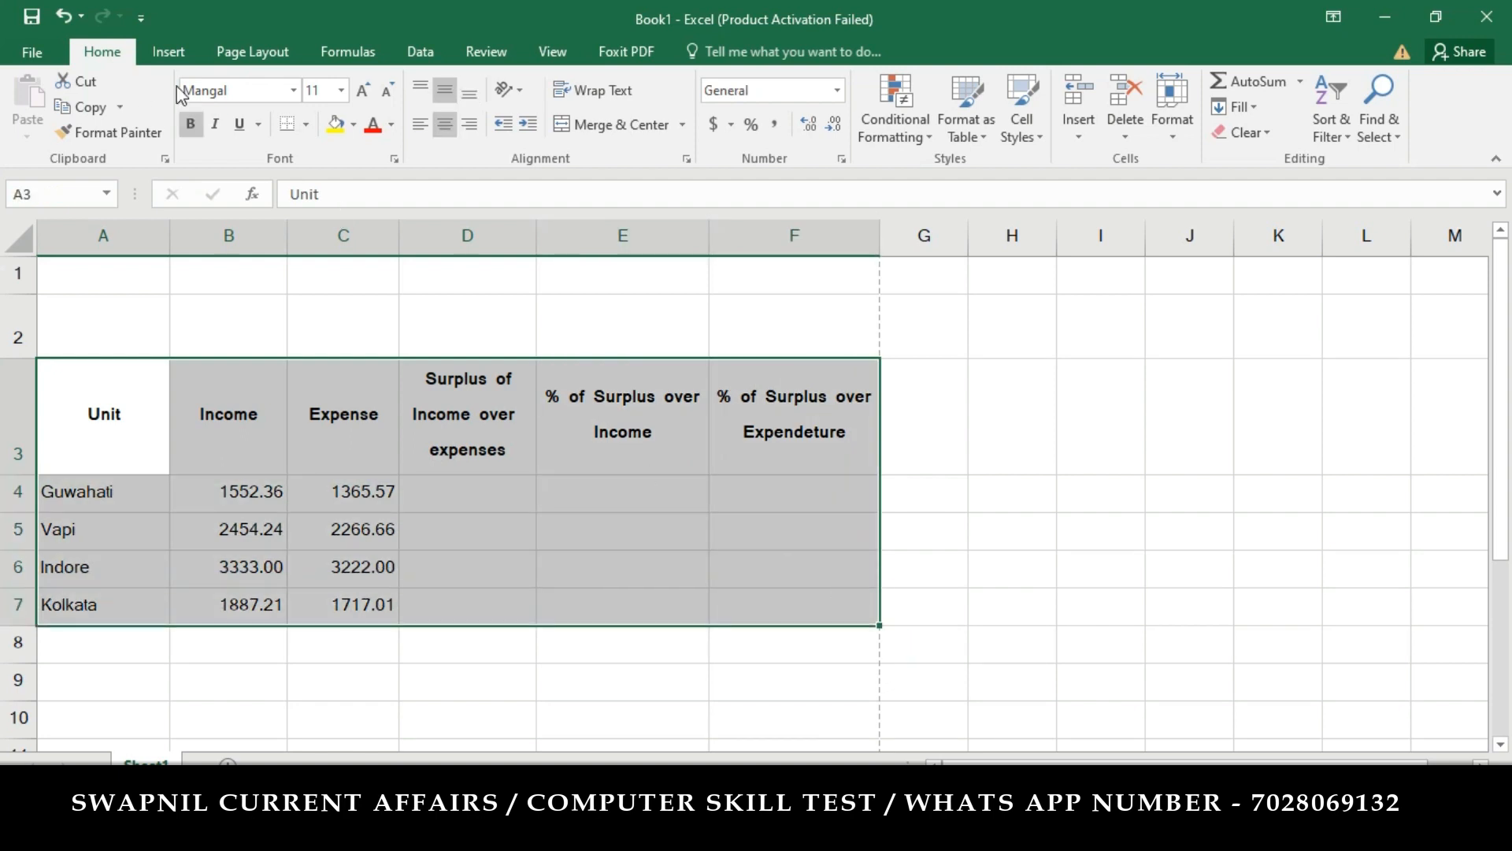
{"action": "left_click", "coordinate": [305, 127]}
{"action": "left_click", "coordinate": [329, 314]}
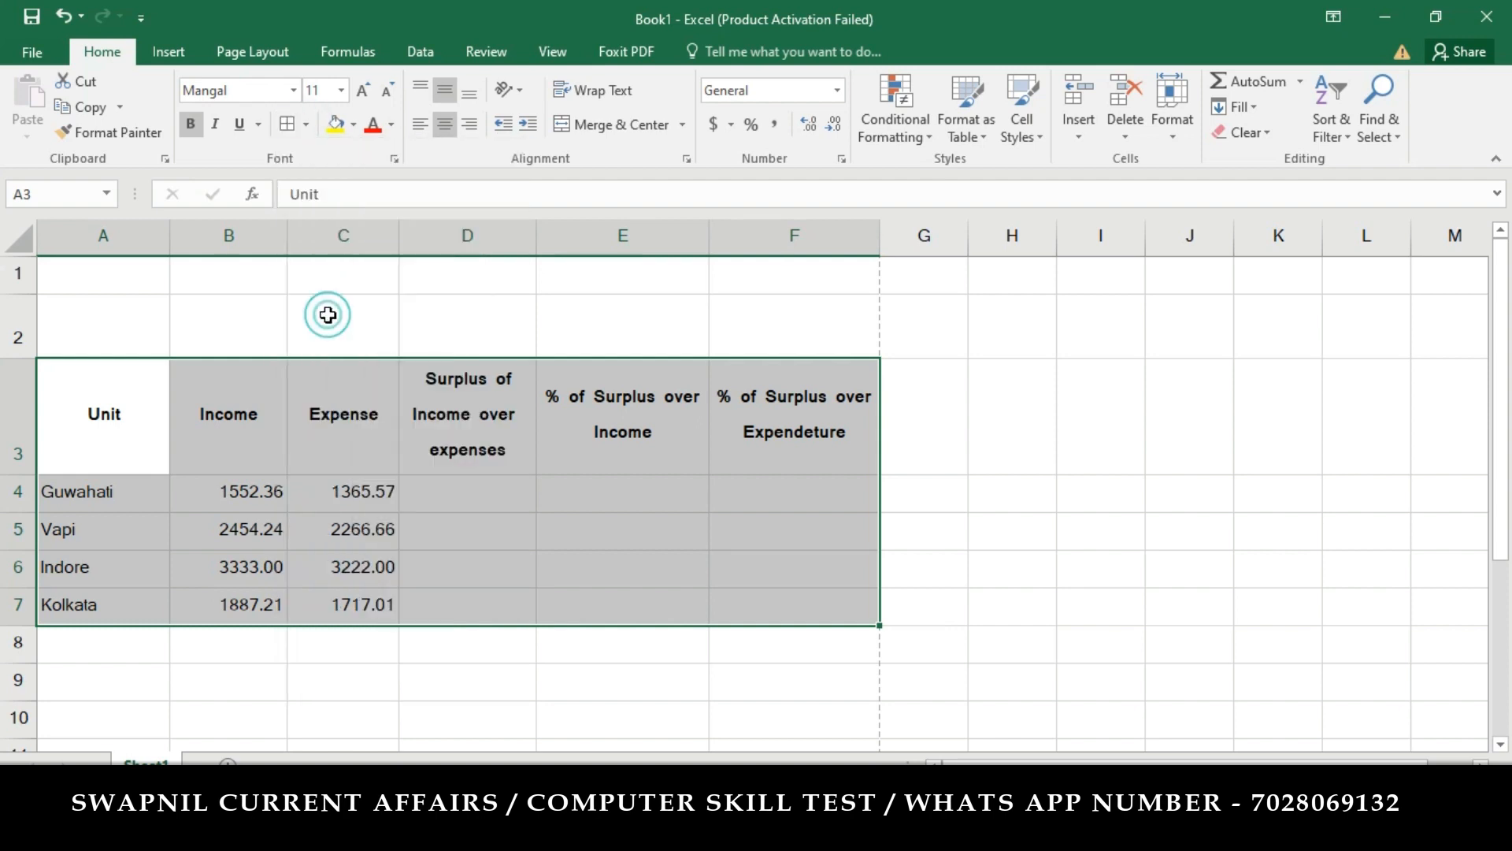
{"action": "left_click", "coordinate": [514, 677]}
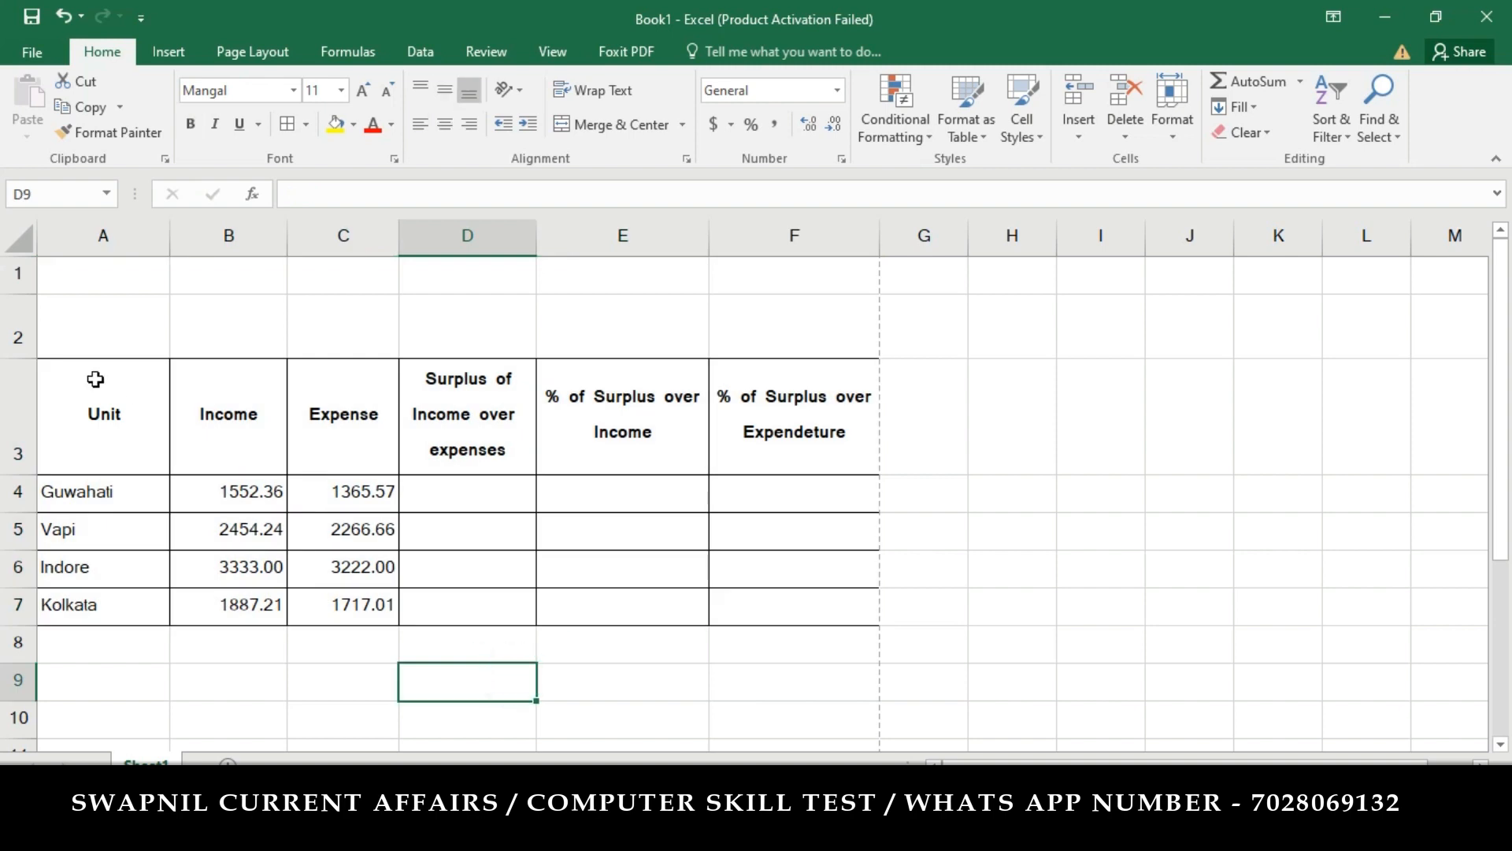
Step: Apply the thick solid line style to both the outline and the inside borders of the table range A3:F7
{"action": "left_click_drag", "start_coordinate": [95, 379], "coordinate": [786, 601]}
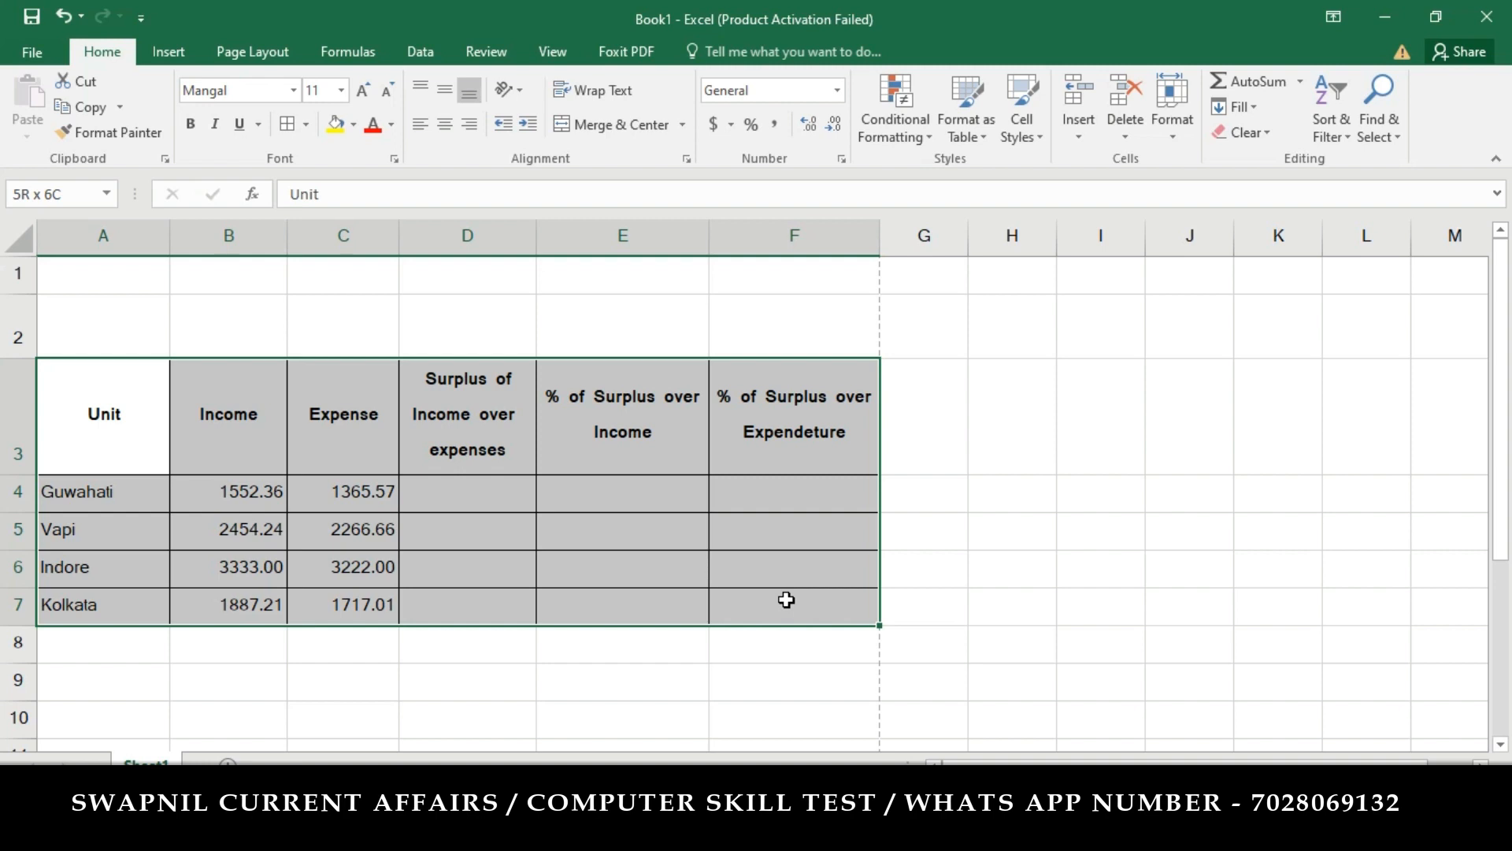
{"action": "left_click_drag", "start_coordinate": [786, 601], "coordinate": [823, 620]}
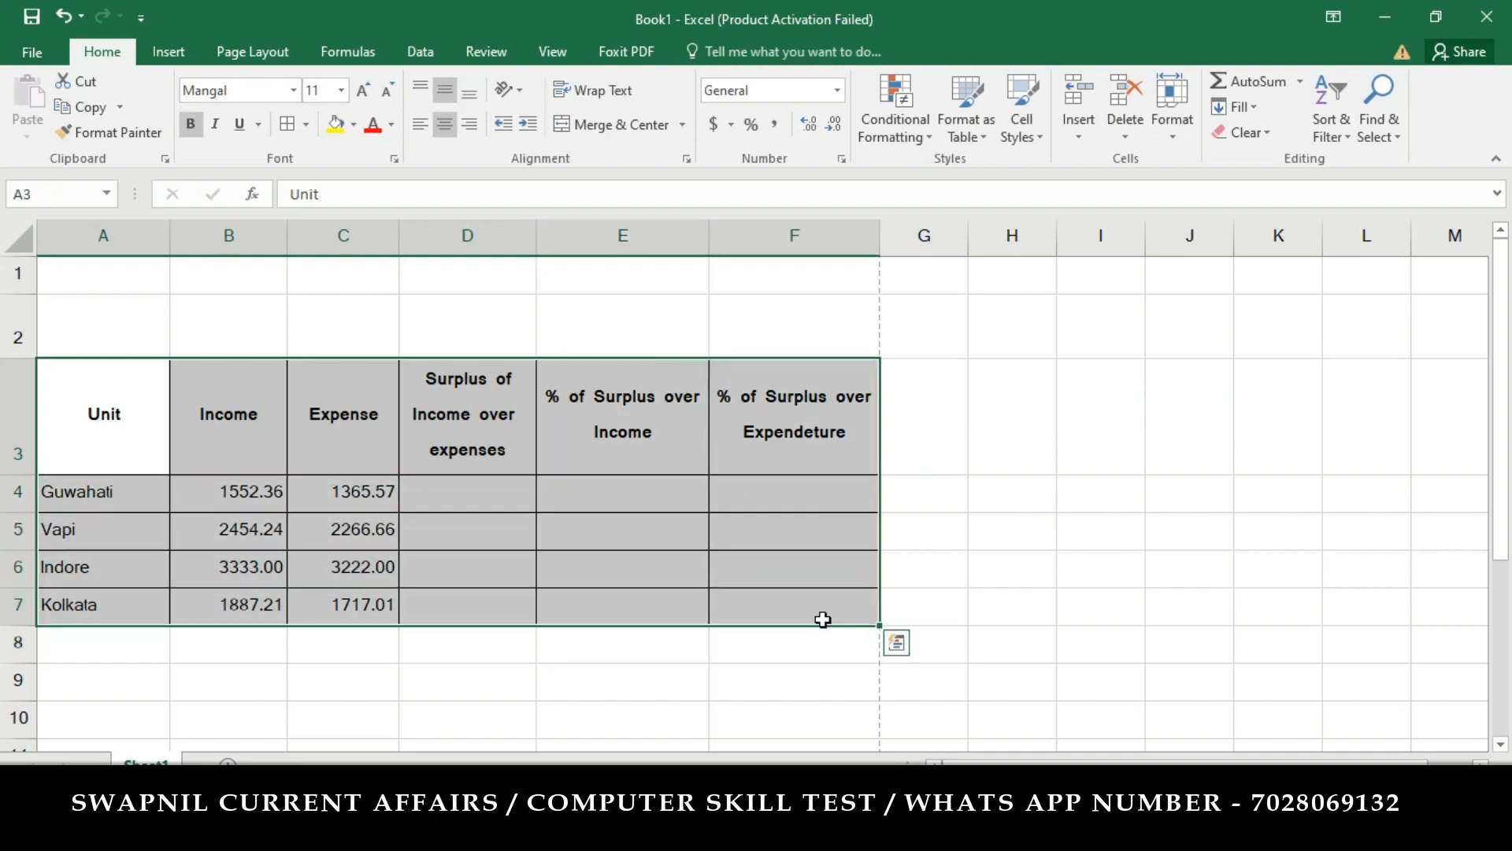
{"action": "left_click", "coordinate": [311, 124]}
{"action": "mouse_move", "coordinate": [384, 669]}
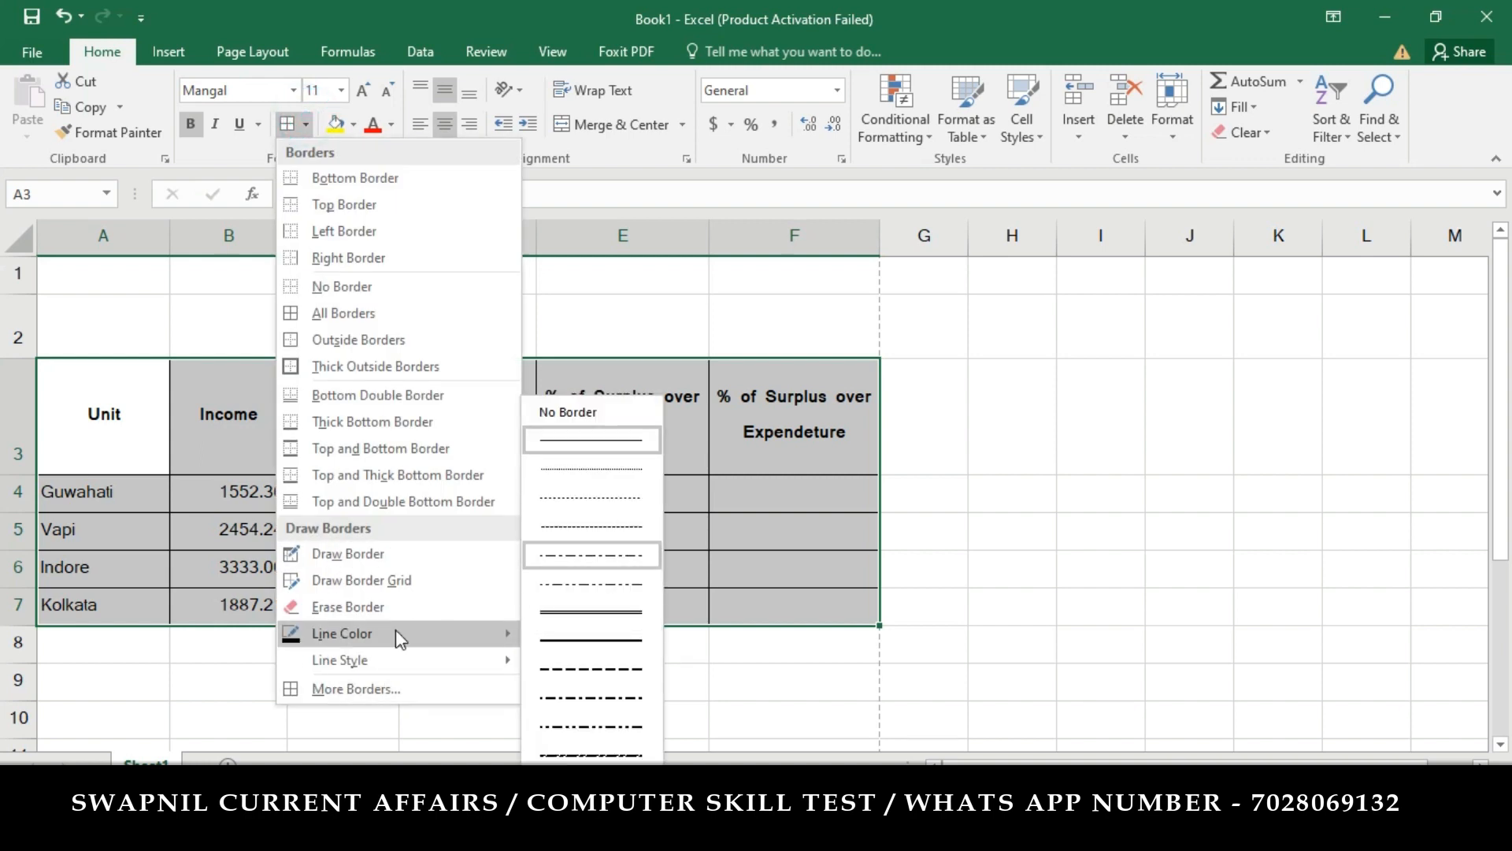
{"action": "mouse_move", "coordinate": [441, 635]}
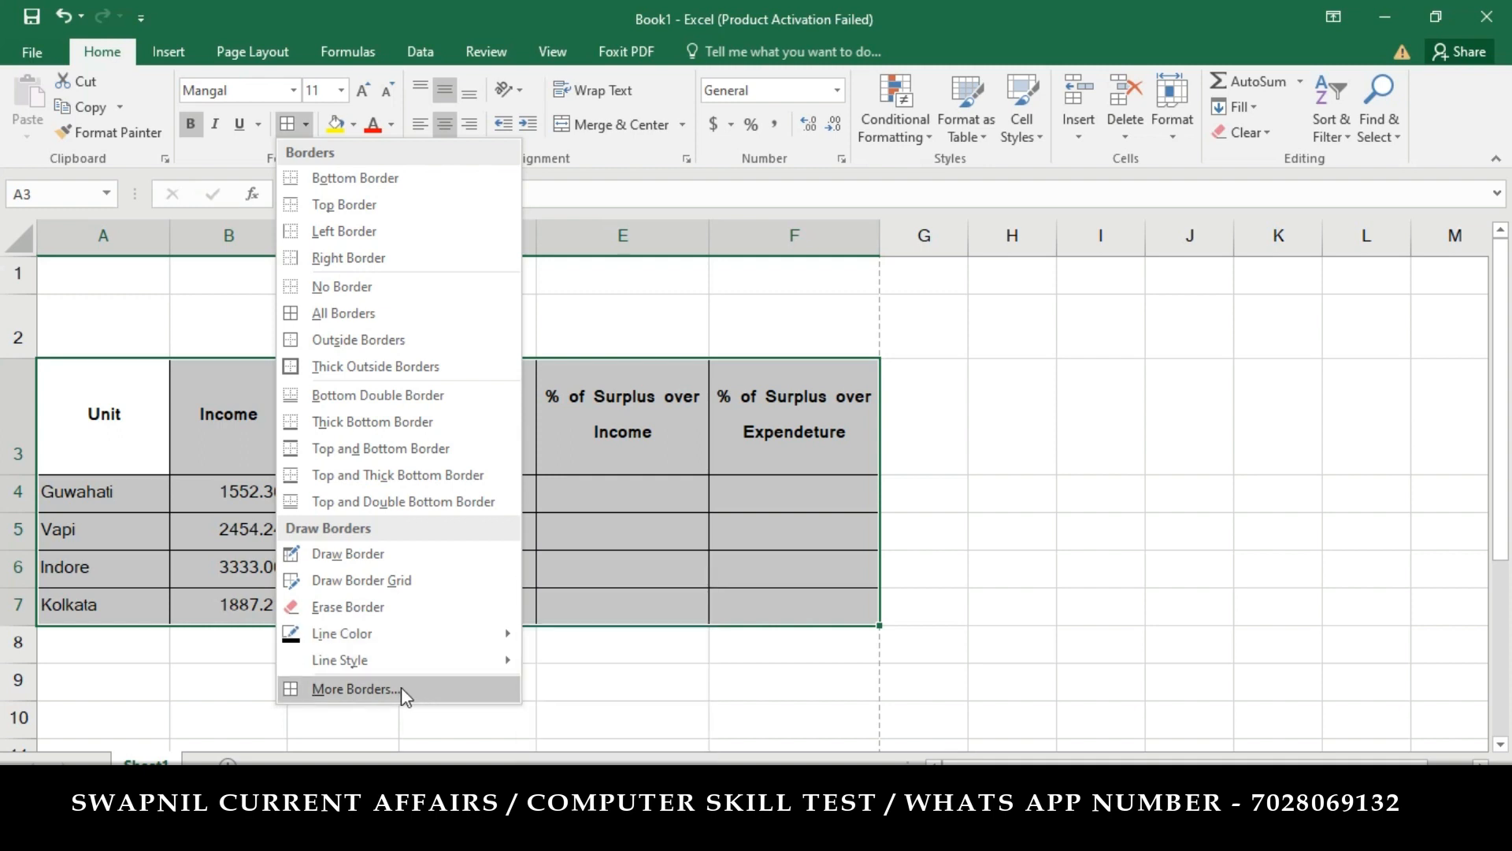
{"action": "left_click", "coordinate": [371, 687]}
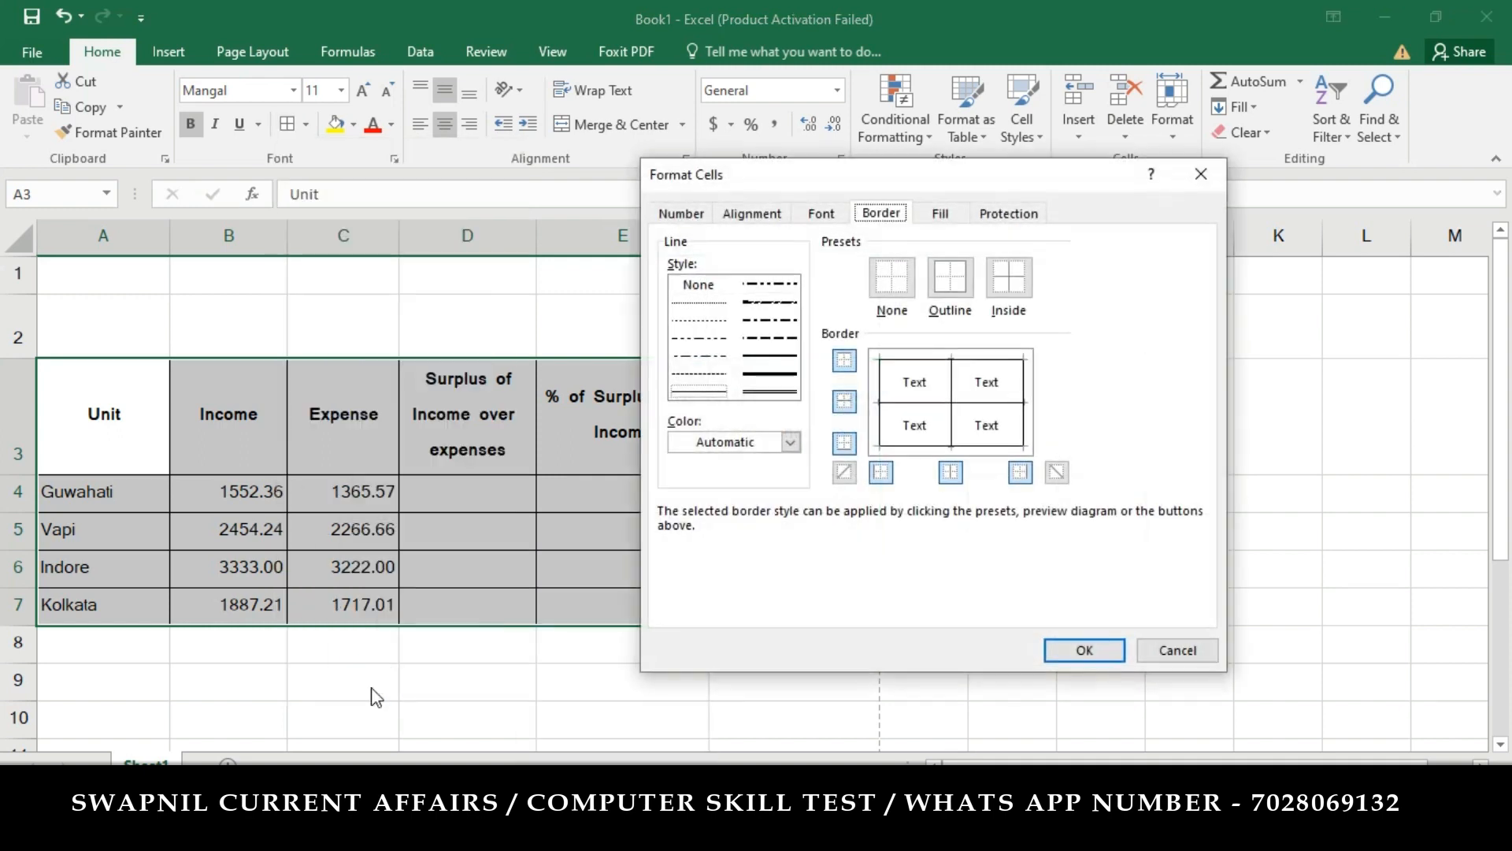
{"action": "left_click", "coordinate": [948, 300]}
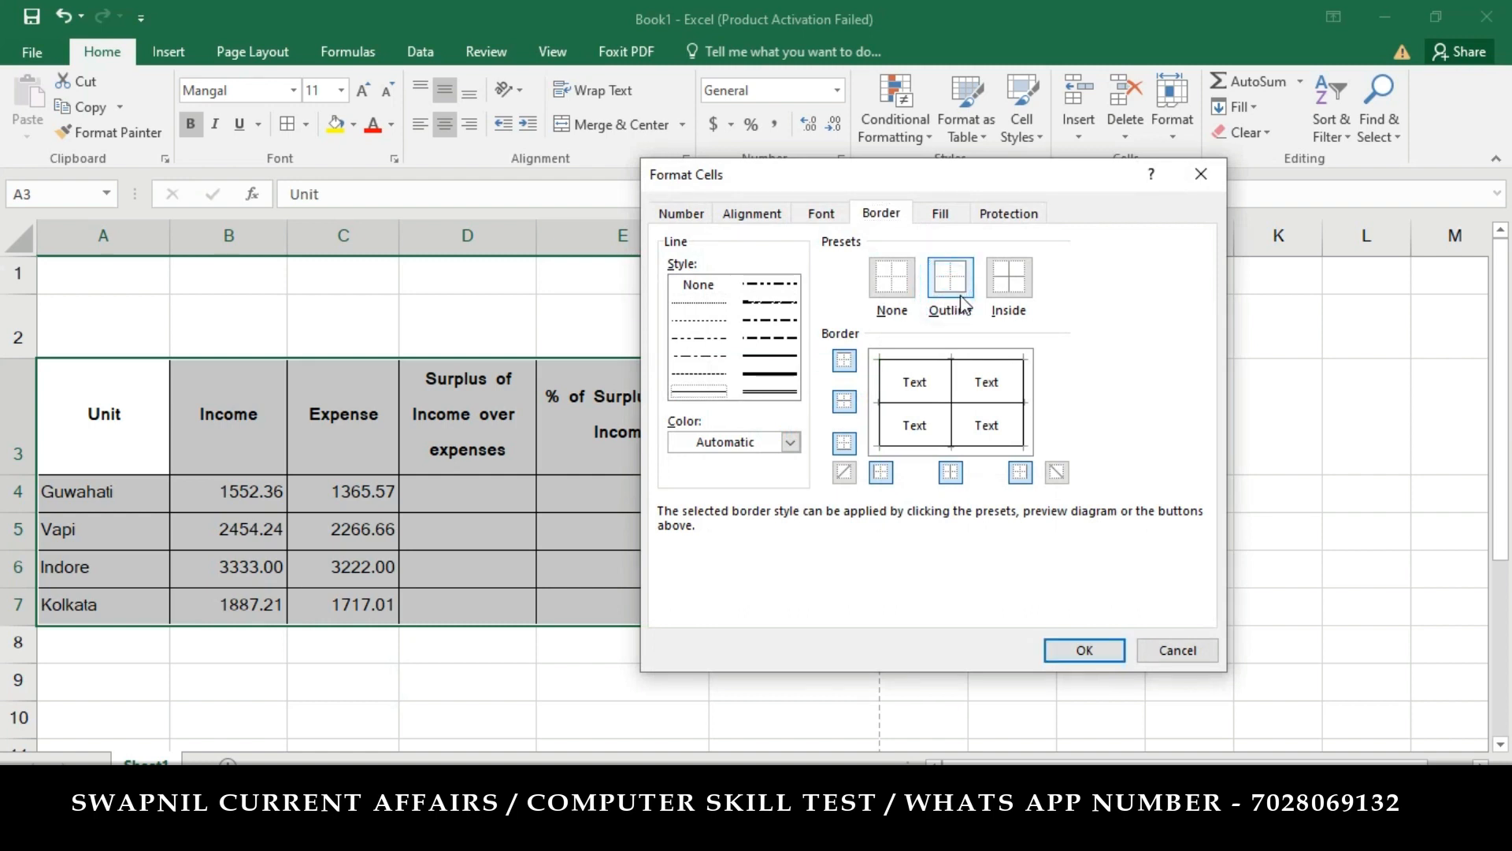
{"action": "left_click", "coordinate": [776, 374]}
{"action": "left_click", "coordinate": [951, 290]}
{"action": "left_click", "coordinate": [1007, 282]}
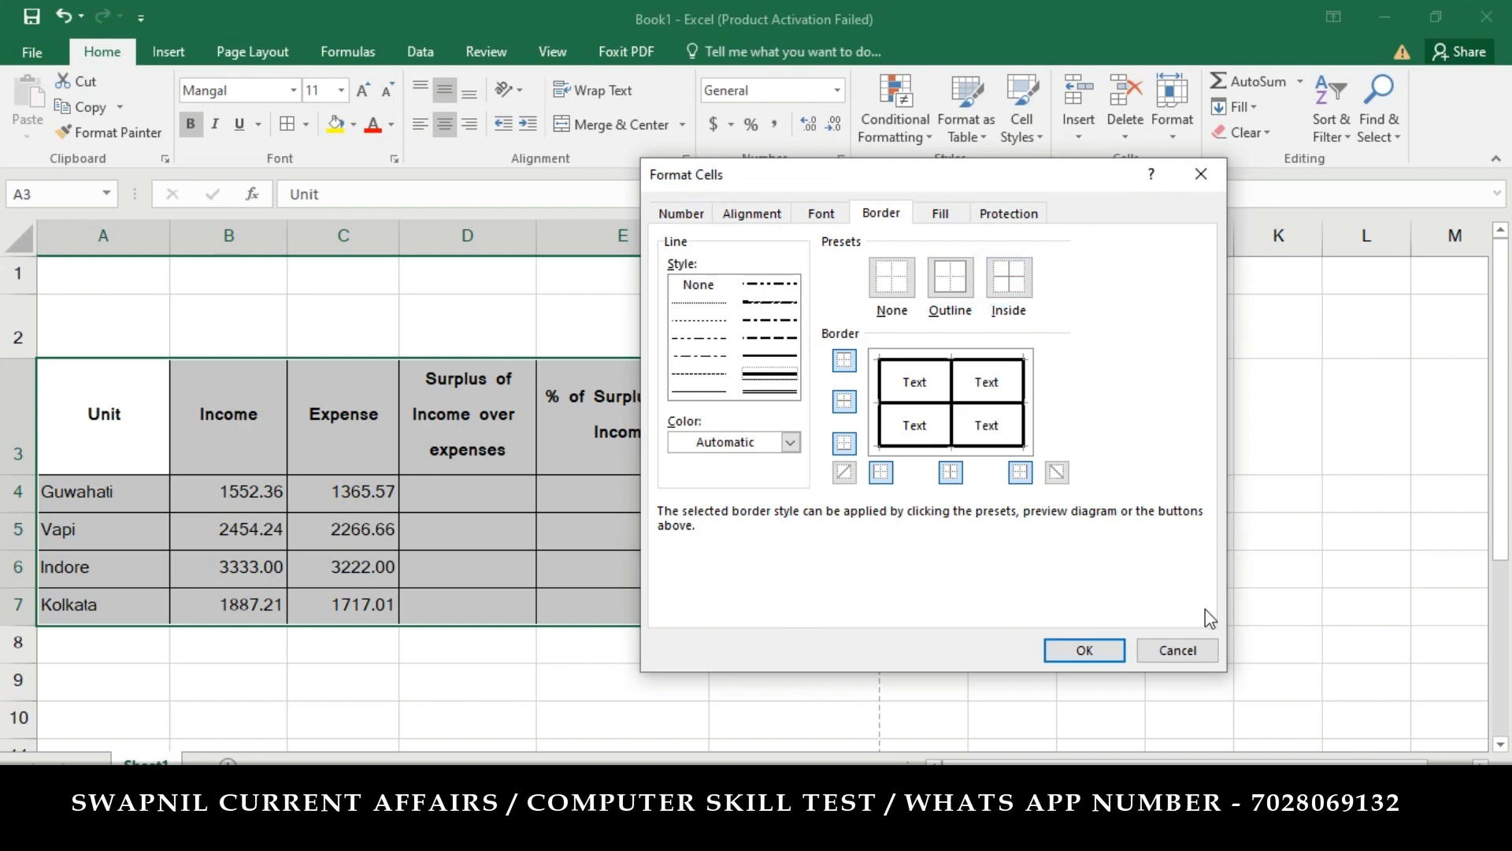
{"action": "left_click", "coordinate": [1102, 650]}
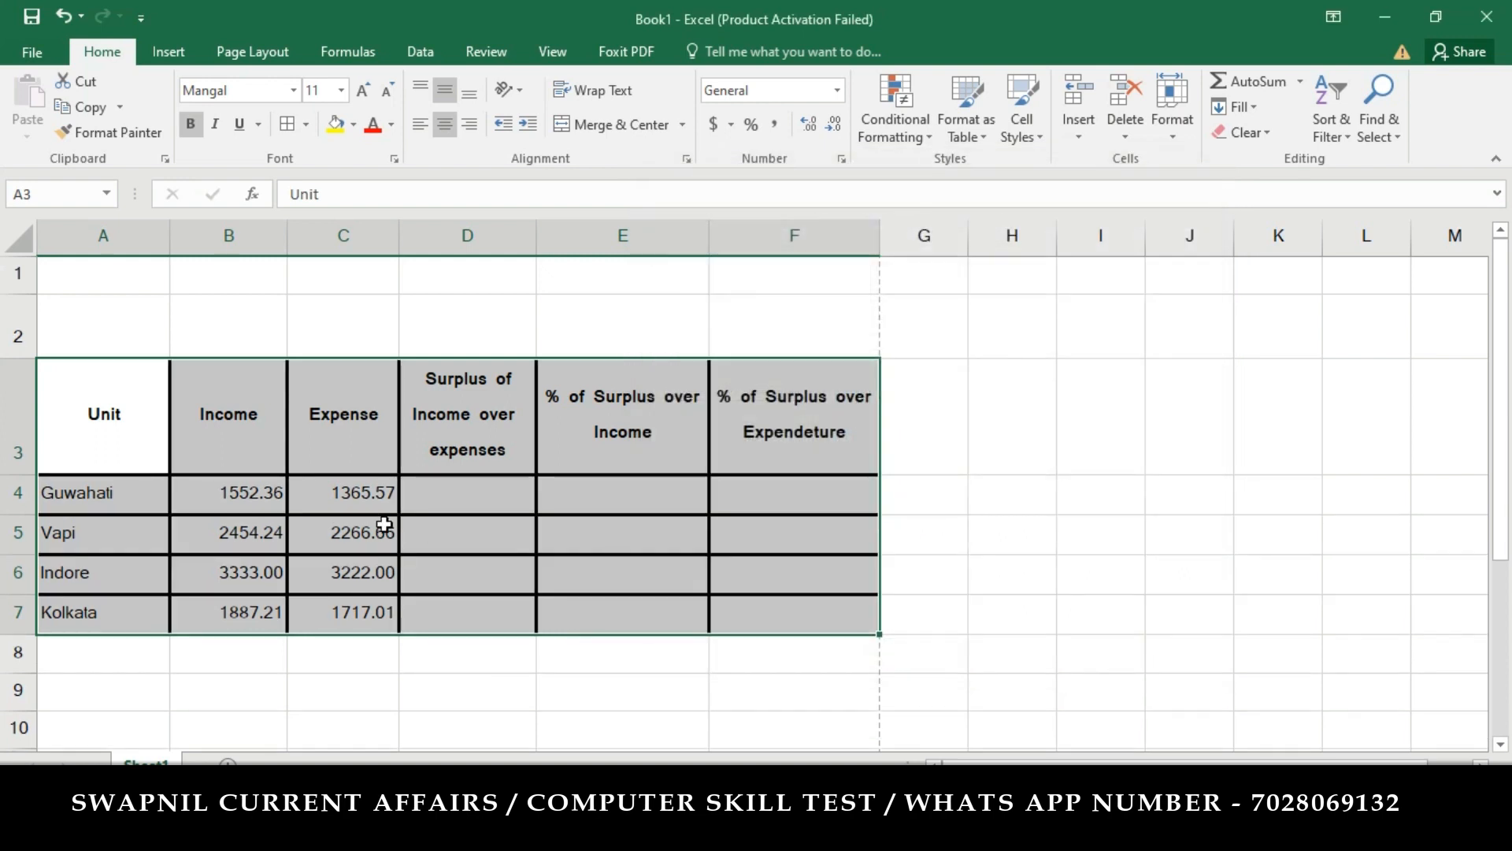
Step: Check the required font in the question PDF, and set the table A3:F7 to Calibri at size 12
{"action": "left_click", "coordinate": [874, 831]}
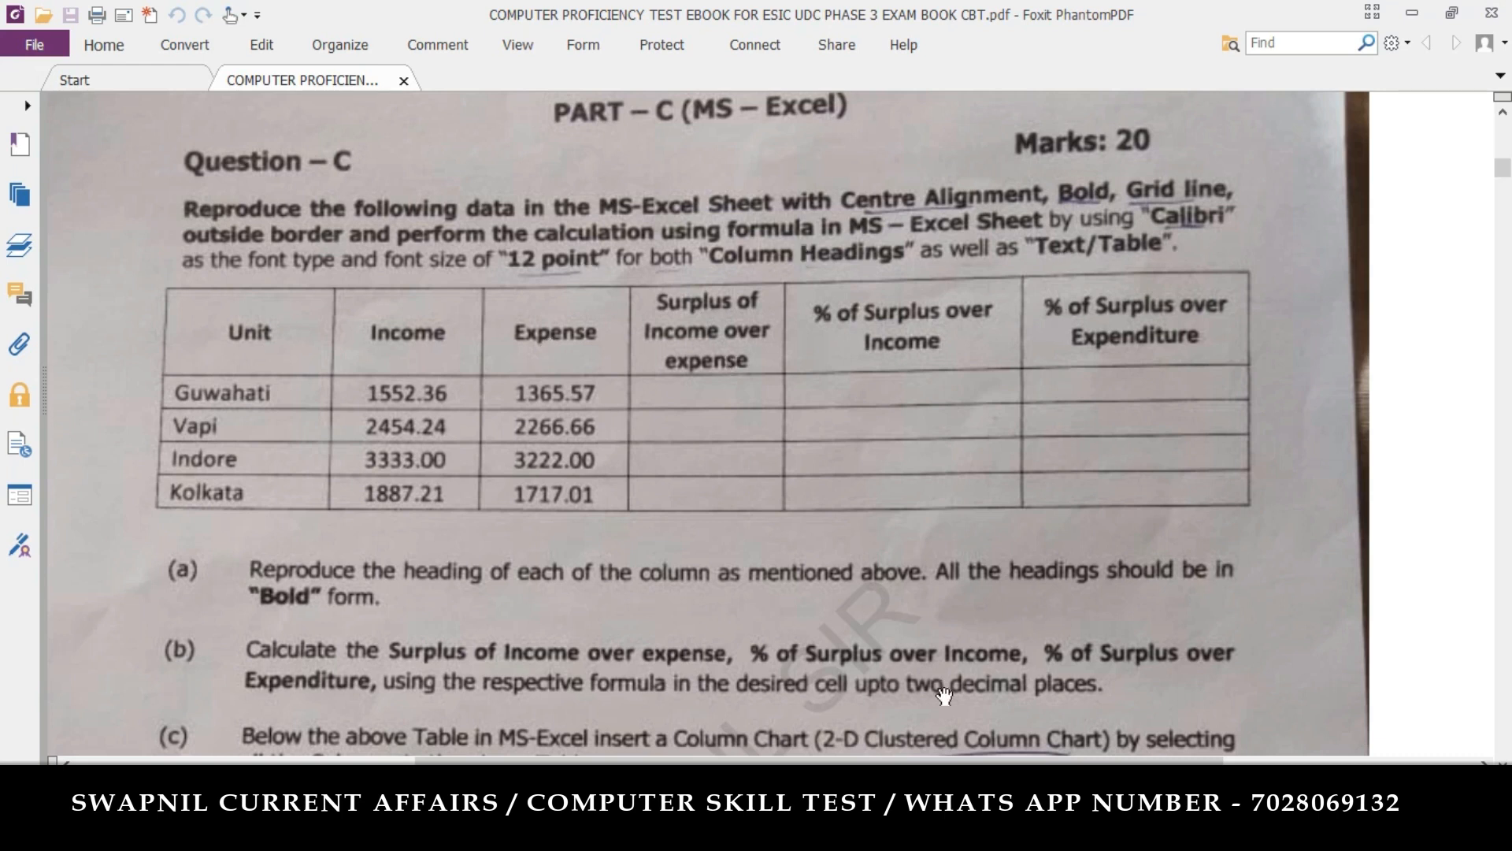
{"action": "key", "text": "alt+Tab"}
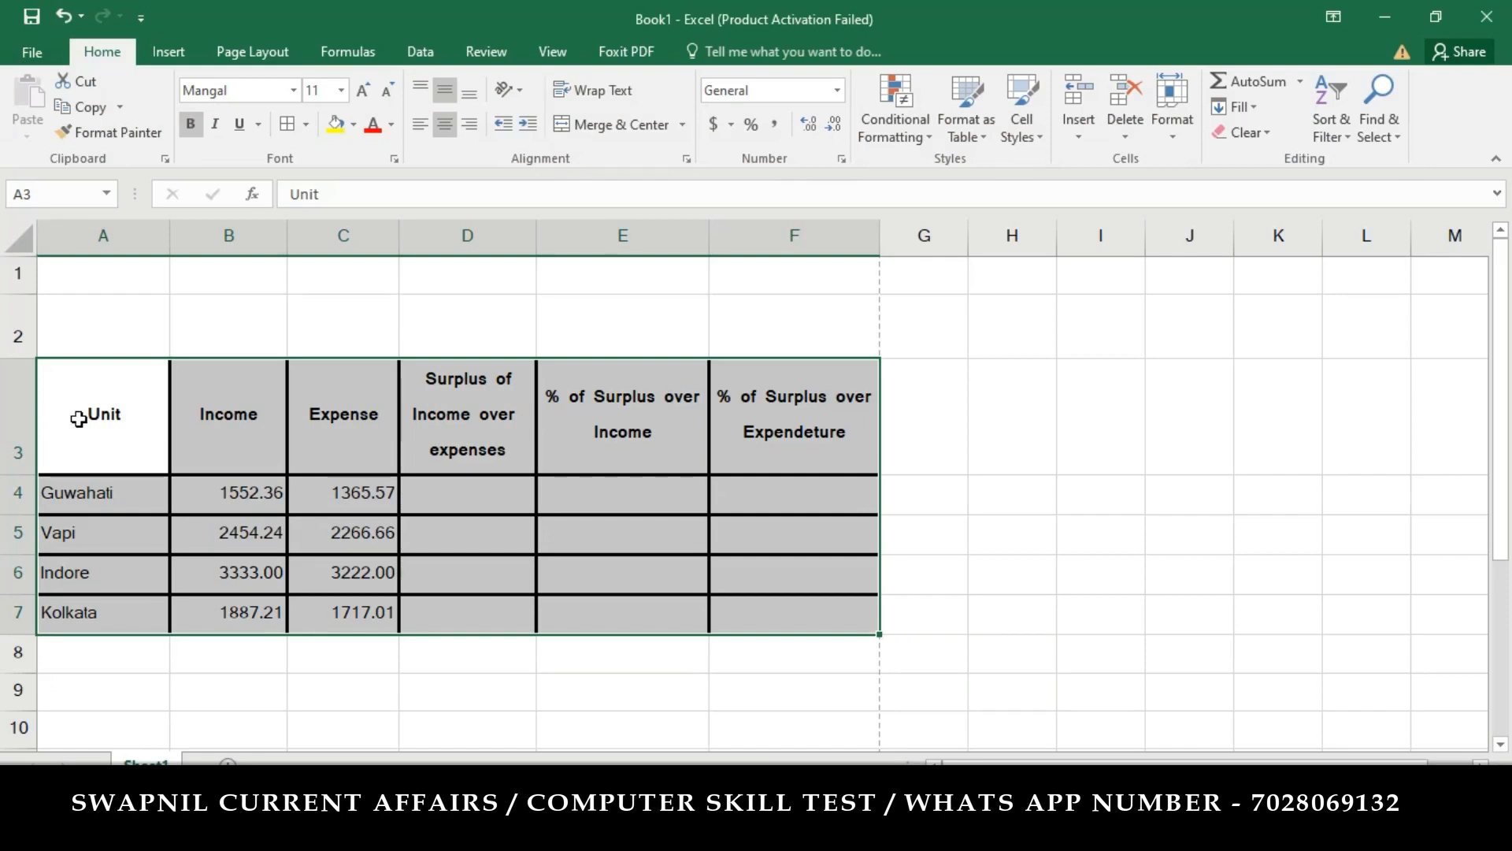
{"action": "left_click", "coordinate": [237, 90]}
{"action": "type", "text": "Calibri"}
{"action": "key", "text": "Return"}
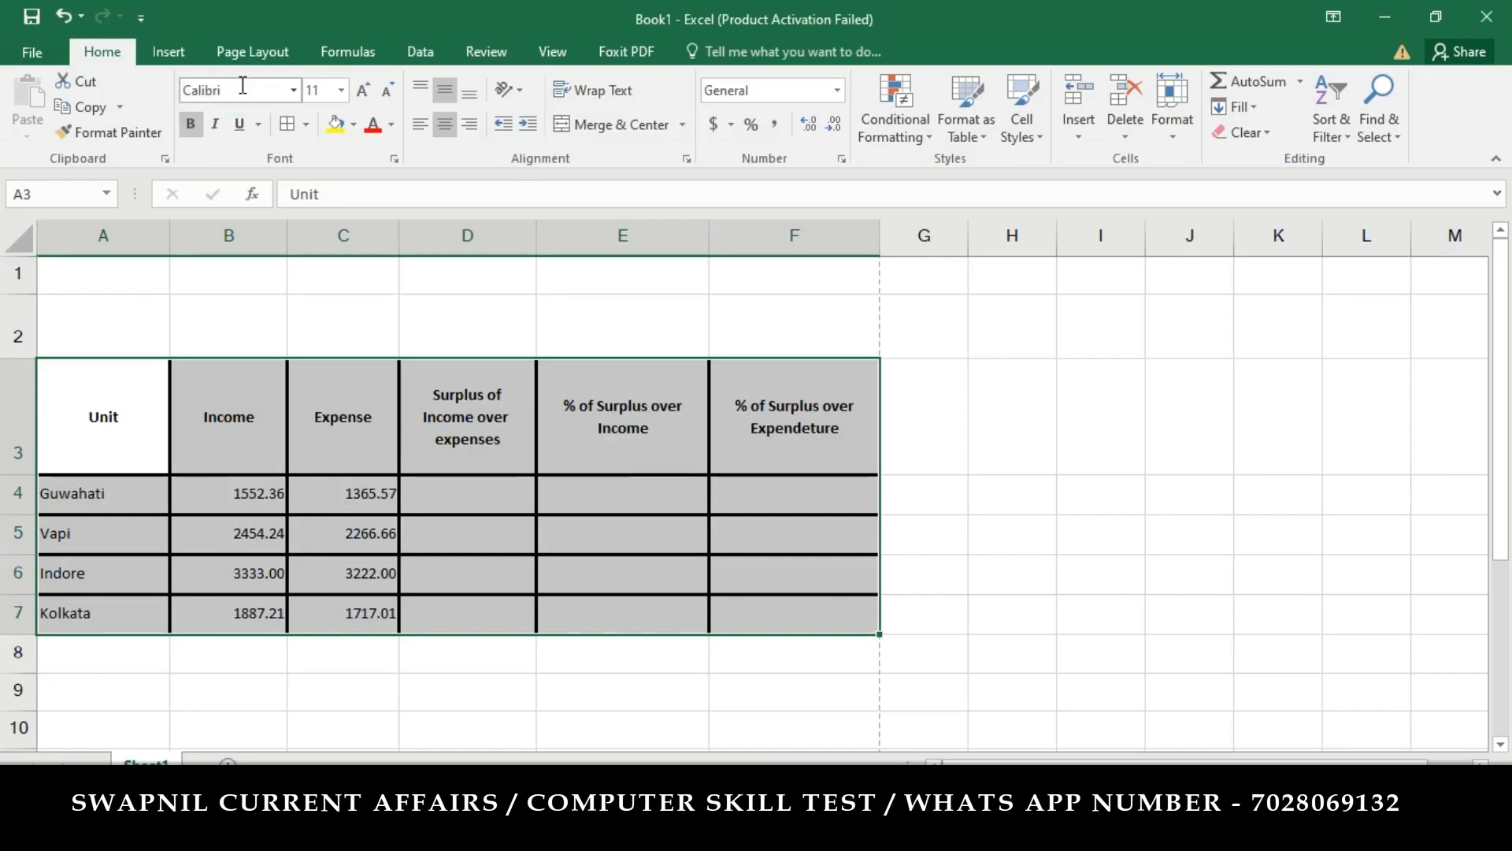
{"action": "left_click", "coordinate": [341, 91]}
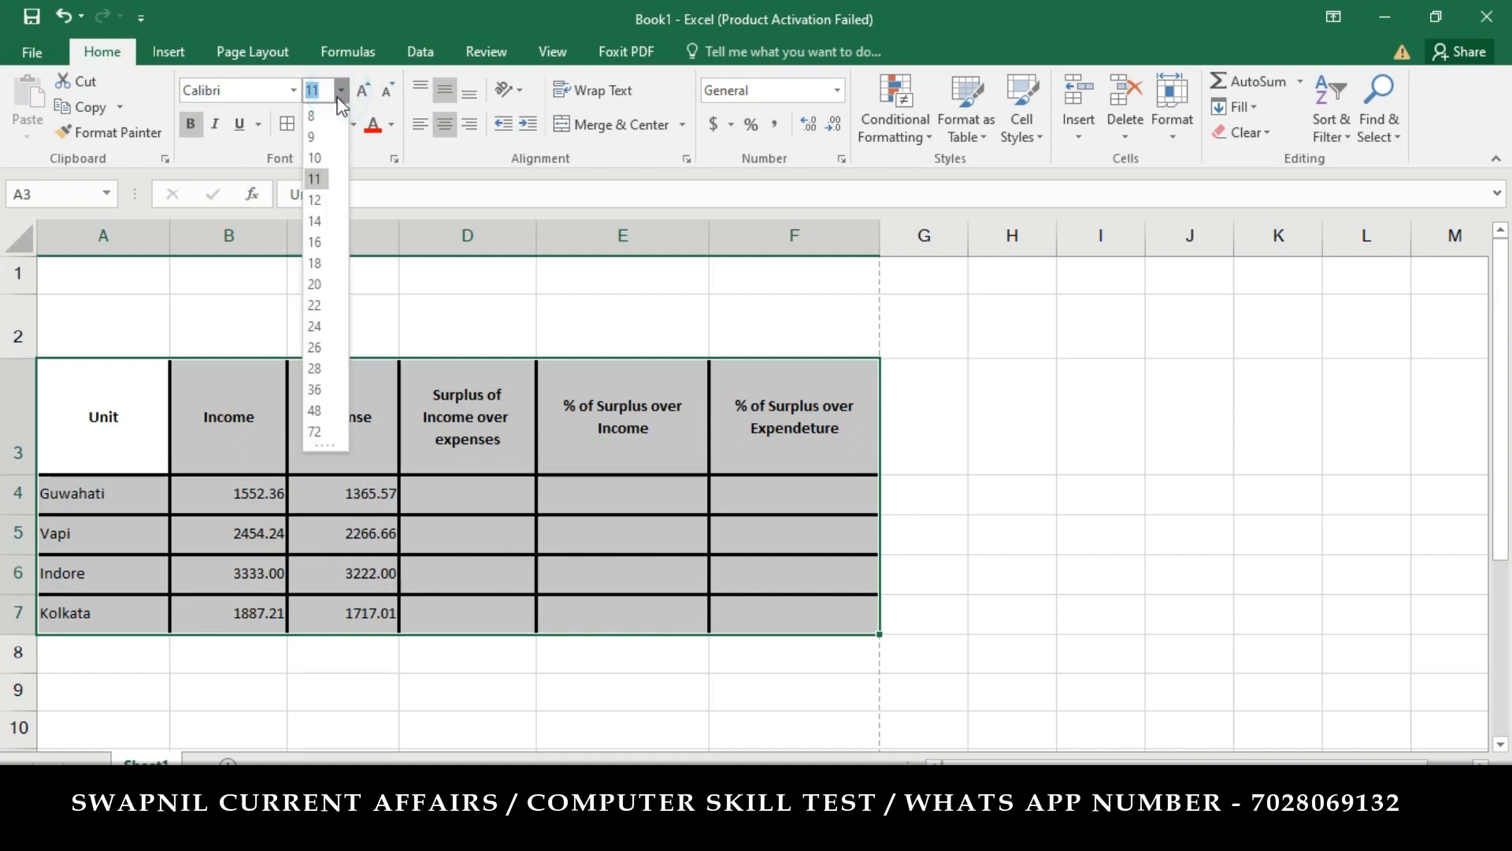
{"action": "left_click", "coordinate": [316, 202]}
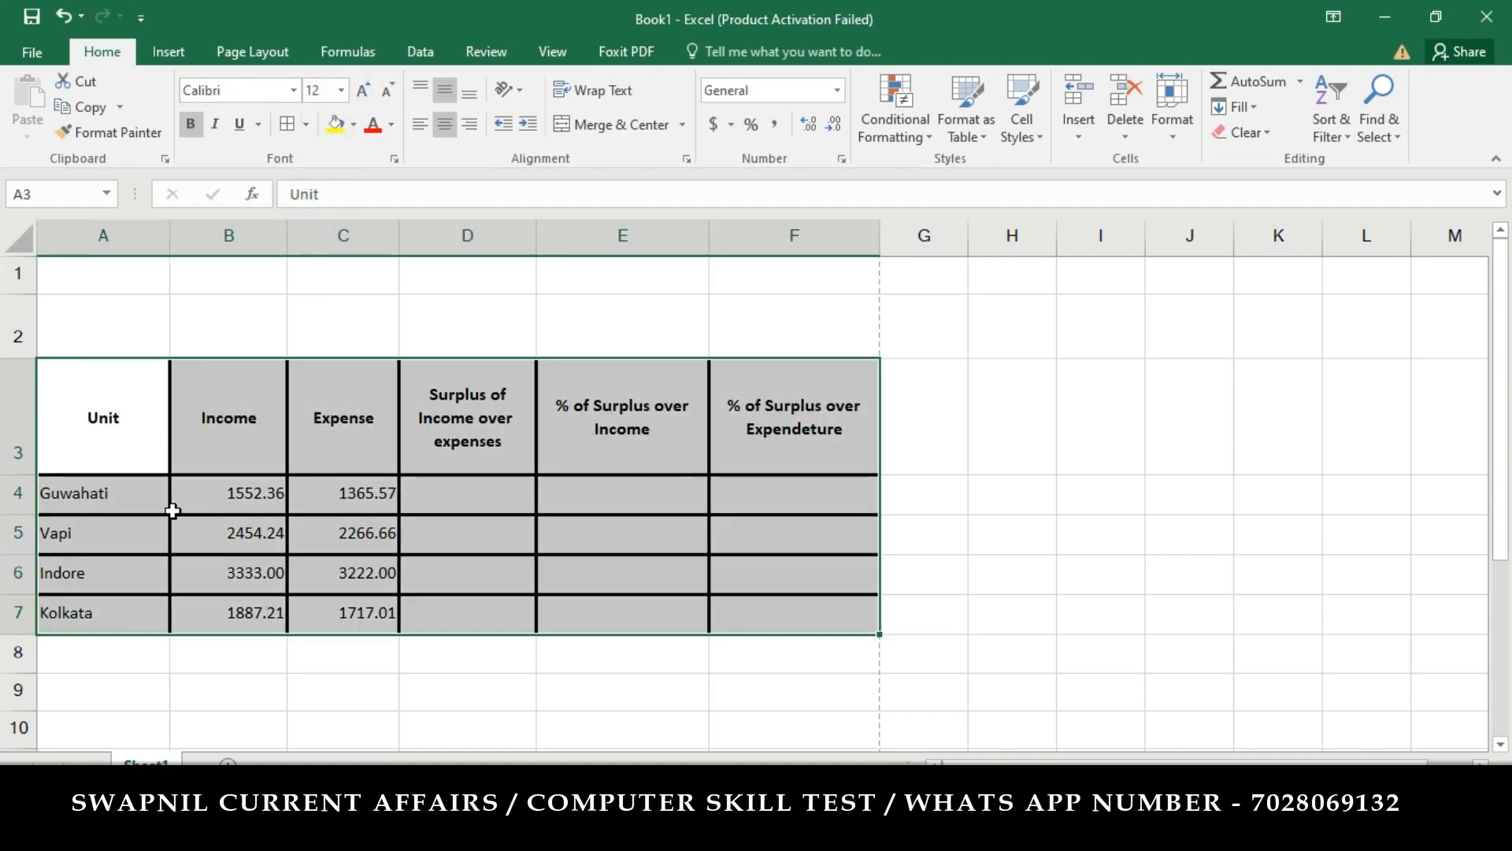
Step: Centre the income and expense values in B4:C7, and review the question's instructions in the PDF
{"action": "left_click", "coordinate": [211, 506]}
{"action": "left_click_drag", "start_coordinate": [210, 500], "coordinate": [328, 615]}
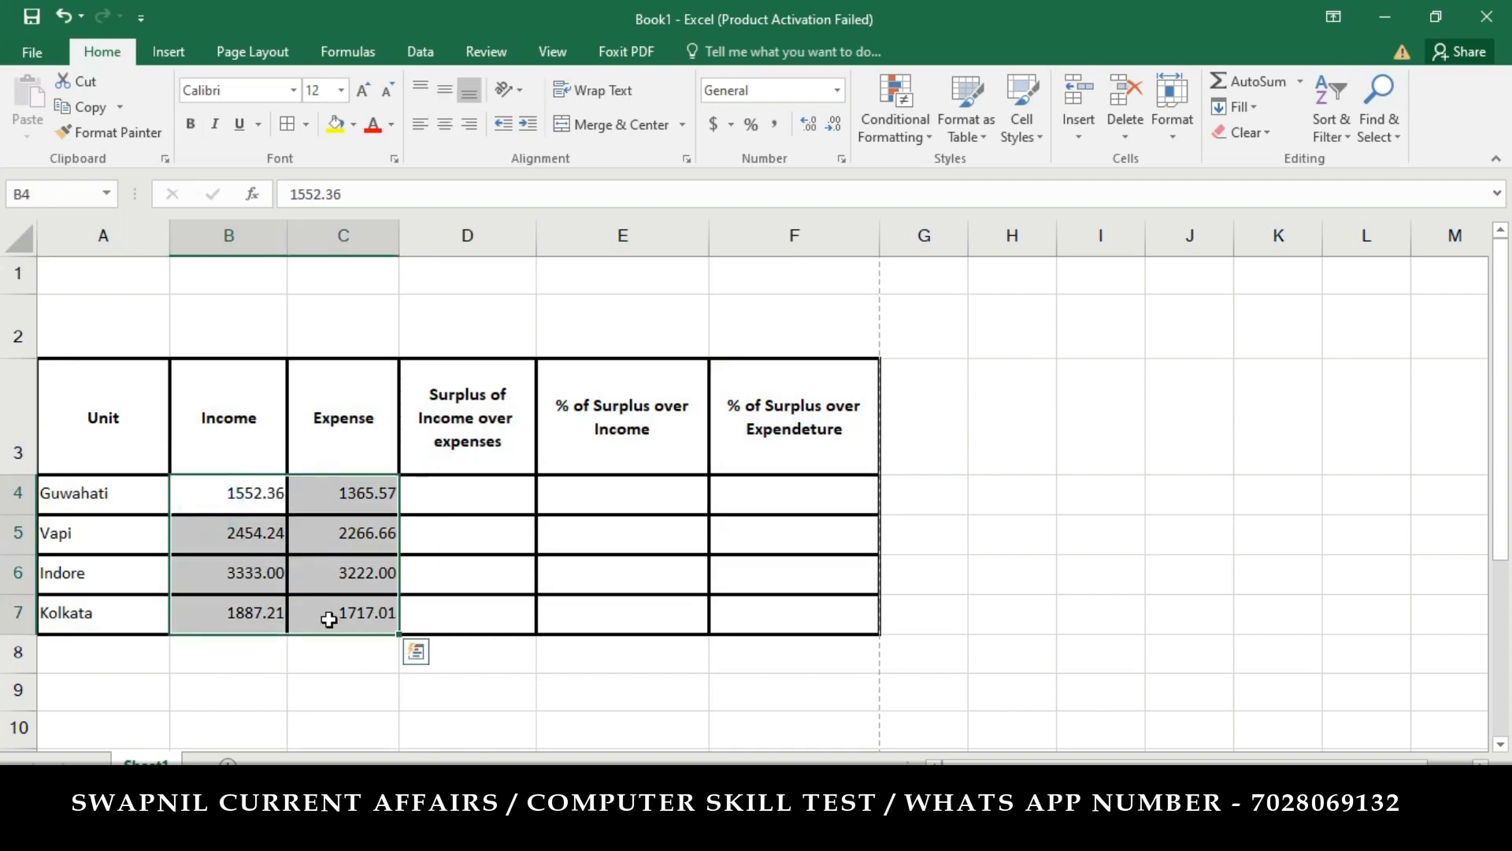
{"action": "left_click", "coordinate": [446, 126]}
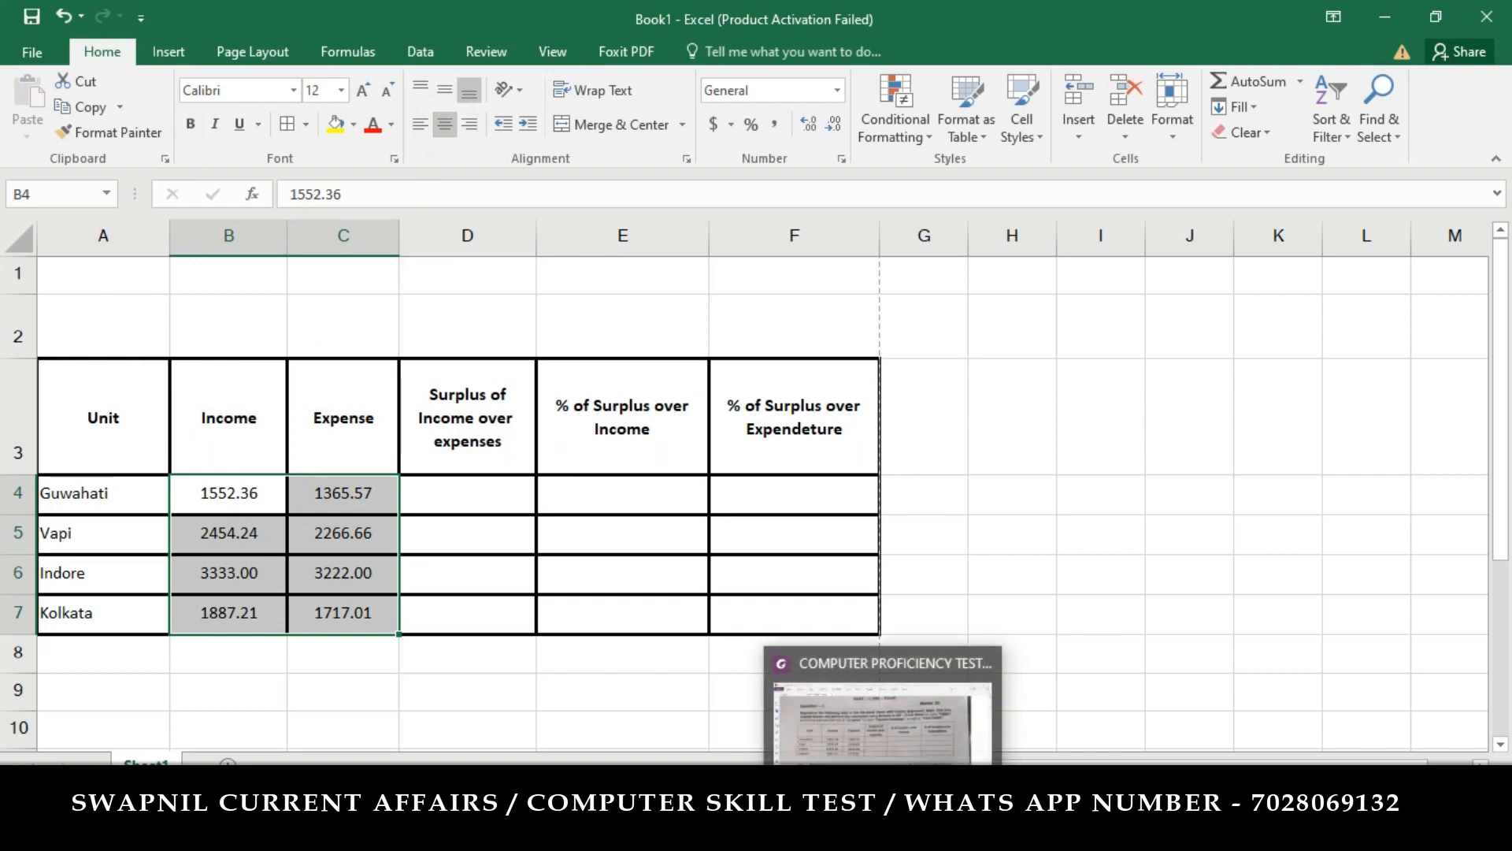
{"action": "left_click", "coordinate": [886, 831]}
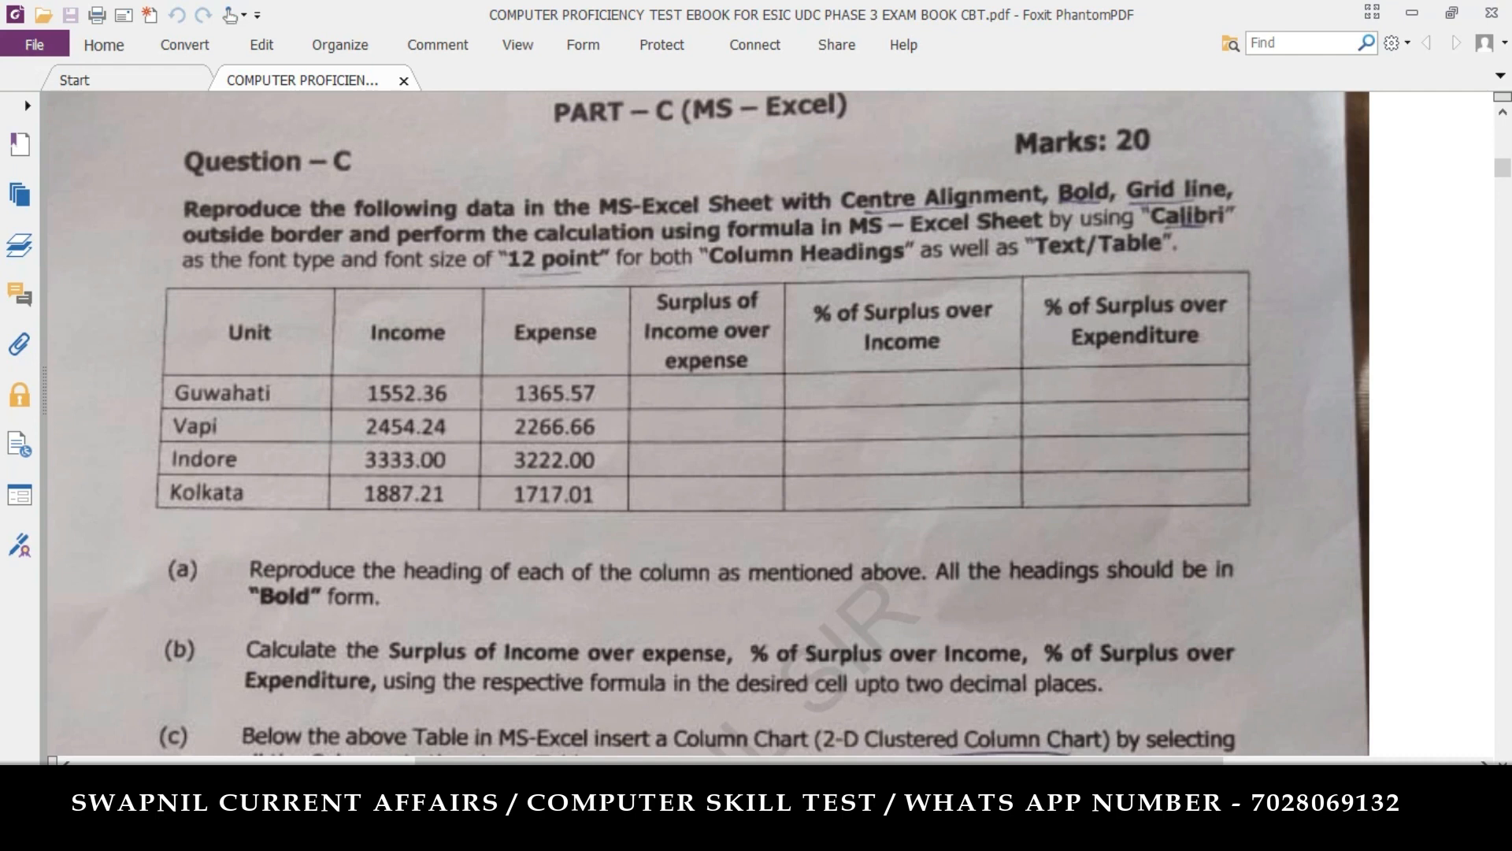
{"action": "key", "text": "alt+Tab"}
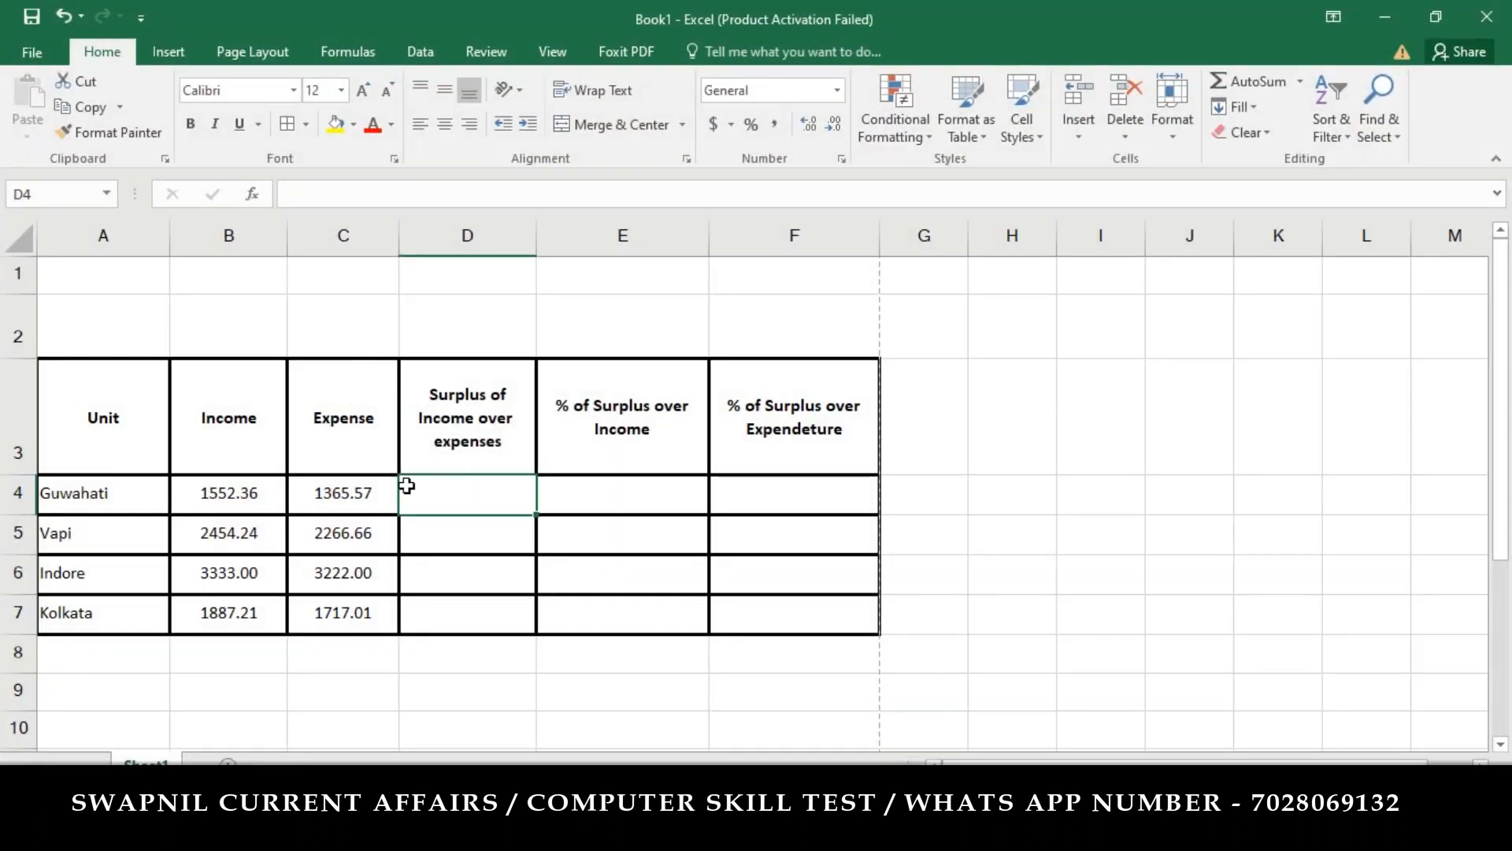
Step: Calculate Guwahati's surplus of income over expenses in D4 with =(B4-C4), and fill the formula down to D7
{"action": "left_click", "coordinate": [449, 492]}
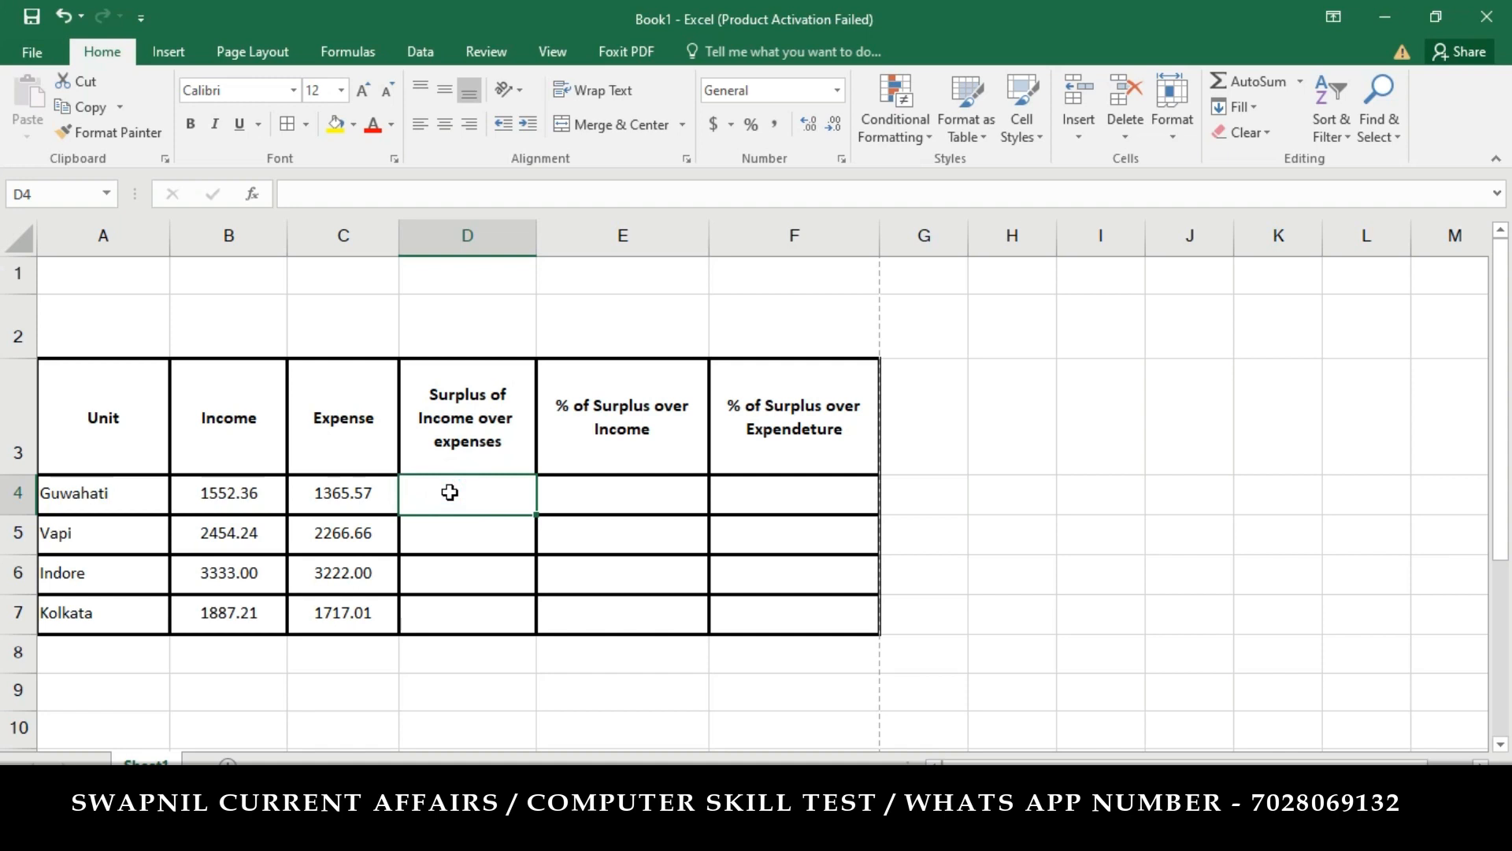
{"action": "type", "text": "="}
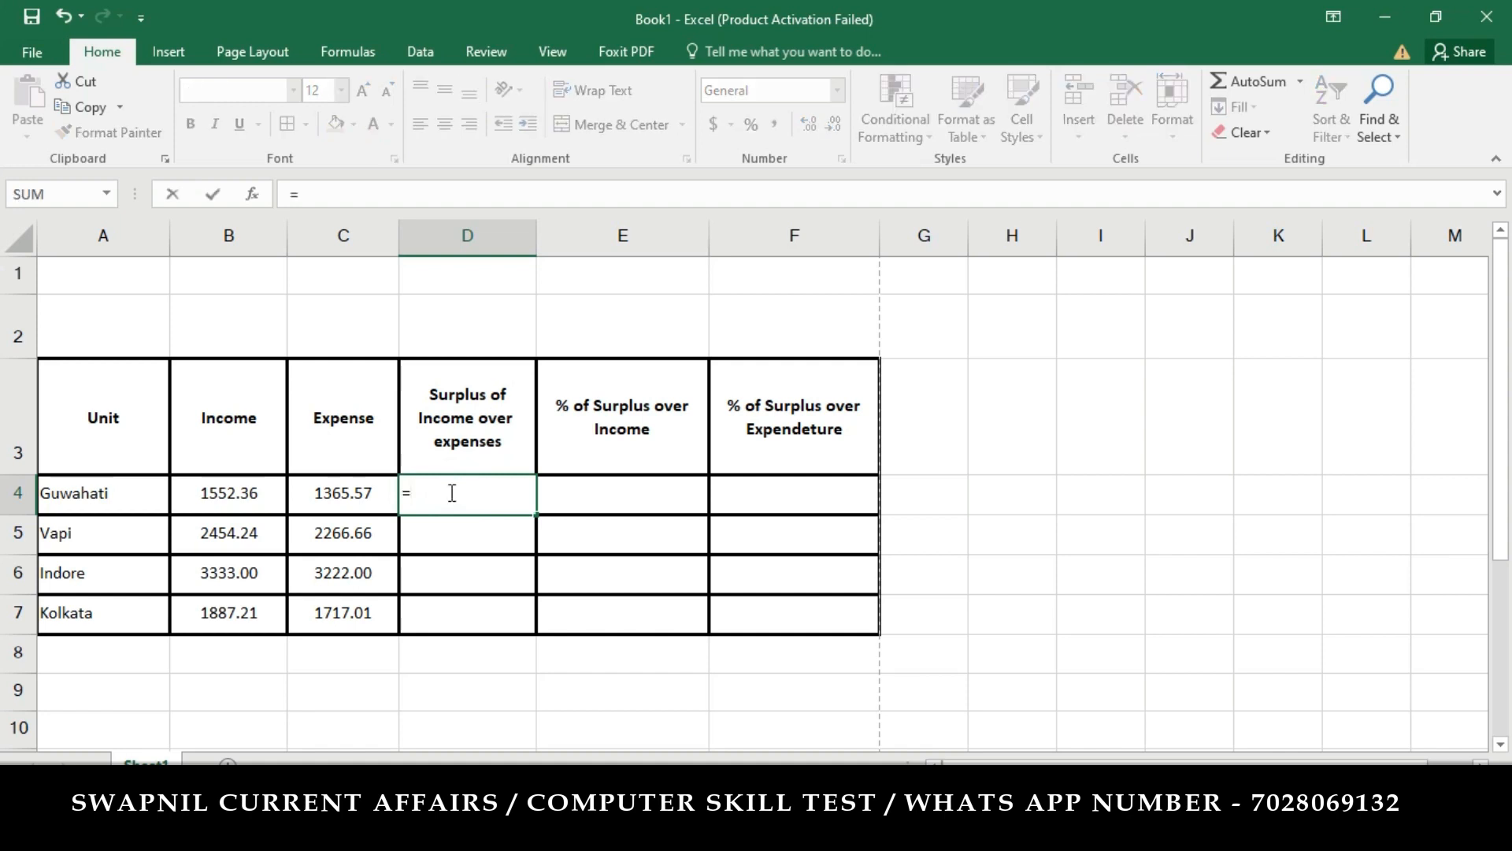
{"action": "key", "text": "BackSpace"}
{"action": "left_click", "coordinate": [248, 496]}
{"action": "type", "text": "-"}
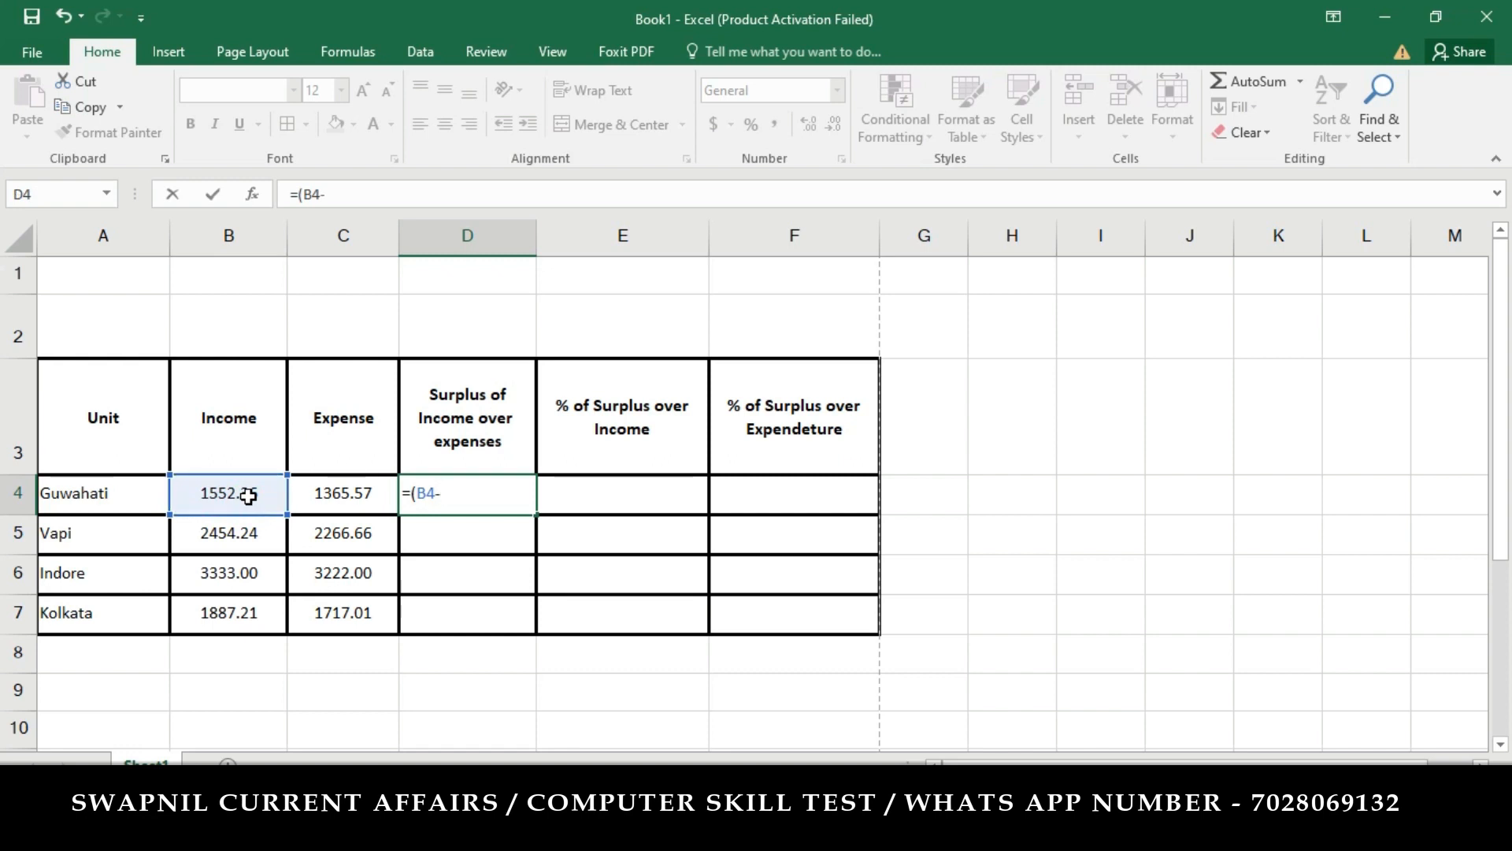
{"action": "left_click", "coordinate": [363, 497]}
{"action": "type", "text": ")"}
{"action": "key", "text": "Return"}
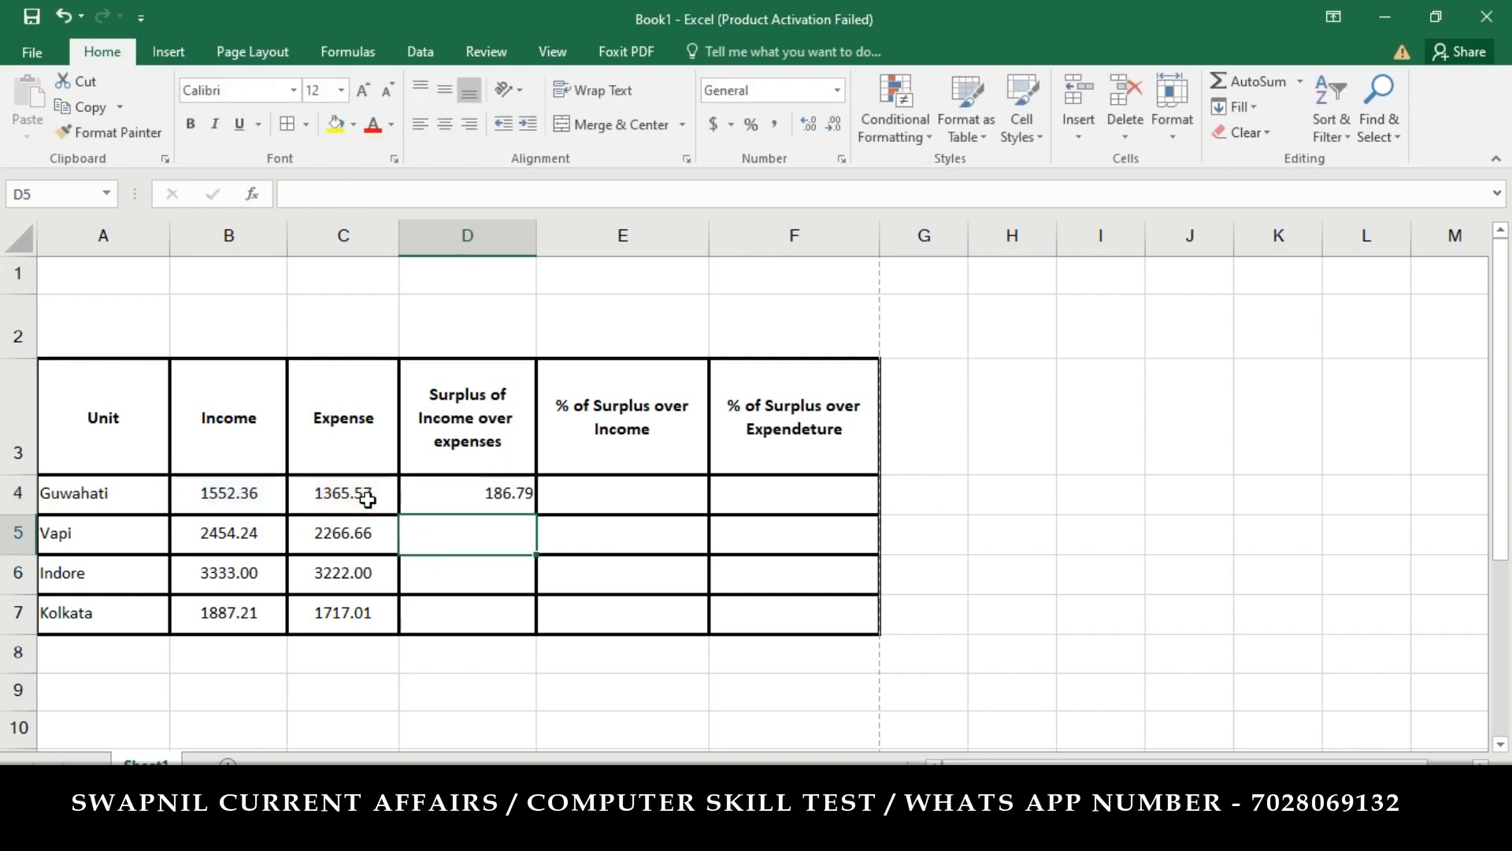
{"action": "left_click", "coordinate": [485, 496]}
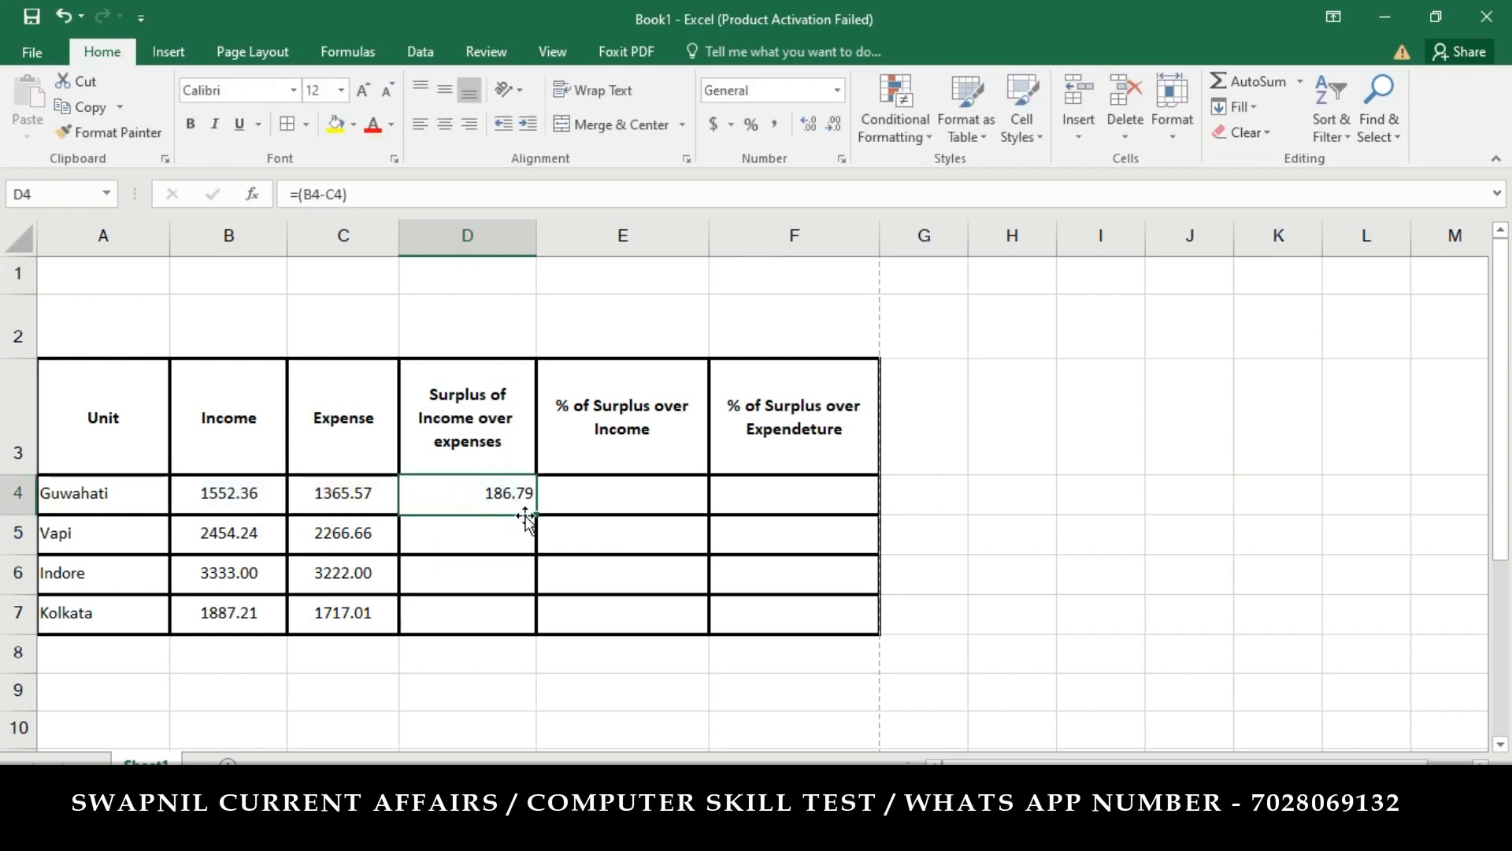
{"action": "left_click_drag", "start_coordinate": [535, 516], "coordinate": [526, 626]}
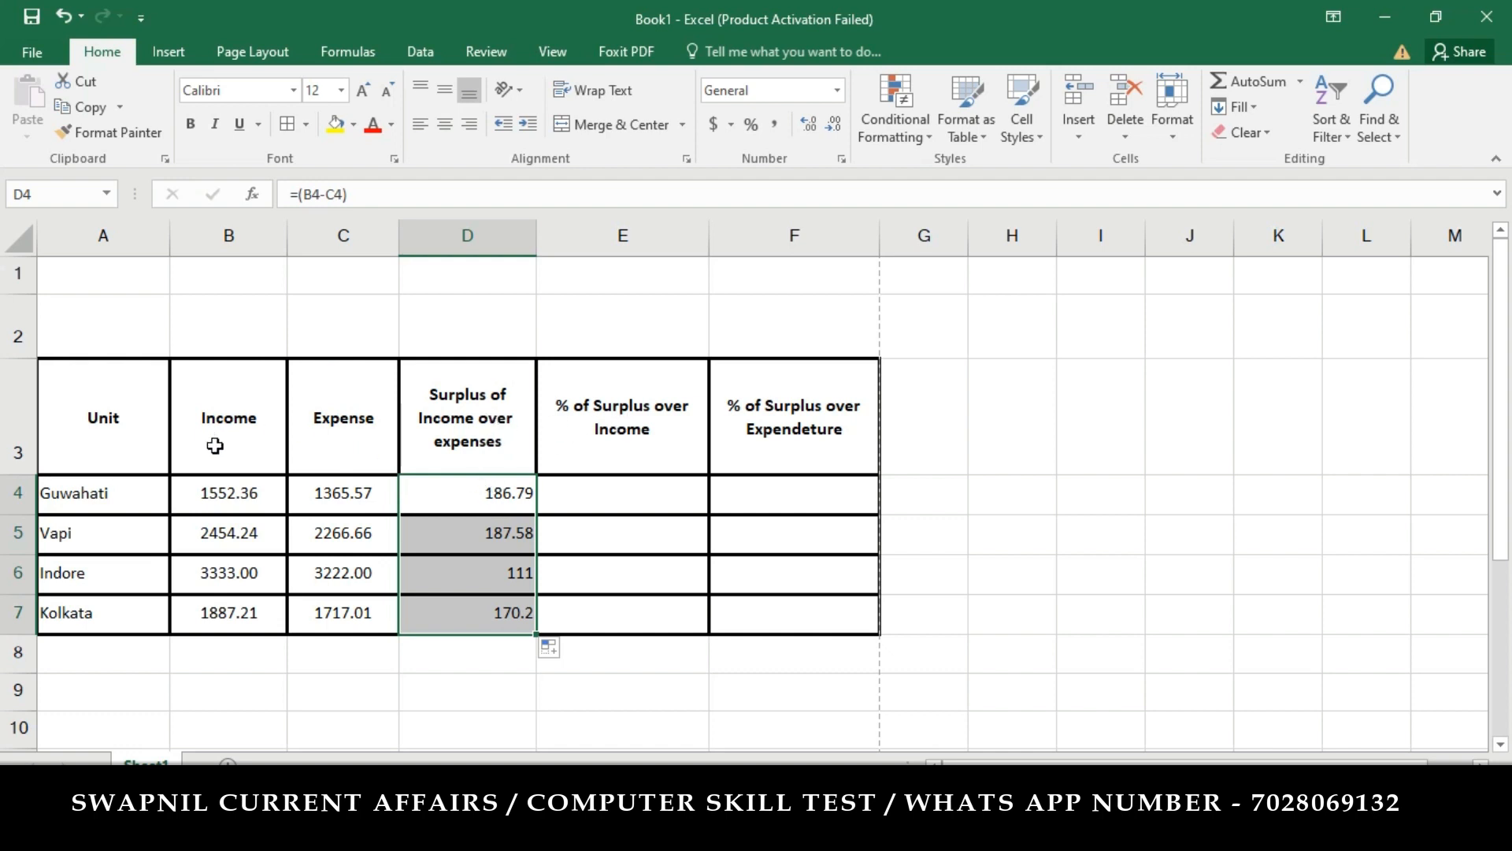
Step: Calculate Guwahati's surplus over income in E4 with the formula =(D4/B4)
{"action": "double_click", "coordinate": [579, 496]}
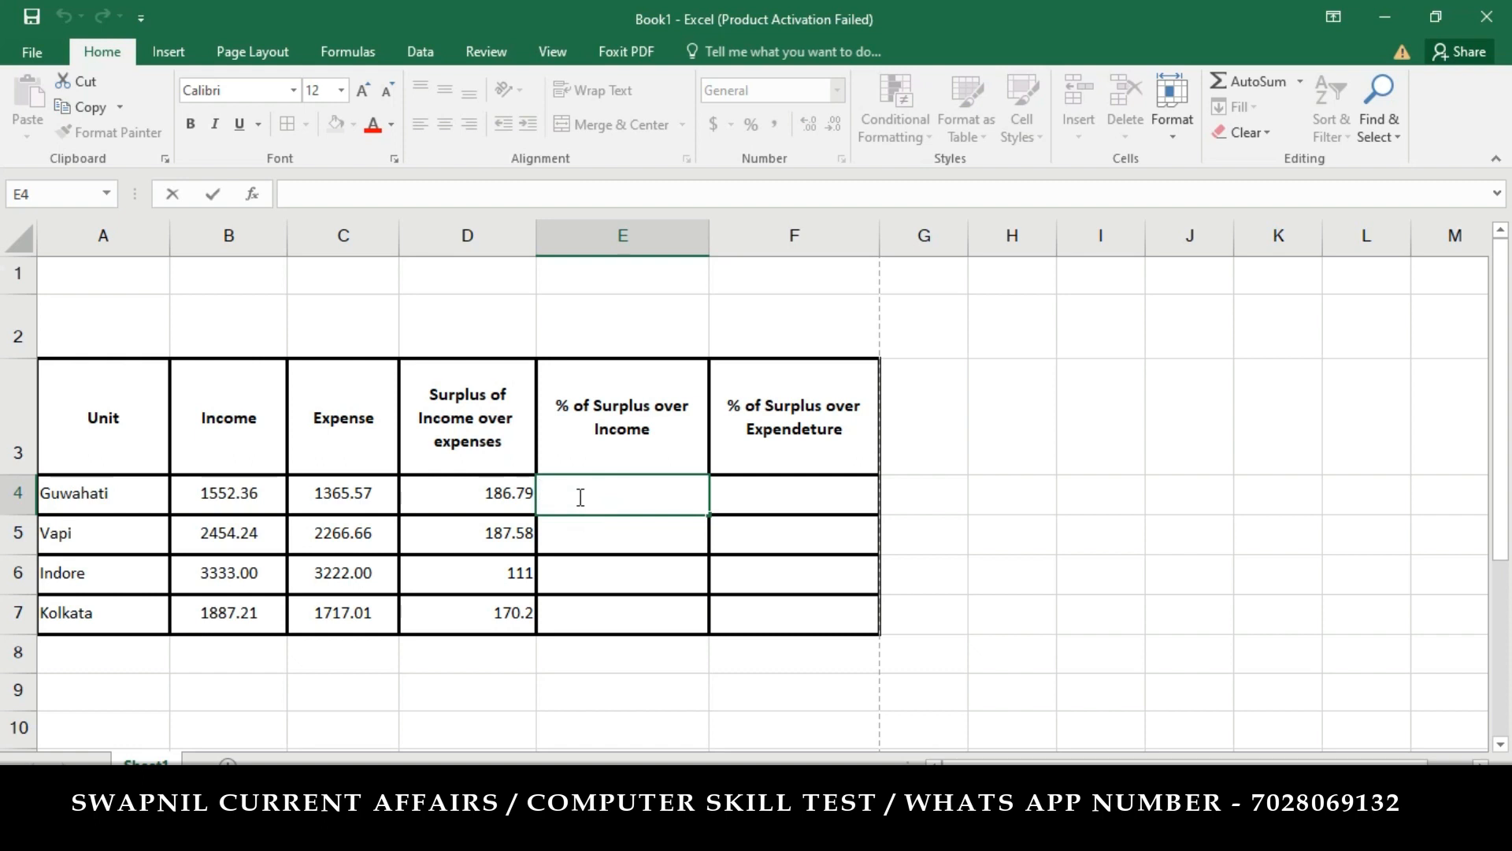
{"action": "type", "text": "="}
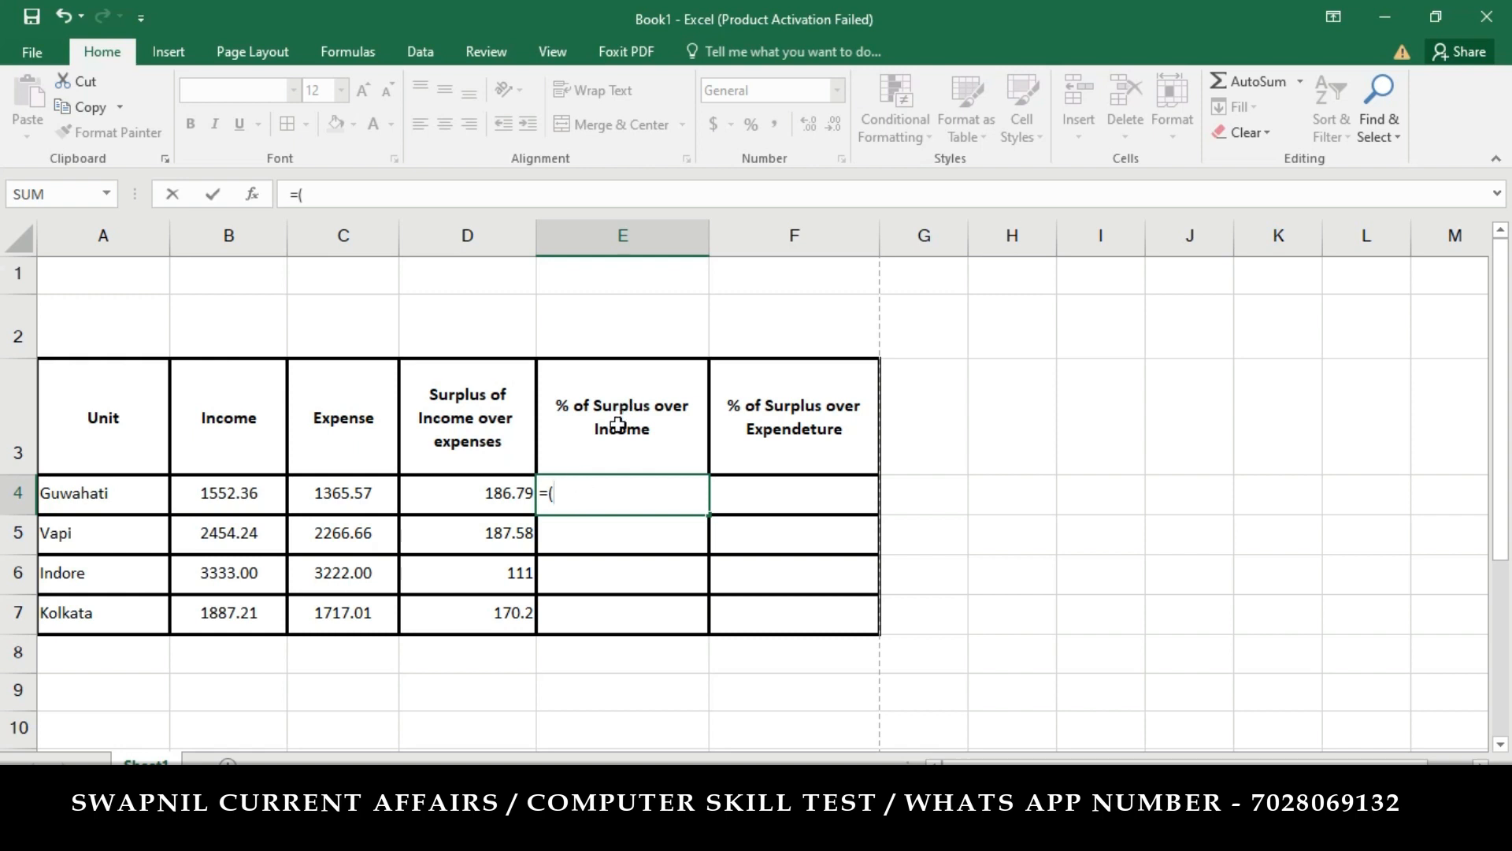
{"action": "type", "text": "("}
{"action": "left_click", "coordinate": [499, 498]}
{"action": "type", "text": "/"}
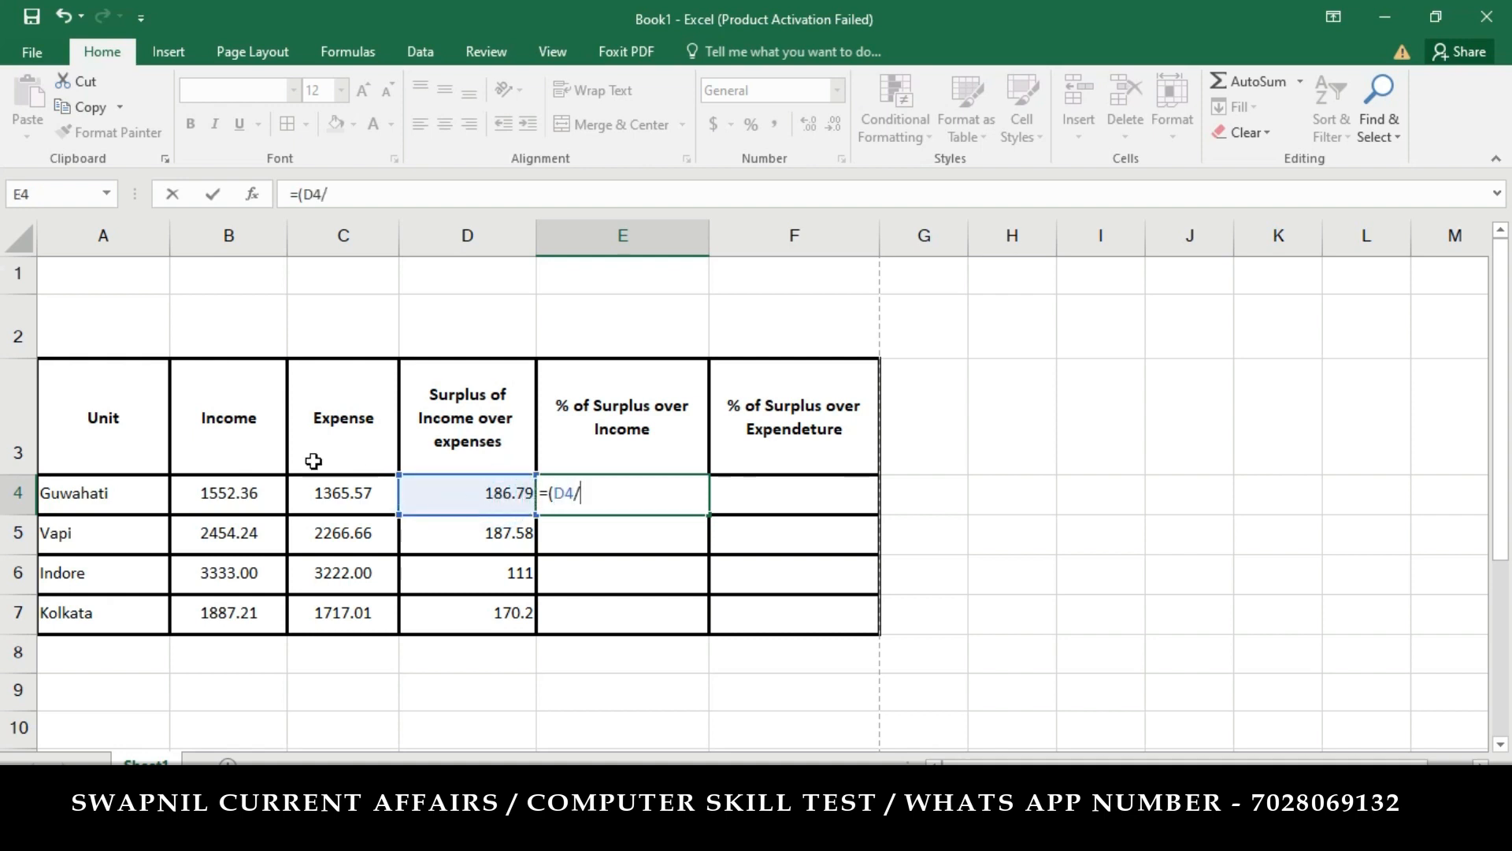
{"action": "left_click", "coordinate": [239, 501]}
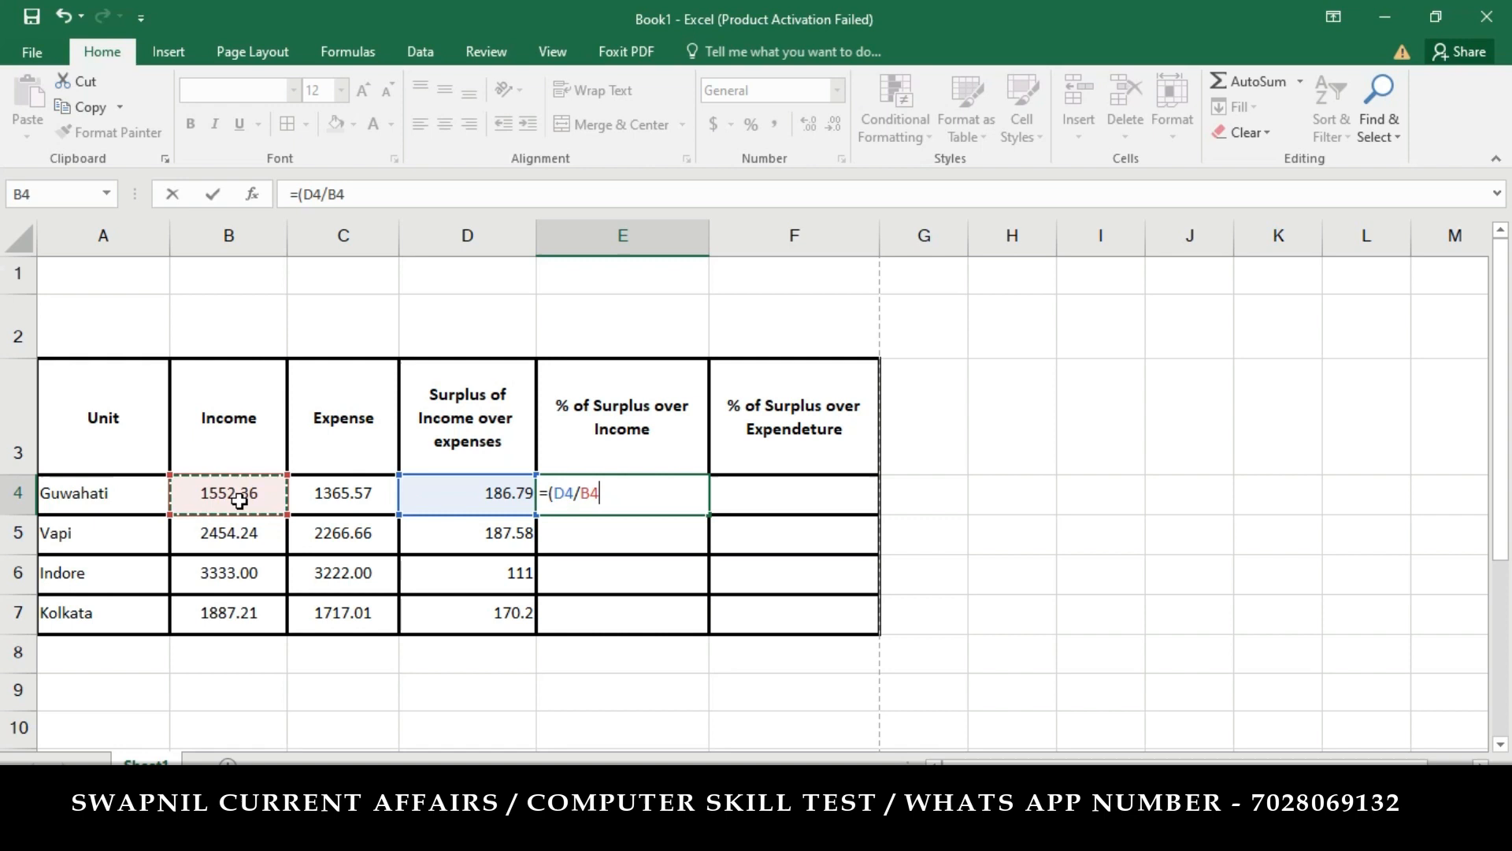
{"action": "type", "text": ")"}
{"action": "key", "text": "Return"}
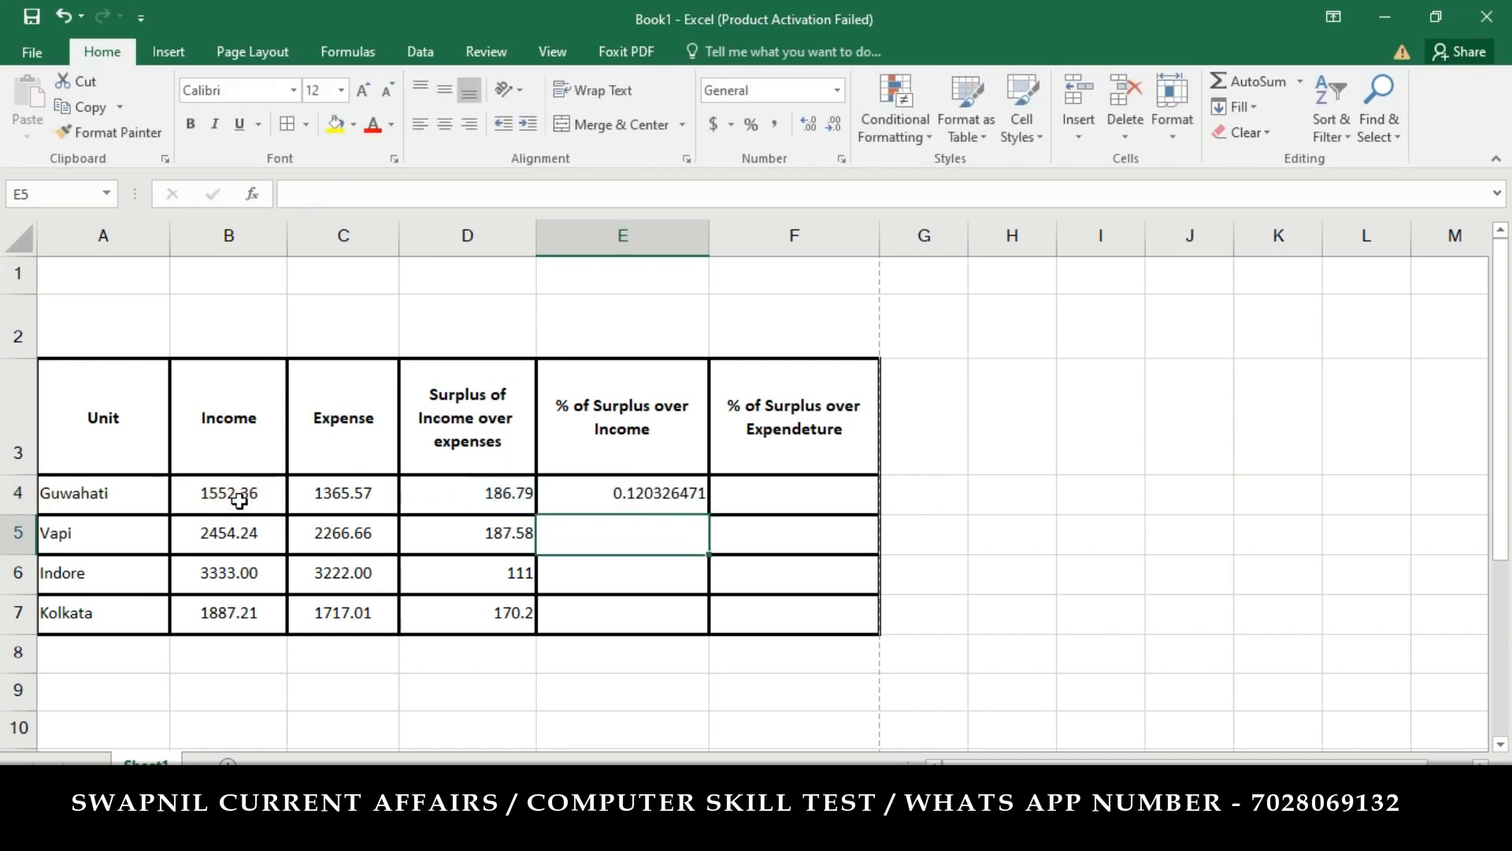
Step: Format E4 as Percentage with two decimal places, and fill its formula down to E7
{"action": "left_click", "coordinate": [669, 496]}
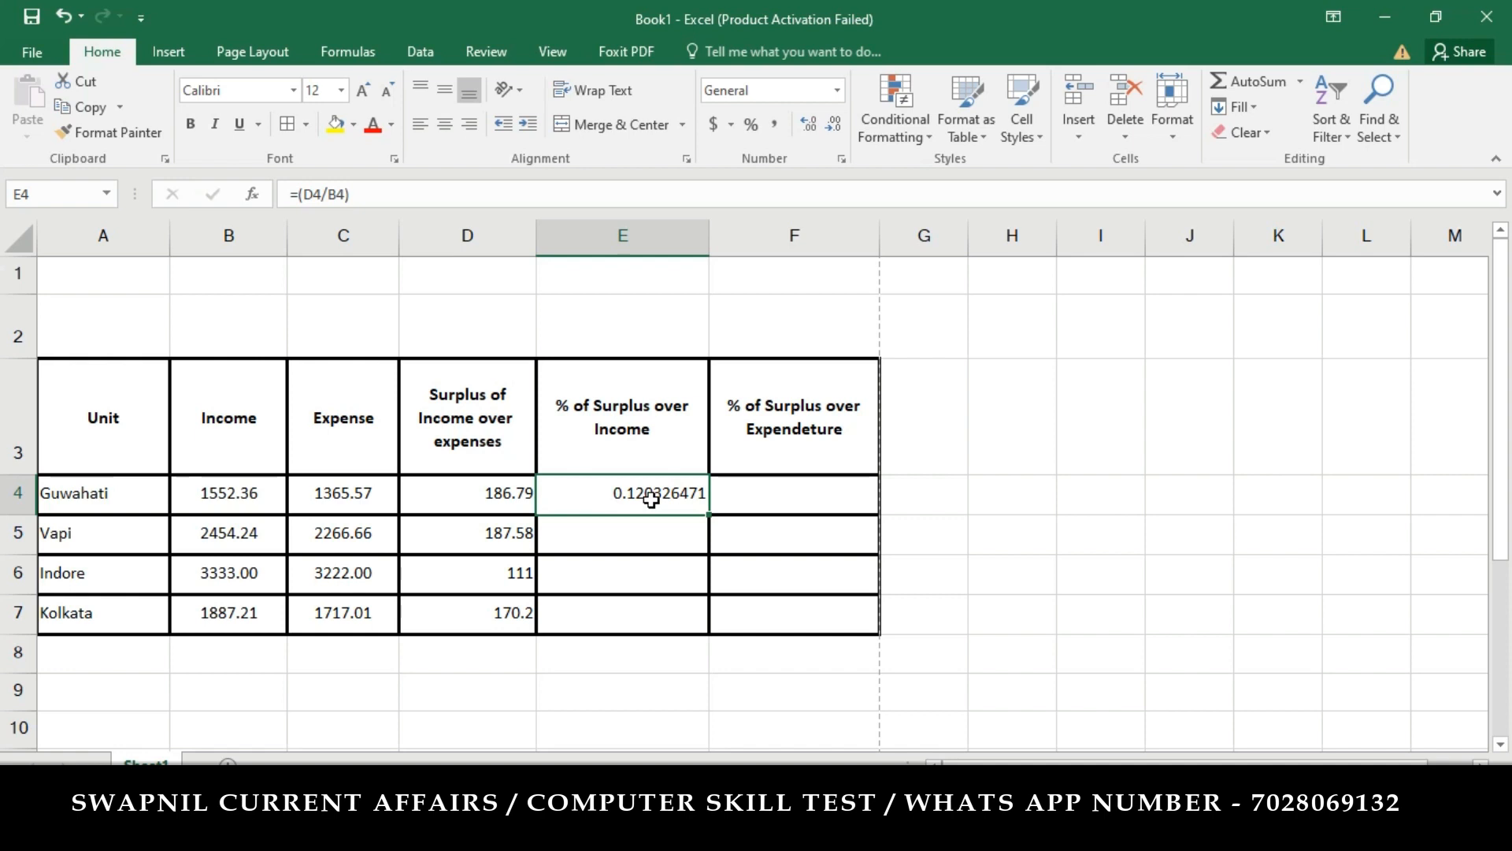
{"action": "left_click", "coordinate": [838, 92]}
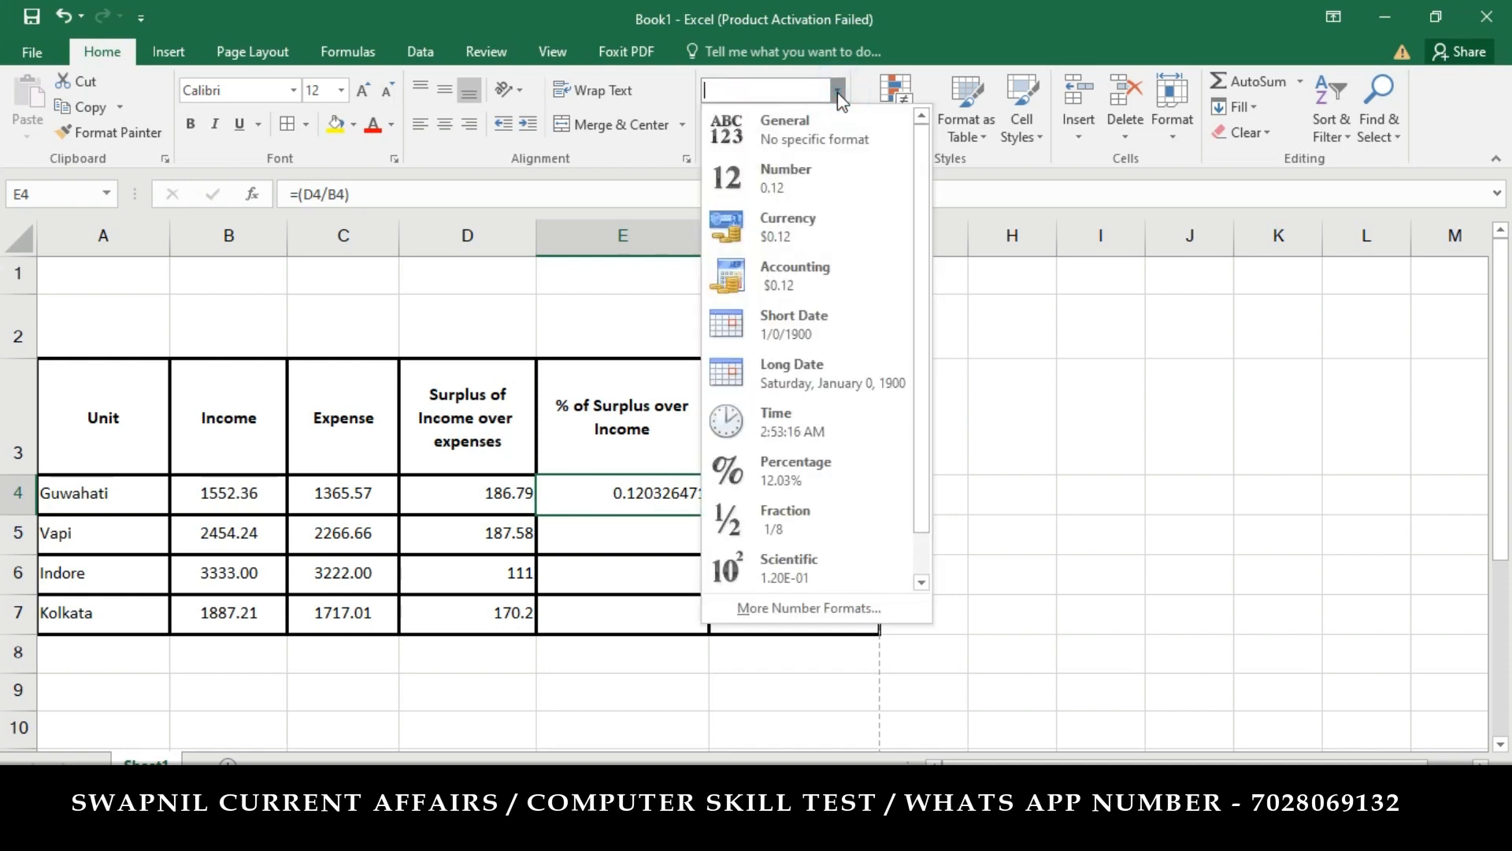
{"action": "left_click", "coordinate": [790, 482]}
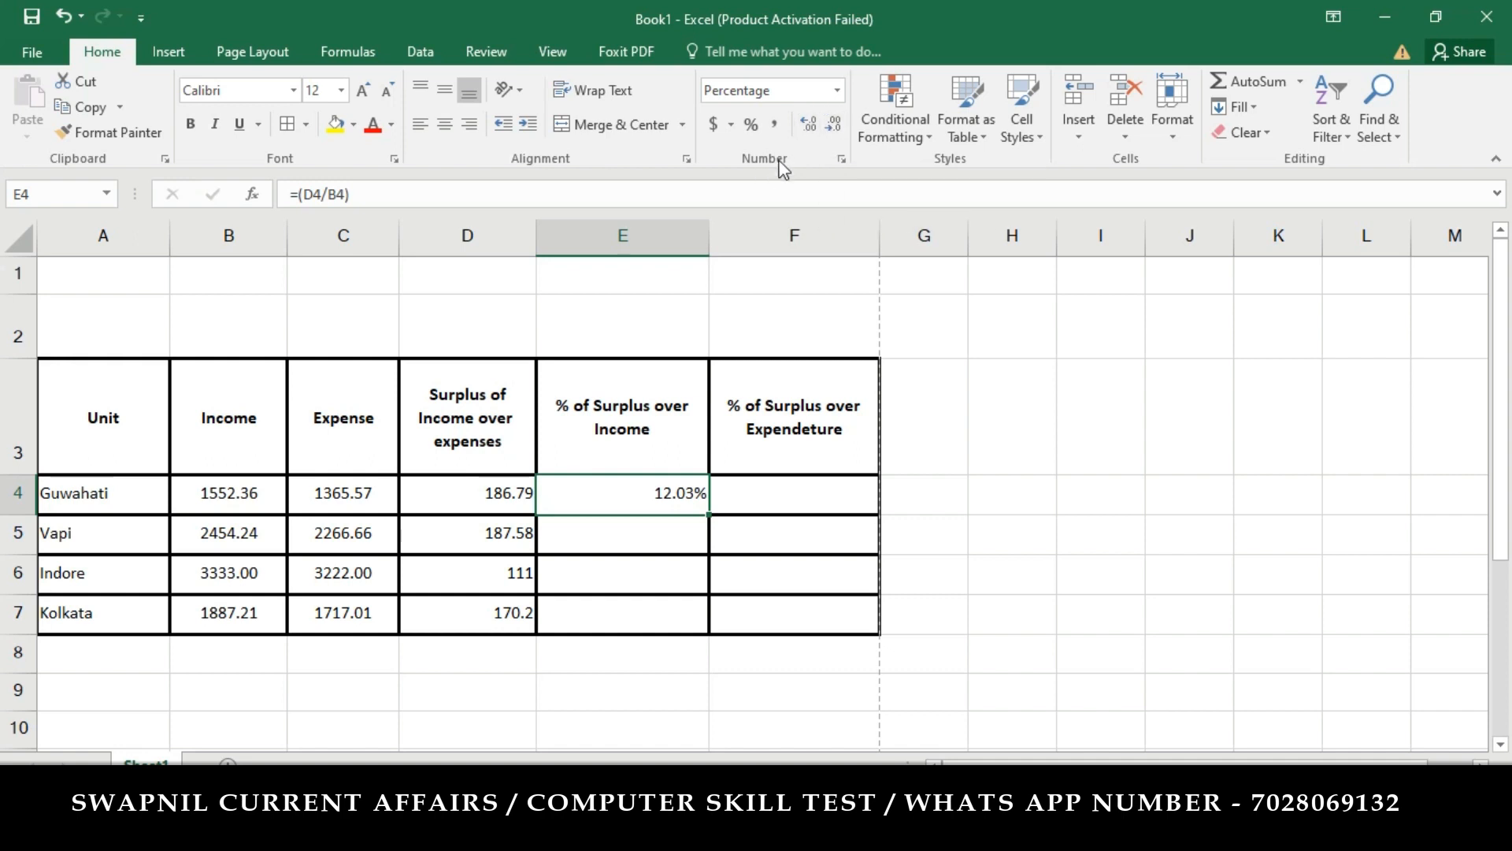
{"action": "left_click", "coordinate": [843, 160]}
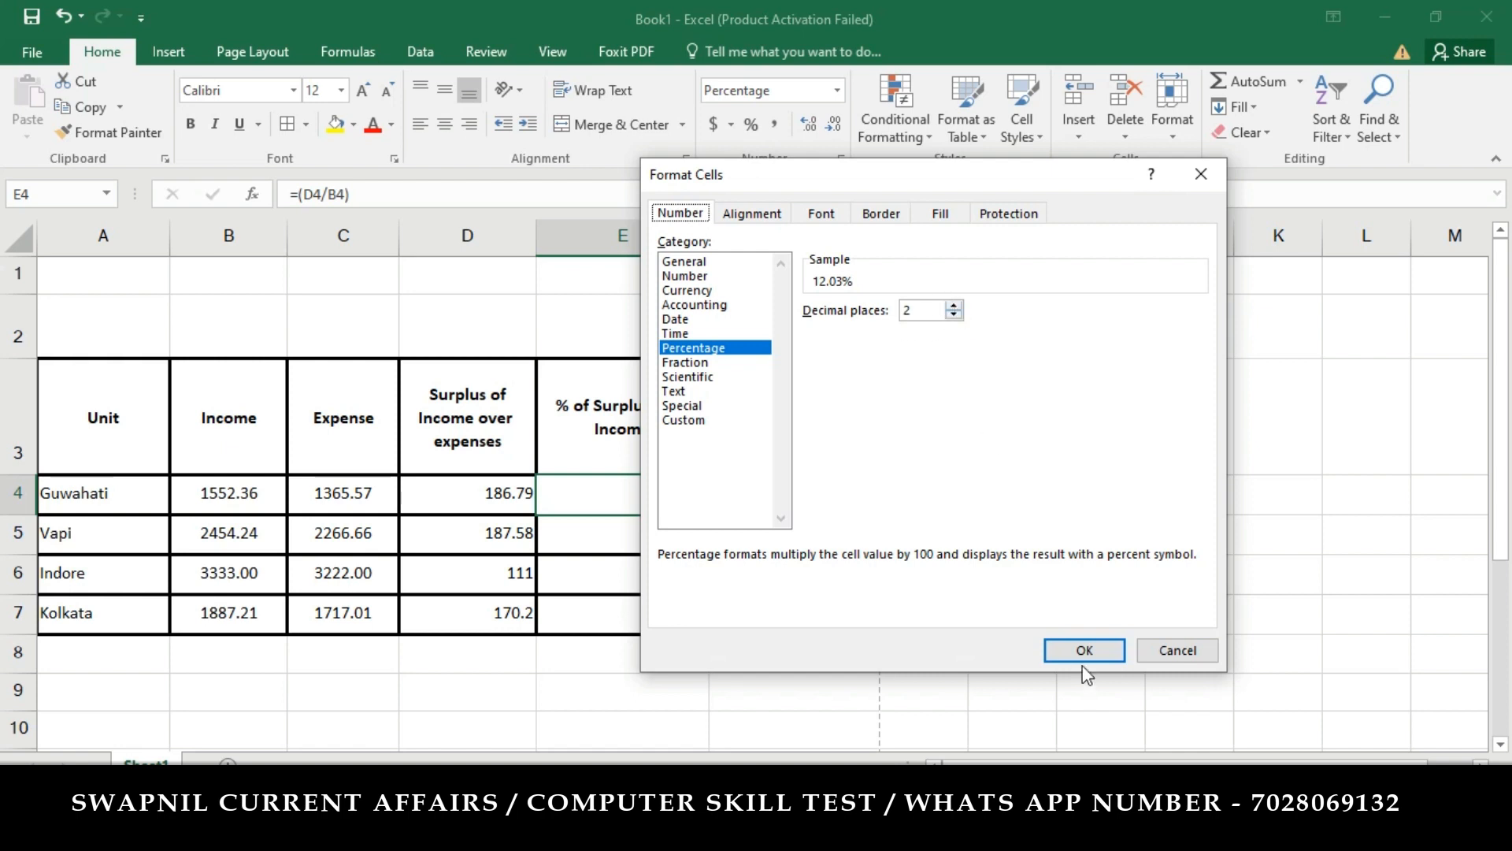
{"action": "left_click", "coordinate": [955, 305]}
{"action": "left_click", "coordinate": [1074, 646]}
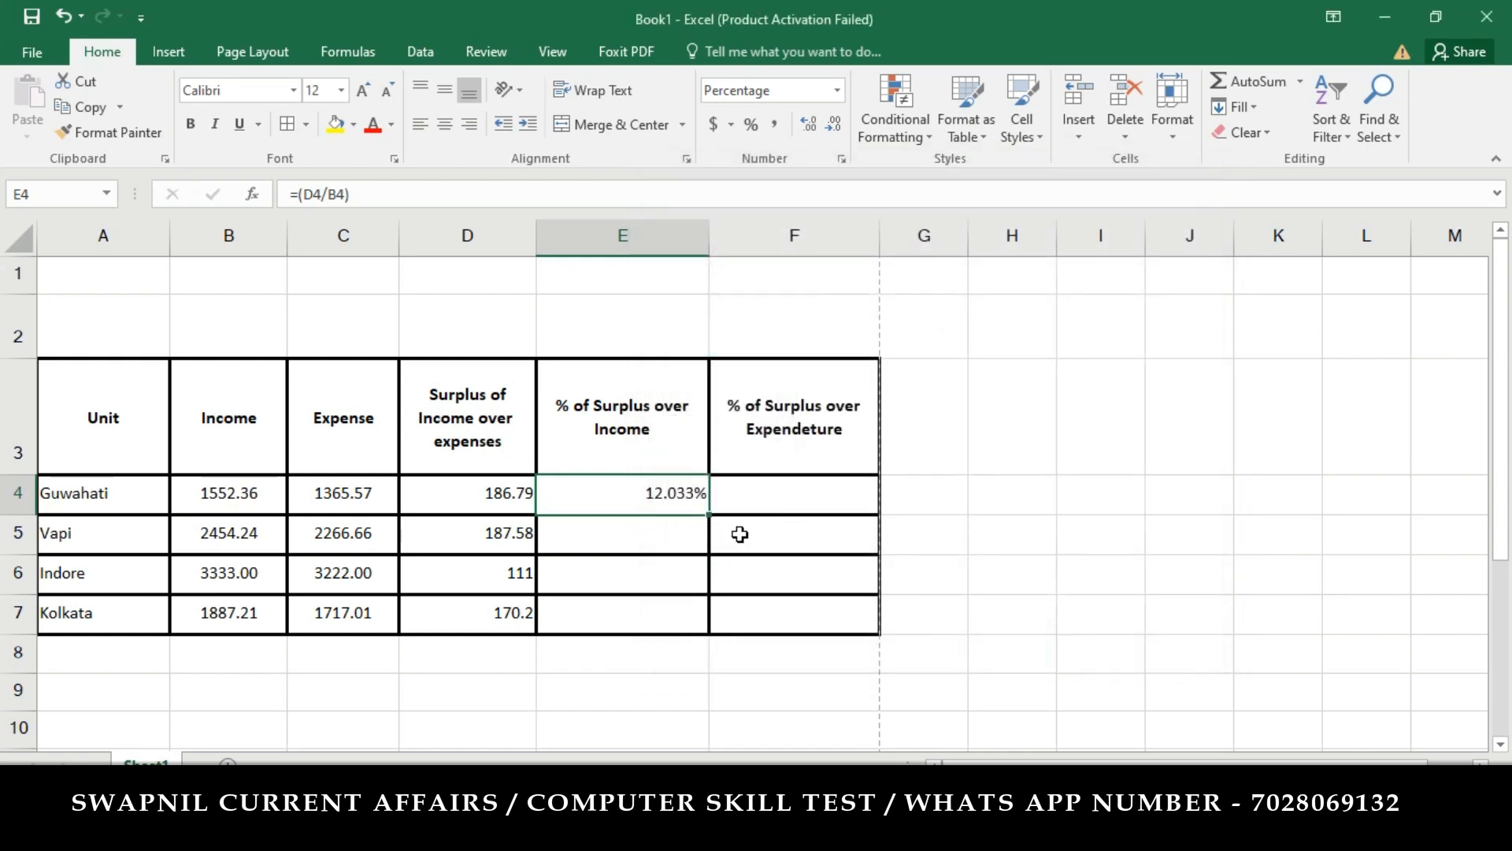
{"action": "left_click", "coordinate": [832, 128]}
{"action": "left_click_drag", "start_coordinate": [709, 518], "coordinate": [704, 627]}
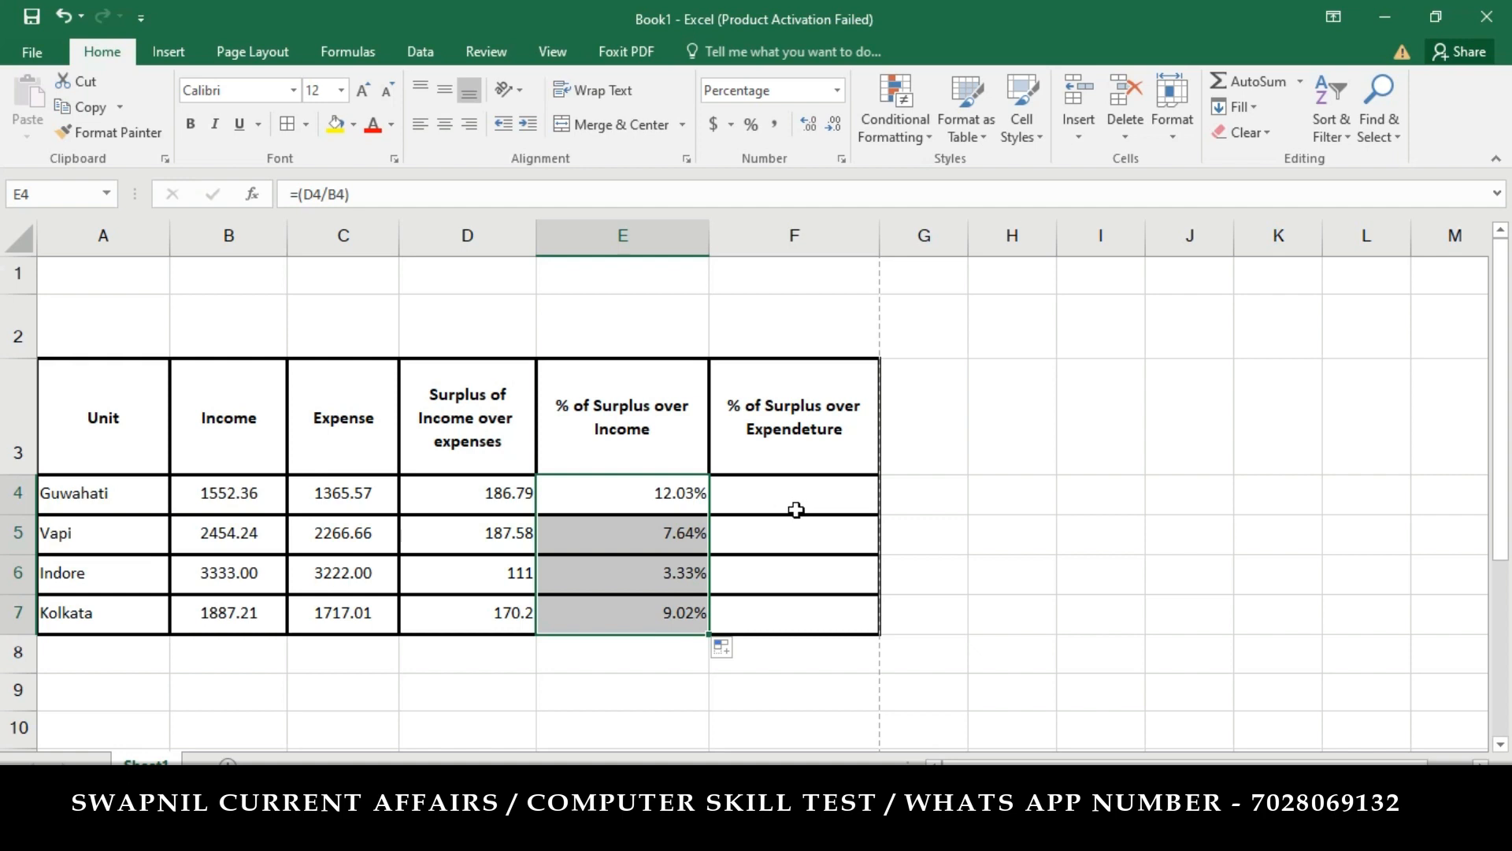
Step: Calculate Guwahati's surplus over expenditure in F4 with the formula =(D4/C4)
{"action": "double_click", "coordinate": [768, 502]}
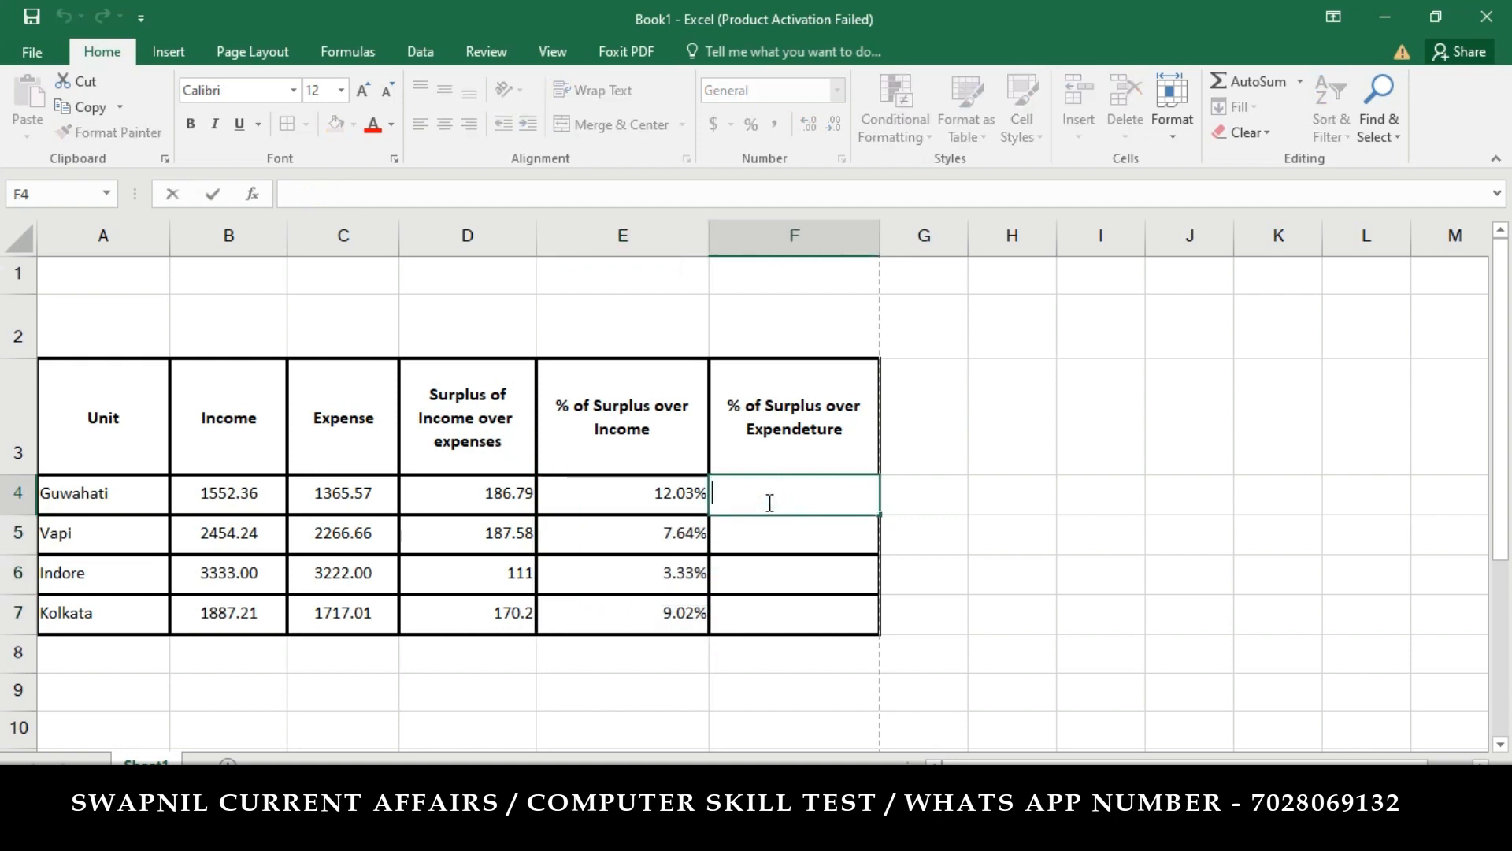
{"action": "type", "text": "="}
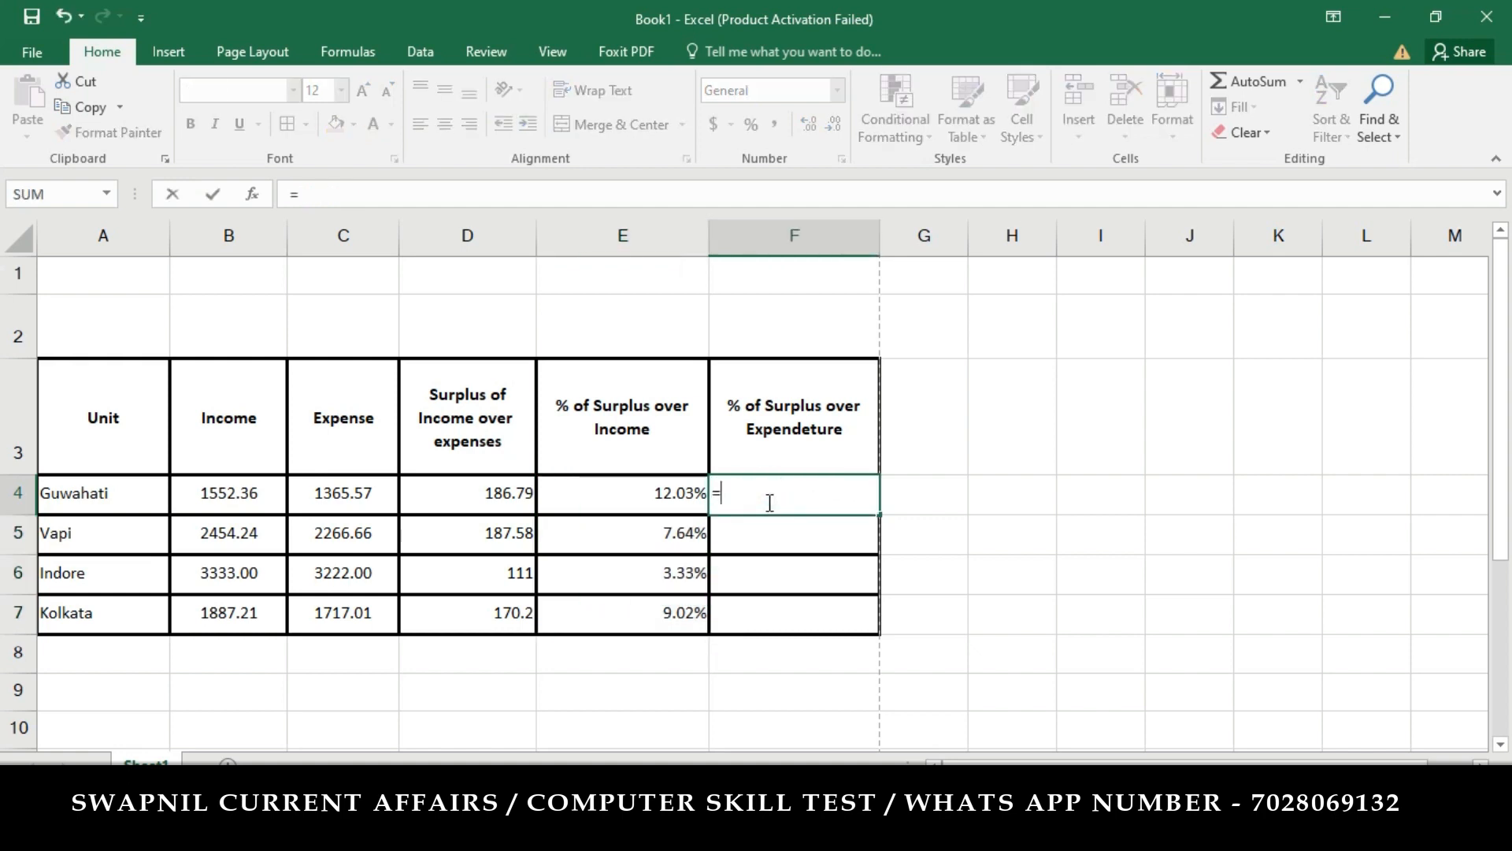
{"action": "type", "text": "("}
{"action": "left_click", "coordinate": [487, 497]}
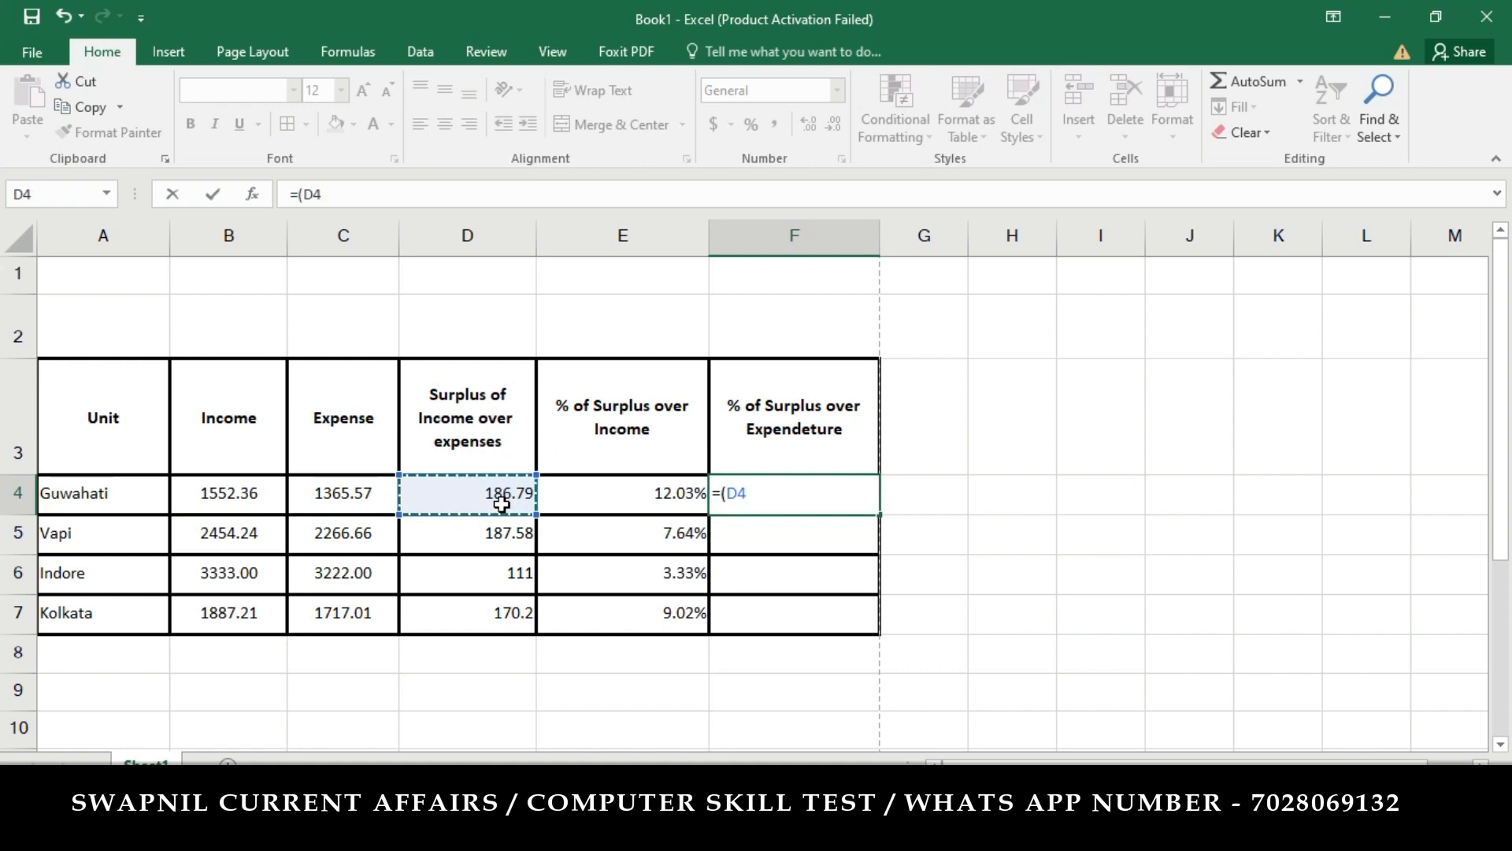
{"action": "type", "text": "/"}
{"action": "left_click", "coordinate": [372, 503]}
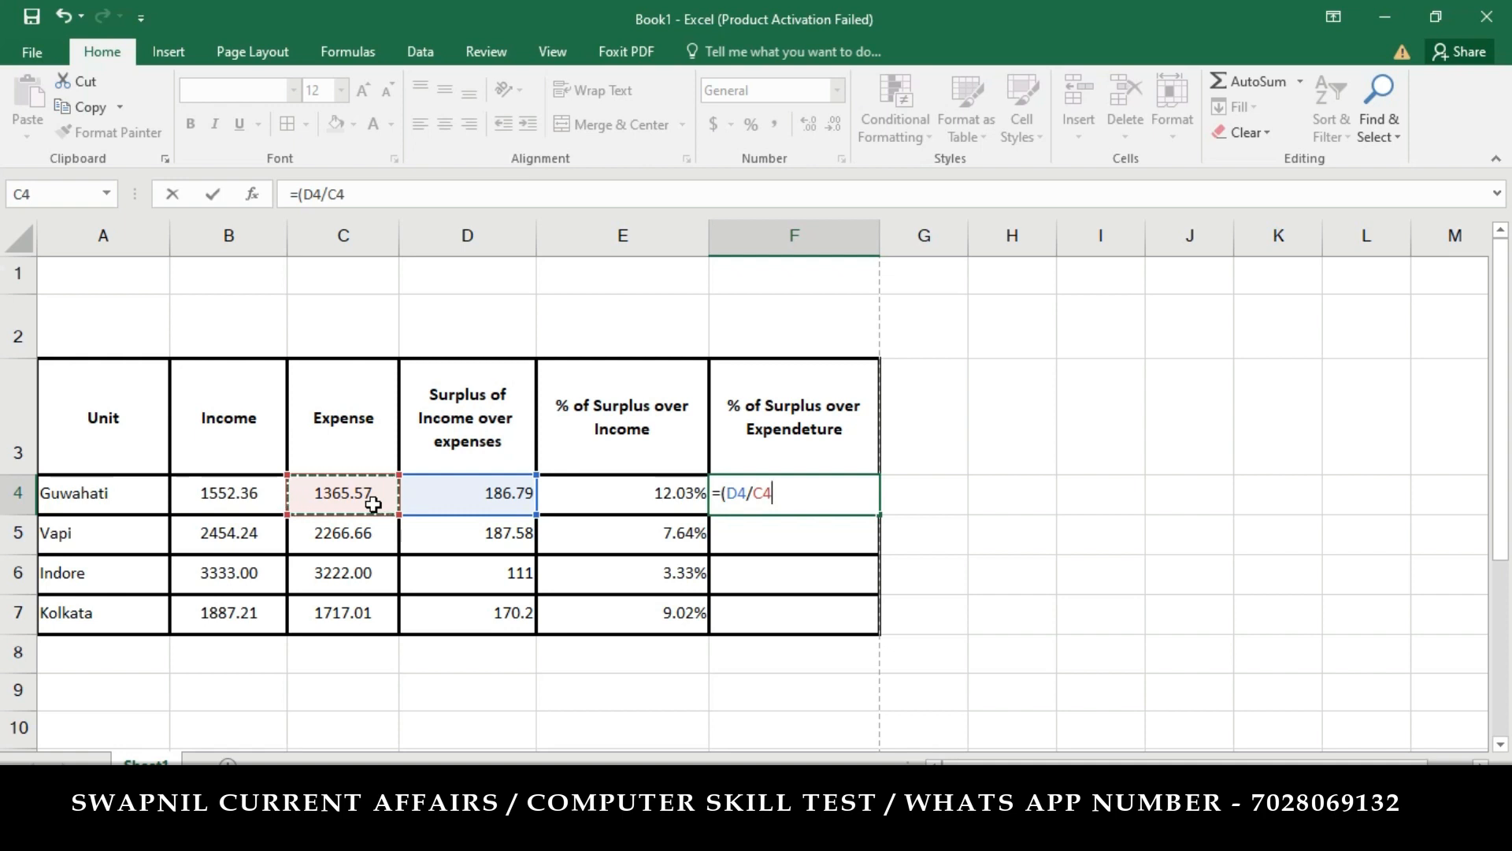
{"action": "type", "text": ")"}
{"action": "key", "text": "Return"}
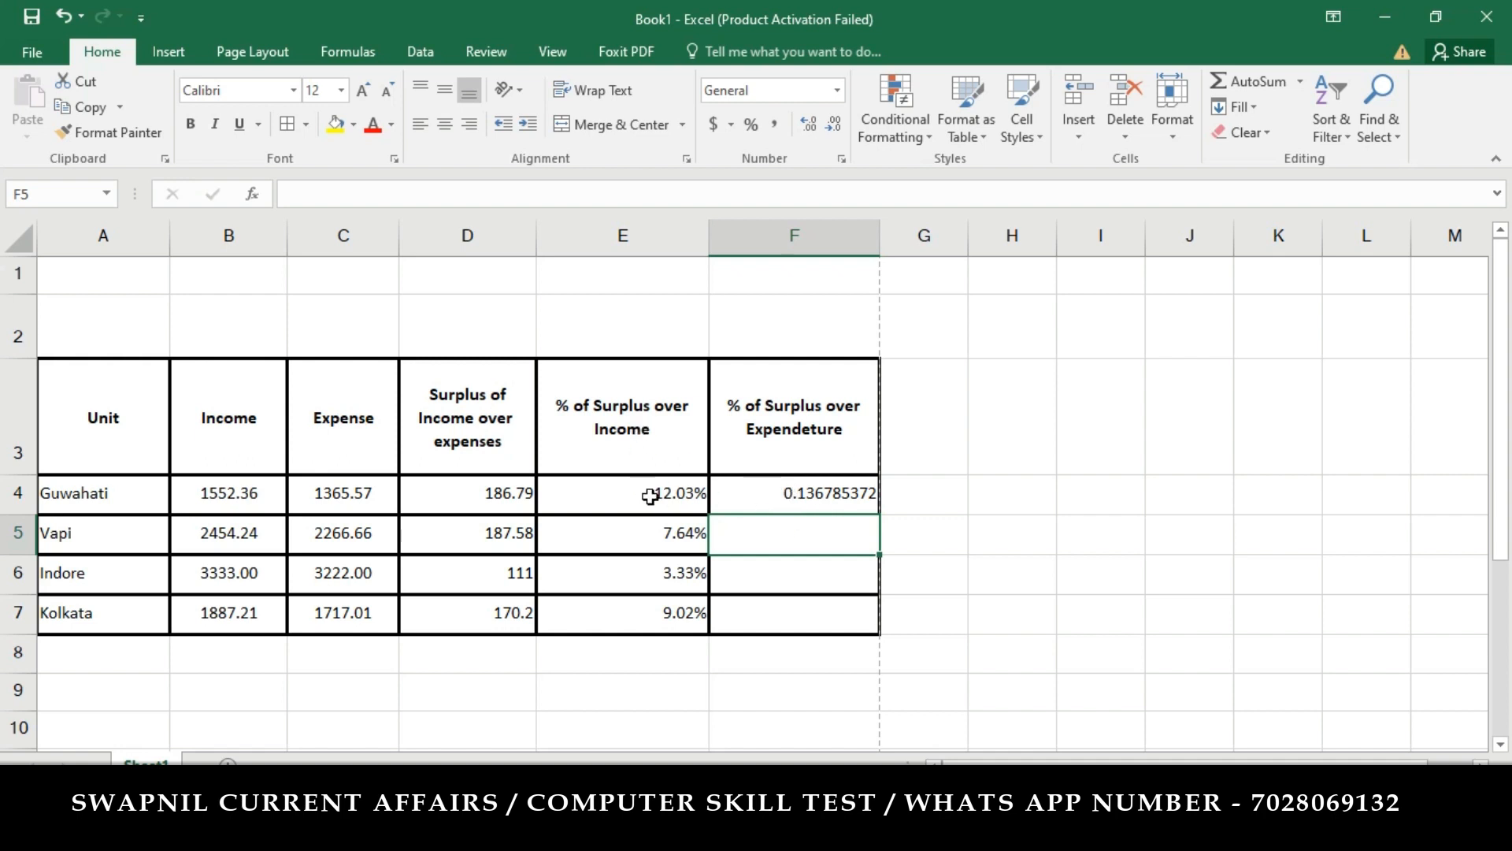
Step: Format F4 as Percentage with two decimal places, and fill its formula down to F7
{"action": "left_click", "coordinate": [776, 494]}
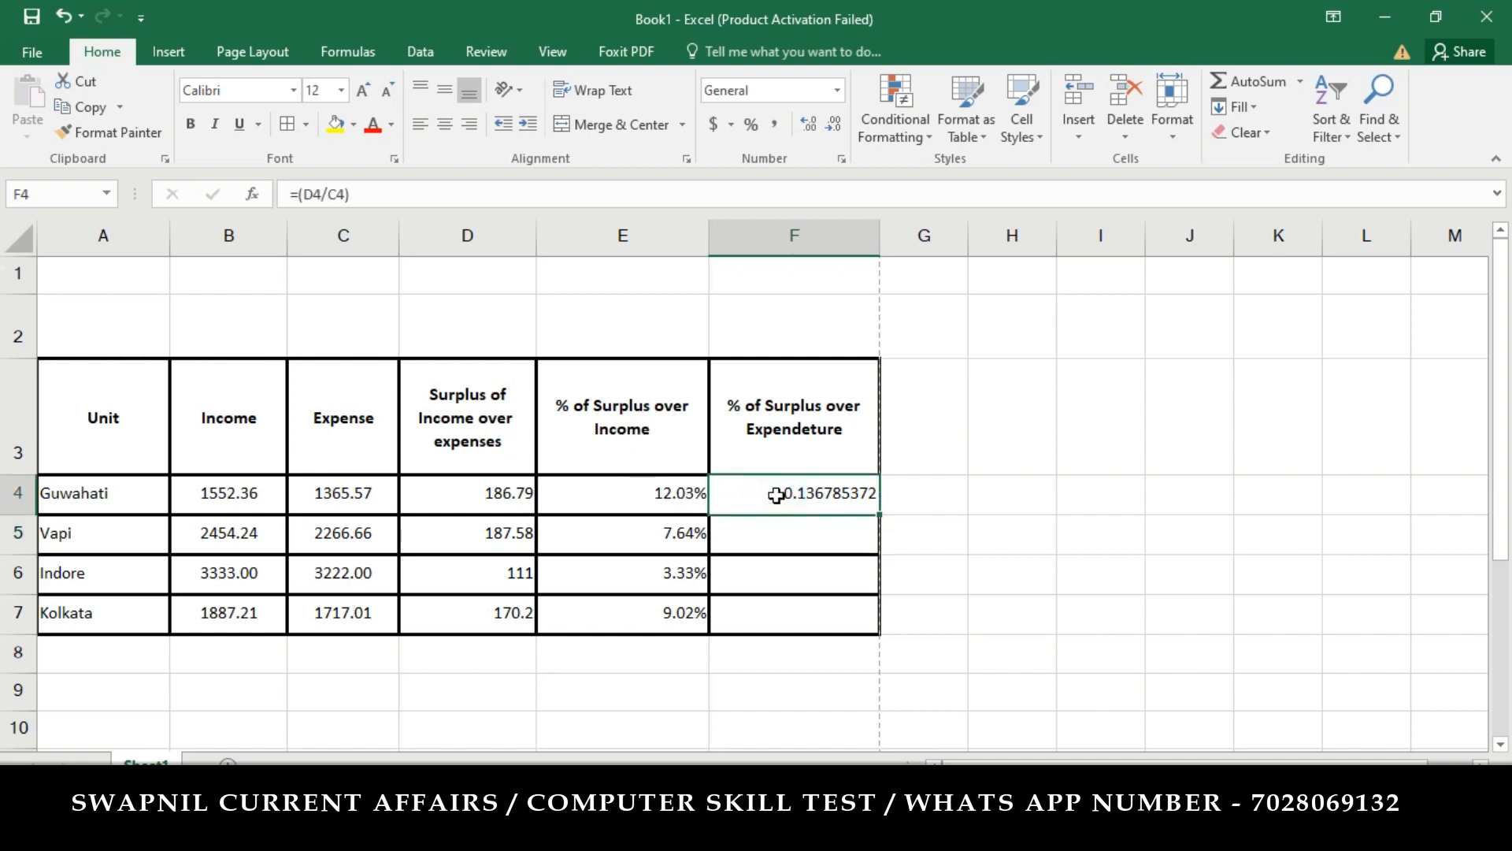
{"action": "left_click", "coordinate": [837, 92]}
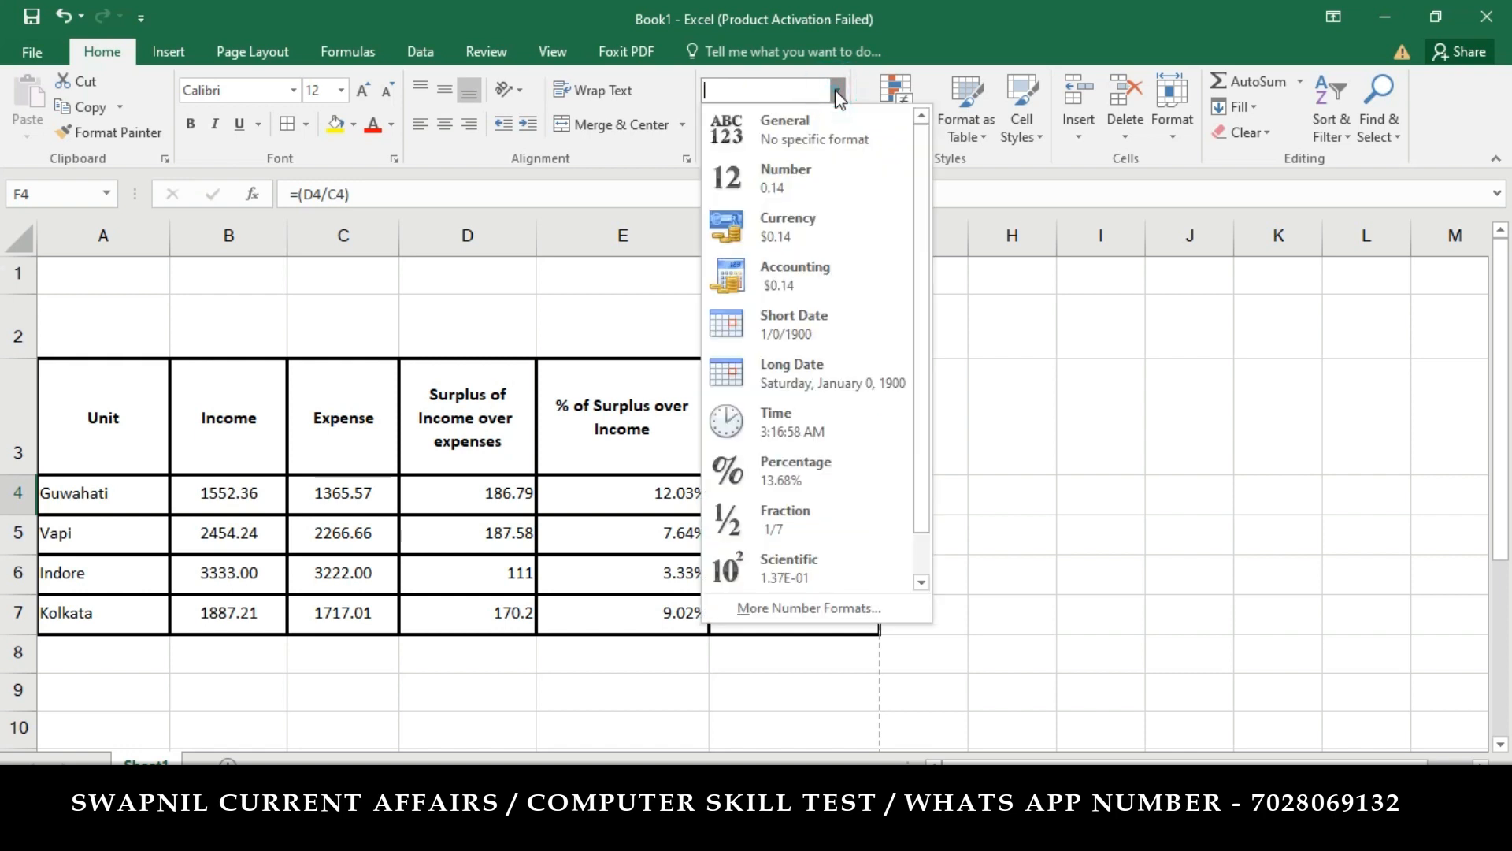
{"action": "left_click", "coordinate": [805, 455]}
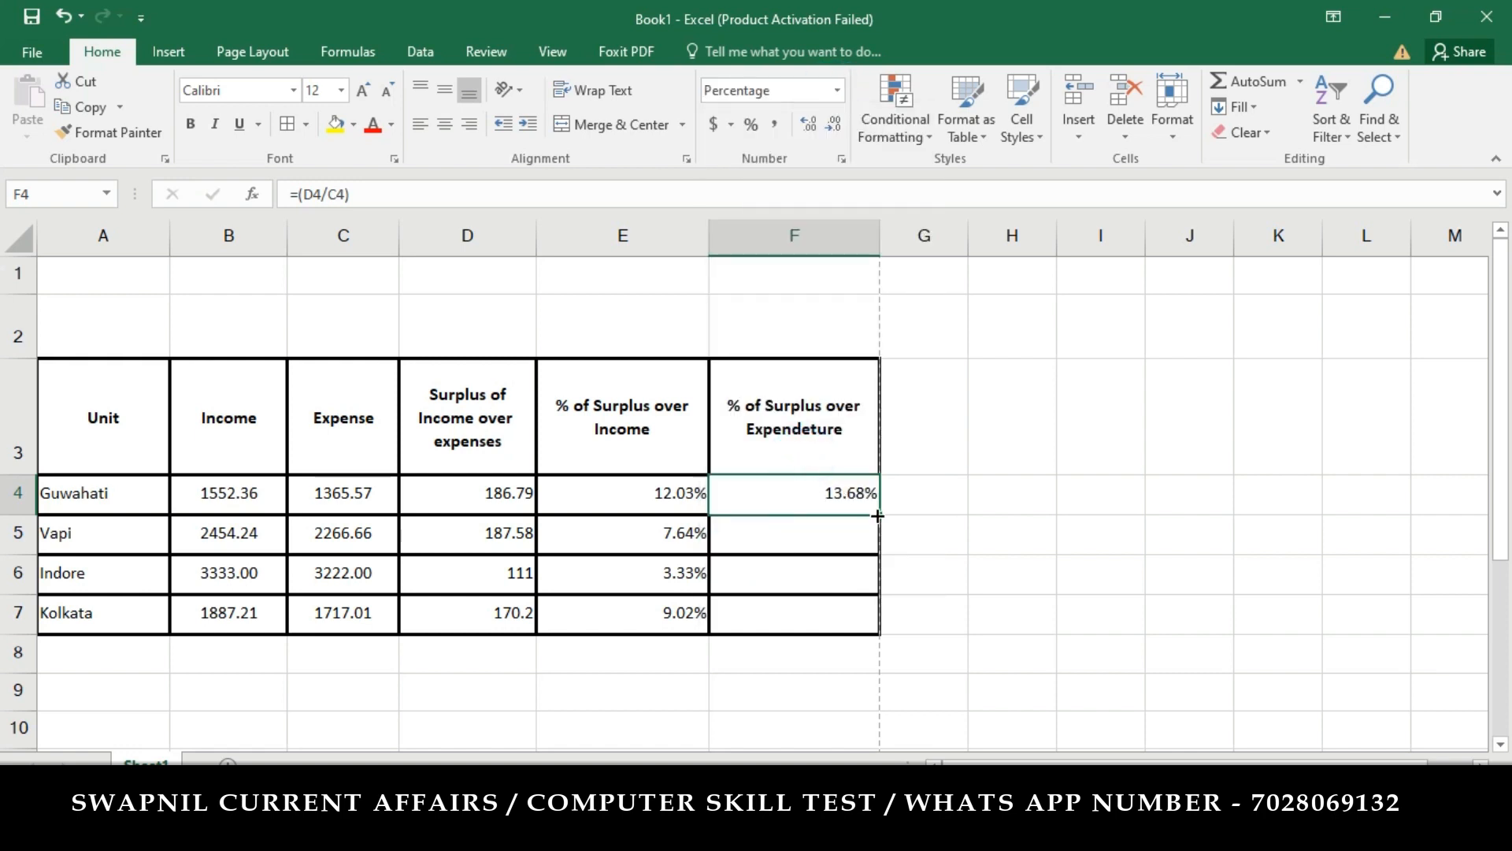
{"action": "left_click_drag", "start_coordinate": [877, 515], "coordinate": [872, 632]}
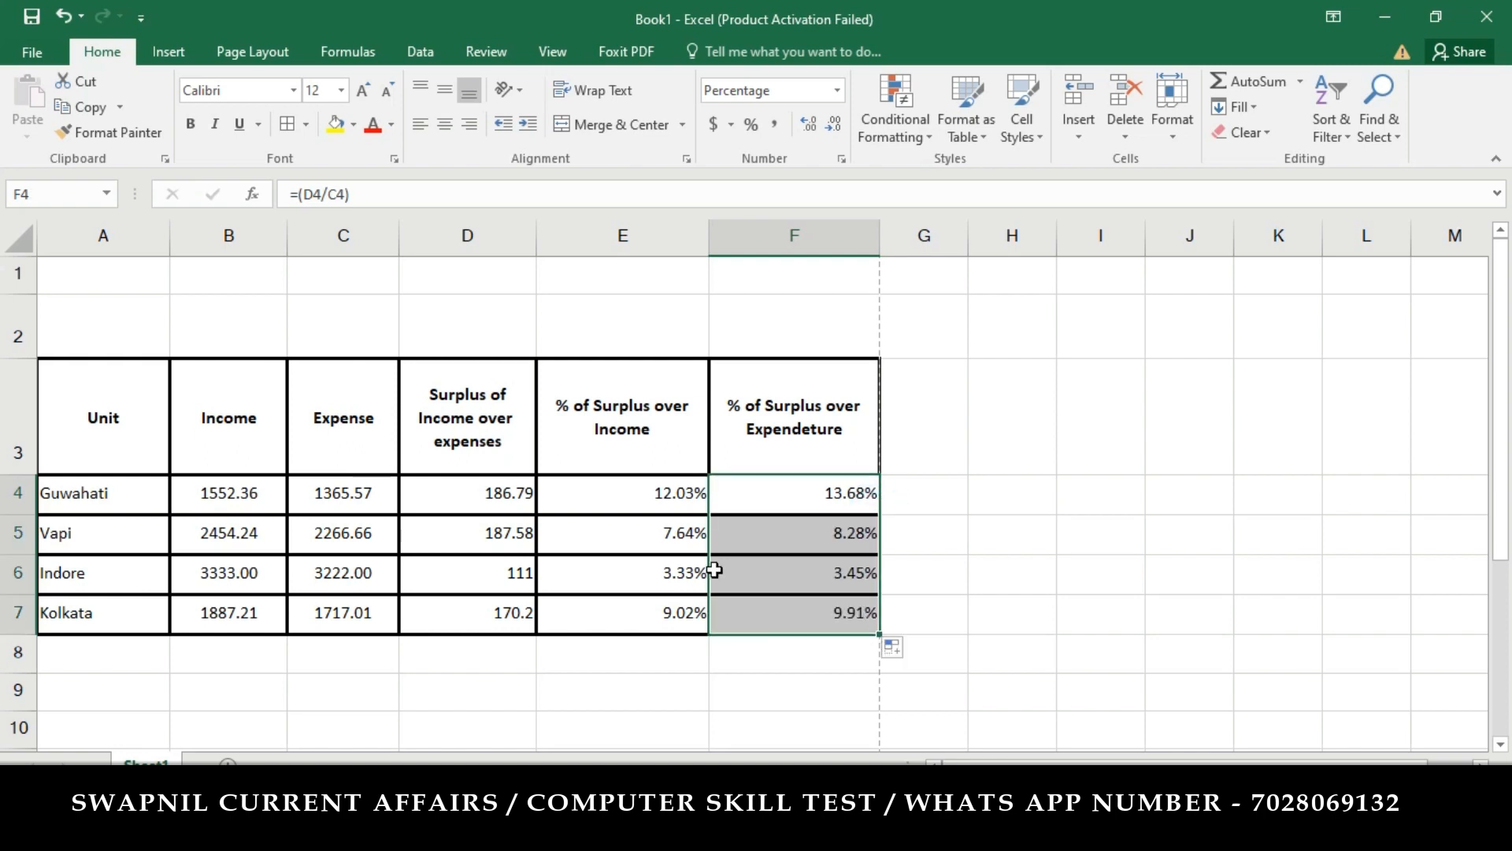
Step: Check the chart instruction in the PDF, and insert a 2-D Clustered Column chart from the whole table A3:F7
{"action": "left_click", "coordinate": [861, 831]}
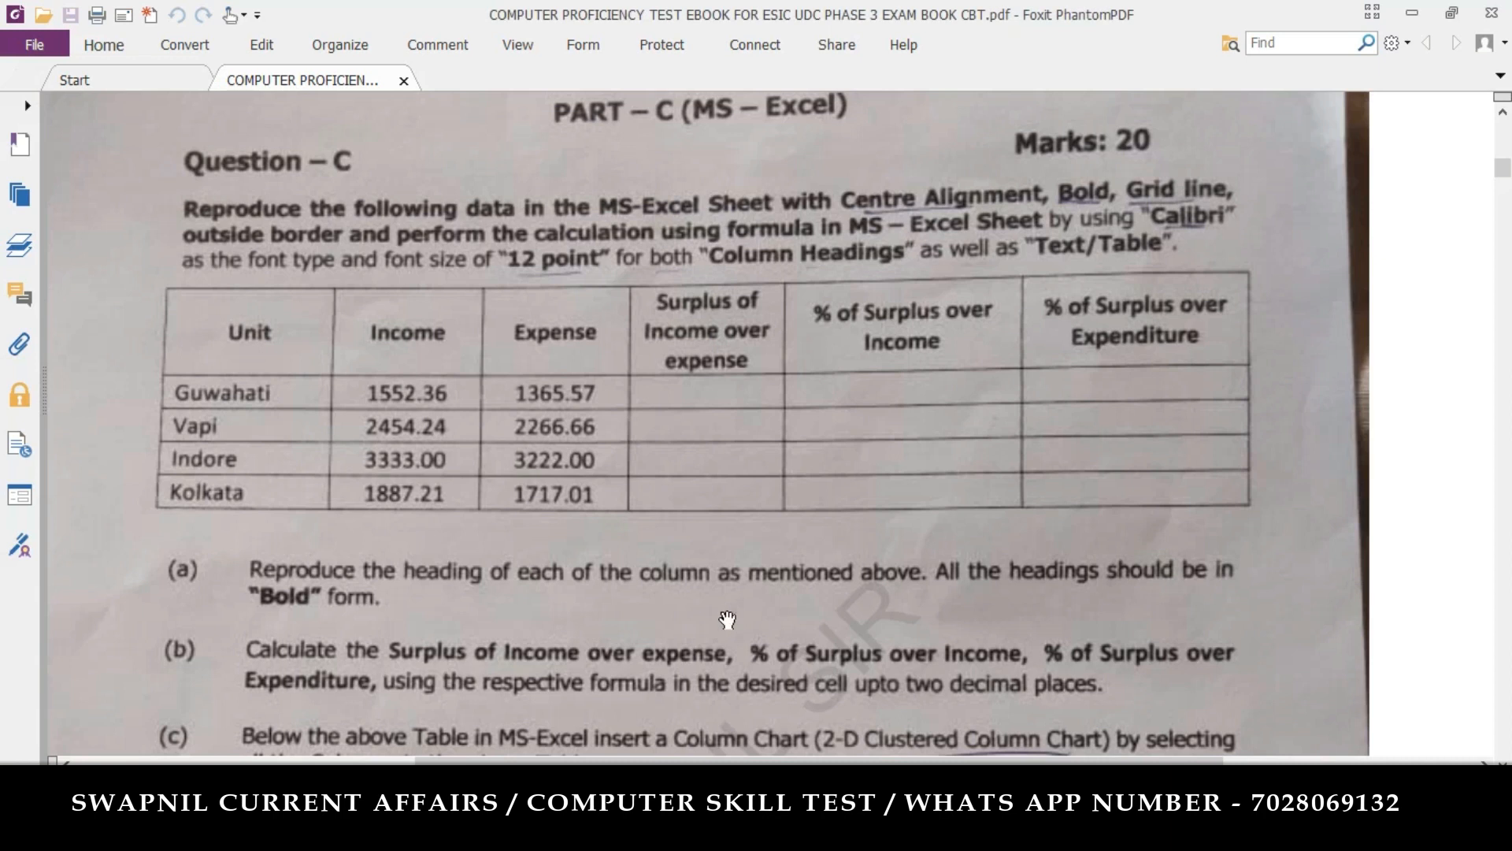
{"action": "scroll", "coordinate": [727, 620], "scroll_direction": "down", "scroll_amount": 5}
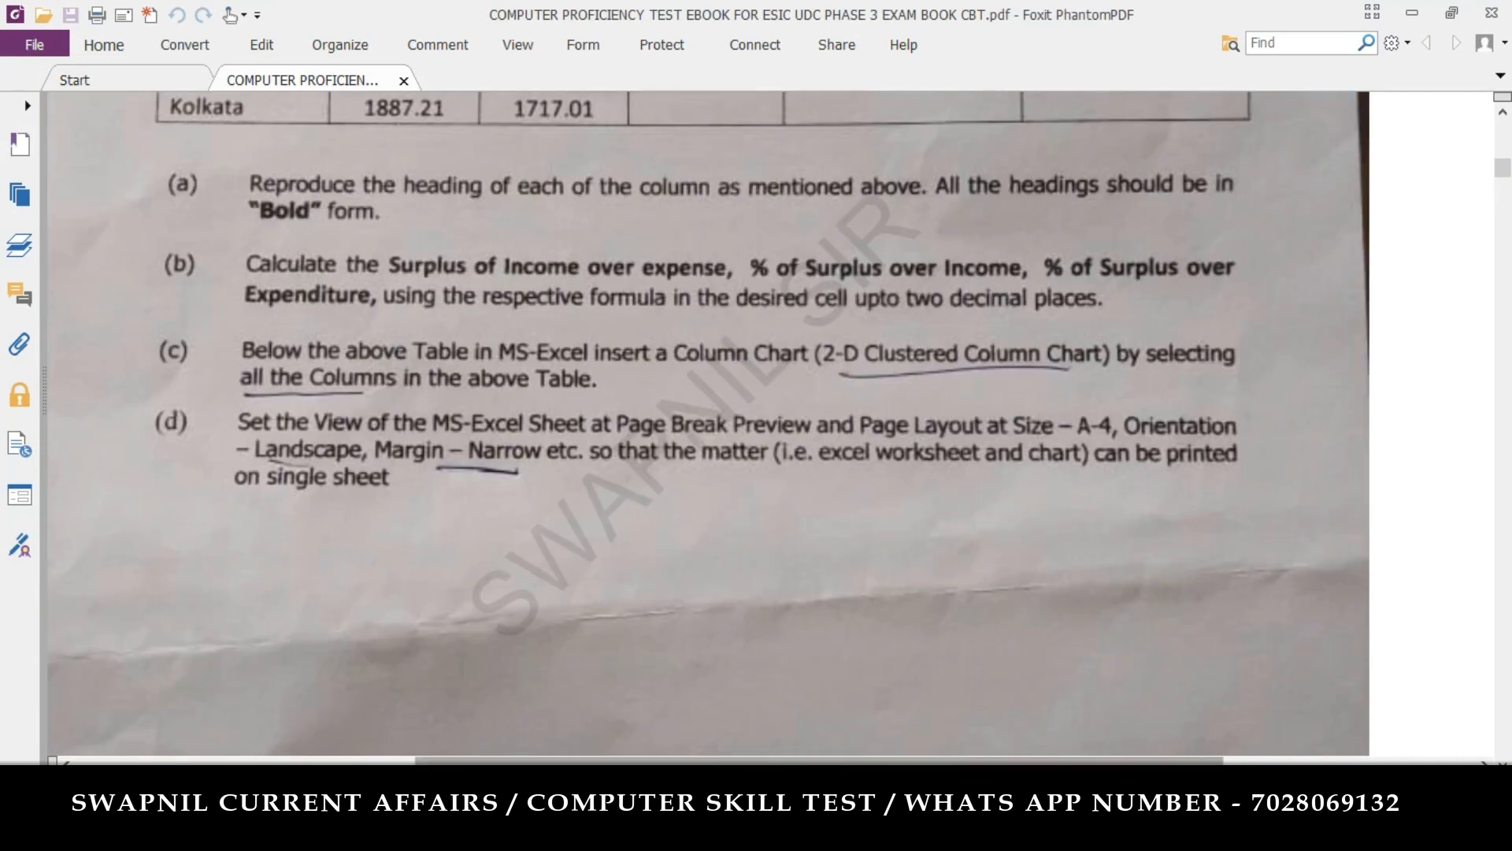
{"action": "left_click", "coordinate": [819, 831]}
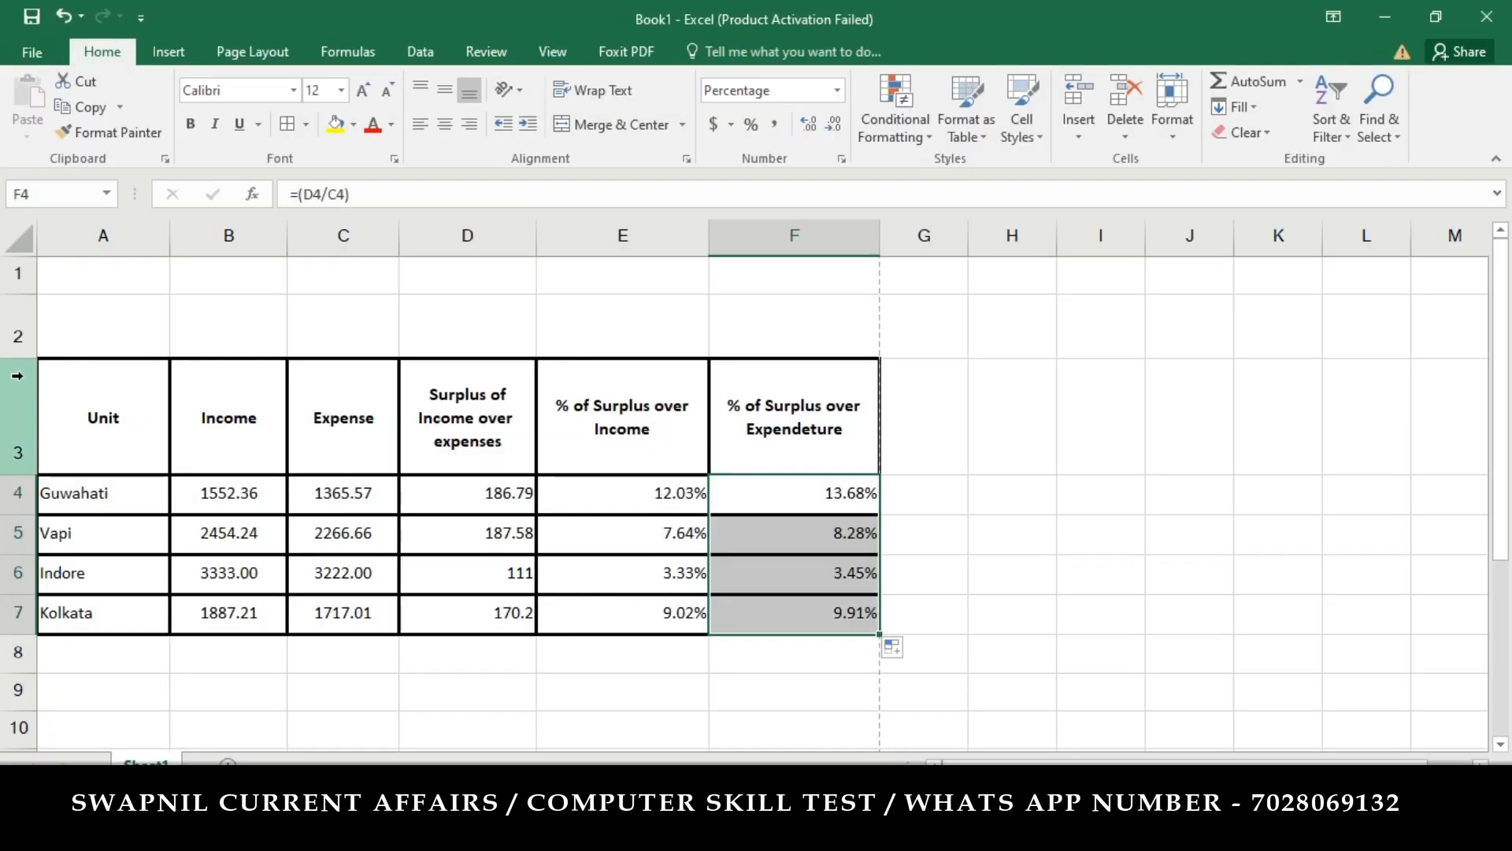
{"action": "left_click", "coordinate": [75, 381]}
{"action": "left_click_drag", "start_coordinate": [230, 374], "coordinate": [761, 620]}
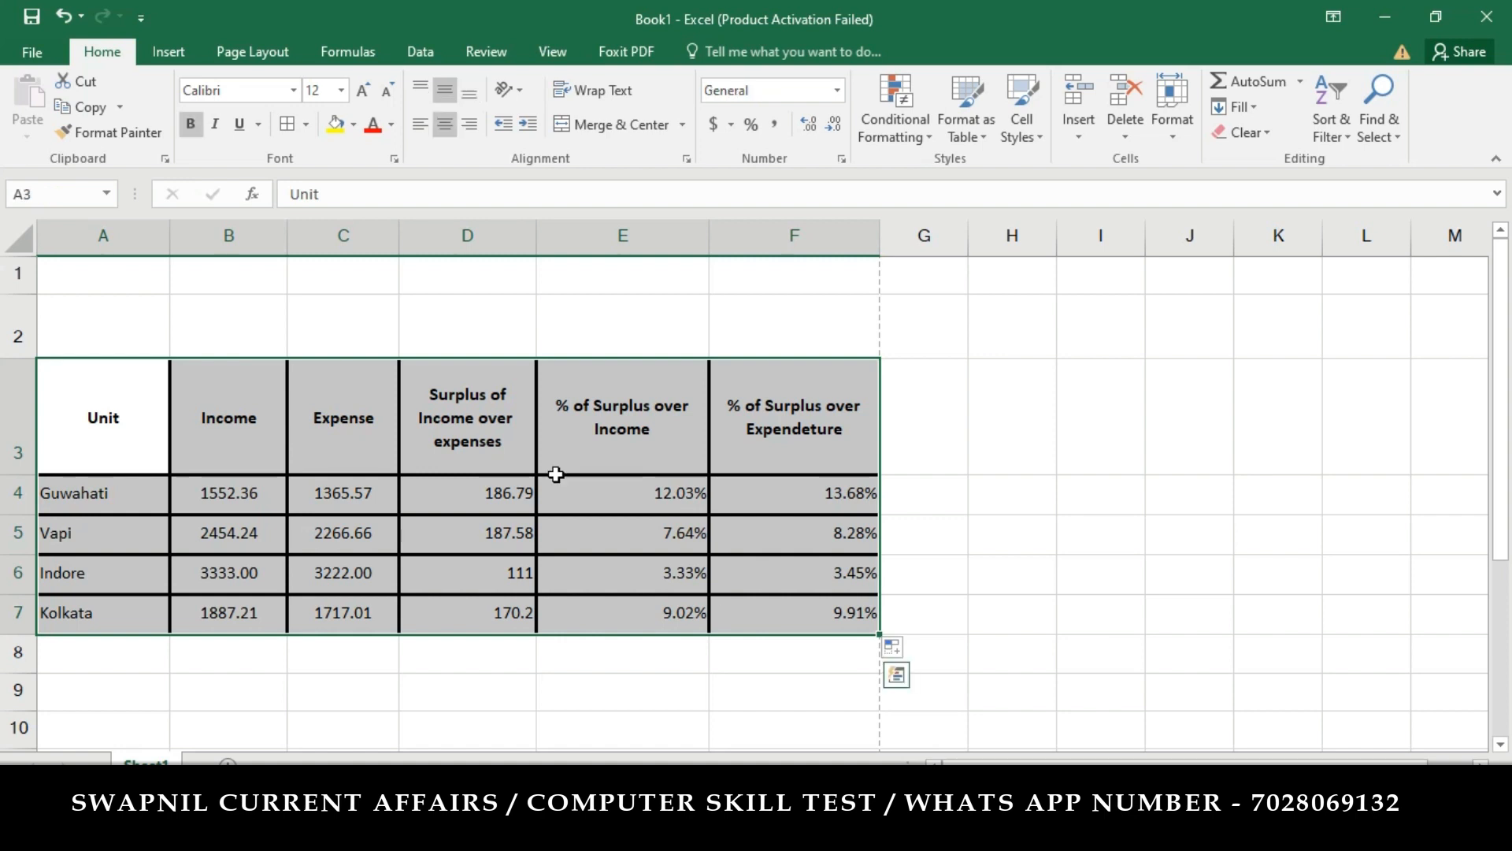
{"action": "left_click", "coordinate": [168, 54]}
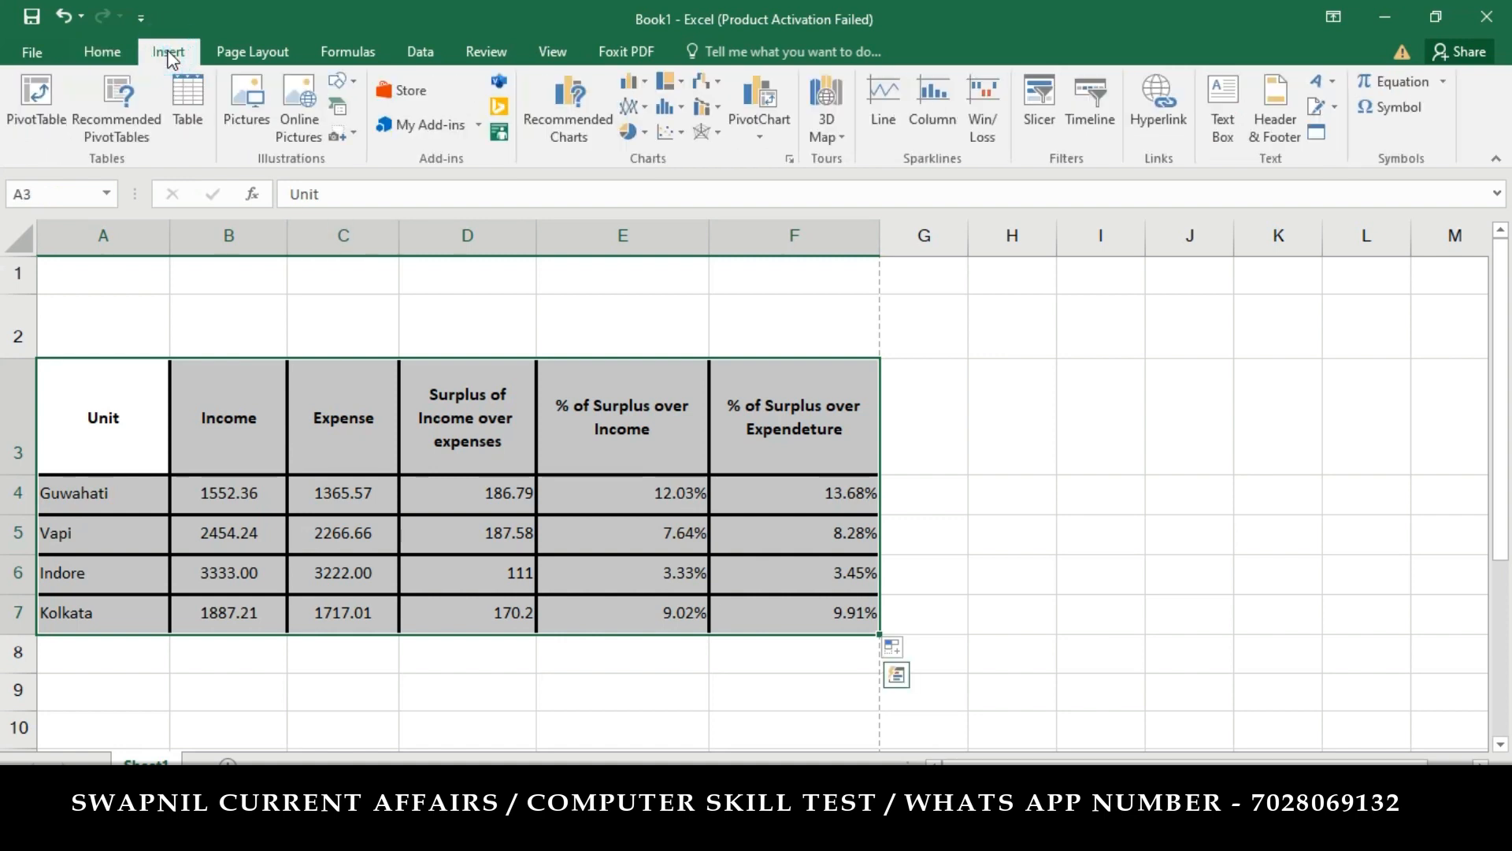
{"action": "left_click", "coordinate": [646, 91]}
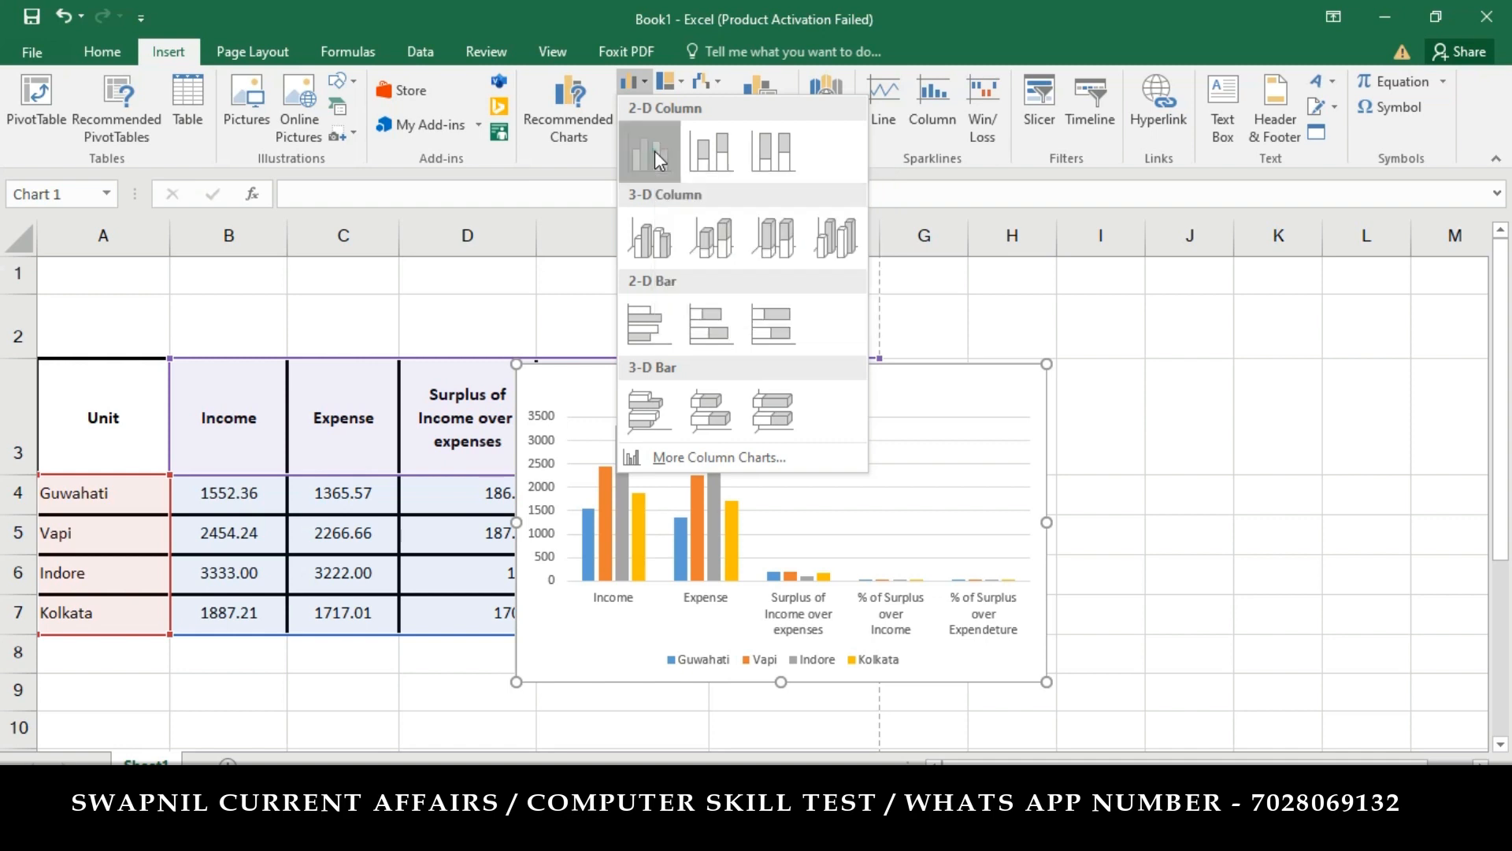
{"action": "left_click", "coordinate": [658, 154]}
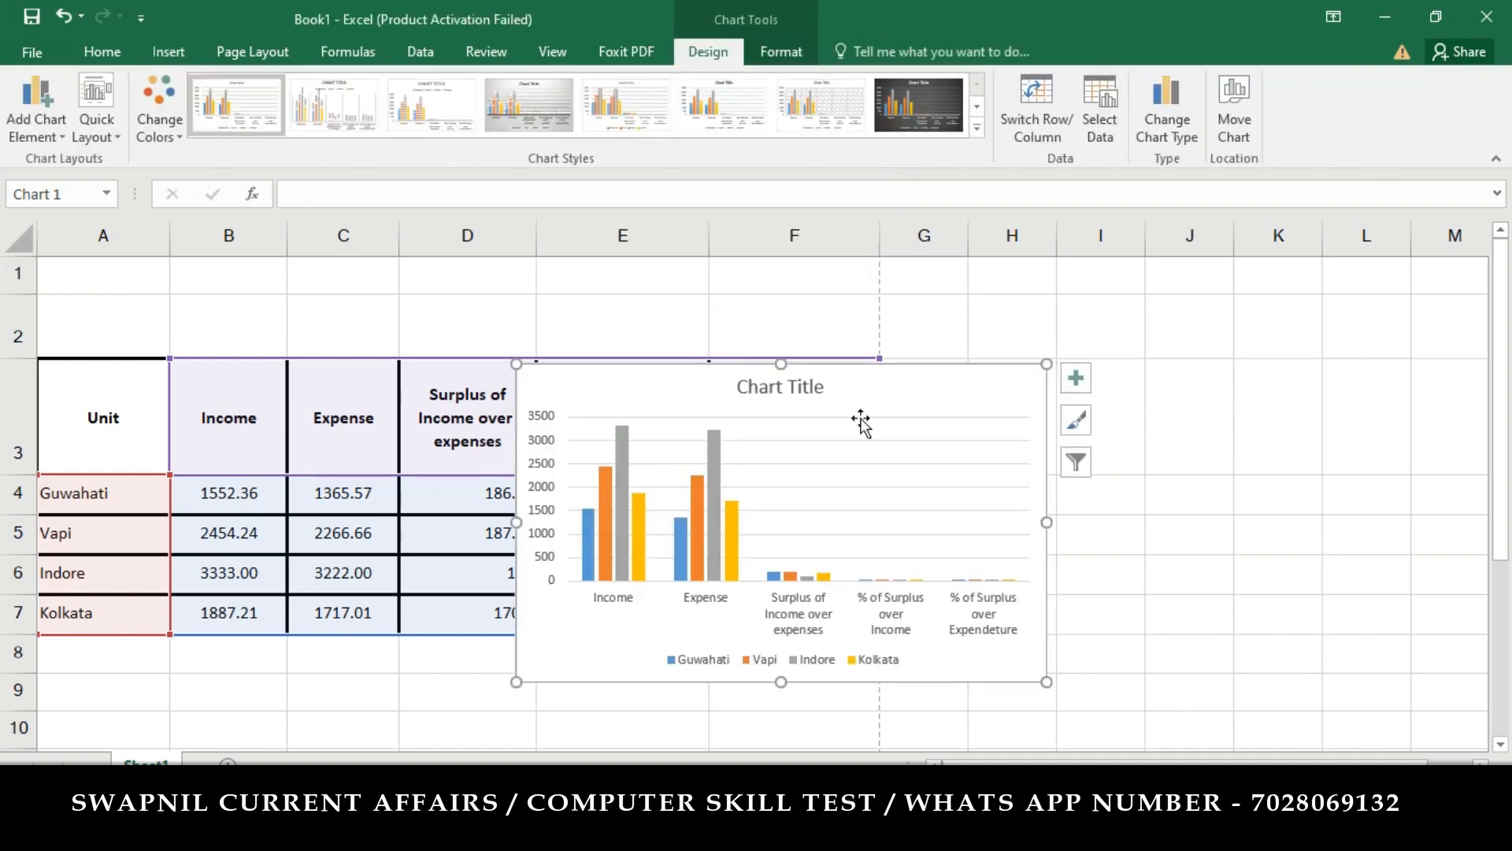
Step: Move the column chart below the table, starting at about row 9, and check its legend placement options
{"action": "left_click_drag", "start_coordinate": [908, 371], "coordinate": [559, 679]}
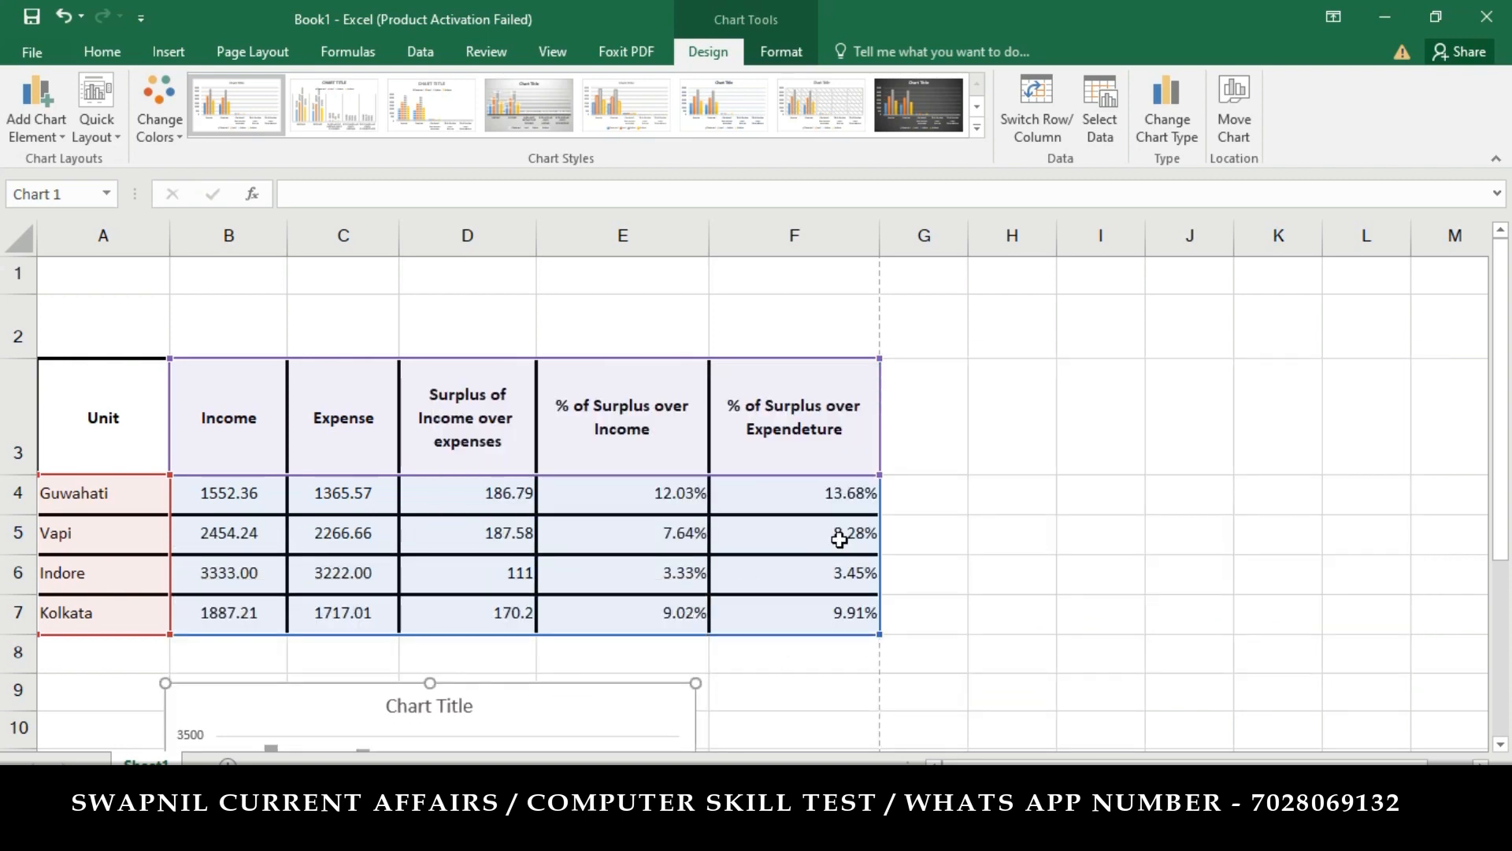
{"action": "scroll", "coordinate": [840, 538], "scroll_direction": "down", "scroll_amount": 2}
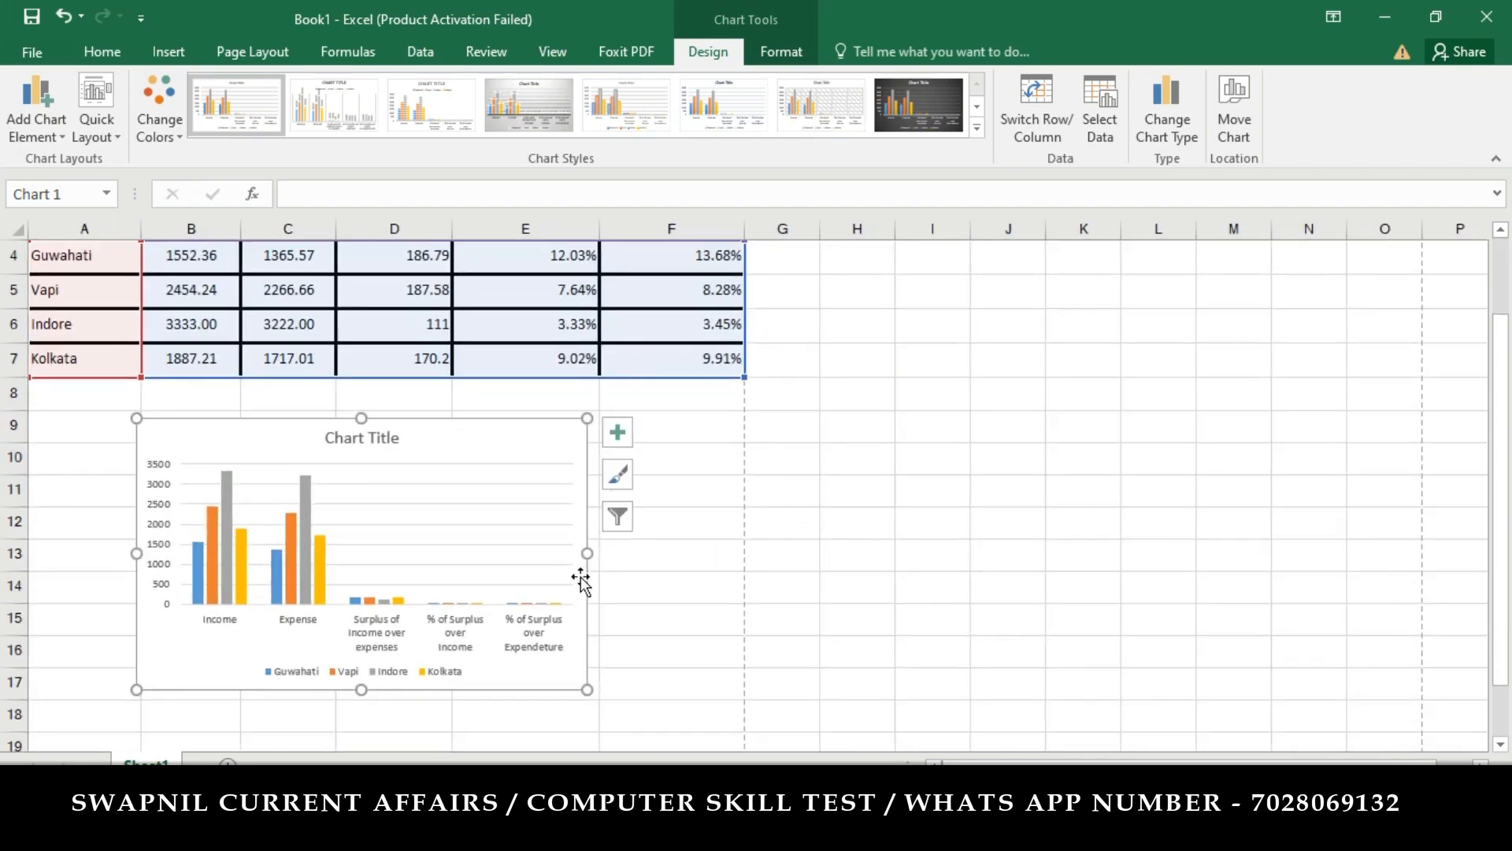
{"action": "left_click", "coordinate": [621, 435]}
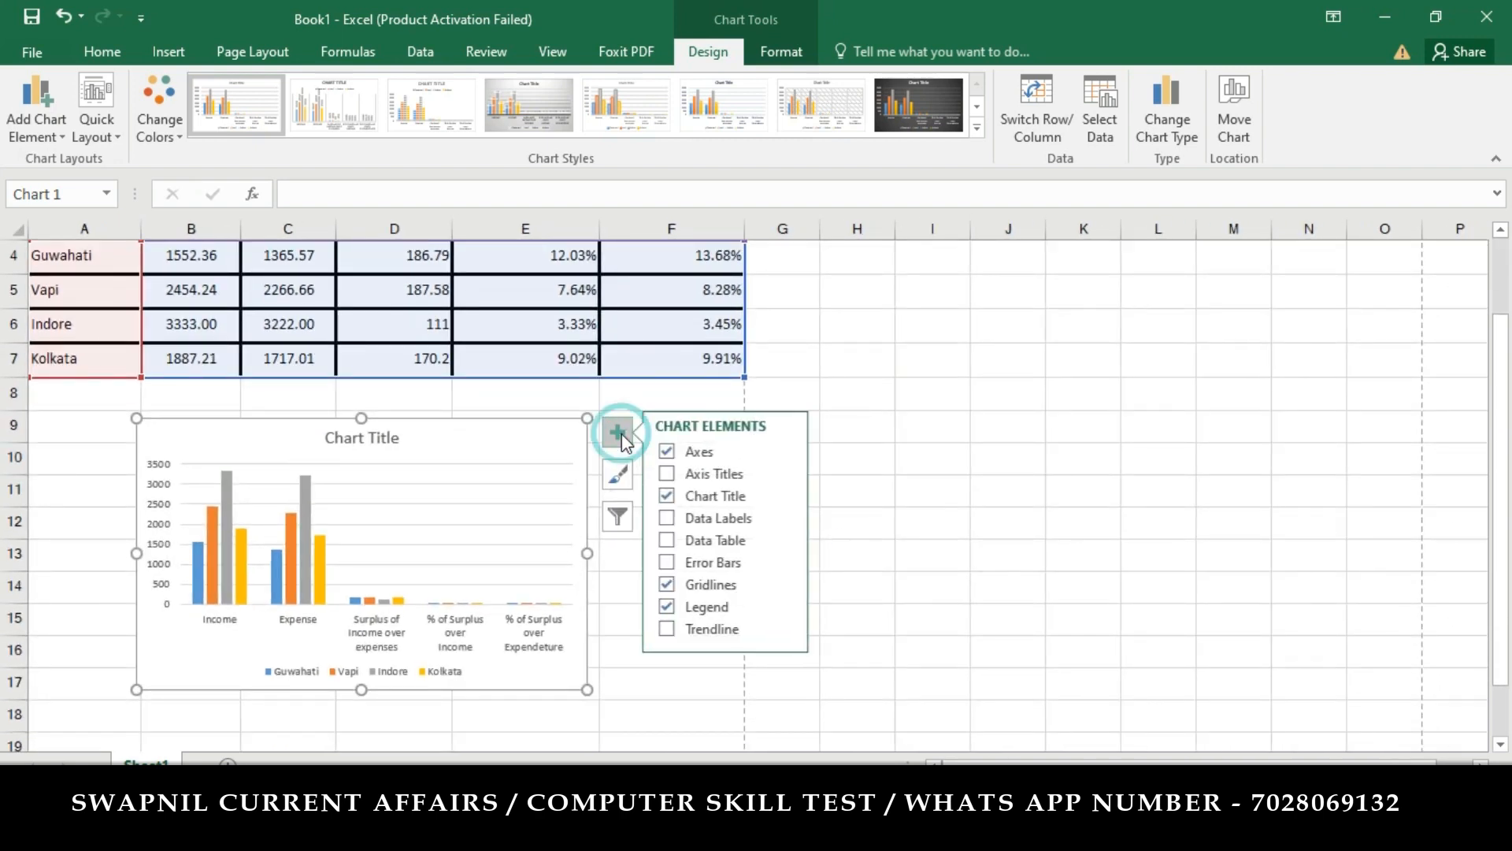
{"action": "left_click", "coordinate": [789, 604]}
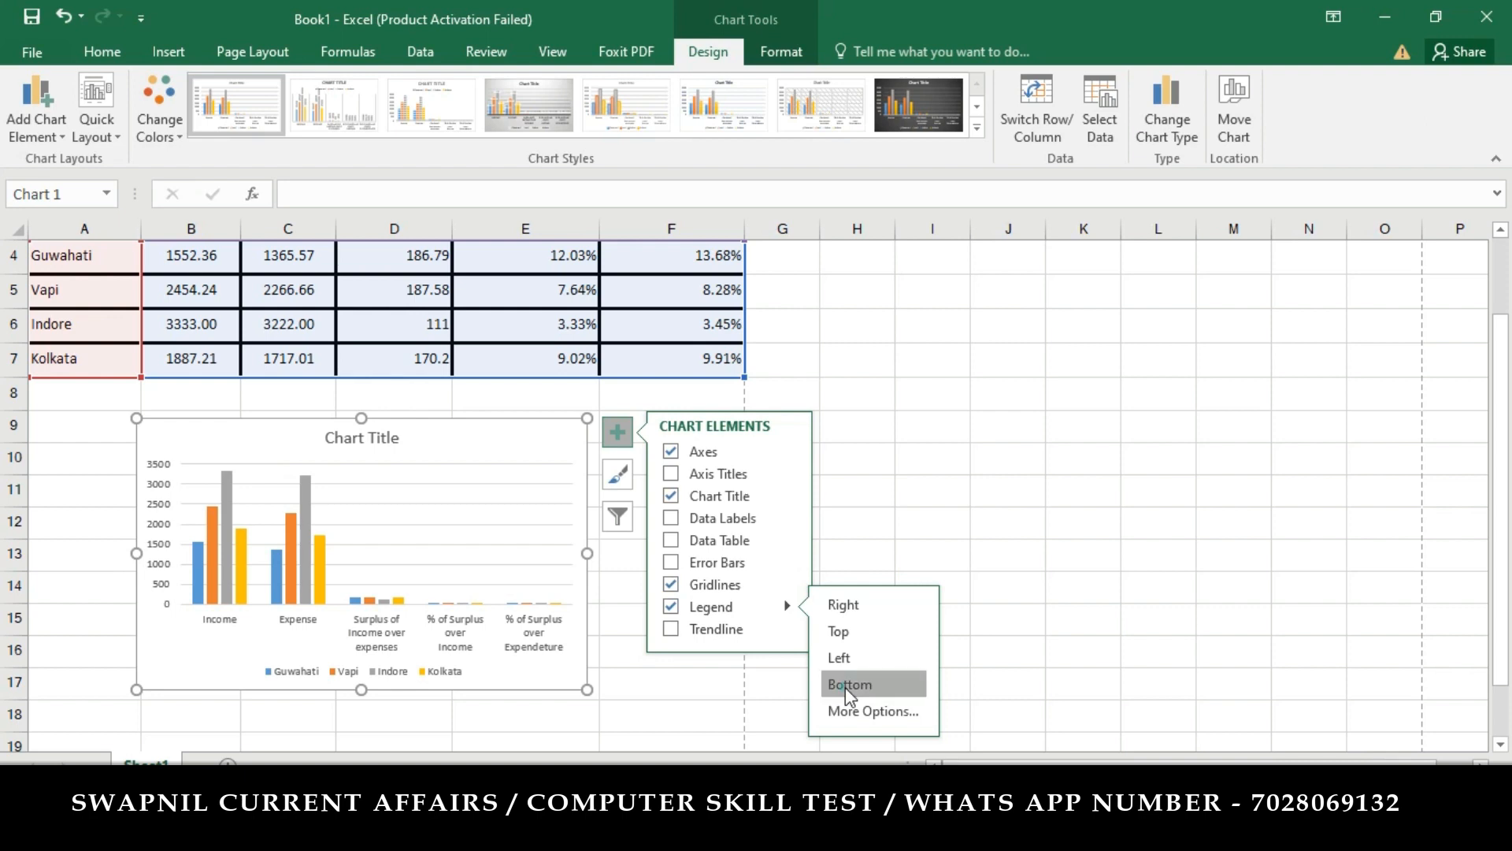
{"action": "left_click", "coordinate": [929, 463]}
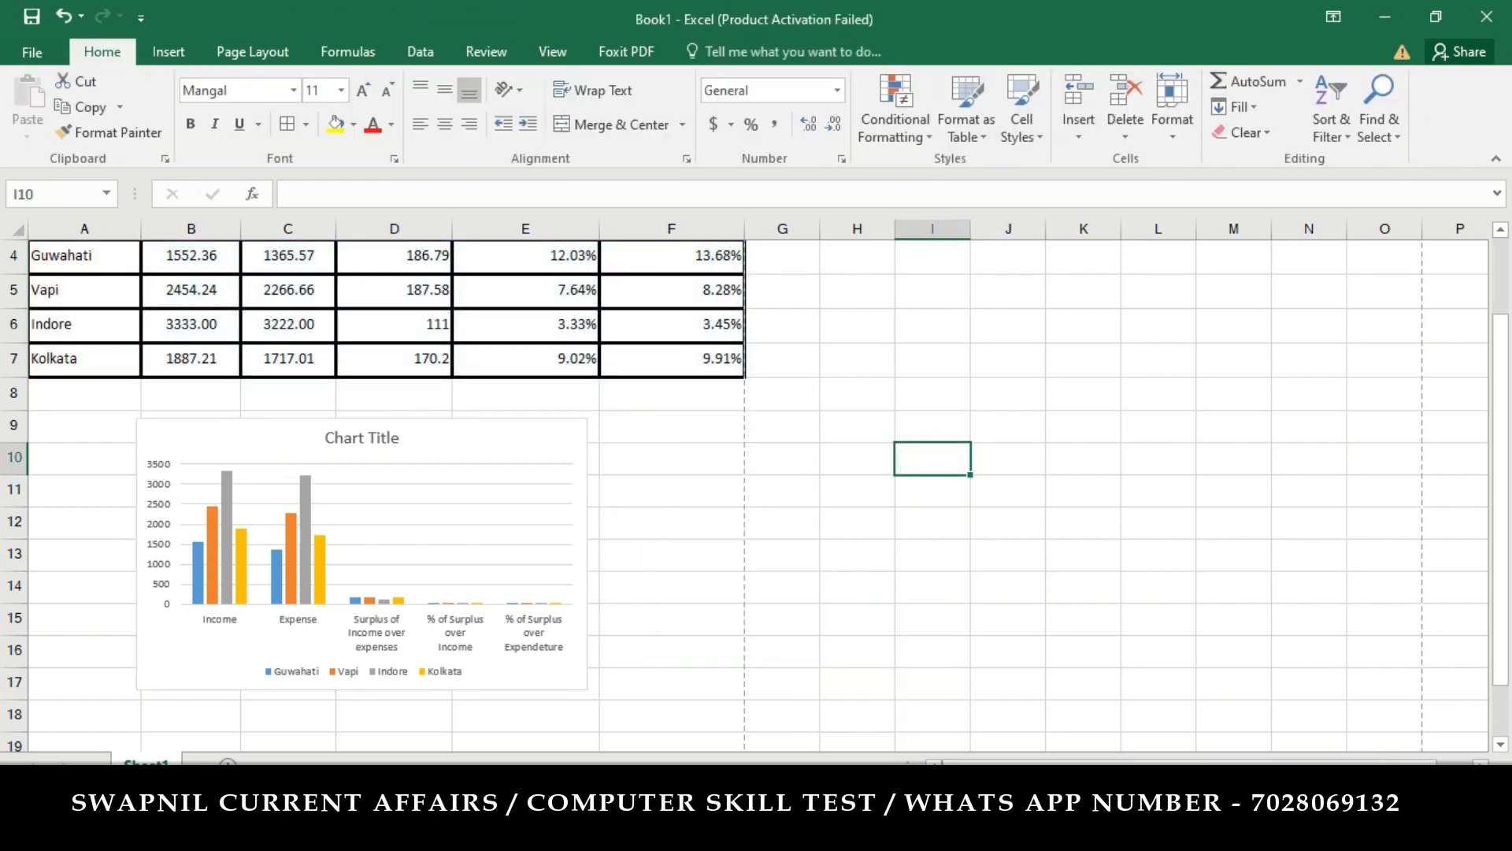
Step: Review the Question C instructions in the PDF, and compare them with the table and chart in the worksheet
{"action": "key", "text": "alt+Tab"}
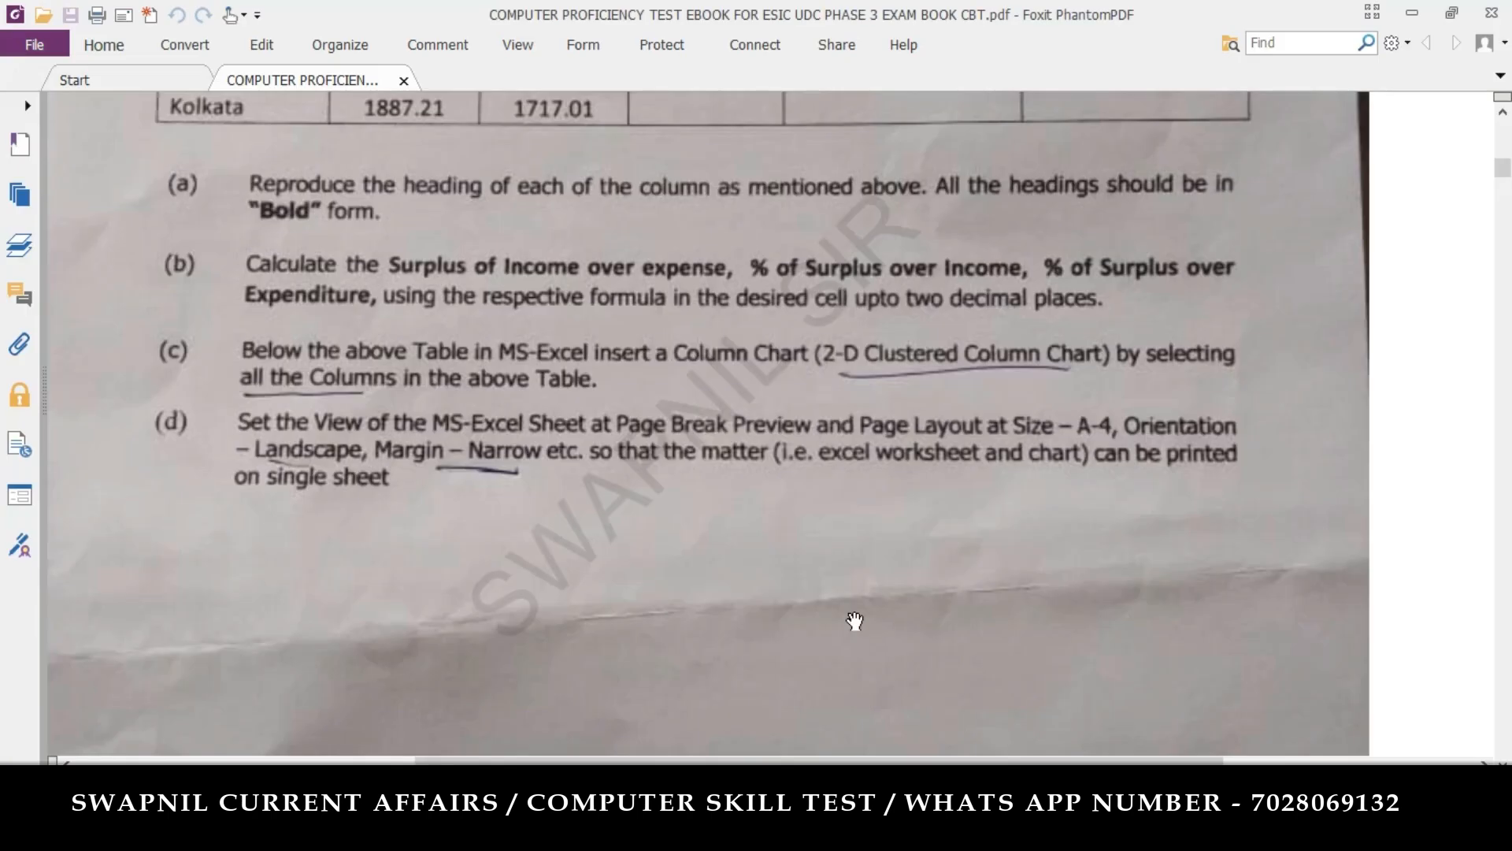
{"action": "scroll", "coordinate": [854, 621], "scroll_direction": "up", "scroll_amount": 10}
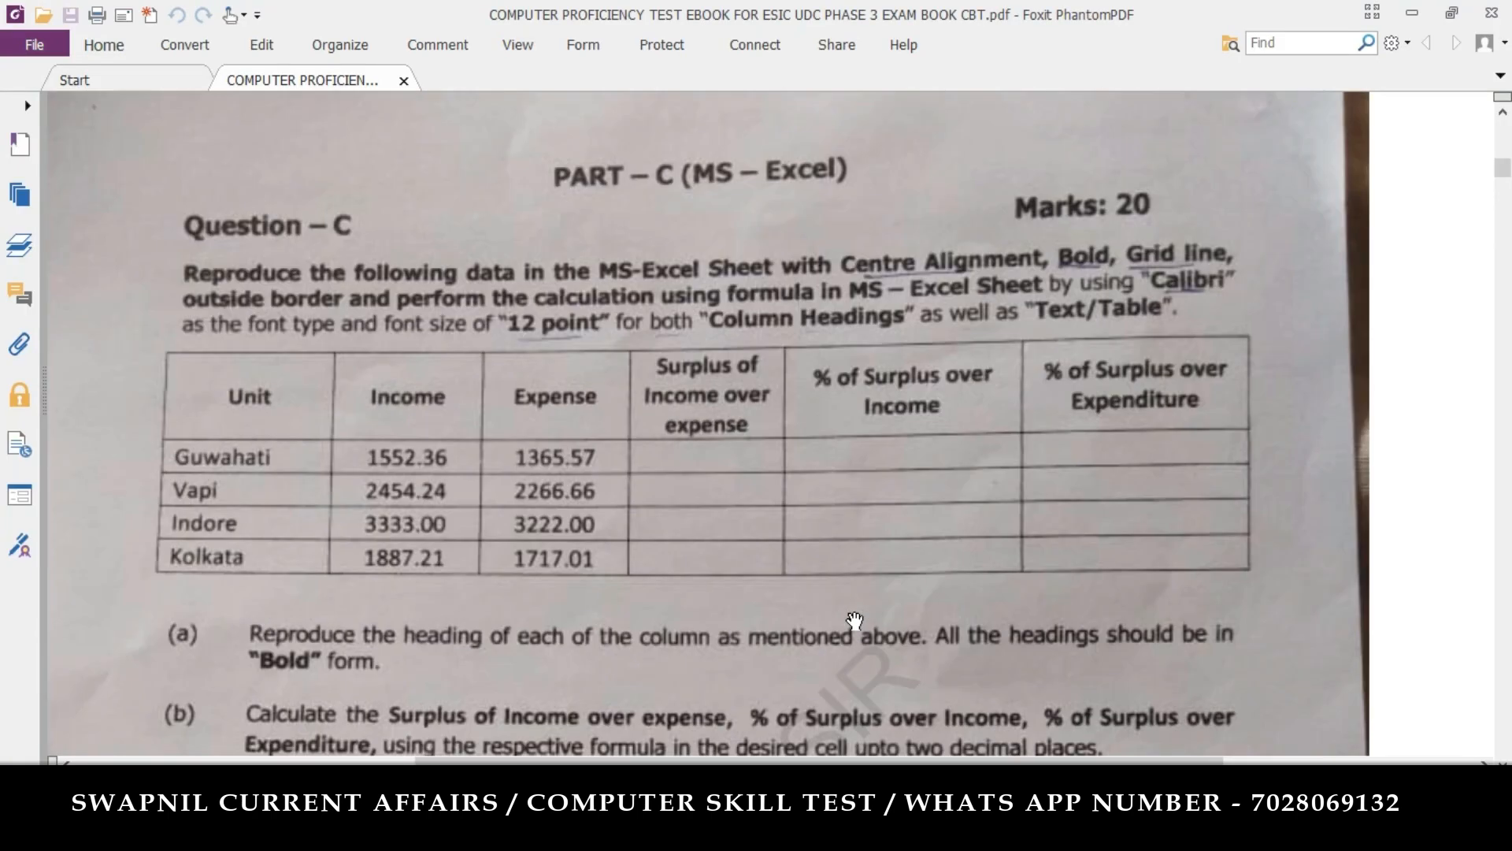
{"action": "scroll", "coordinate": [855, 621], "scroll_direction": "down", "scroll_amount": 4}
{"action": "scroll", "coordinate": [855, 622], "scroll_direction": "up", "scroll_amount": 4}
{"action": "key", "text": "alt+Tab"}
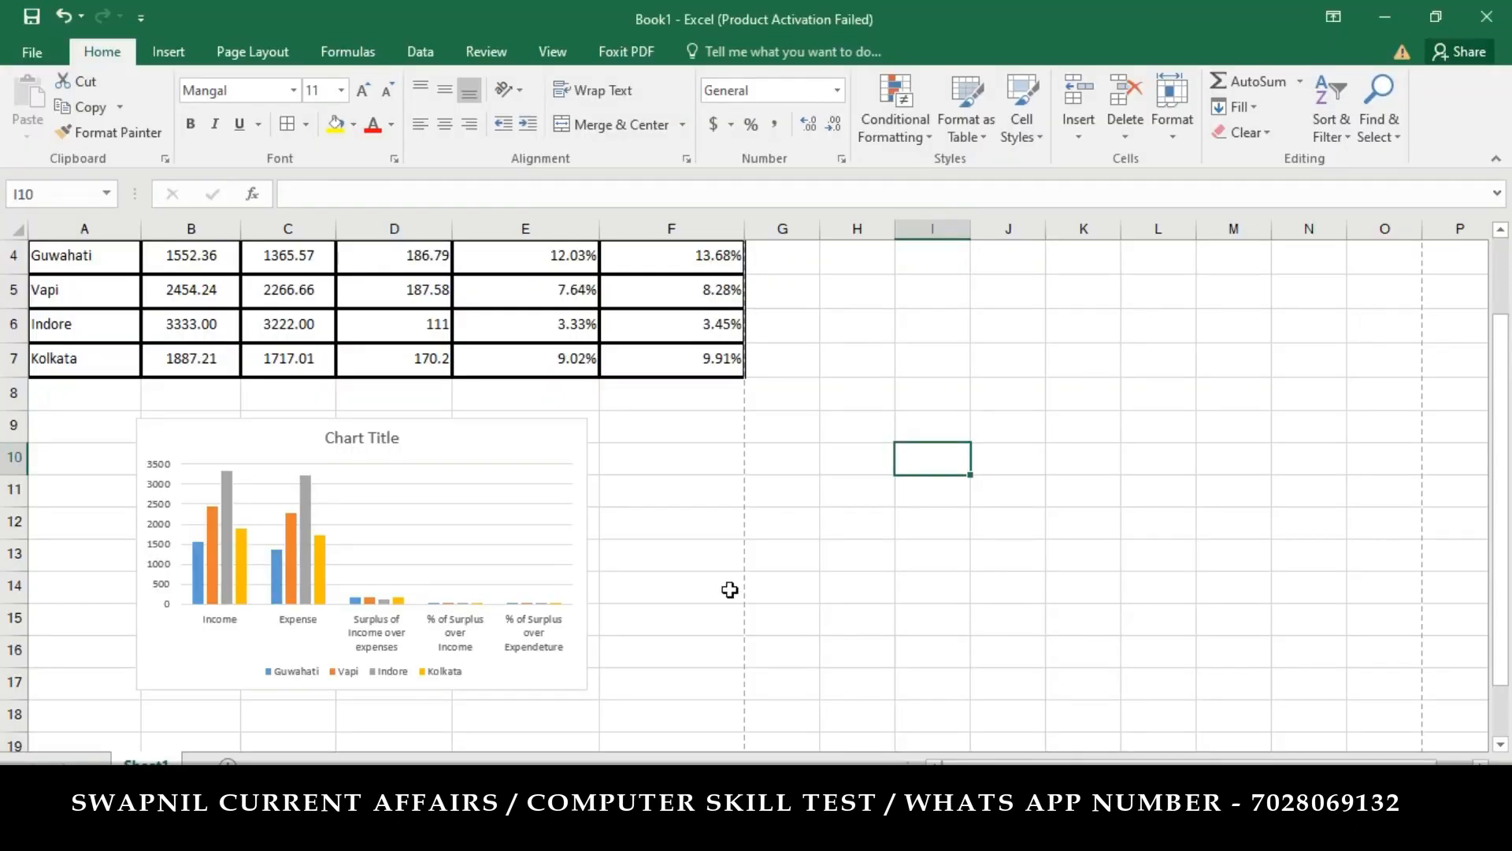
{"action": "left_click", "coordinate": [945, 551]}
{"action": "scroll", "coordinate": [798, 519], "scroll_direction": "up", "scroll_amount": 1}
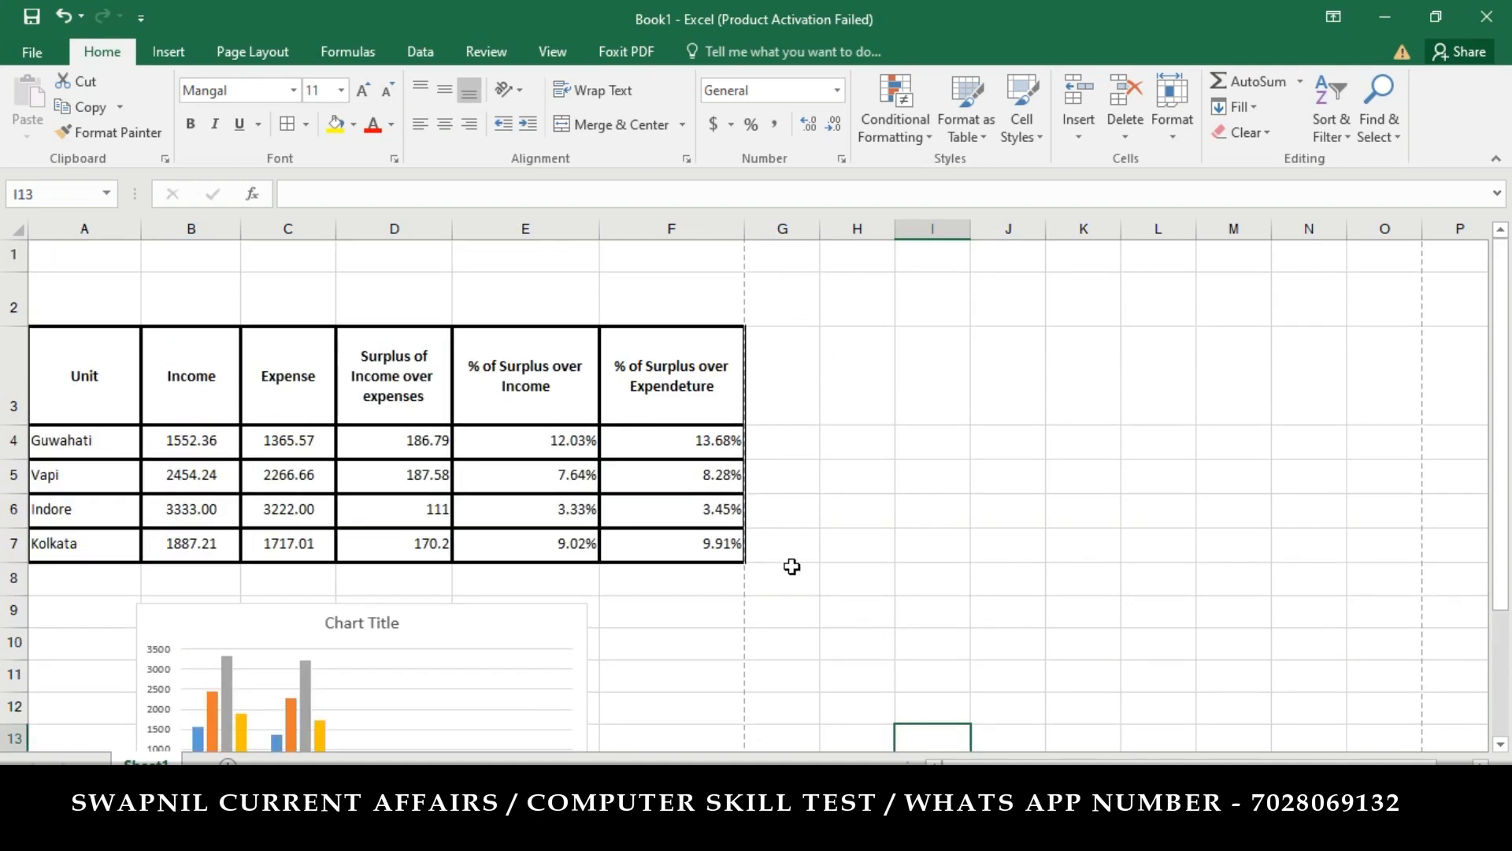
{"action": "scroll", "coordinate": [791, 566], "scroll_direction": "down", "scroll_amount": 2}
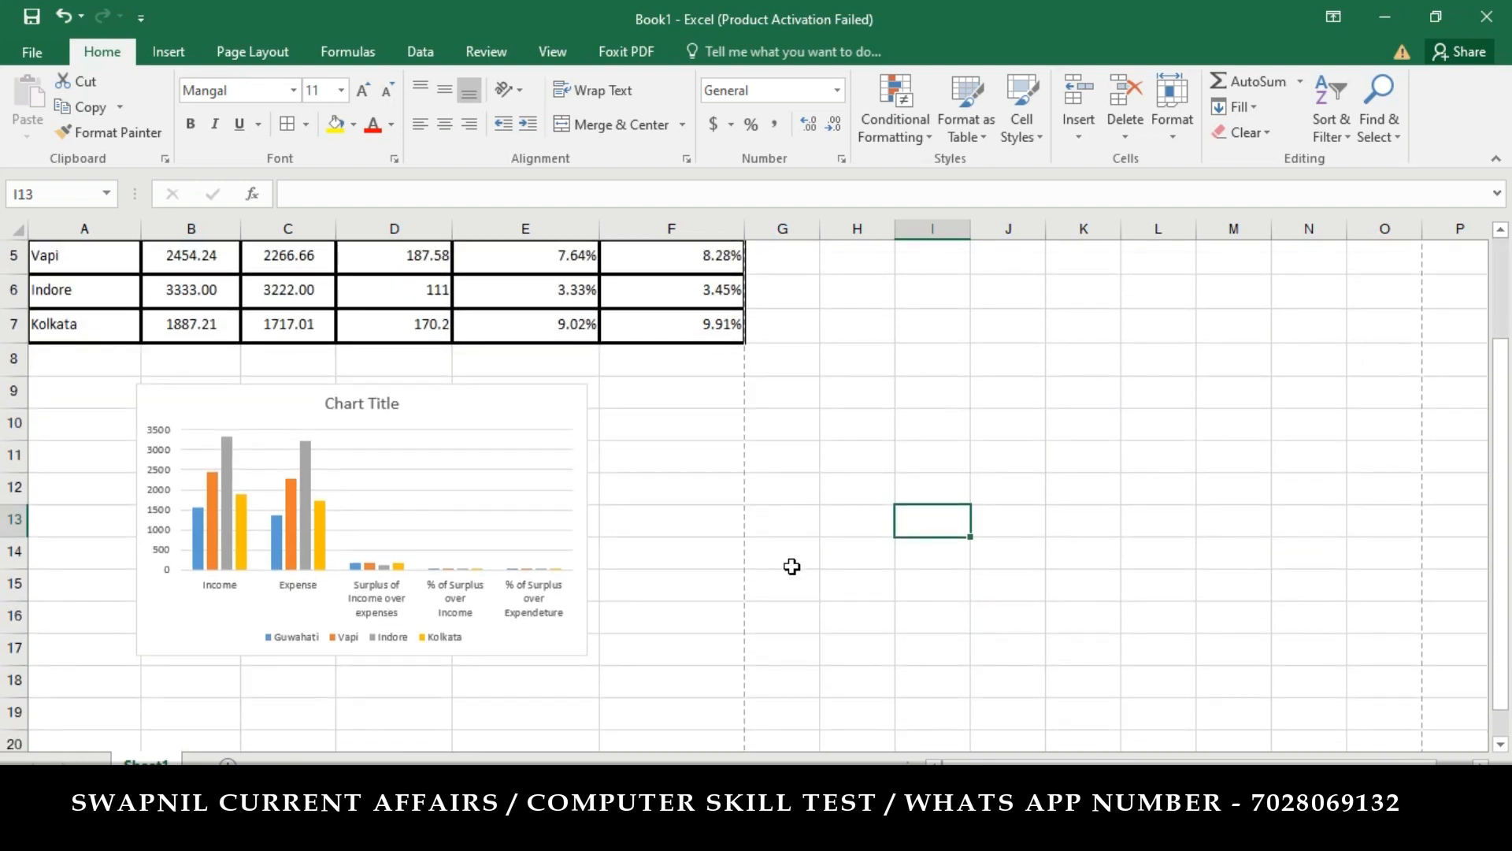
{"action": "scroll", "coordinate": [792, 566], "scroll_direction": "up", "scroll_amount": 1}
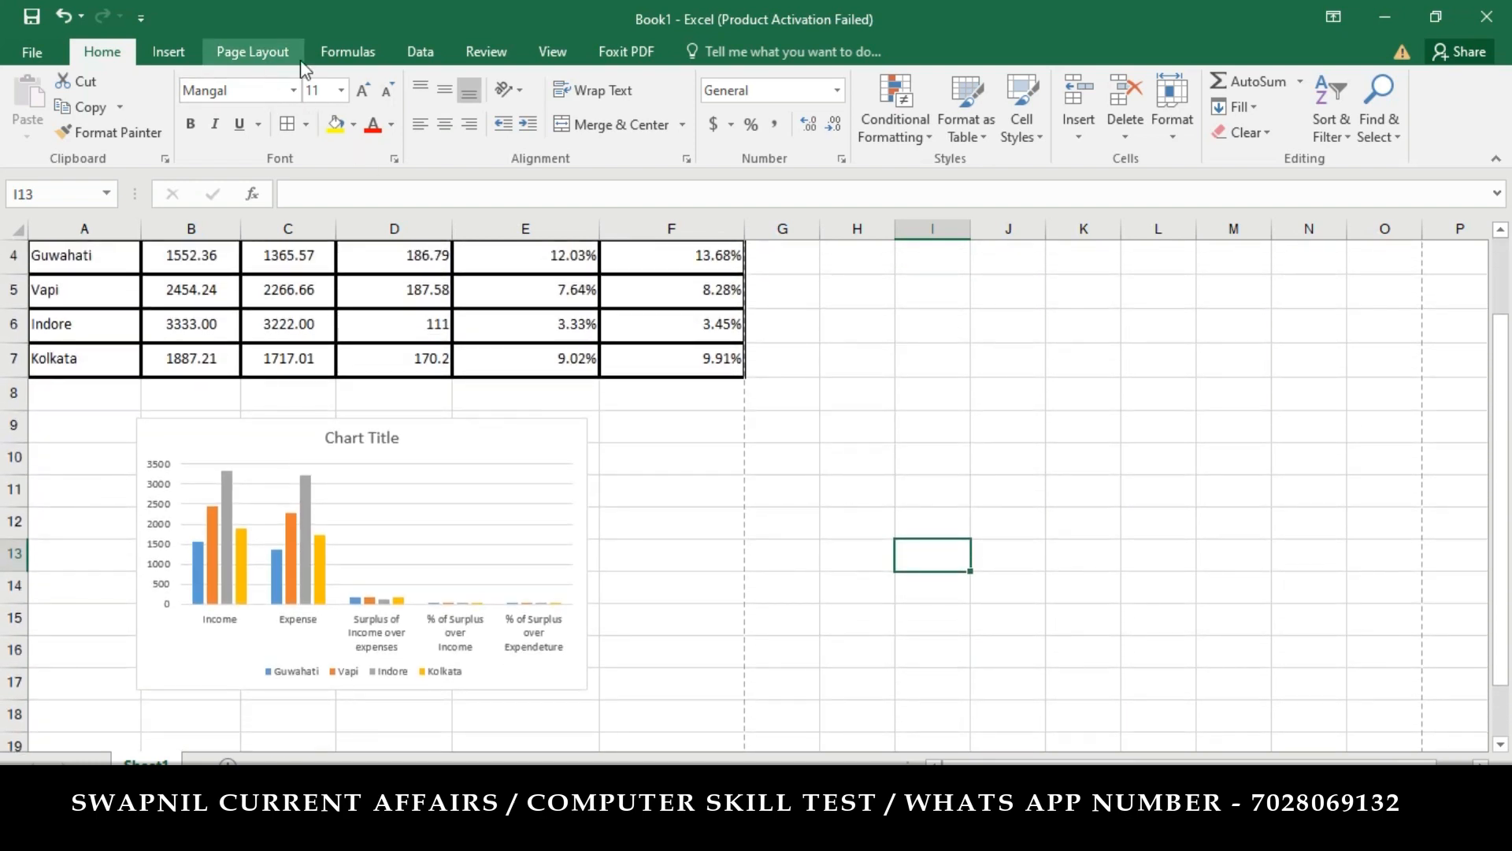
Step: Examine how the table and chart fit the page in Page Layout view and in Page Break Preview
{"action": "left_click", "coordinate": [535, 57]}
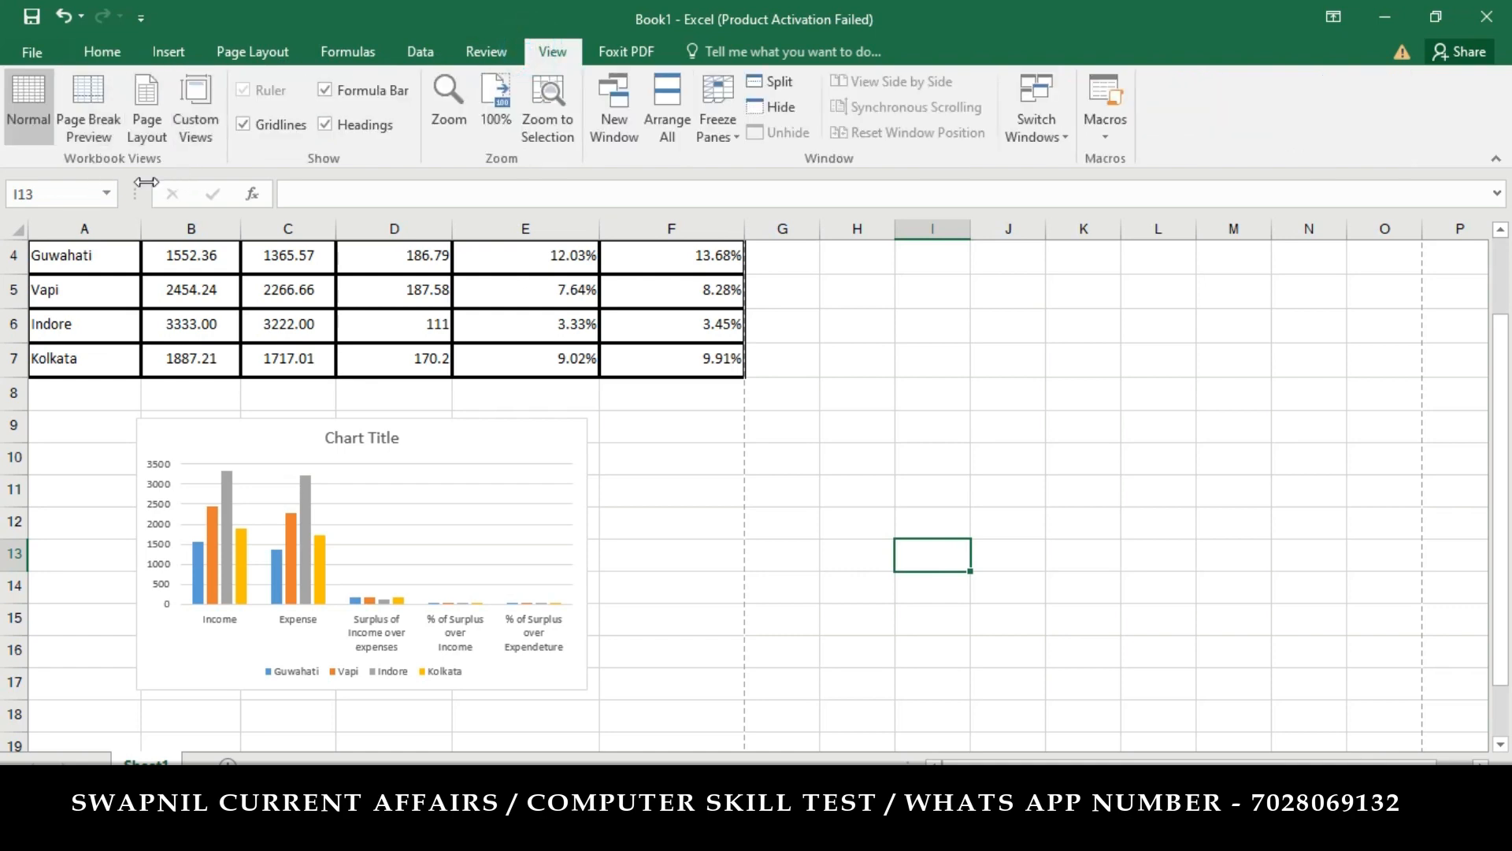
{"action": "left_click", "coordinate": [151, 99]}
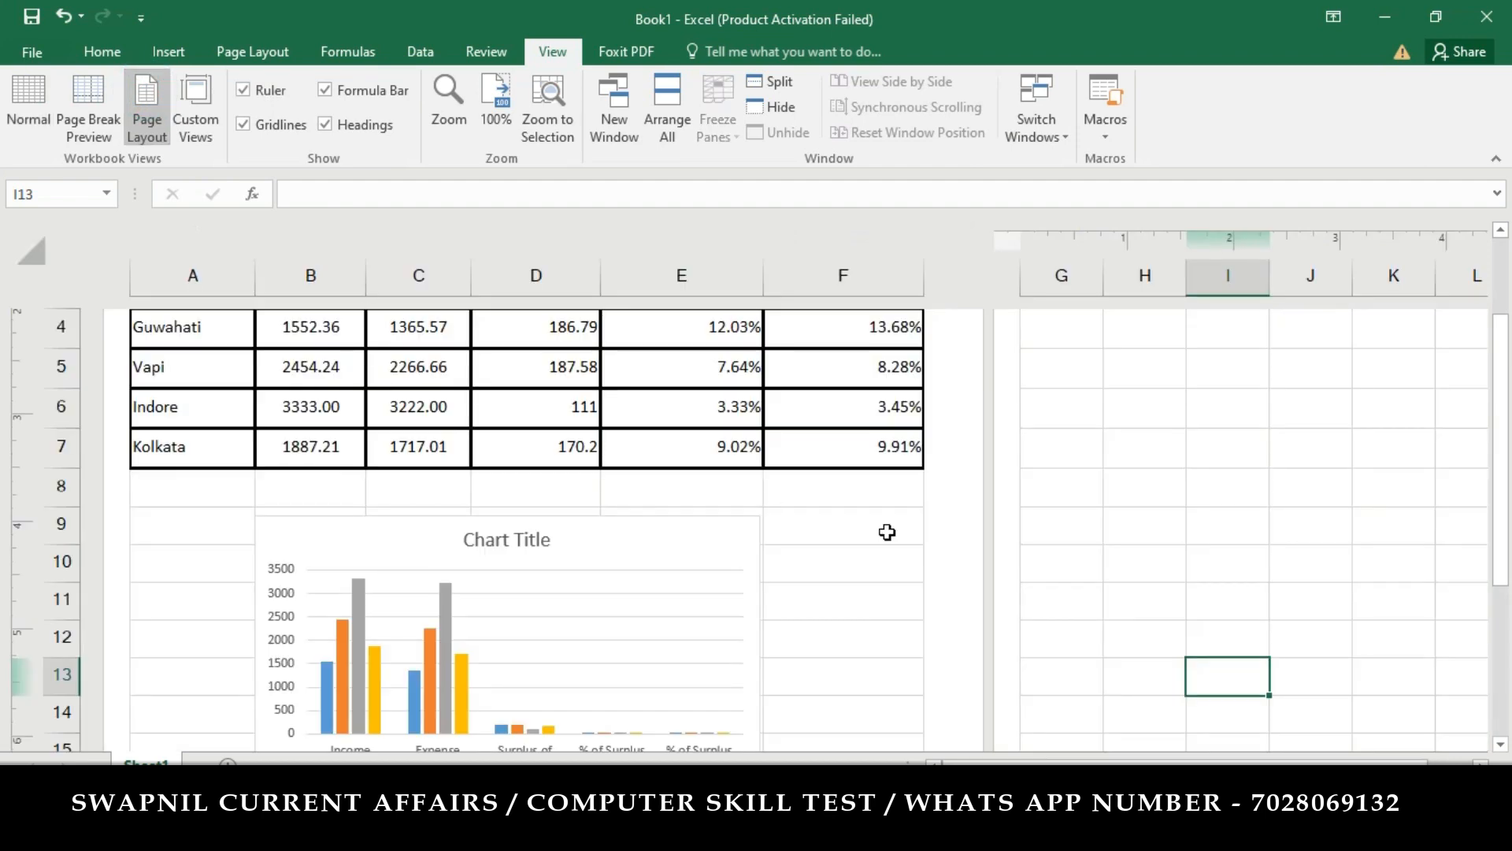
{"action": "scroll", "coordinate": [969, 612], "scroll_direction": "down", "scroll_amount": 2}
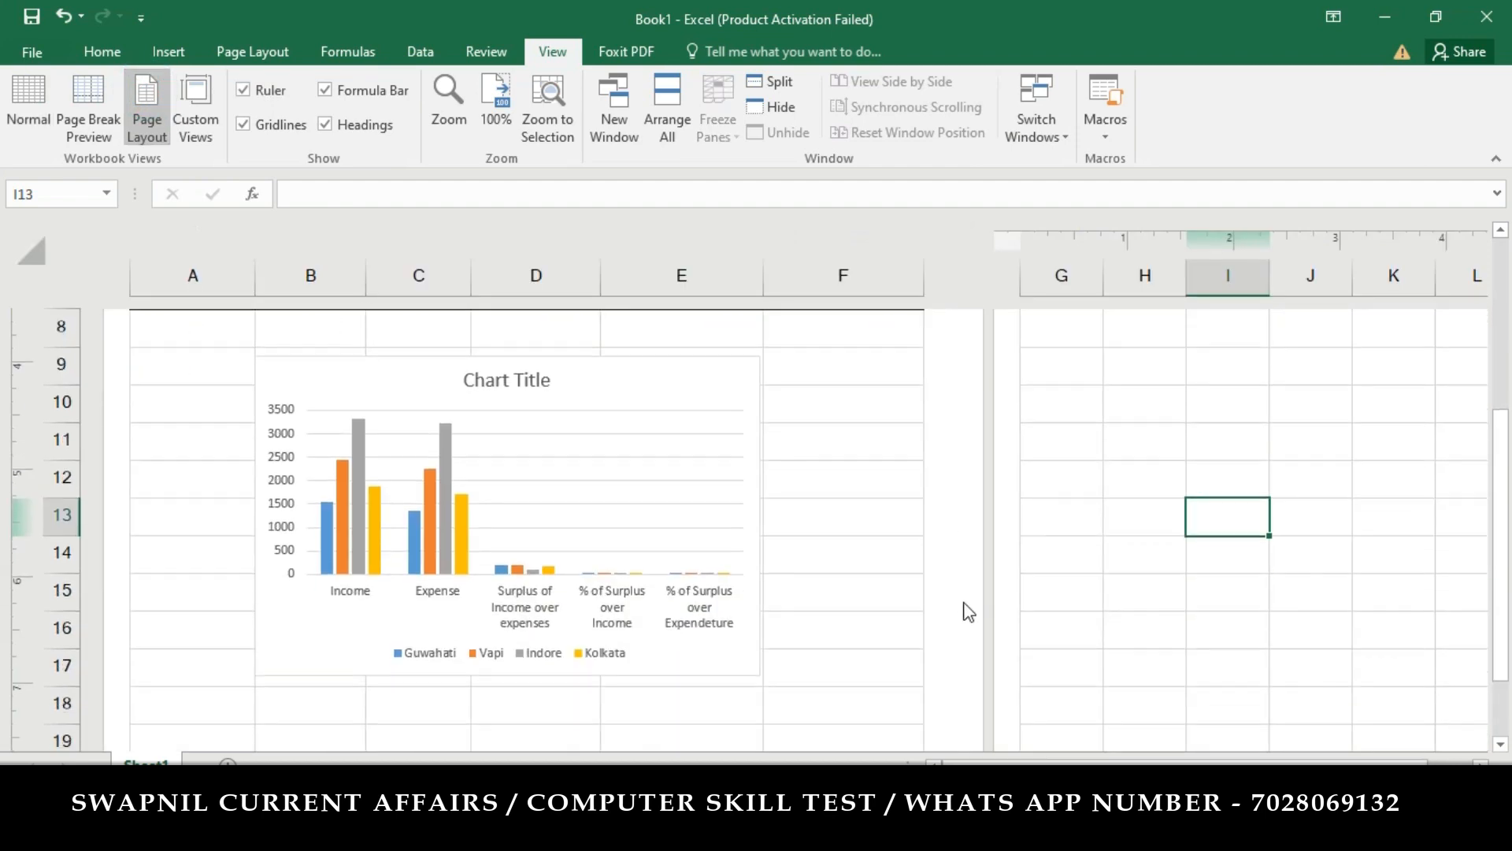
{"action": "scroll", "coordinate": [969, 612], "scroll_direction": "up", "scroll_amount": 3}
{"action": "scroll", "coordinate": [969, 612], "scroll_direction": "up", "scroll_amount": 1}
{"action": "scroll", "coordinate": [969, 612], "scroll_direction": "down", "scroll_amount": 2}
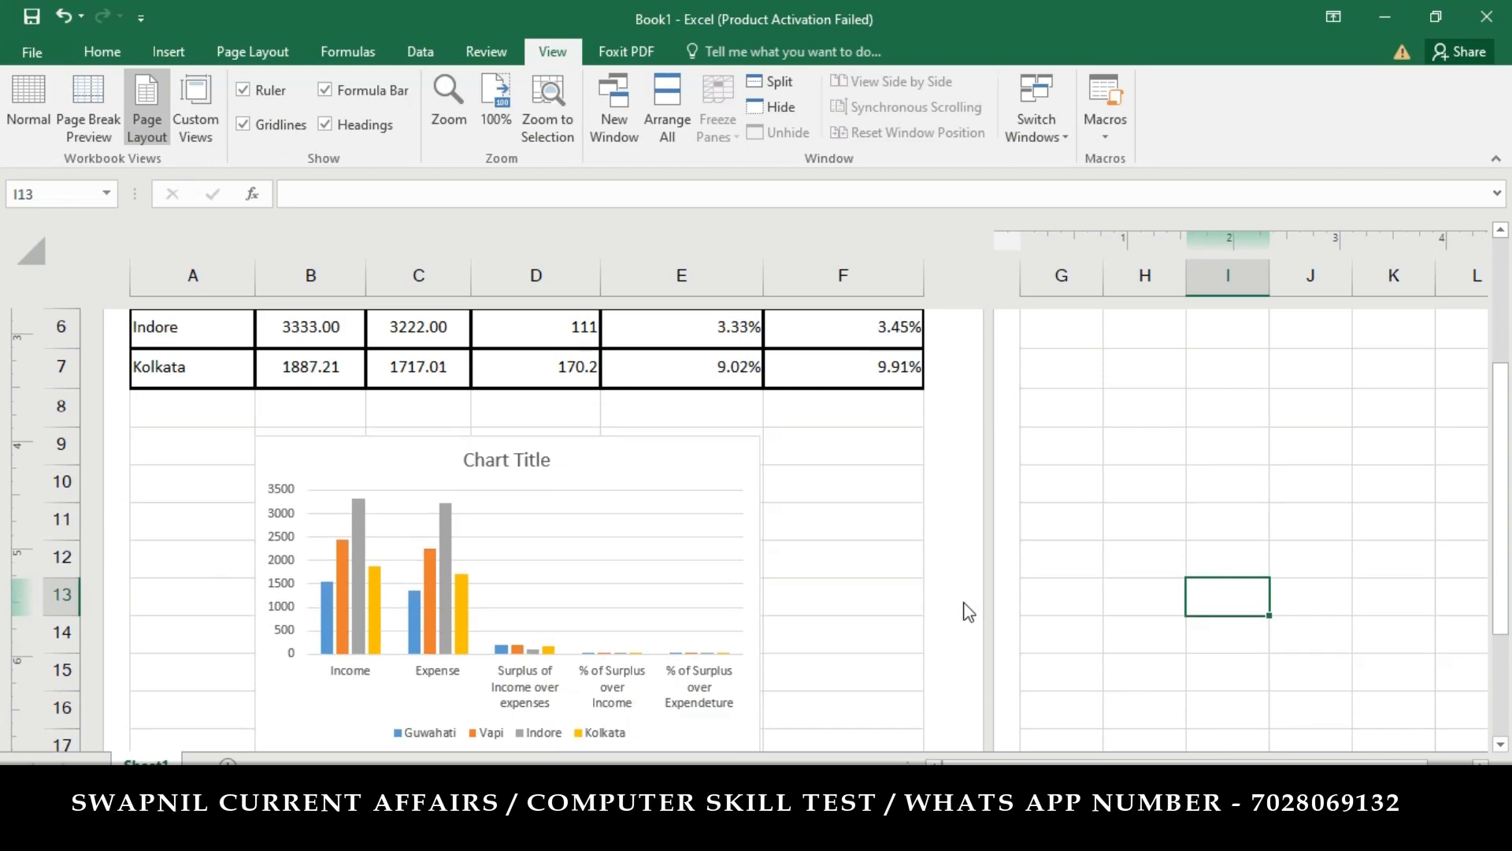
{"action": "scroll", "coordinate": [969, 612], "scroll_direction": "up", "scroll_amount": 1}
{"action": "left_click", "coordinate": [77, 89]}
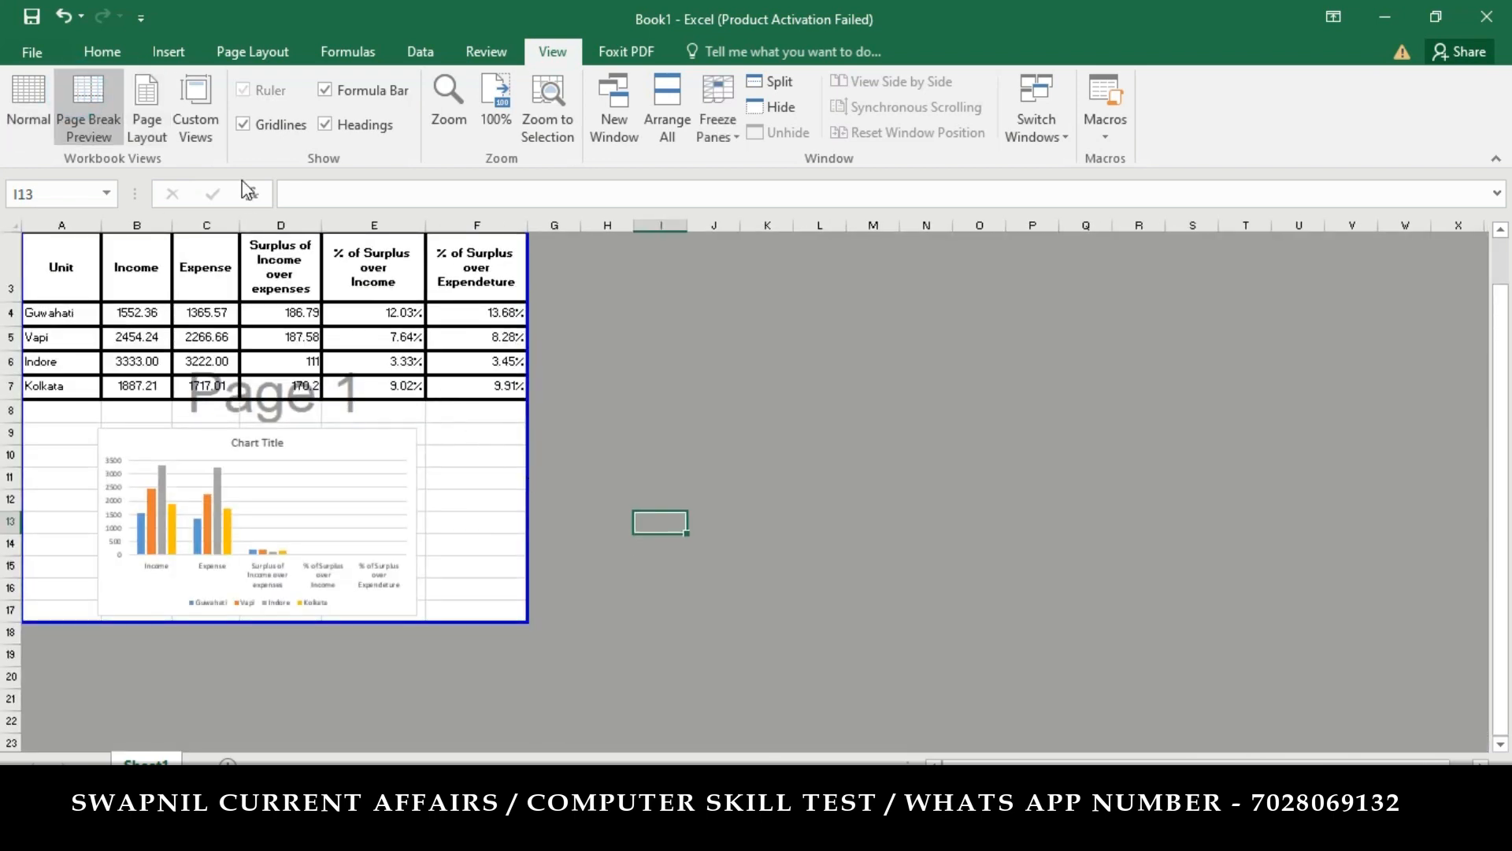
Step: Return the worksheet to Normal view and hide its gridlines
{"action": "left_click", "coordinate": [32, 114]}
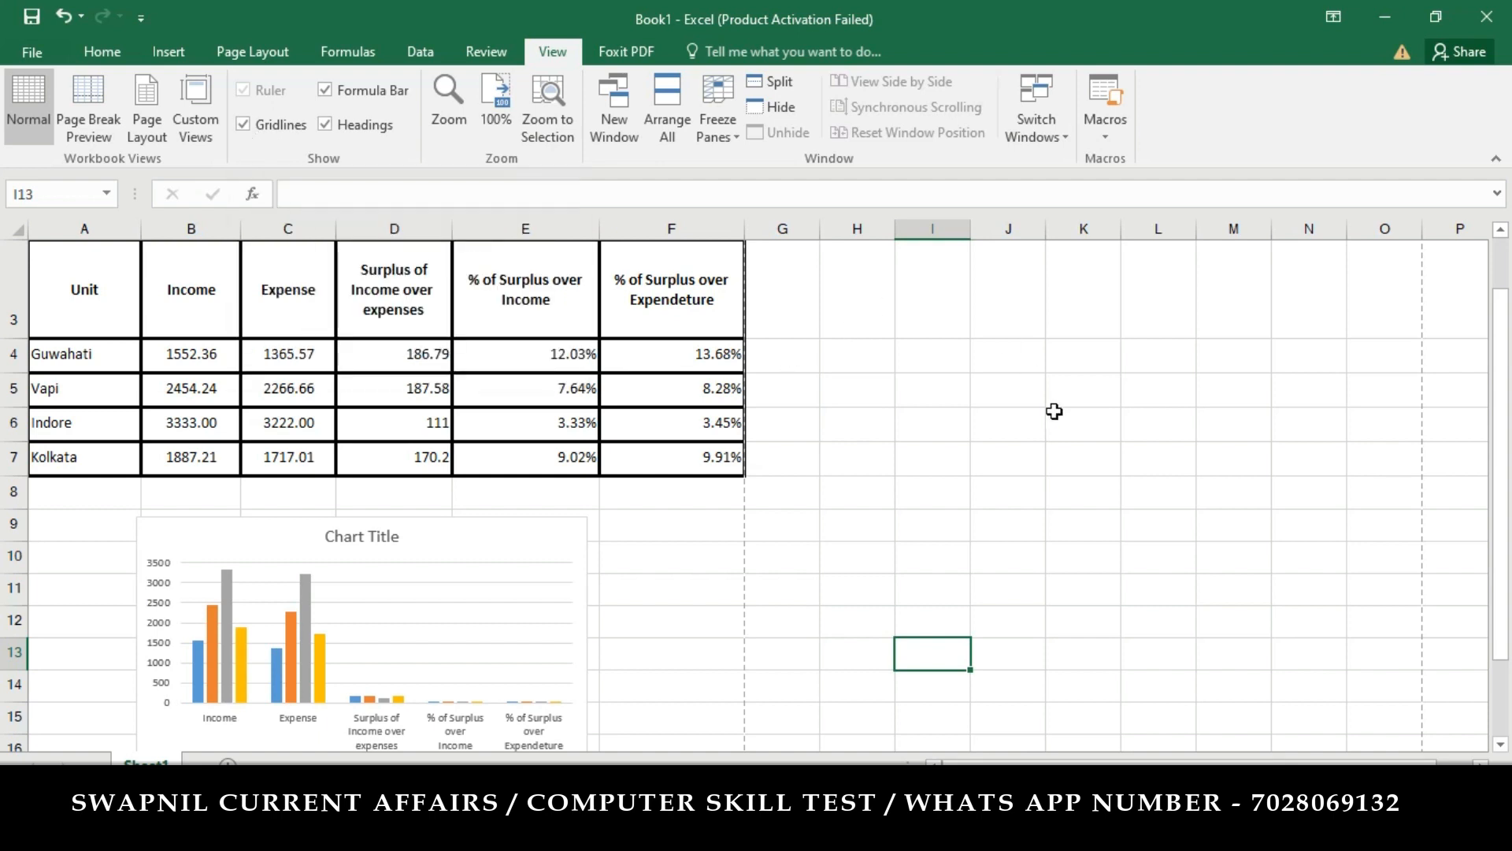
{"action": "left_click", "coordinate": [243, 124]}
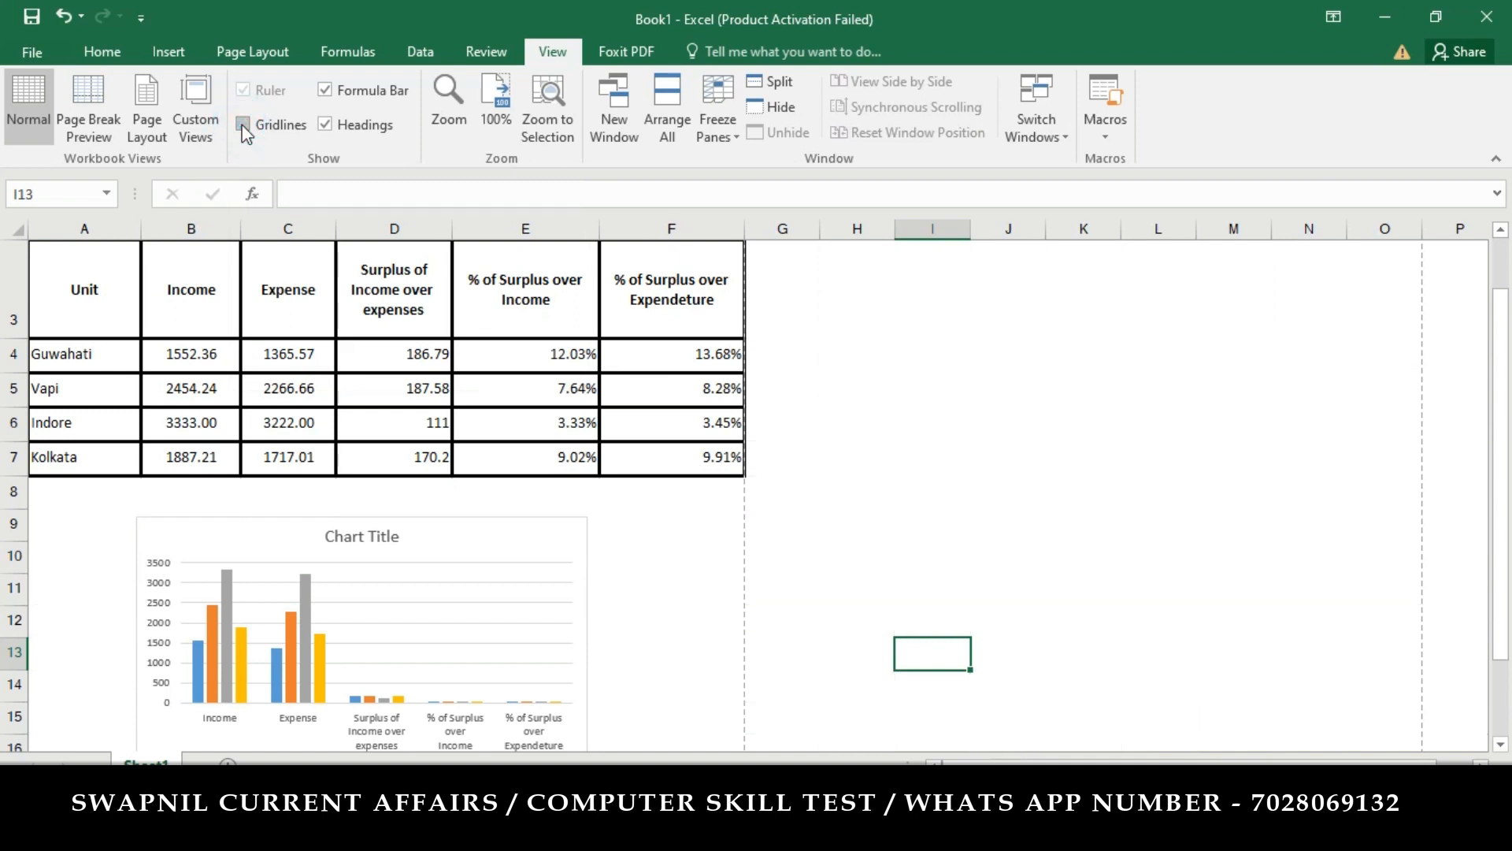
{"action": "left_click", "coordinate": [925, 543]}
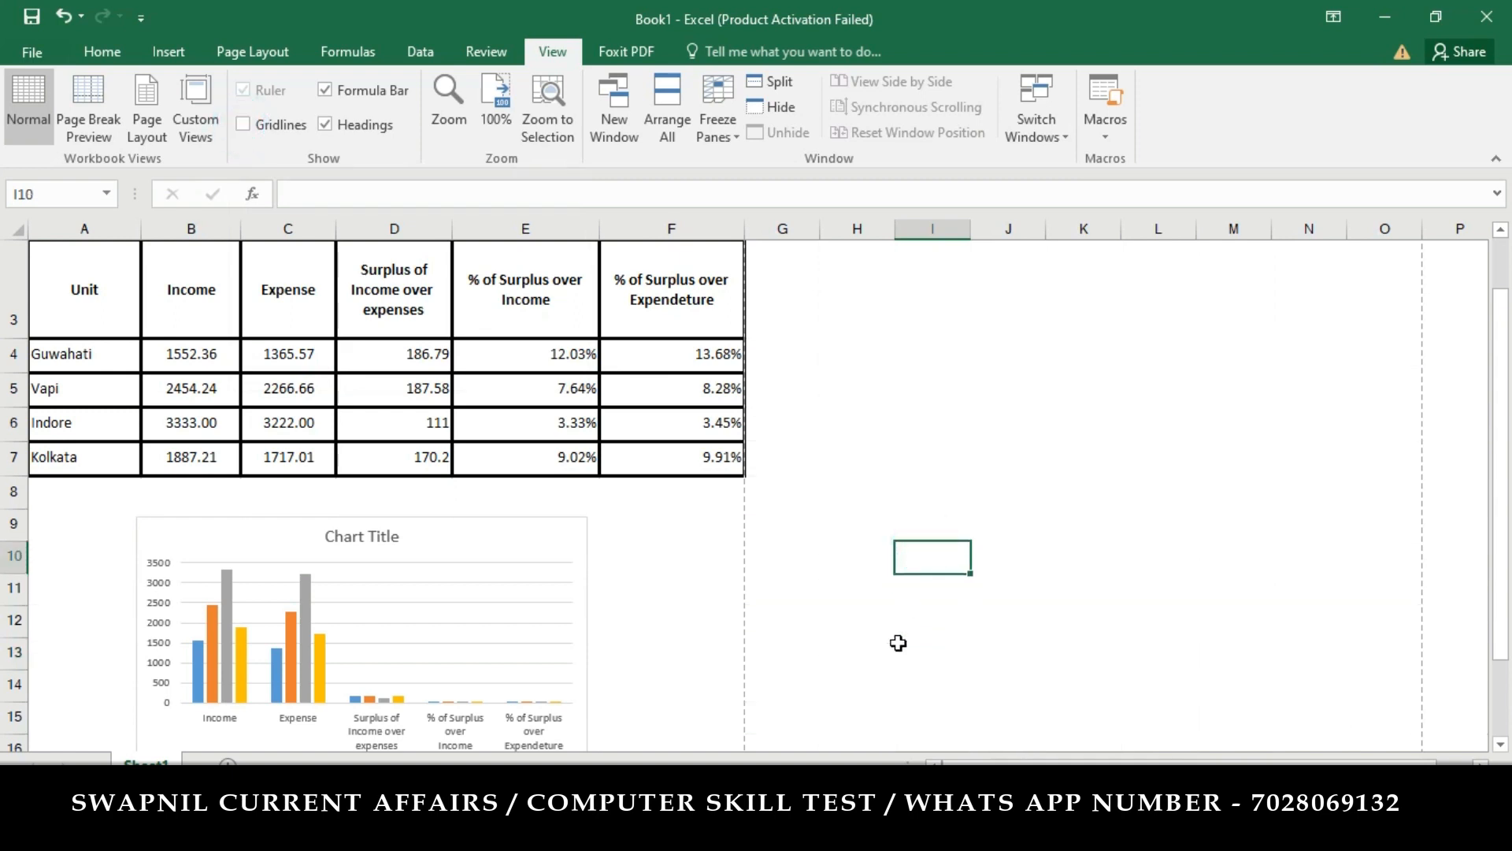
Step: Check the table and chart in the print preview, and turn the worksheet's gridlines back on
{"action": "scroll", "coordinate": [898, 643], "scroll_direction": "down", "scroll_amount": 3}
{"action": "scroll", "coordinate": [898, 642], "scroll_direction": "up", "scroll_amount": 4}
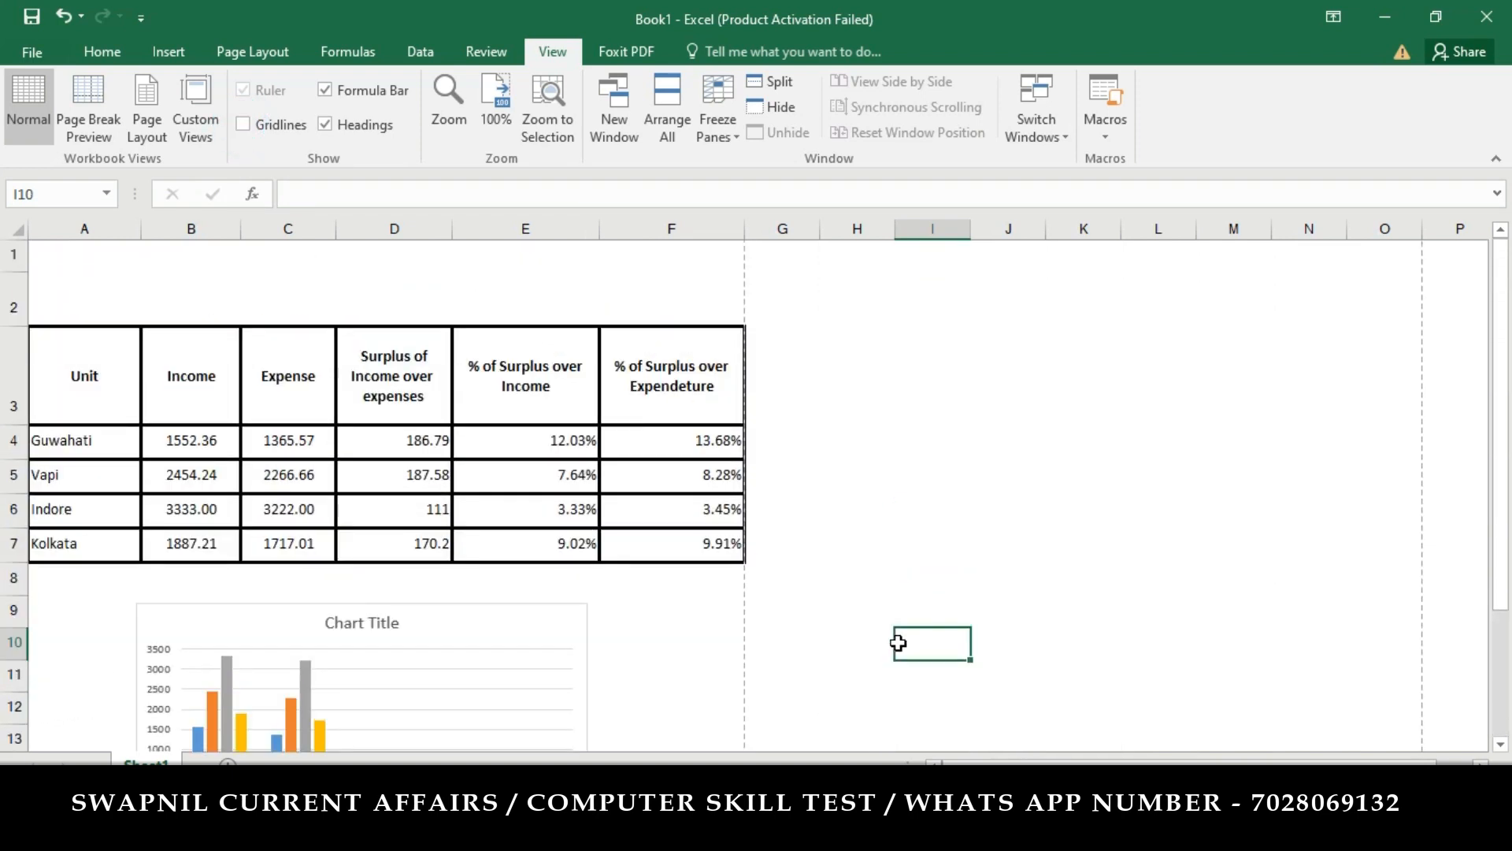
{"action": "scroll", "coordinate": [898, 643], "scroll_direction": "down", "scroll_amount": 2}
{"action": "scroll", "coordinate": [898, 643], "scroll_direction": "up", "scroll_amount": 1}
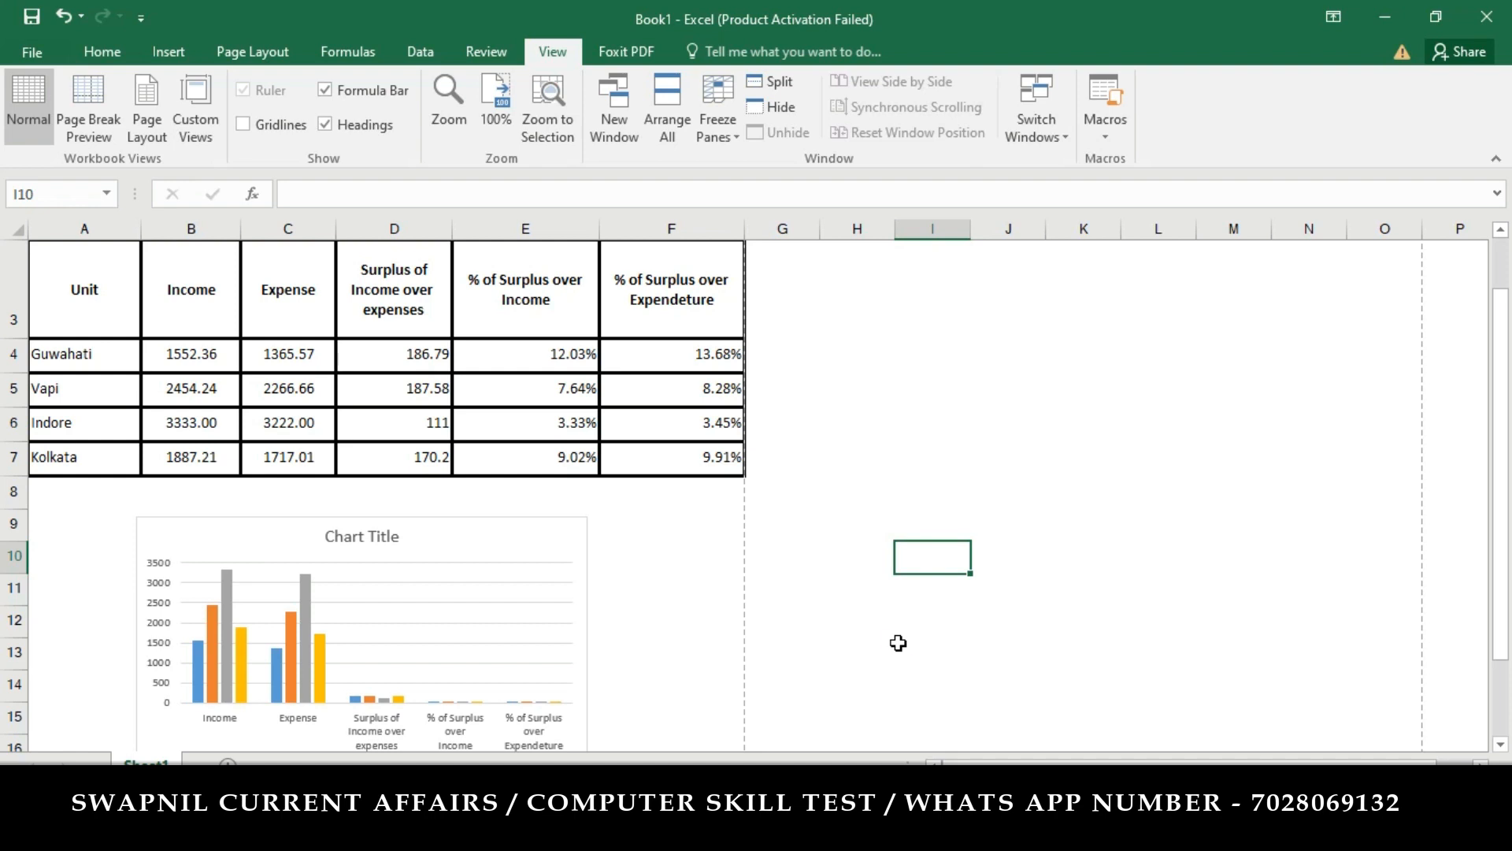
{"action": "key", "text": "ctrl+p"}
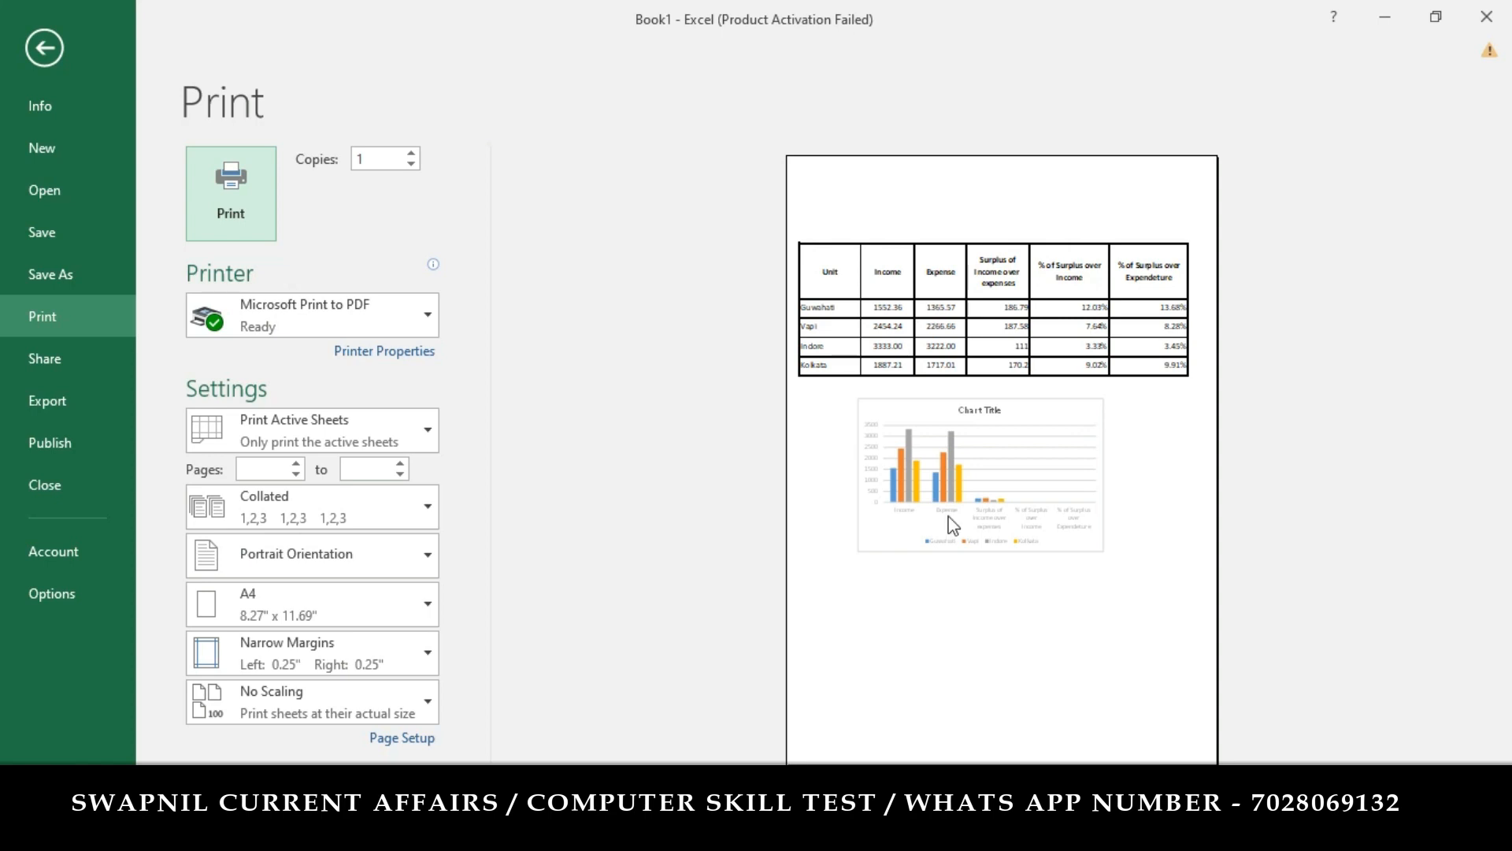
{"action": "left_click", "coordinate": [41, 48]}
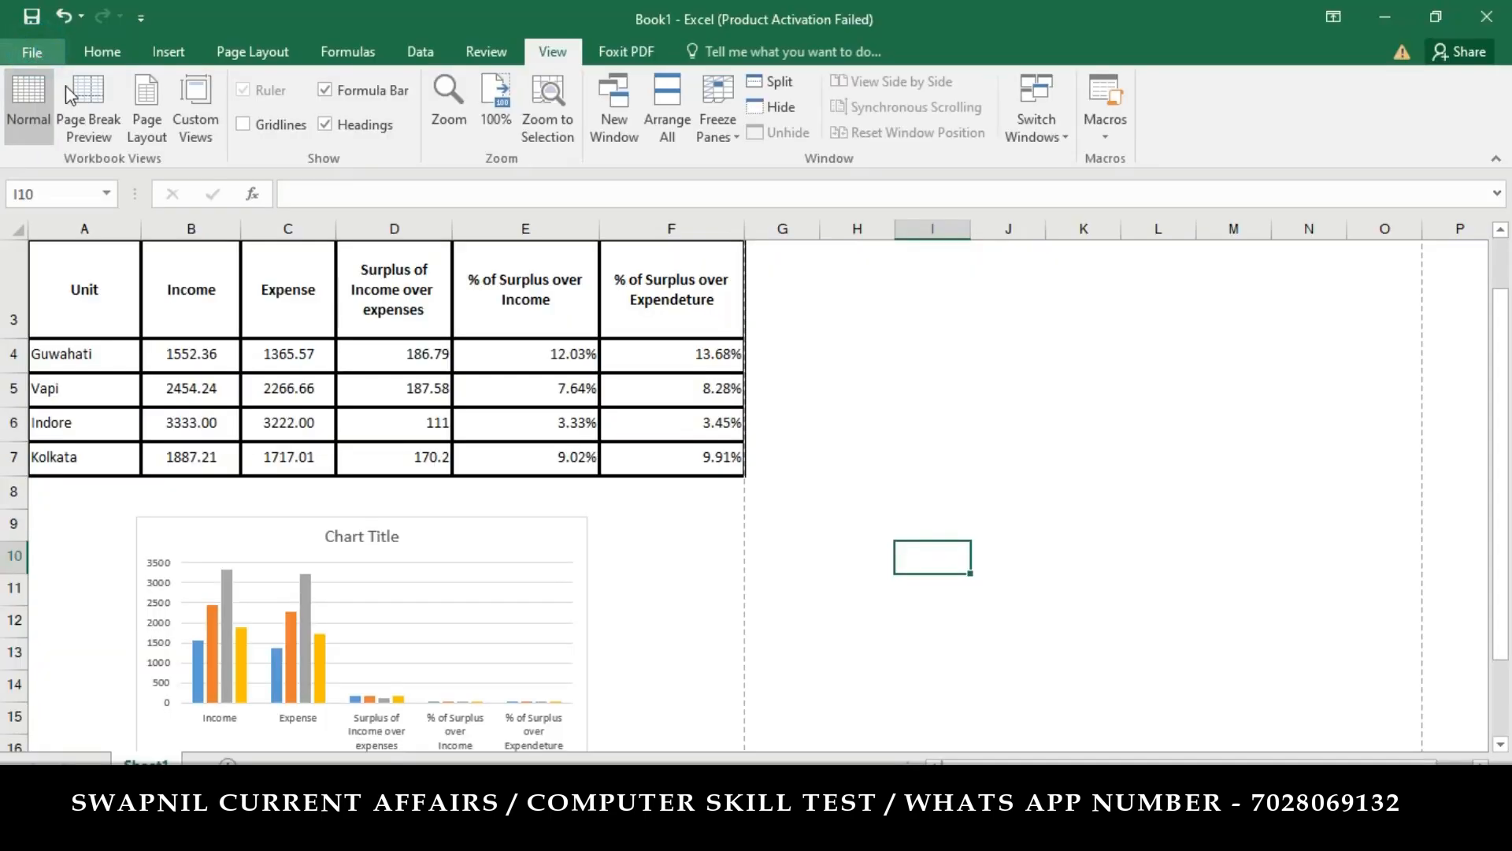
{"action": "left_click", "coordinate": [241, 125]}
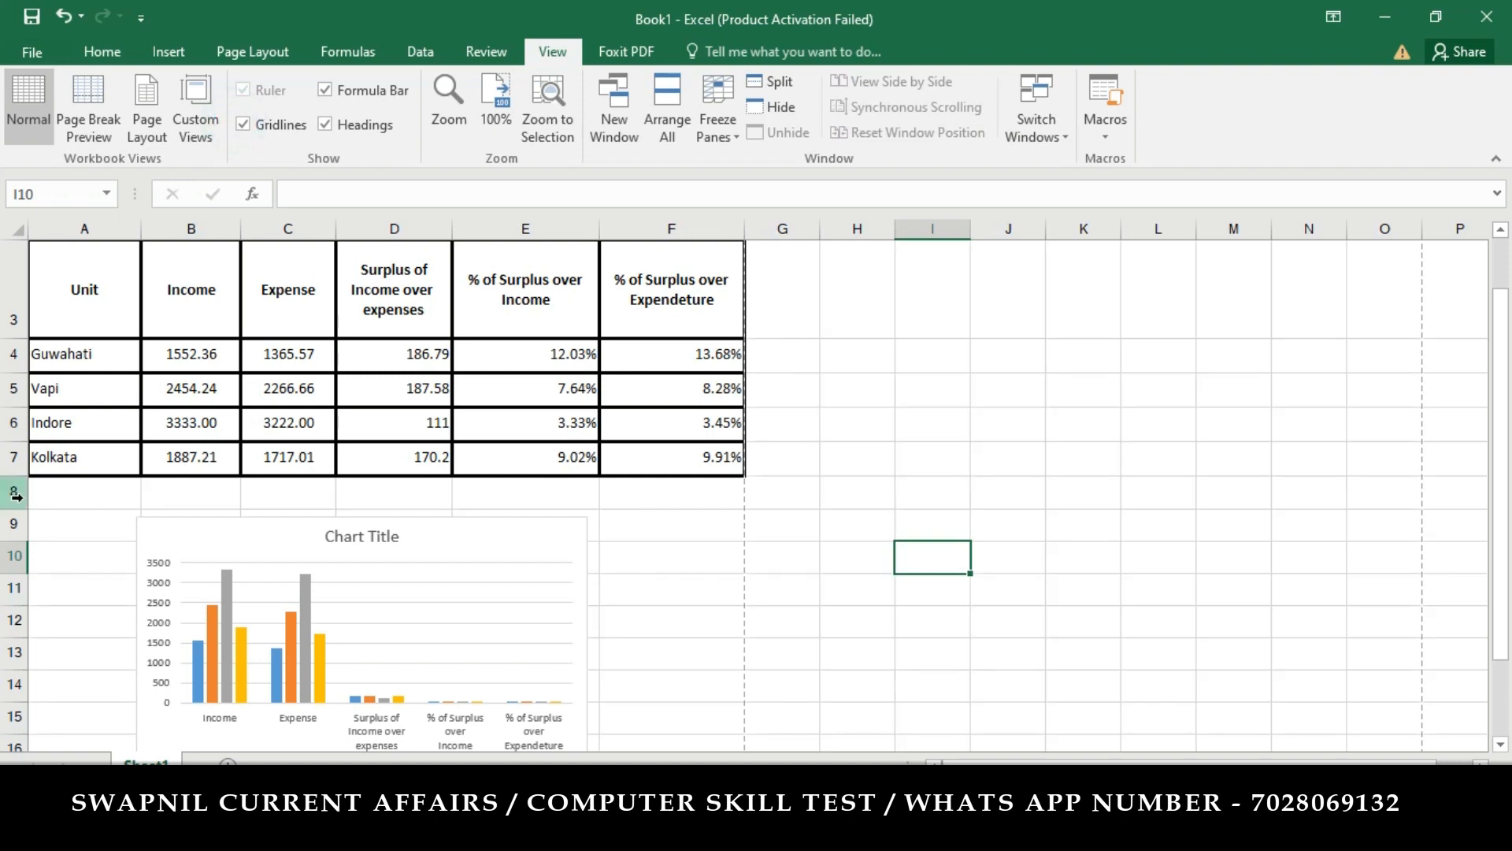
Step: Insert a page break above row 8, between the table and the chart
{"action": "left_click", "coordinate": [15, 494]}
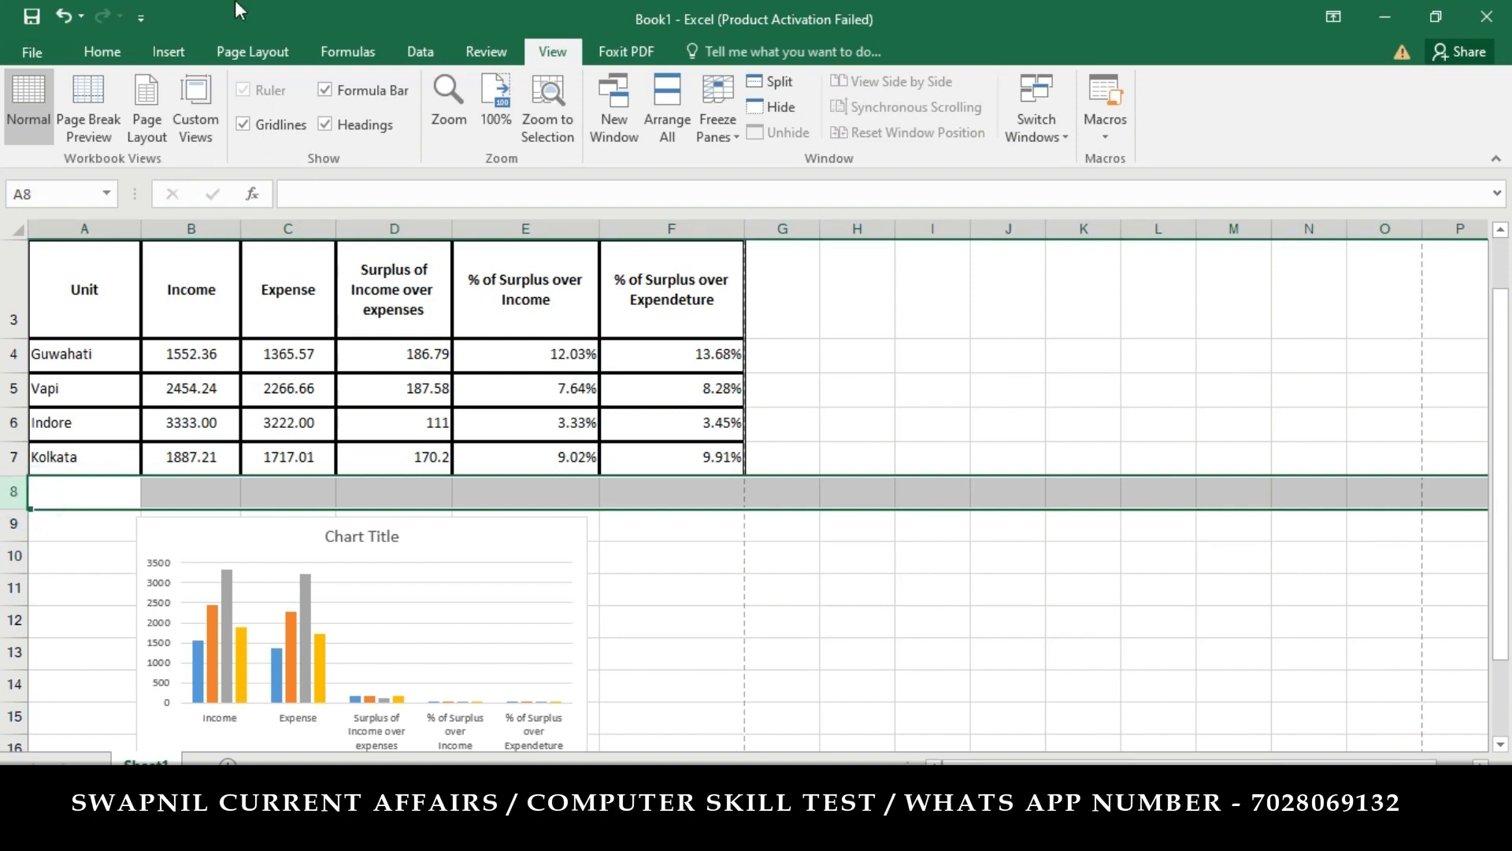
{"action": "left_click", "coordinate": [256, 51]}
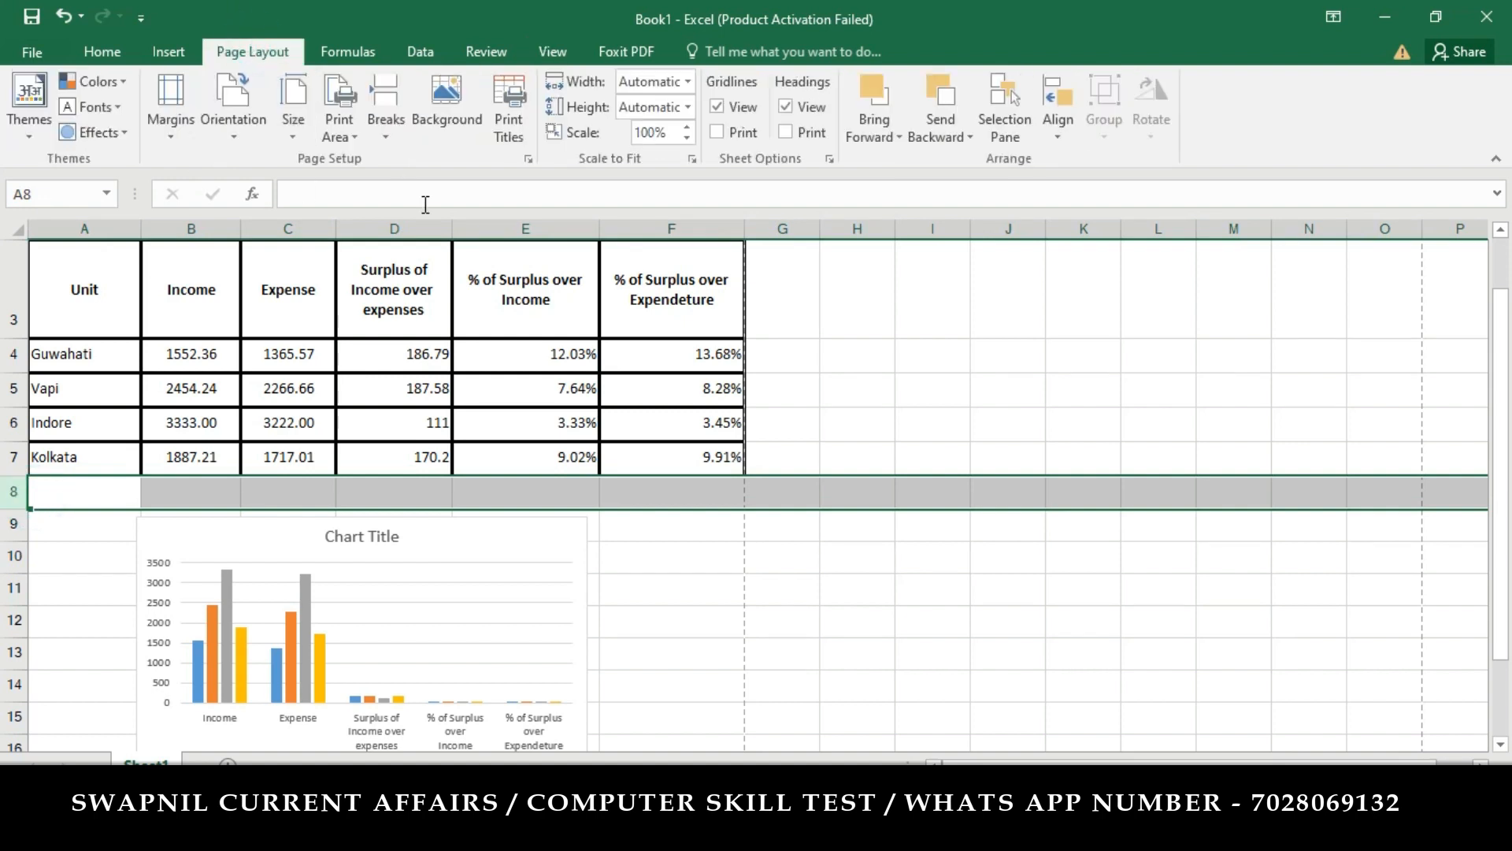
{"action": "left_click", "coordinate": [381, 130]}
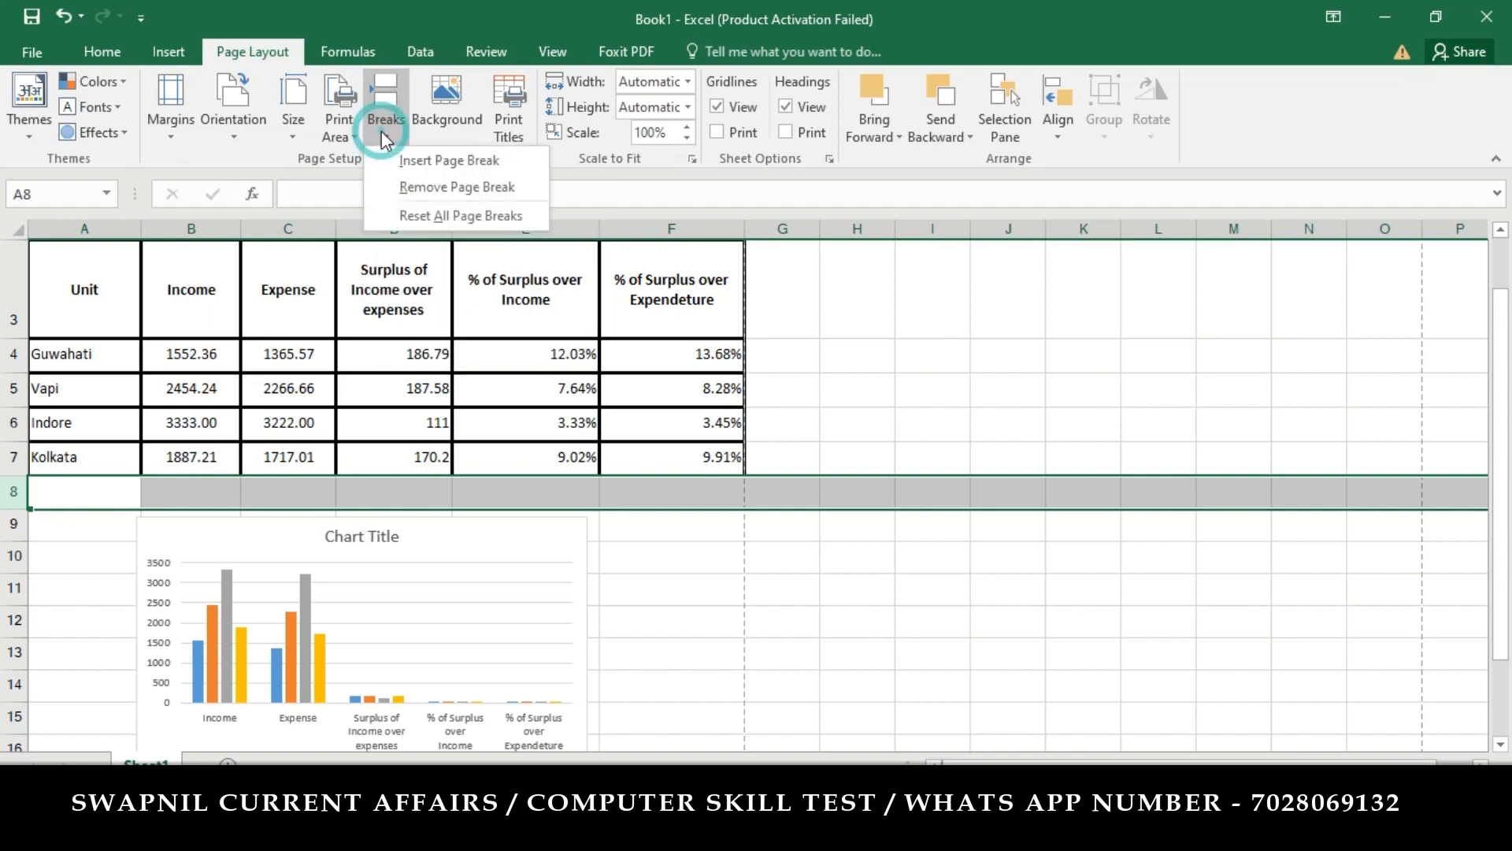
{"action": "left_click", "coordinate": [446, 160]}
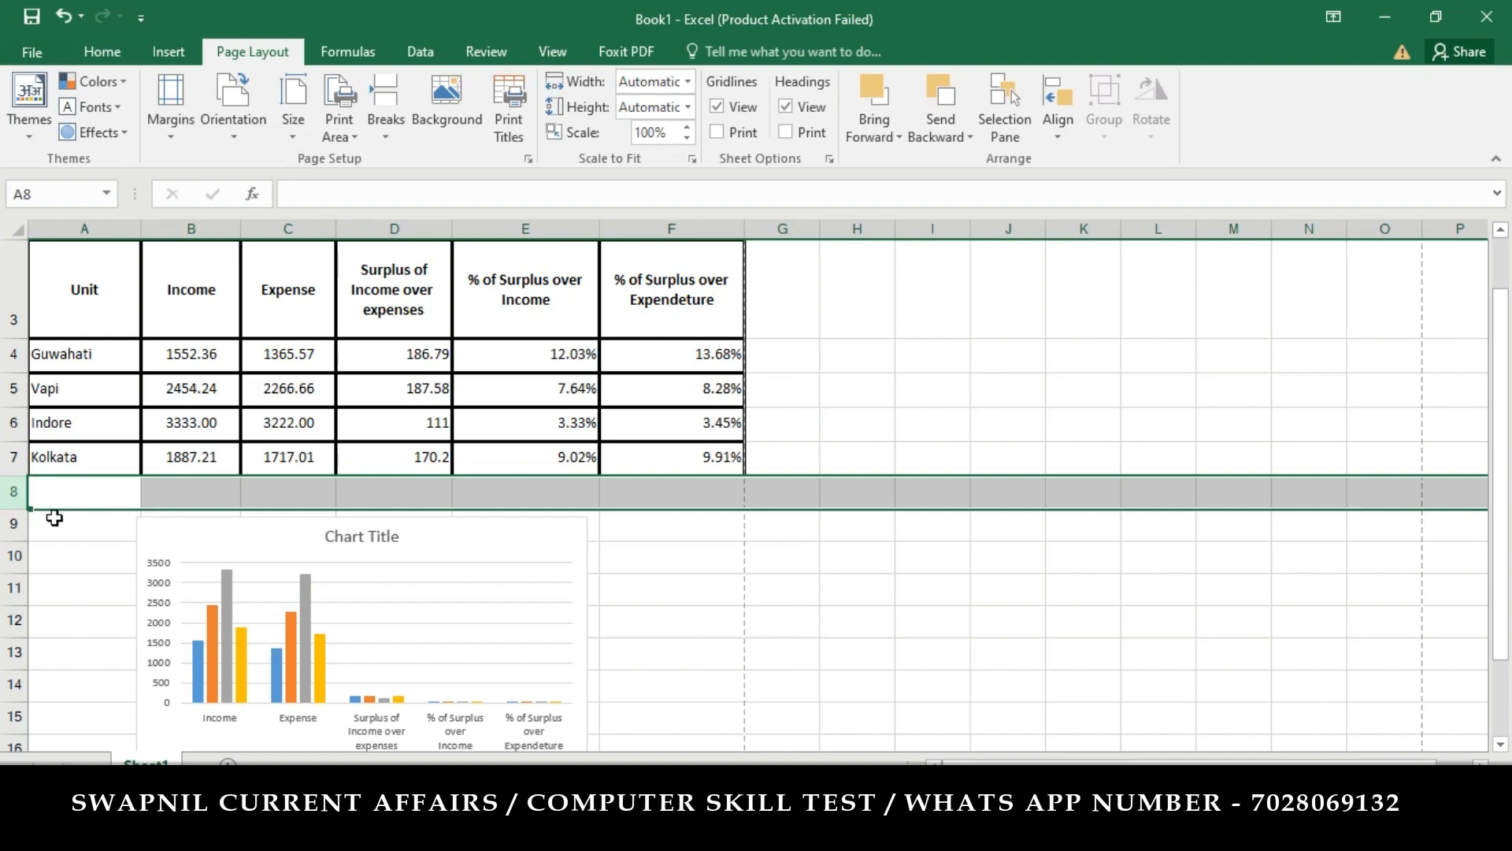
Step: Examine both pages in the print preview to see how the page break divides the table and chart, and return to the worksheet
{"action": "scroll", "coordinate": [947, 418], "scroll_direction": "up", "scroll_amount": 1}
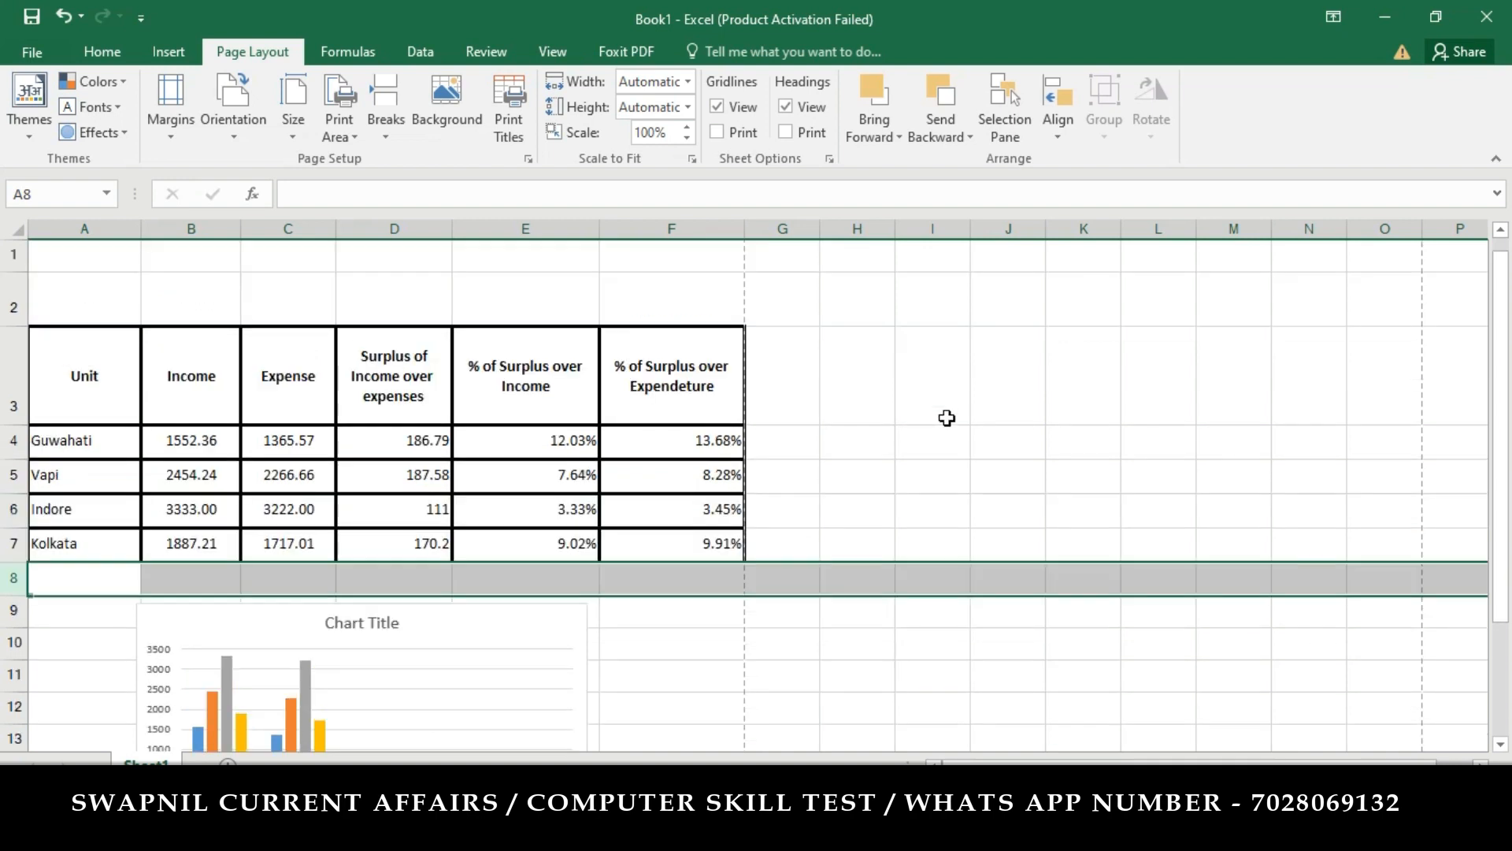
{"action": "key", "text": "ctrl+p"}
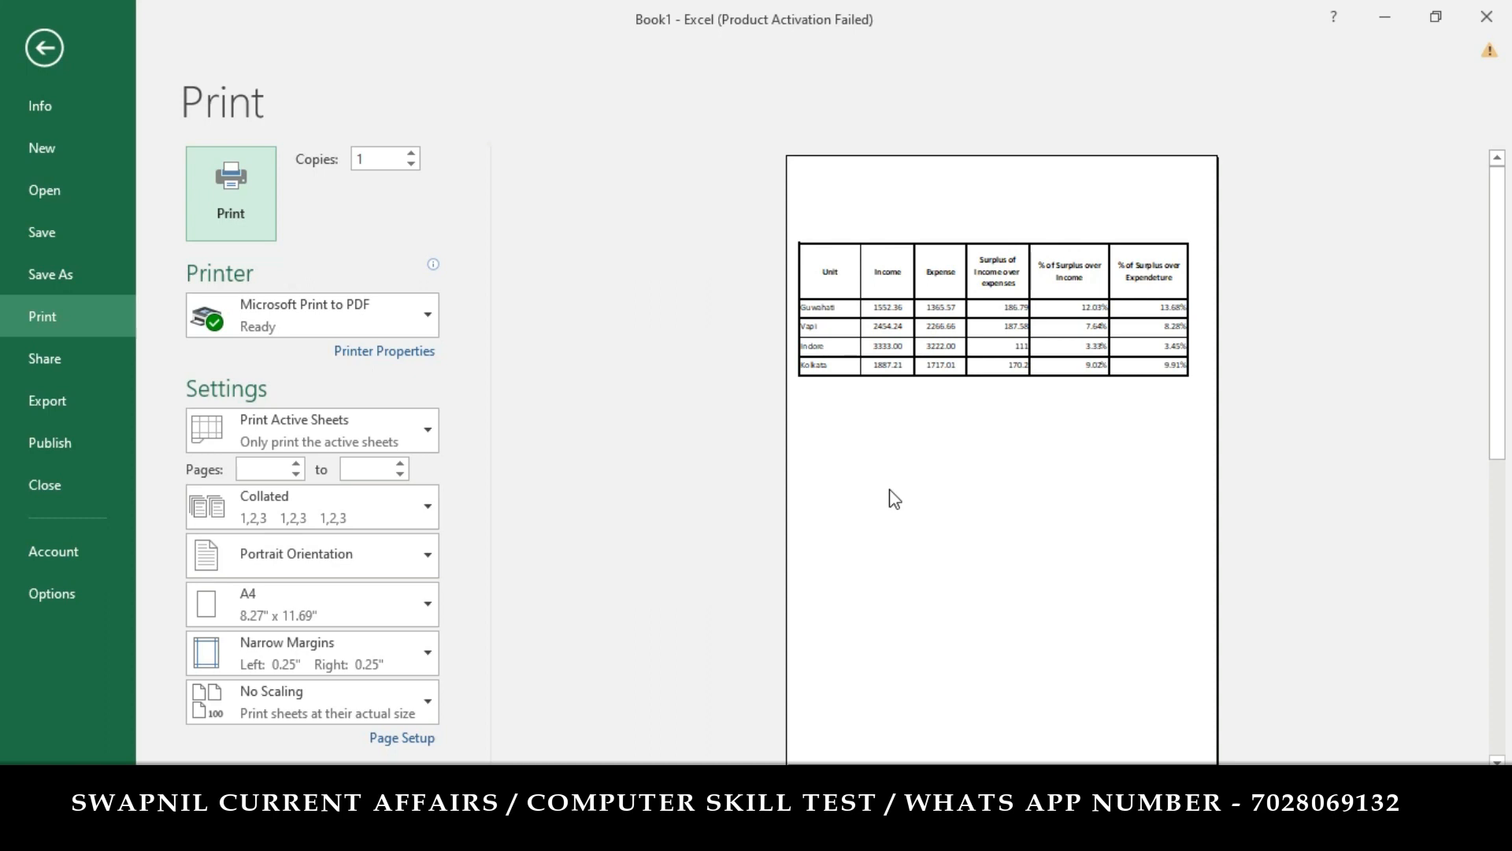
{"action": "left_click", "coordinate": [603, 788]}
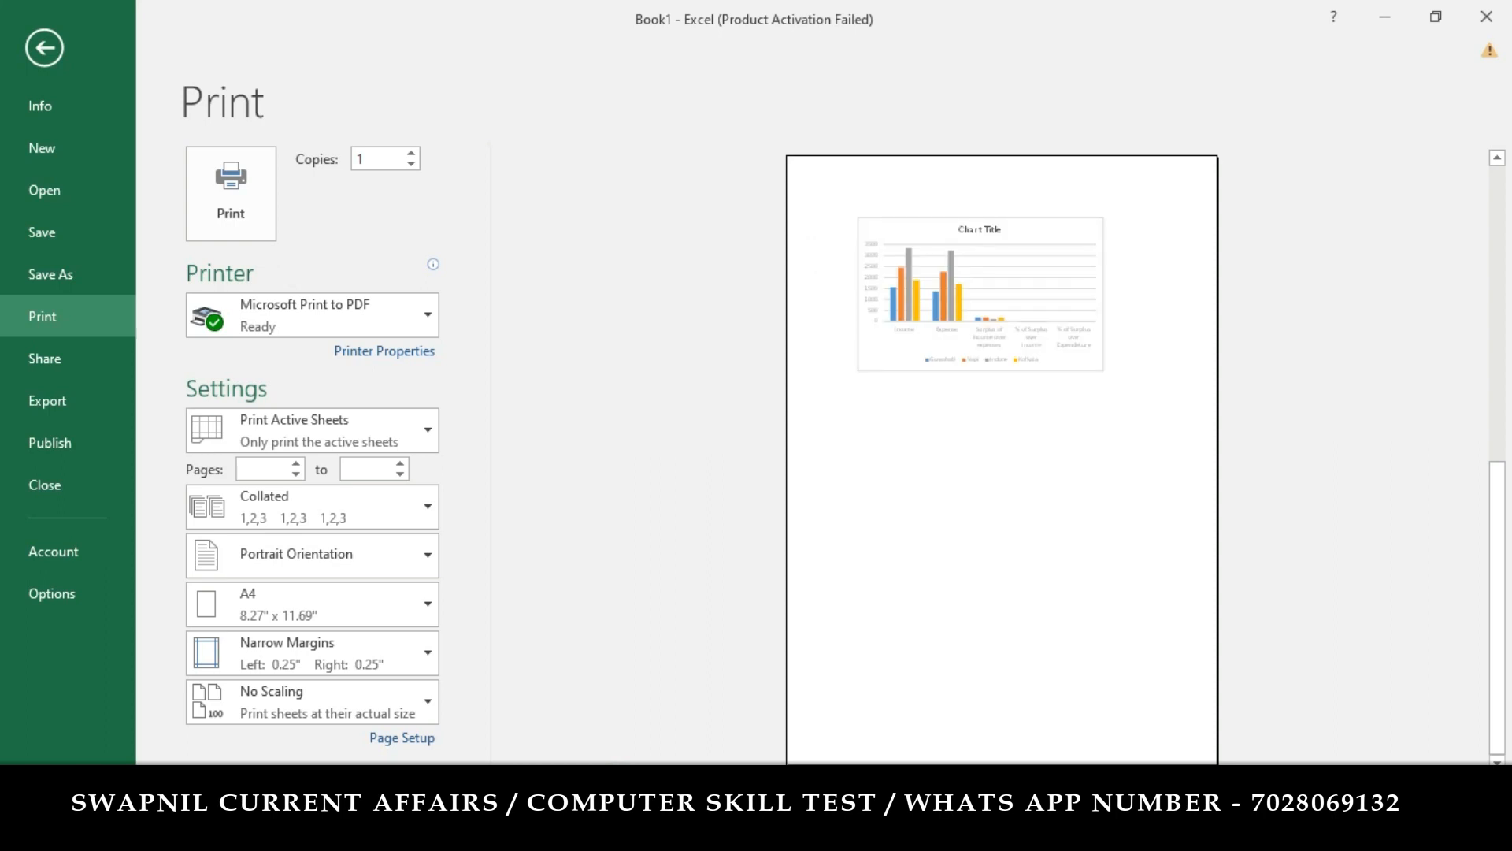
{"action": "scroll", "coordinate": [557, 544], "scroll_direction": "up", "scroll_amount": 1}
{"action": "left_click", "coordinate": [44, 48]}
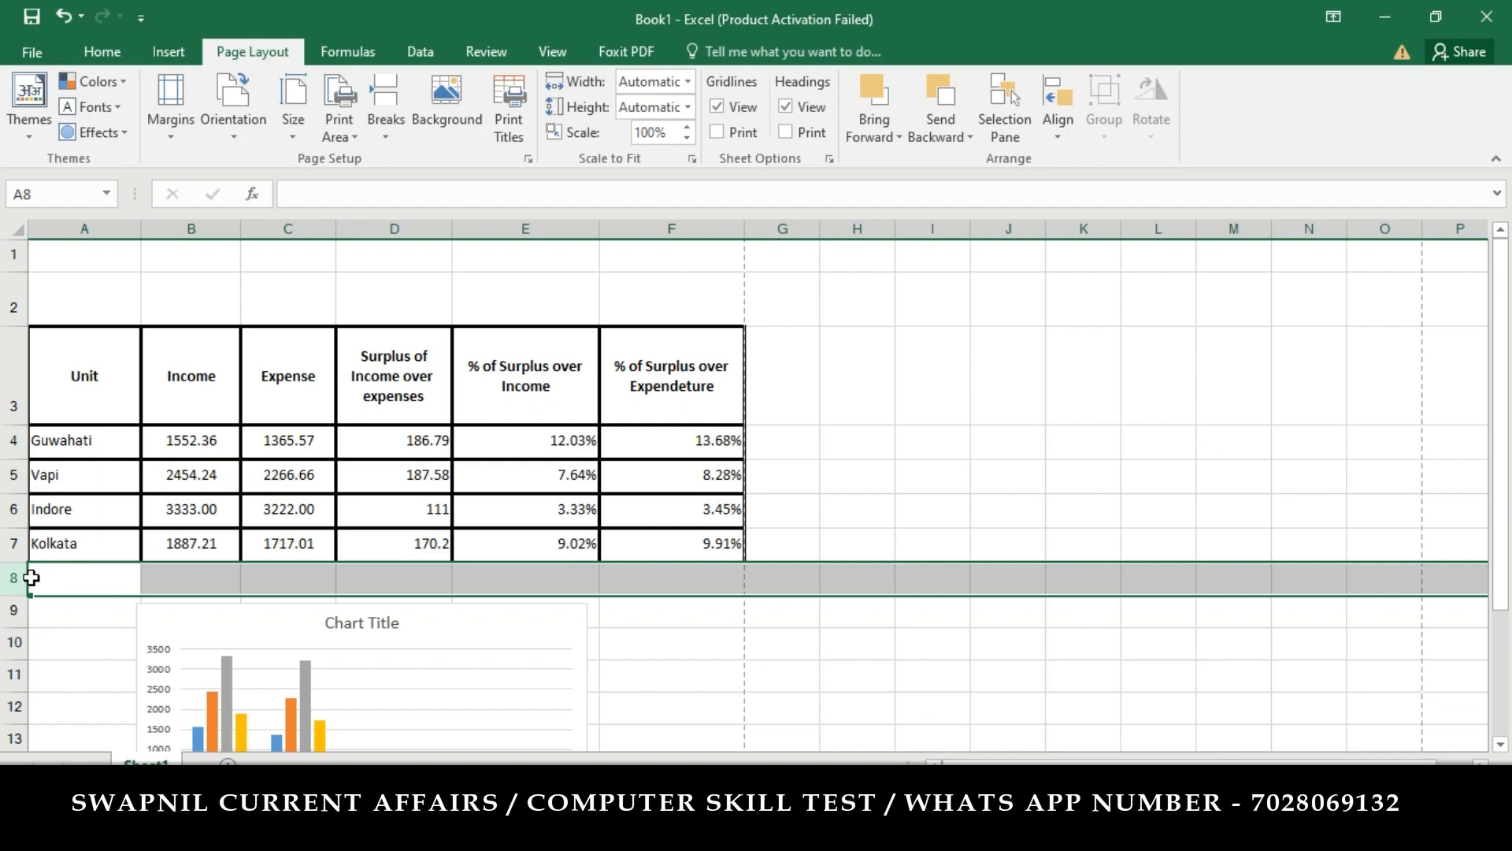
Step: Remove the page break above row 8
{"action": "left_click", "coordinate": [18, 577]}
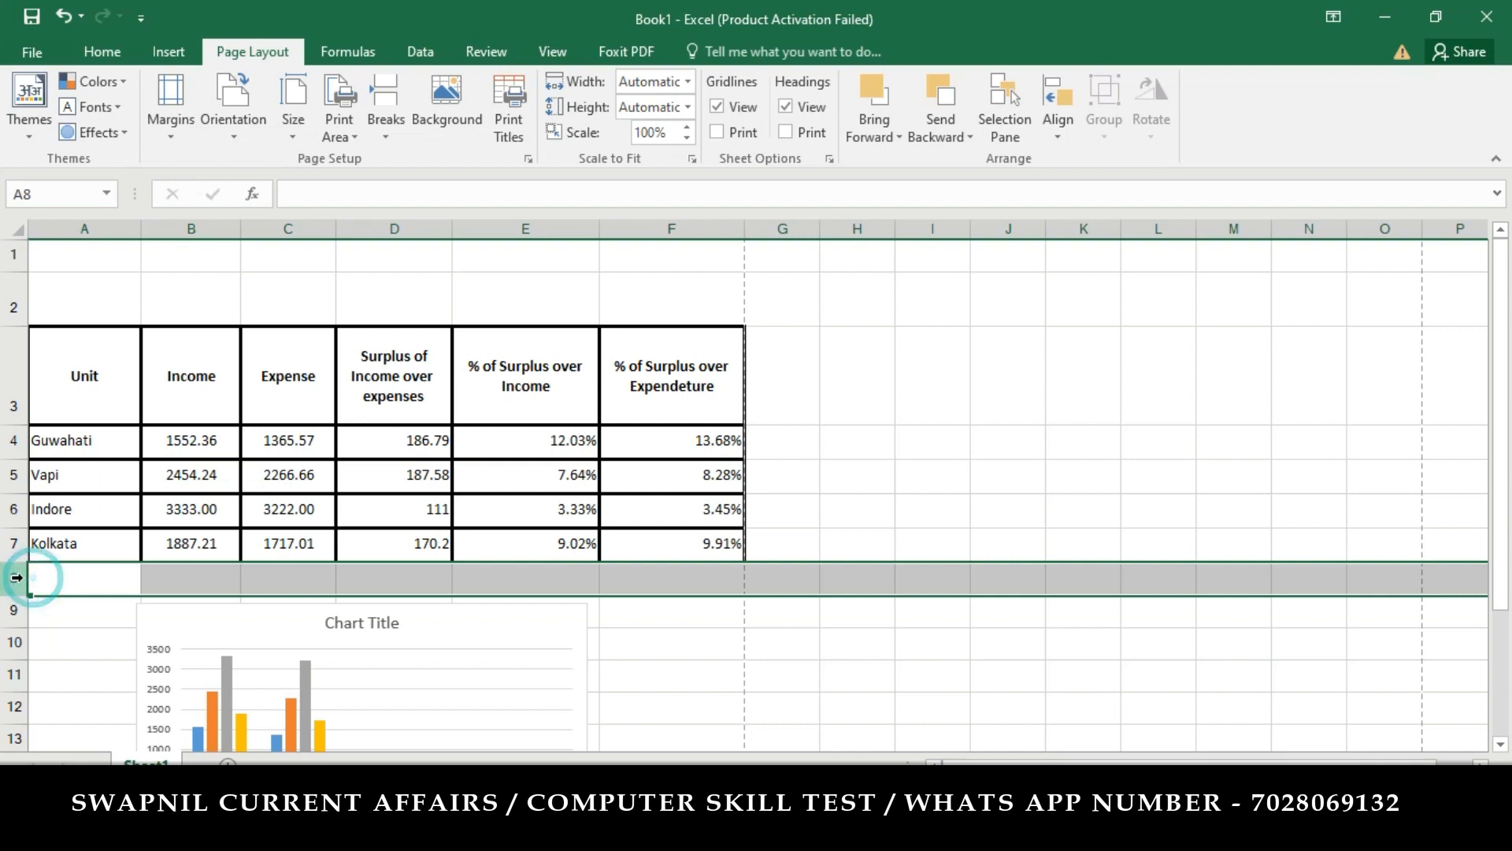
{"action": "left_click", "coordinate": [381, 135]}
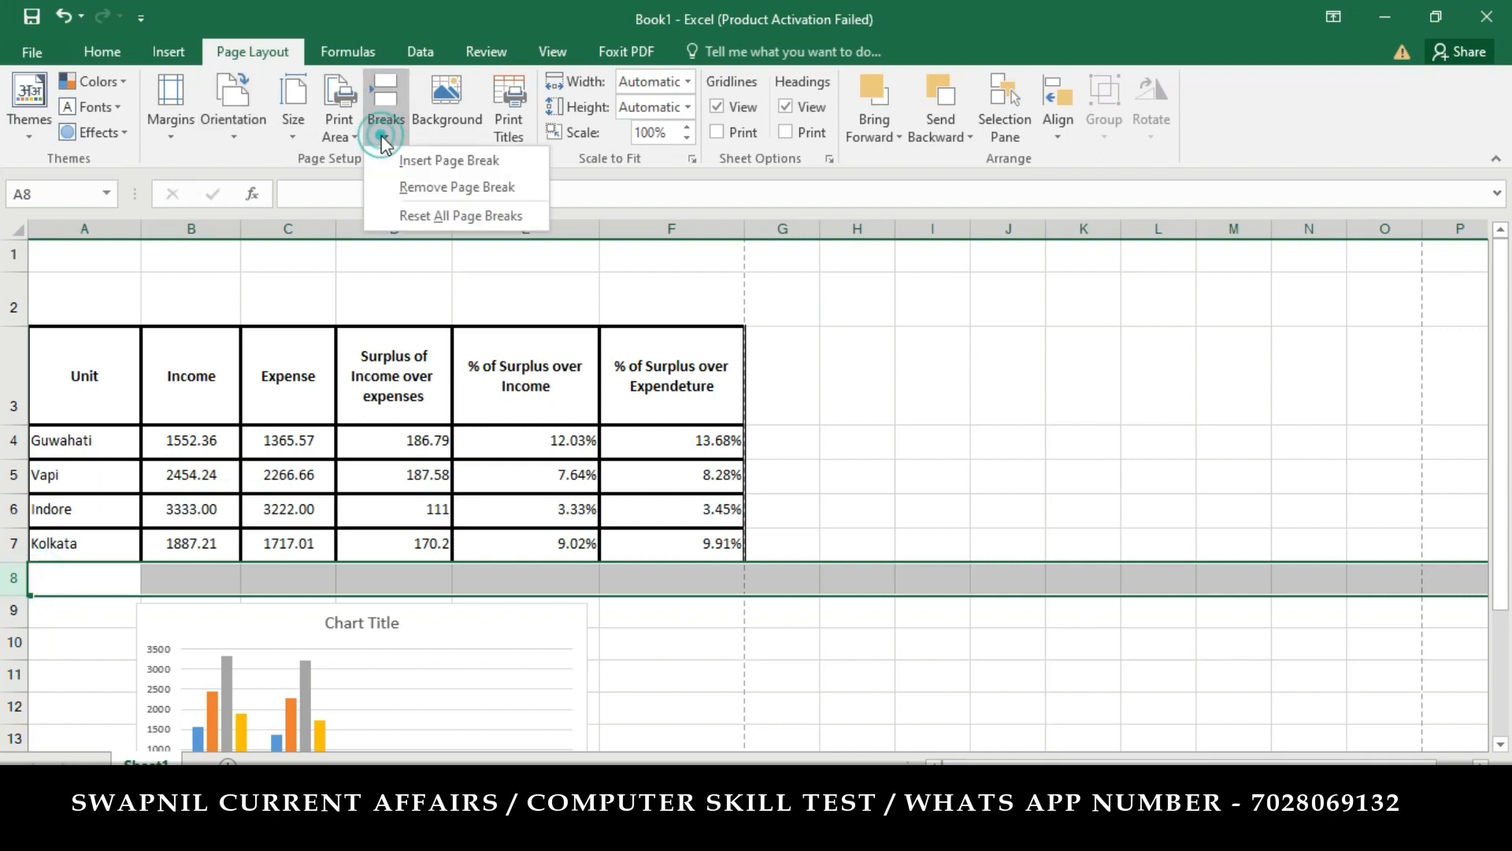
{"action": "left_click", "coordinate": [418, 180]}
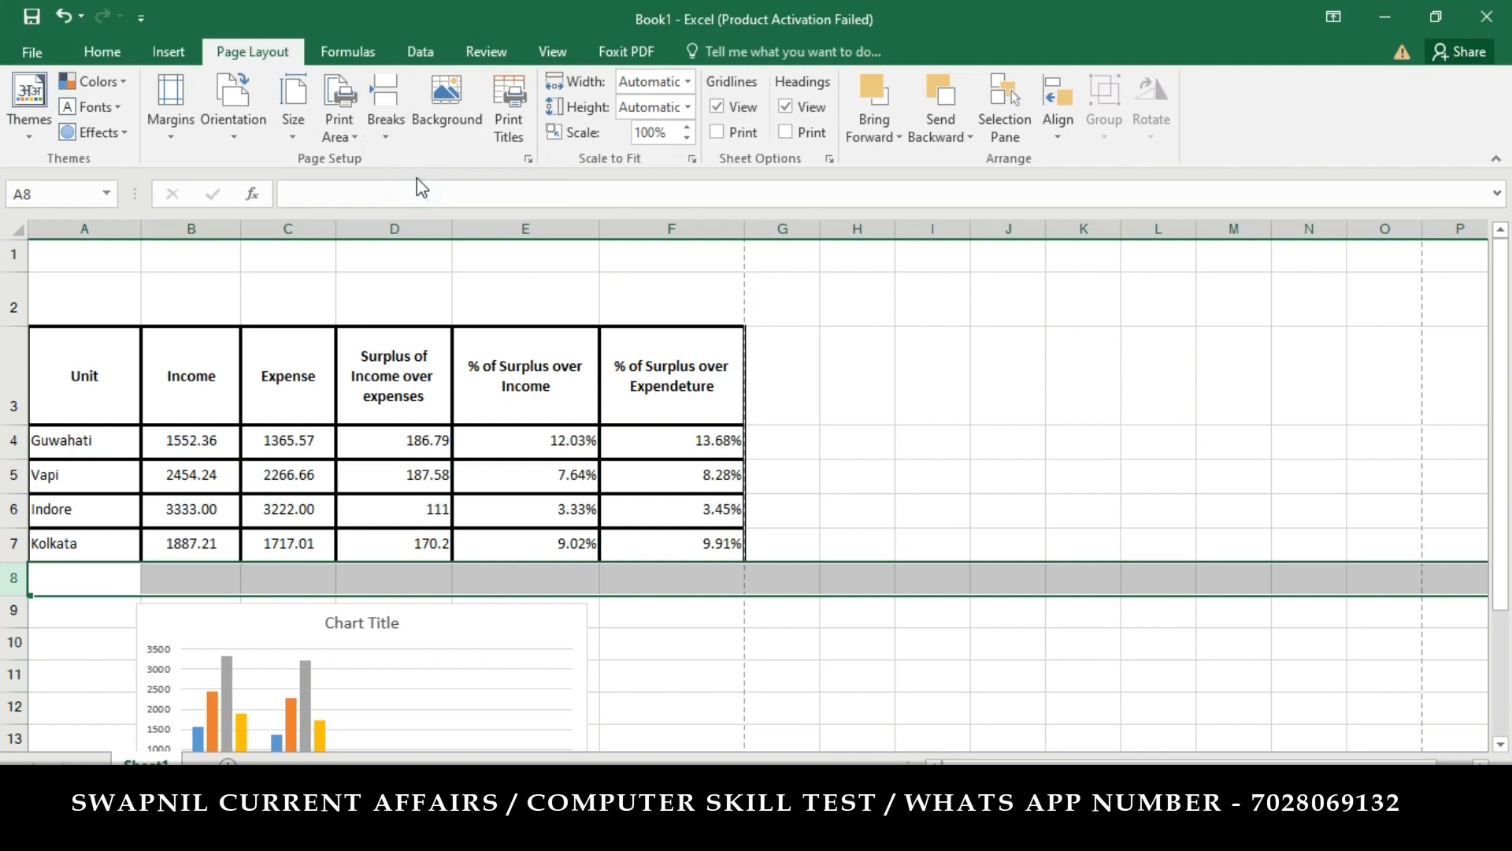
Step: Centre the surplus and percentage values in D4:F7 horizontally
{"action": "left_click", "coordinate": [117, 49]}
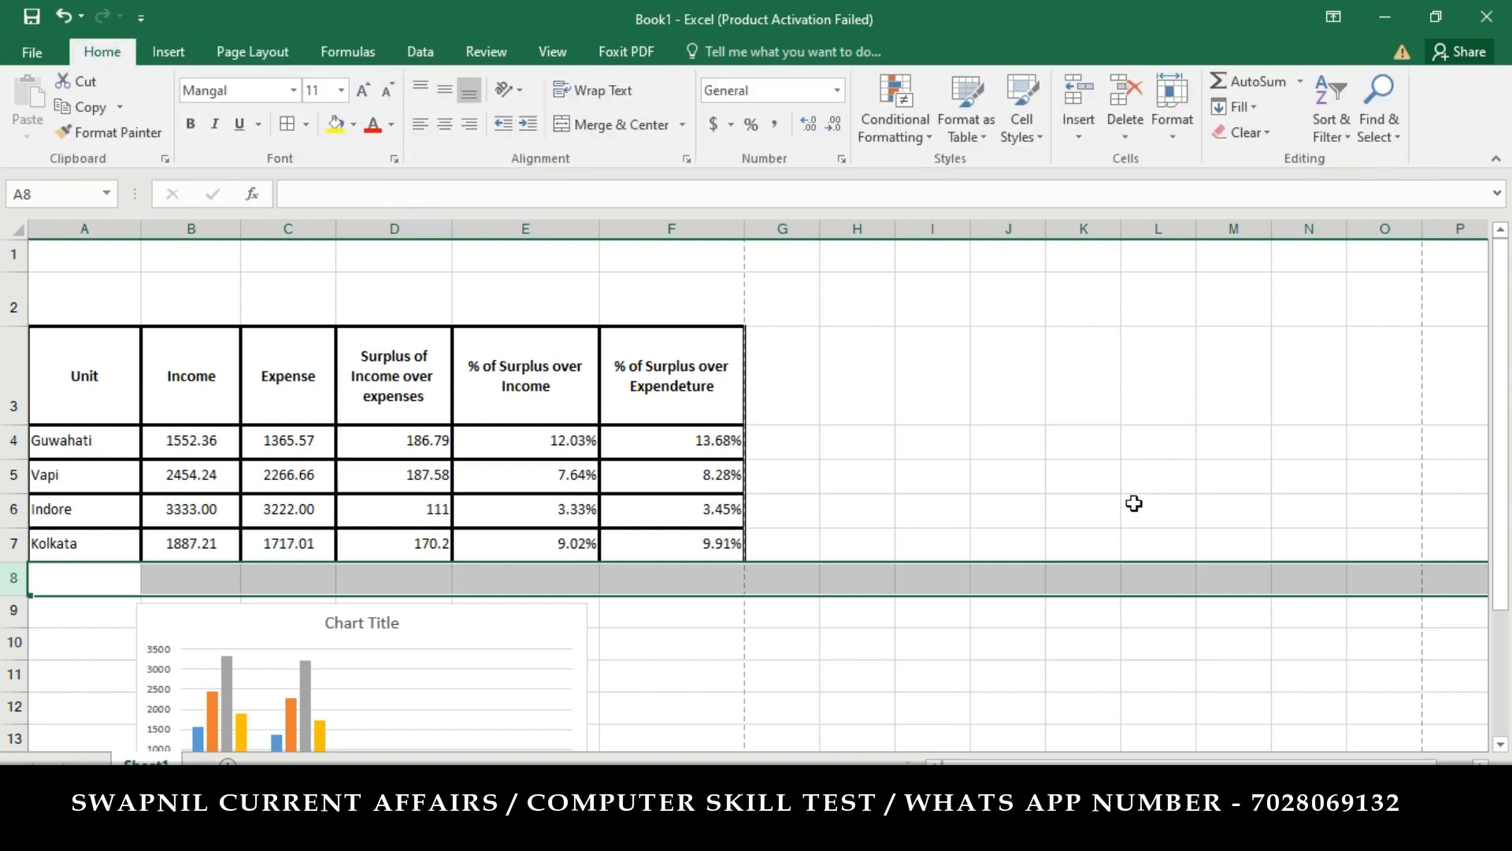
{"action": "left_click_drag", "start_coordinate": [1503, 511], "coordinate": [1504, 548]}
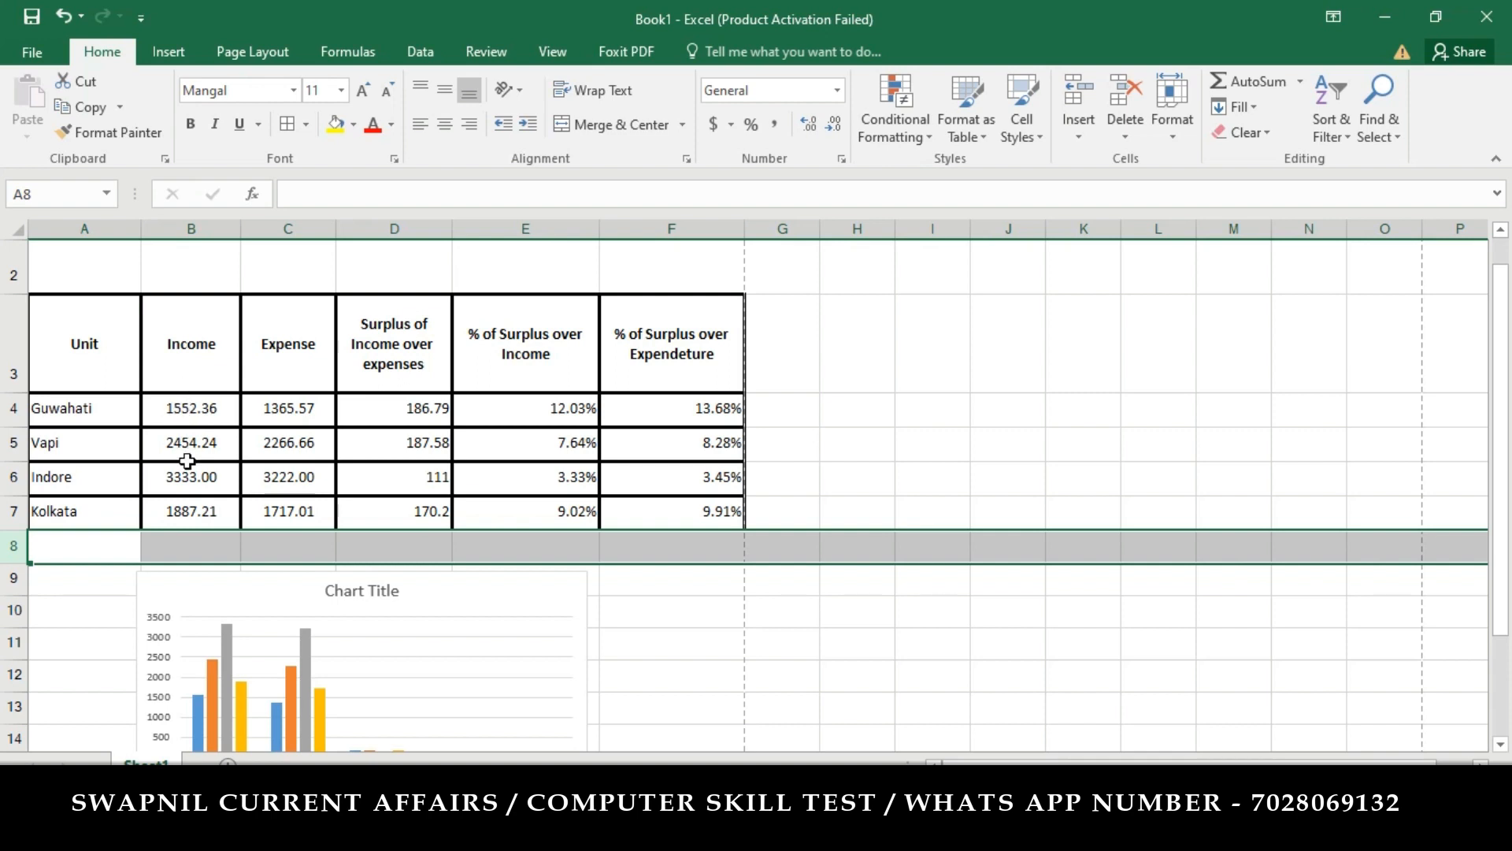
{"action": "left_click_drag", "start_coordinate": [361, 409], "coordinate": [701, 512]}
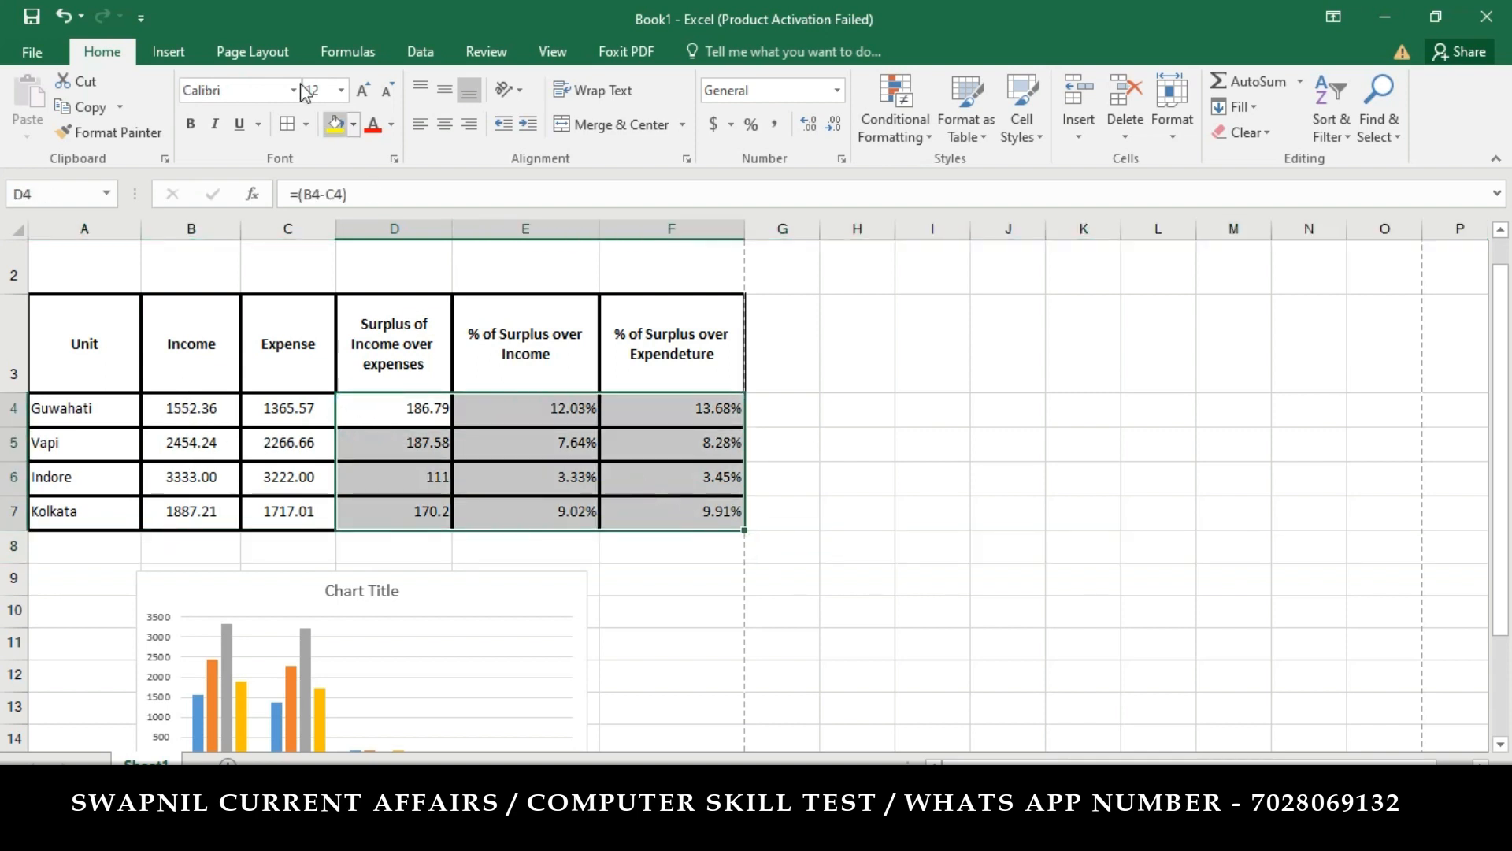
{"action": "left_click", "coordinate": [445, 126]}
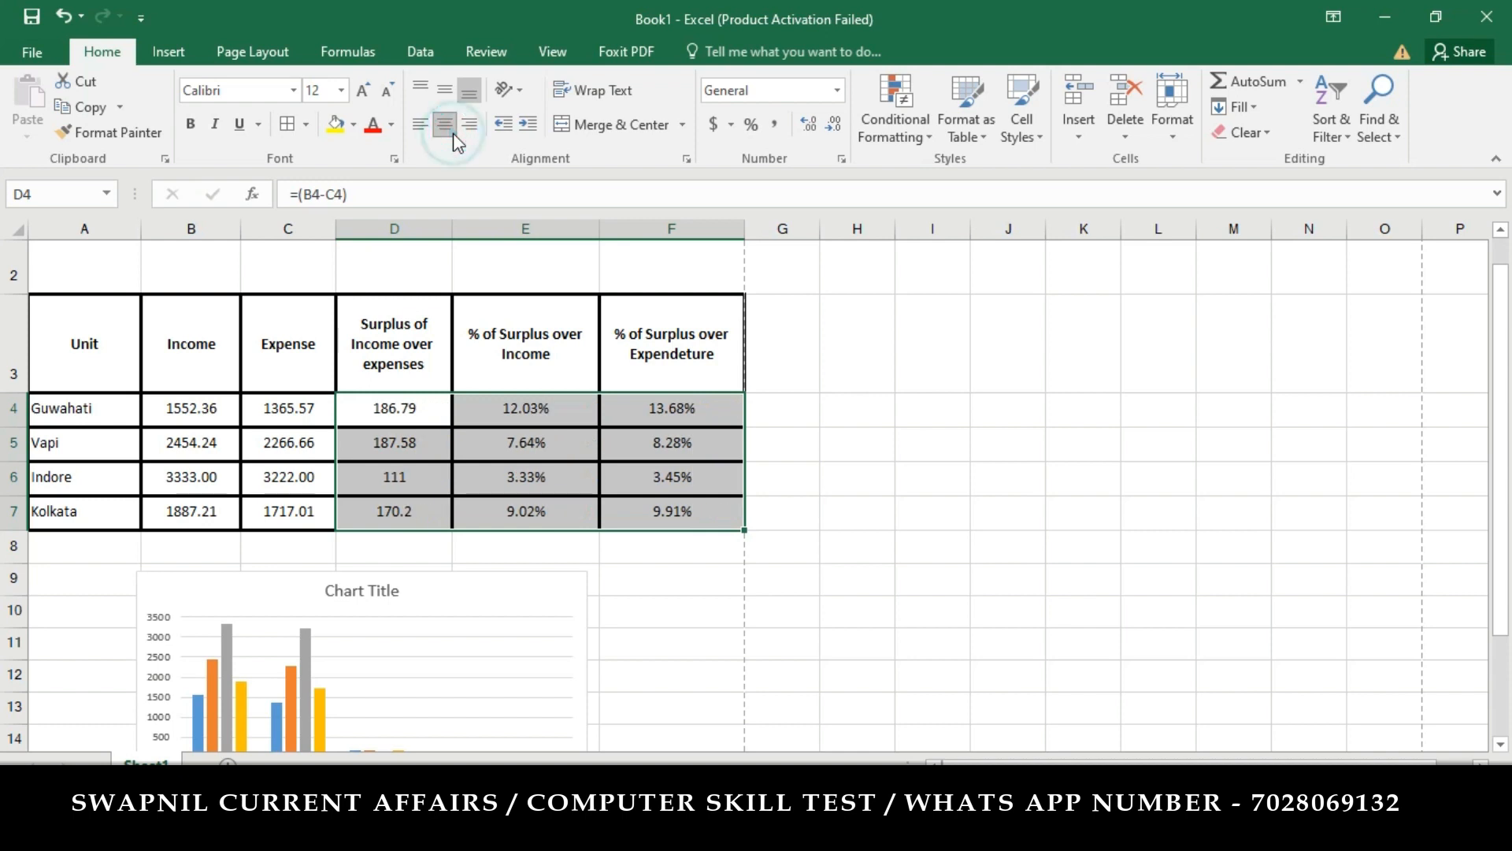
Step: Save the workbook as an Excel Workbook in the Desktop's esic udc folder, naming it with the instructor's name followed by "sir video"
{"action": "left_click", "coordinate": [27, 56]}
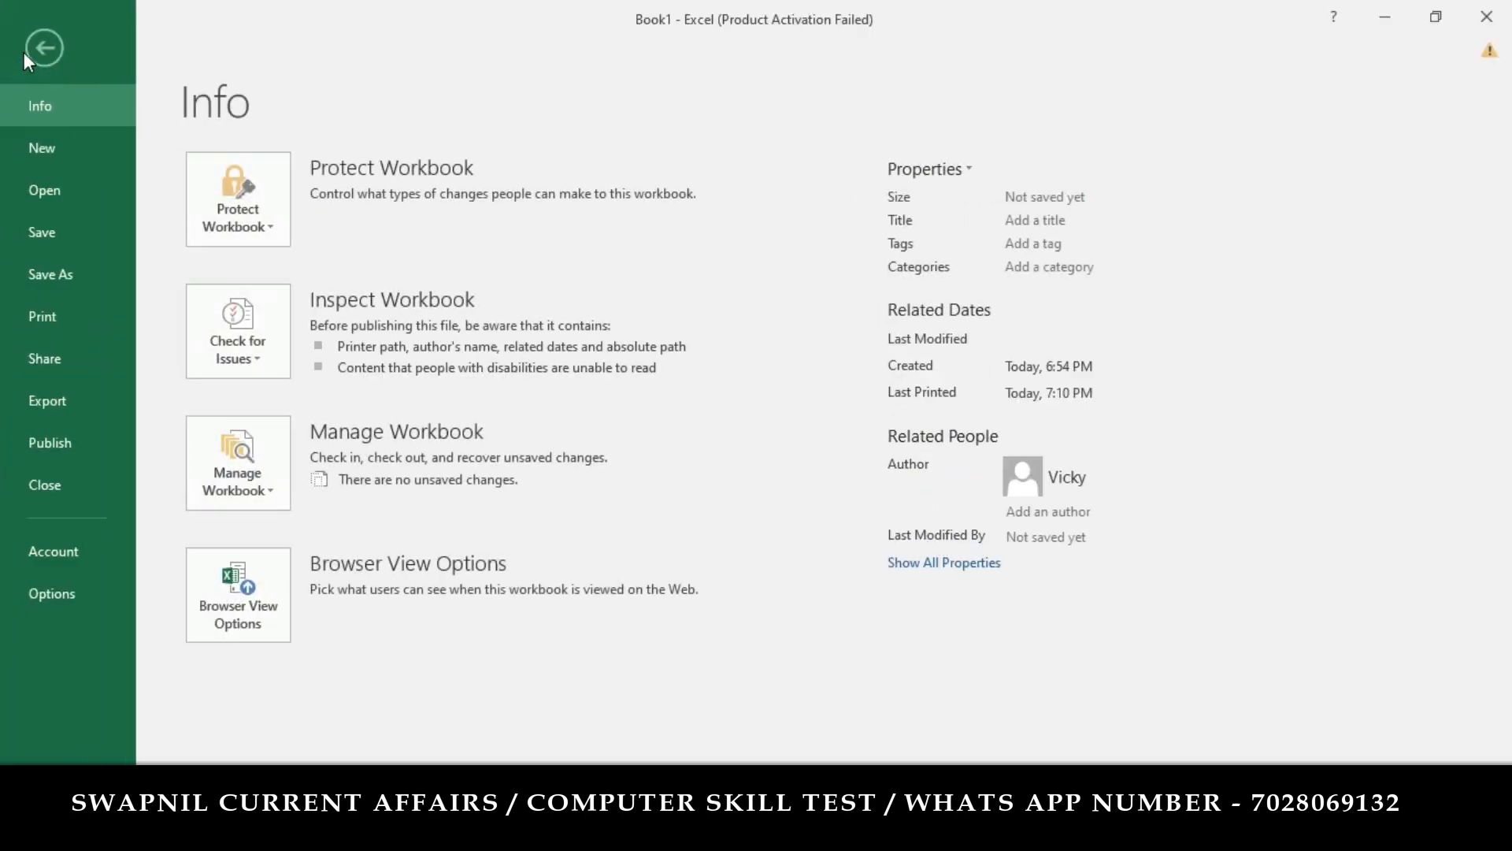
{"action": "left_click", "coordinate": [48, 238]}
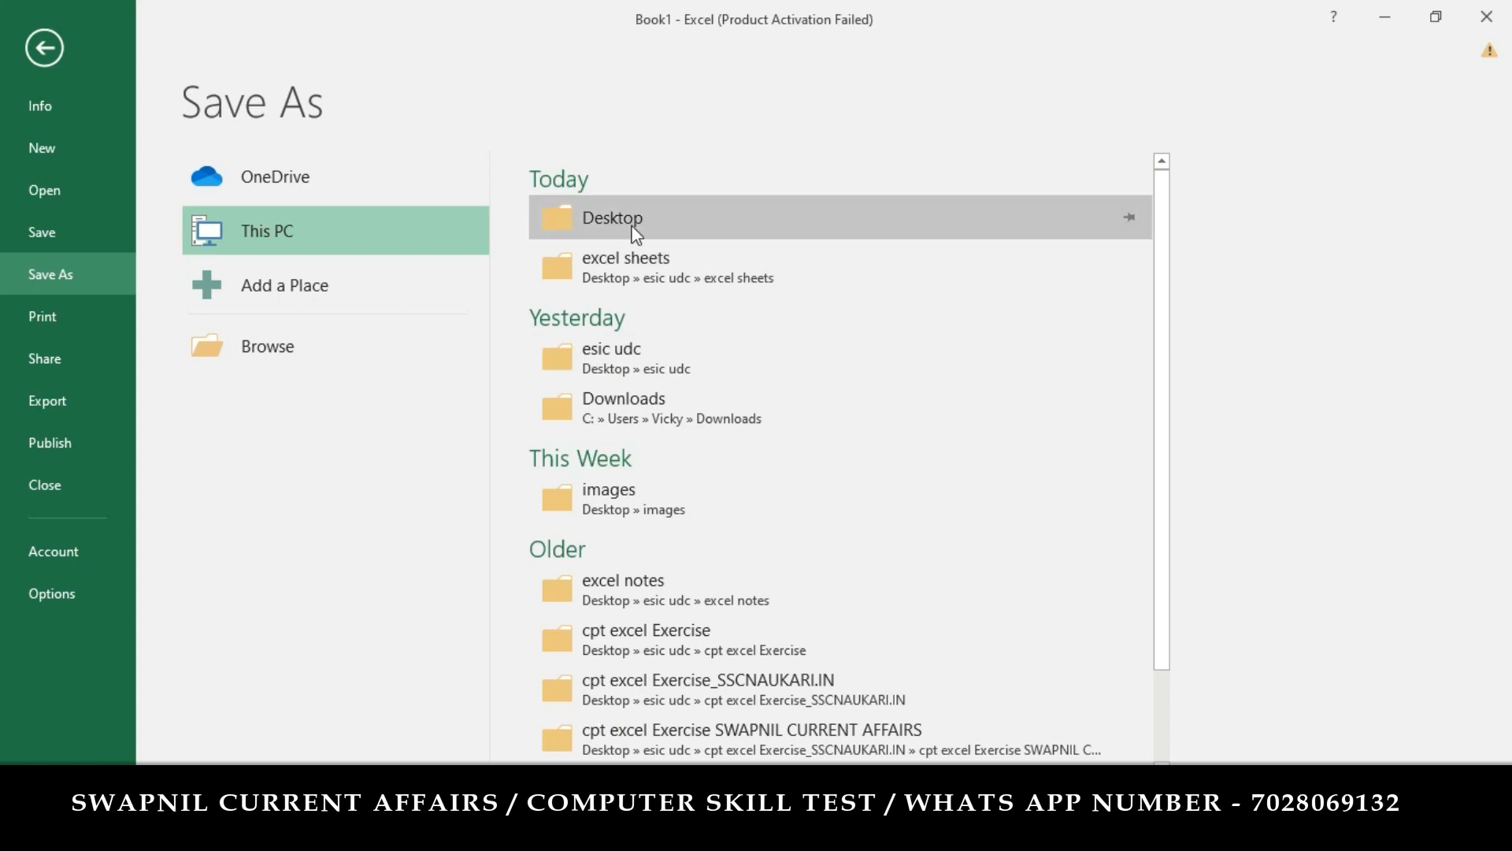
{"action": "left_click", "coordinate": [641, 360]}
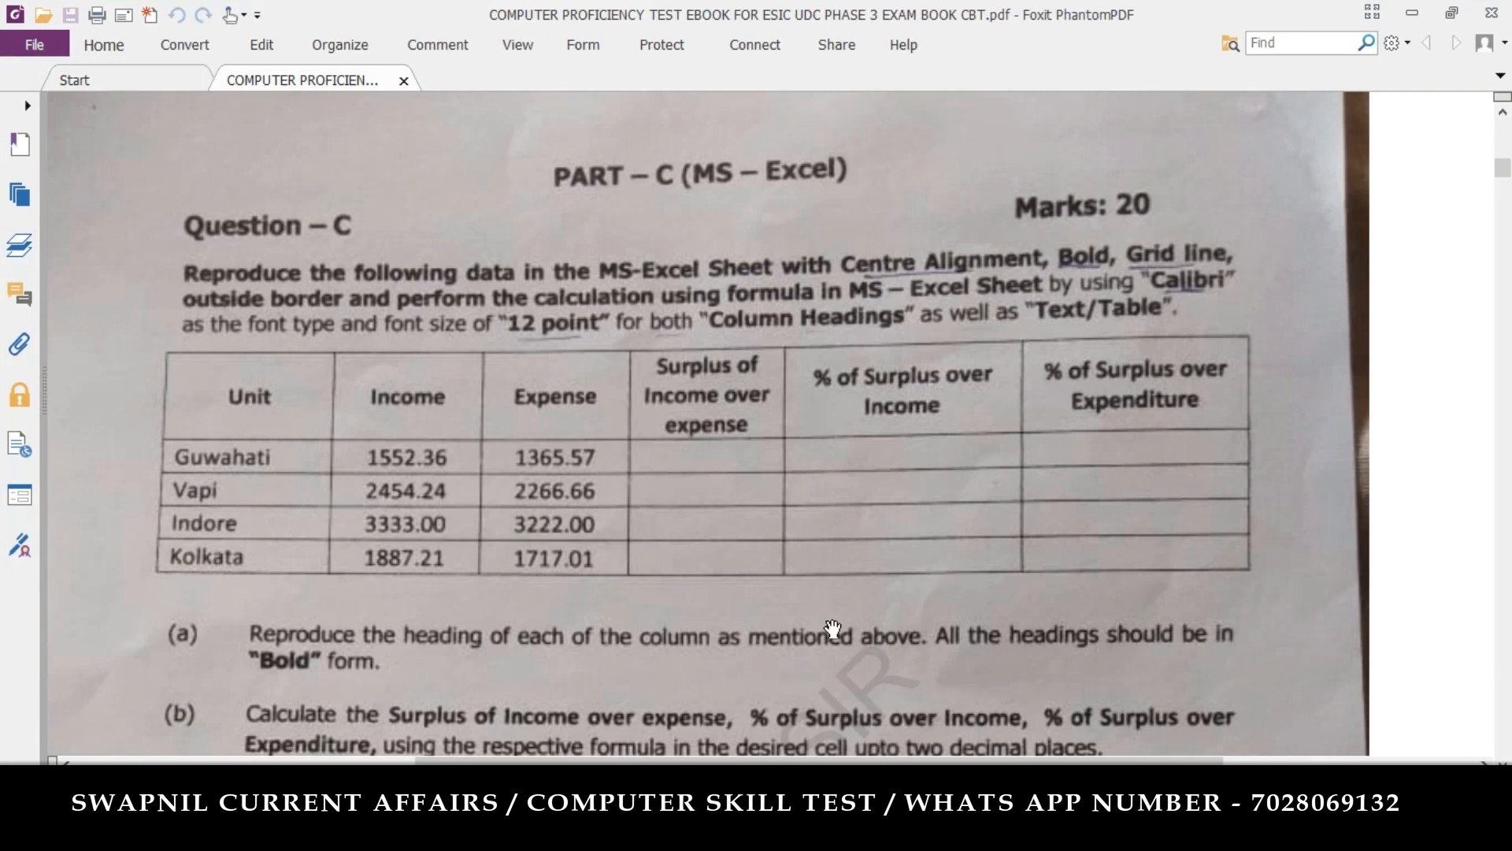
{"action": "type", "text": "swa"}
{"action": "type", "text": "pnil sir video"}
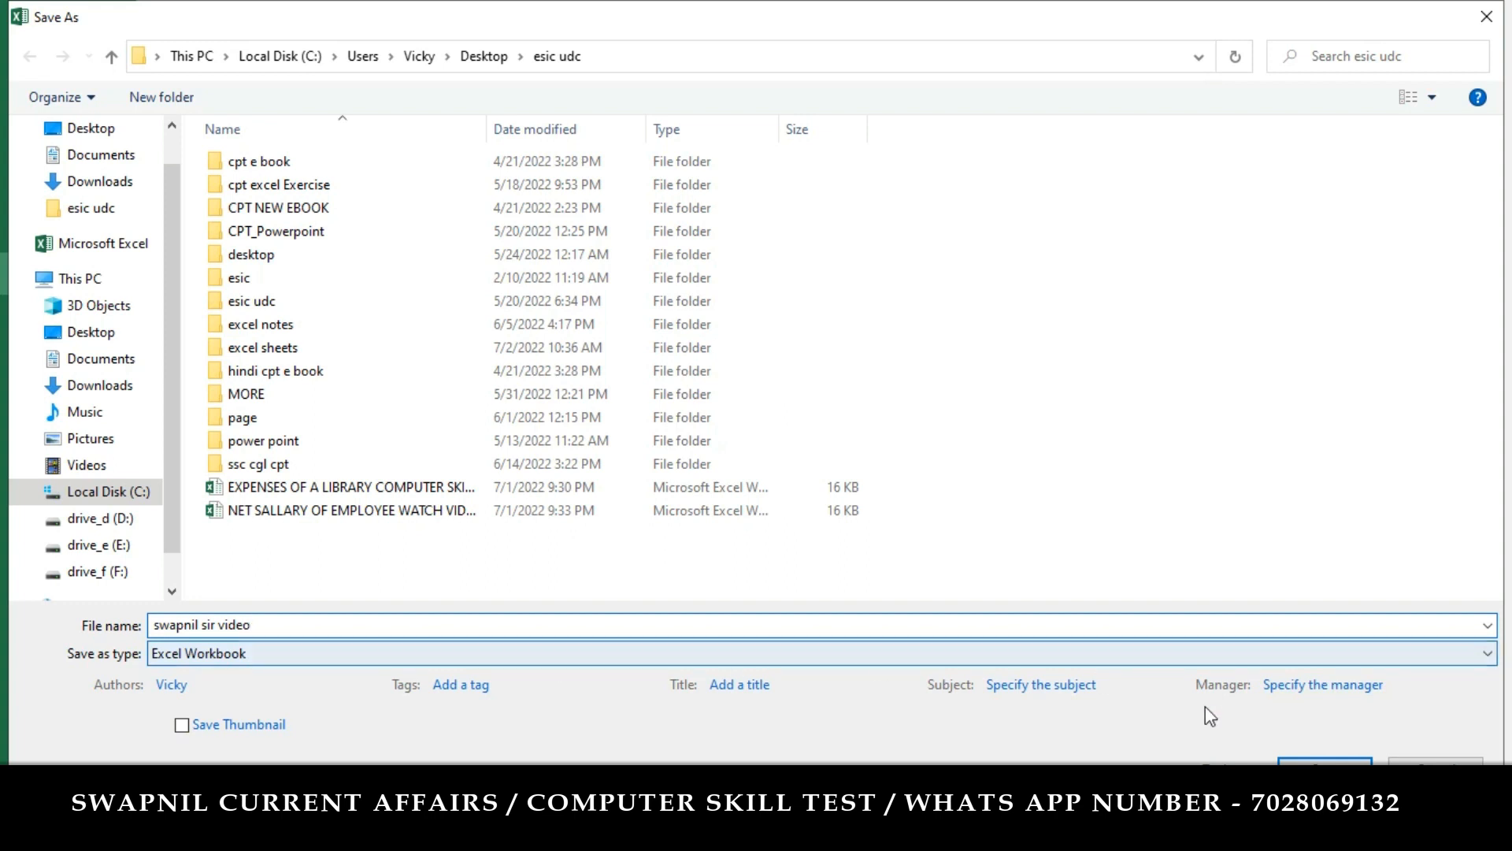
{"action": "left_click", "coordinate": [1325, 768]}
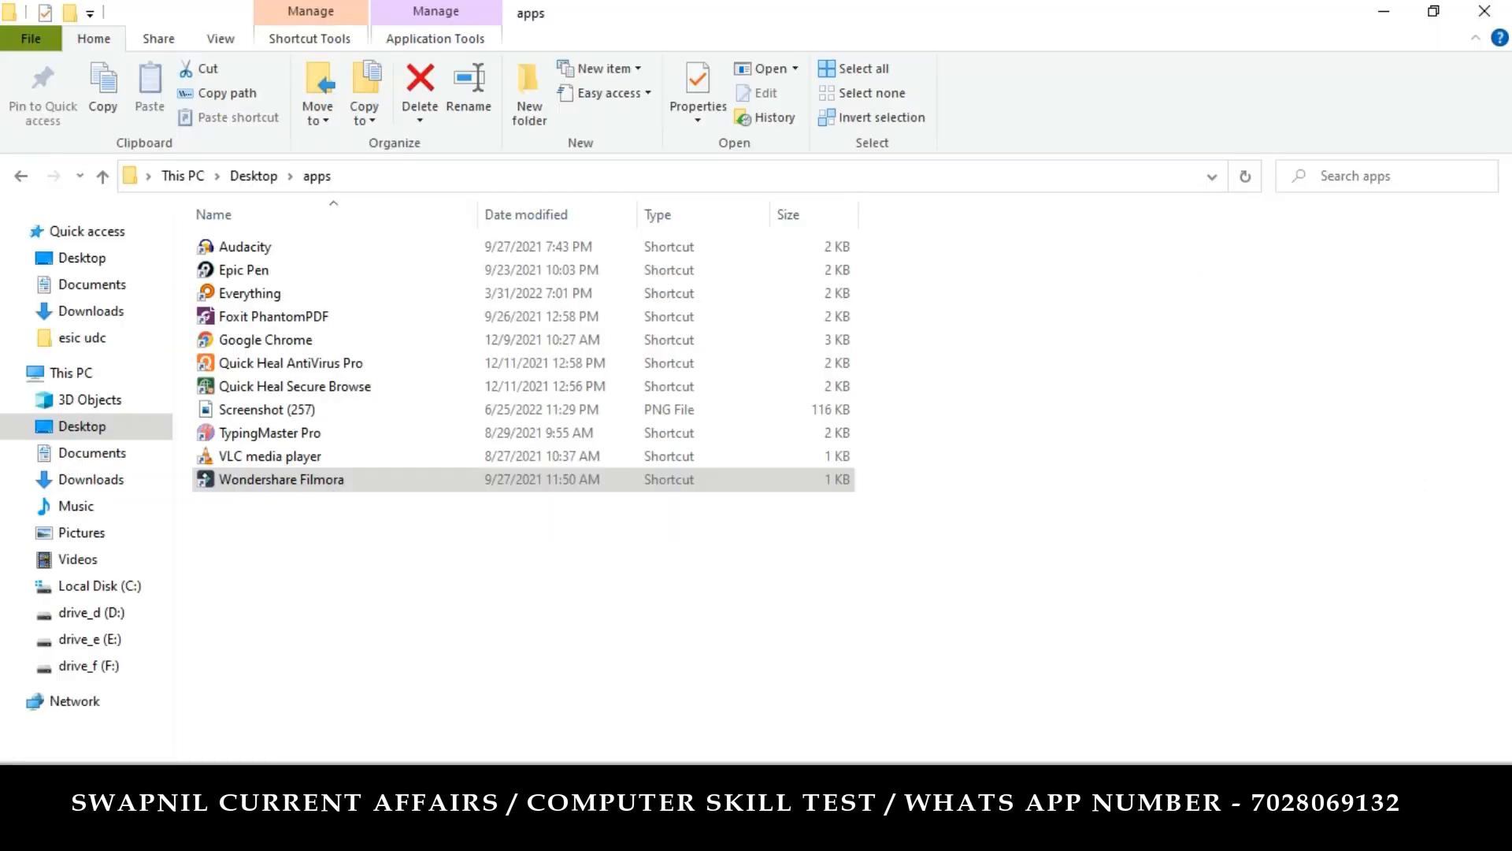
Step: Switch to File Explorer, check the saved workbook's properties in the Desktop's esic udc folder, and close the folder window
{"action": "left_click", "coordinate": [89, 428]}
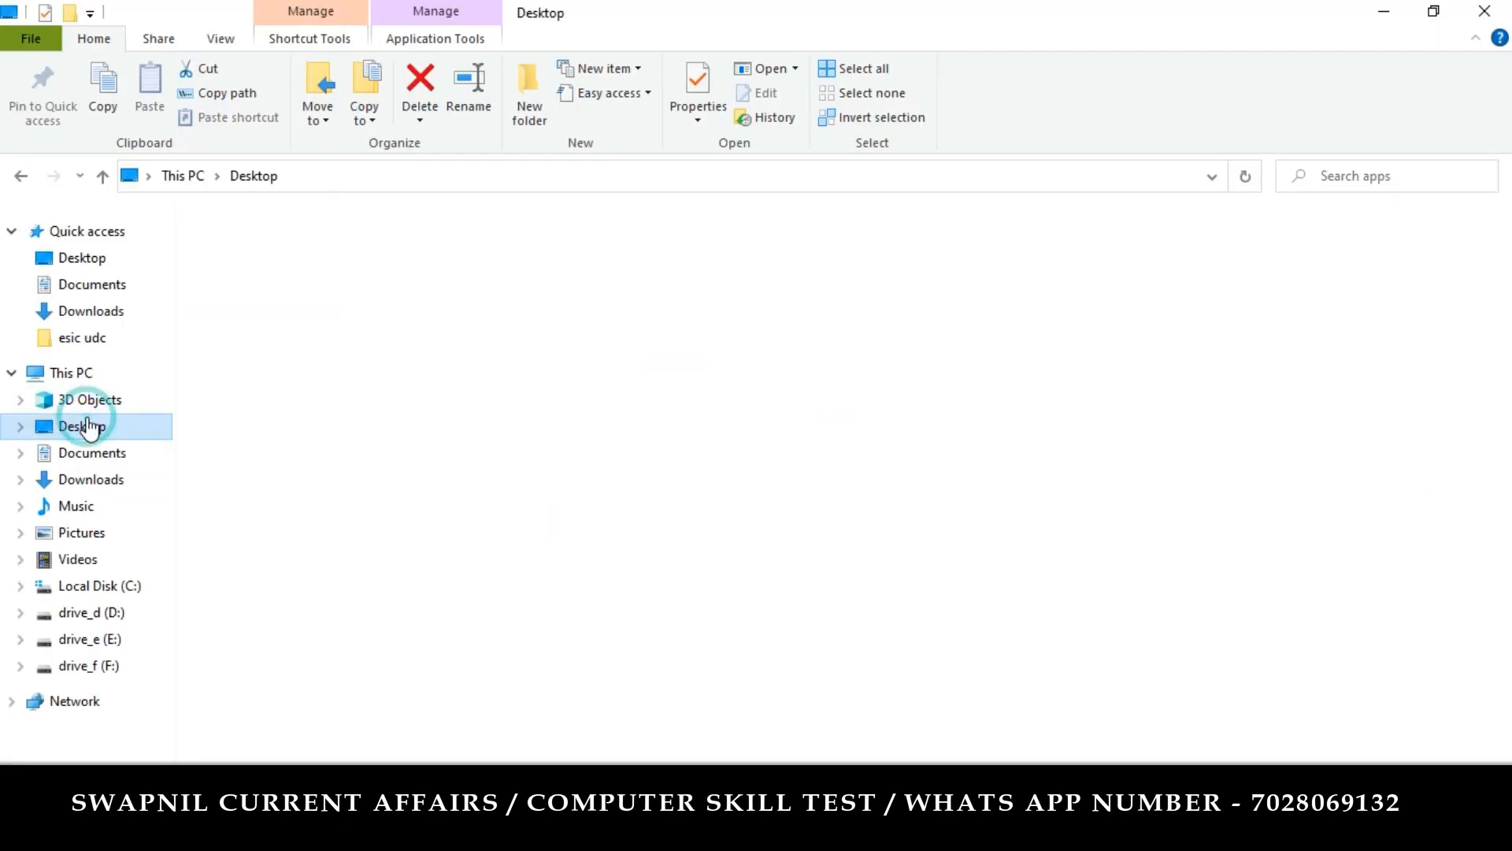
{"action": "double_click", "coordinate": [935, 305]}
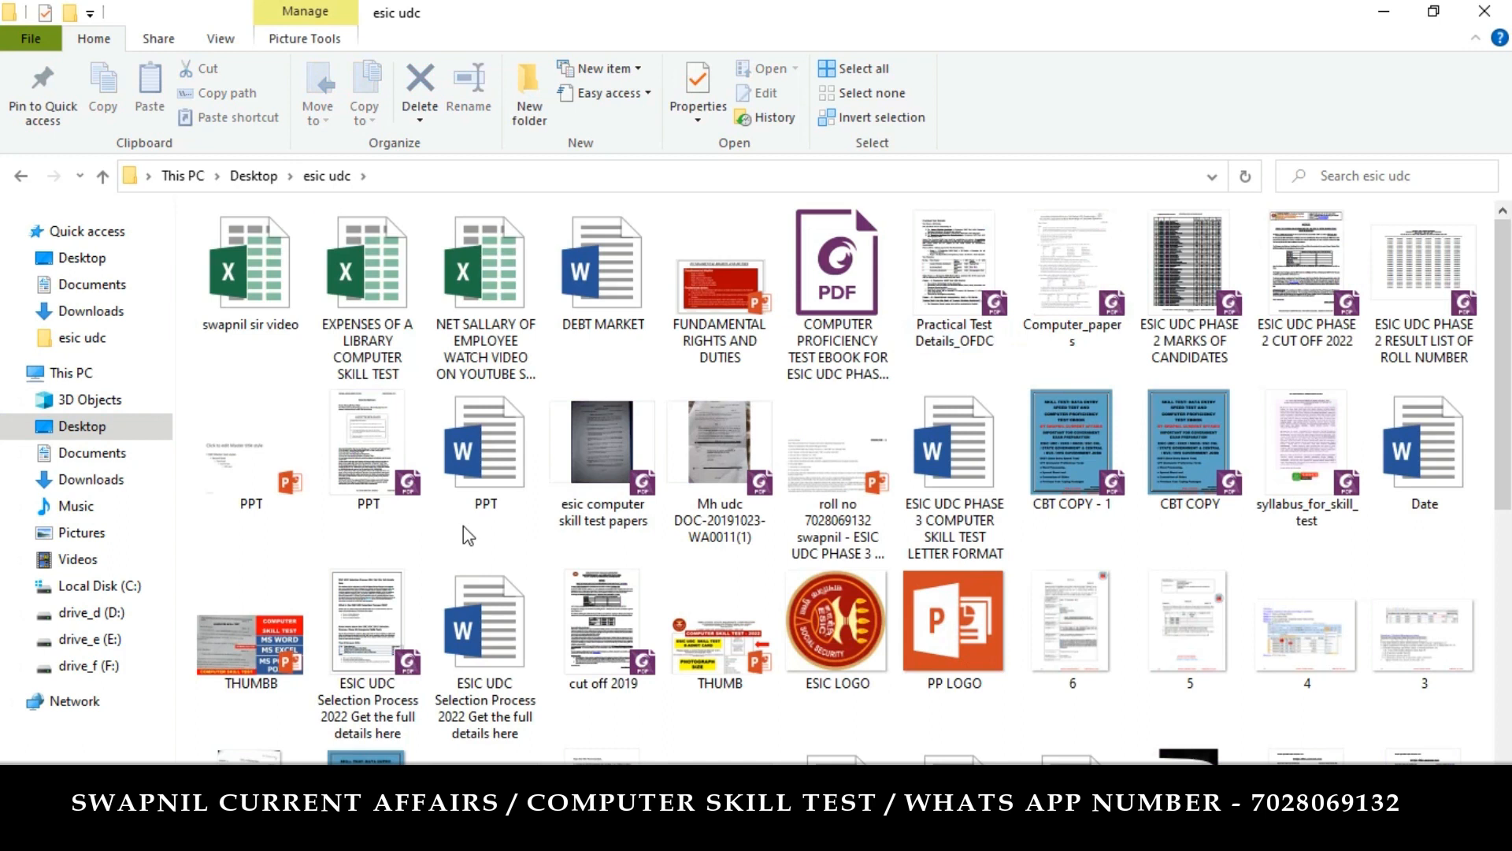
{"action": "left_click", "coordinate": [285, 271]}
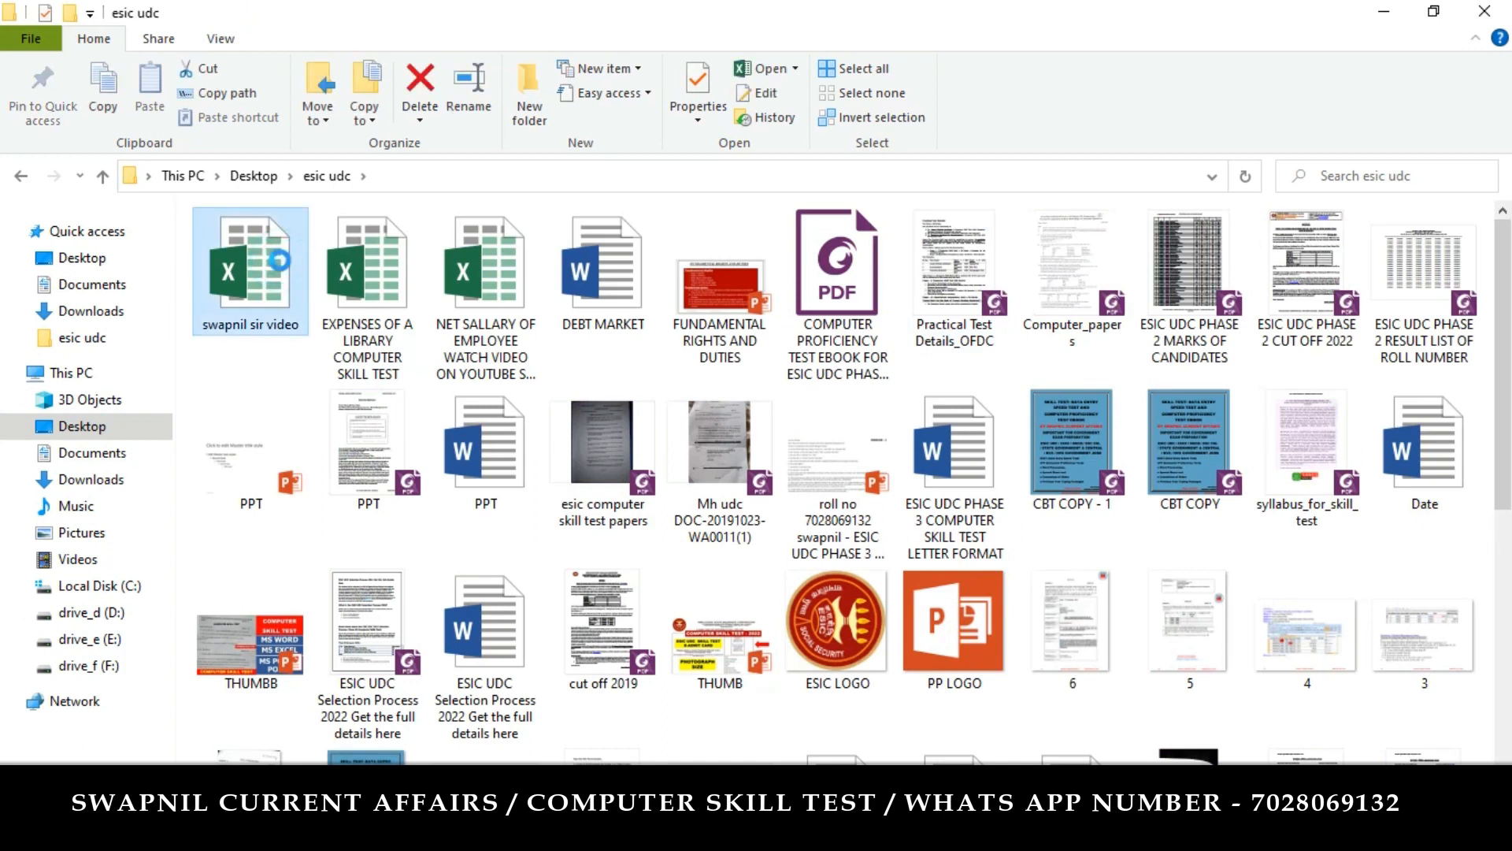
{"action": "right_click", "coordinate": [269, 251]}
{"action": "key", "text": "r"}
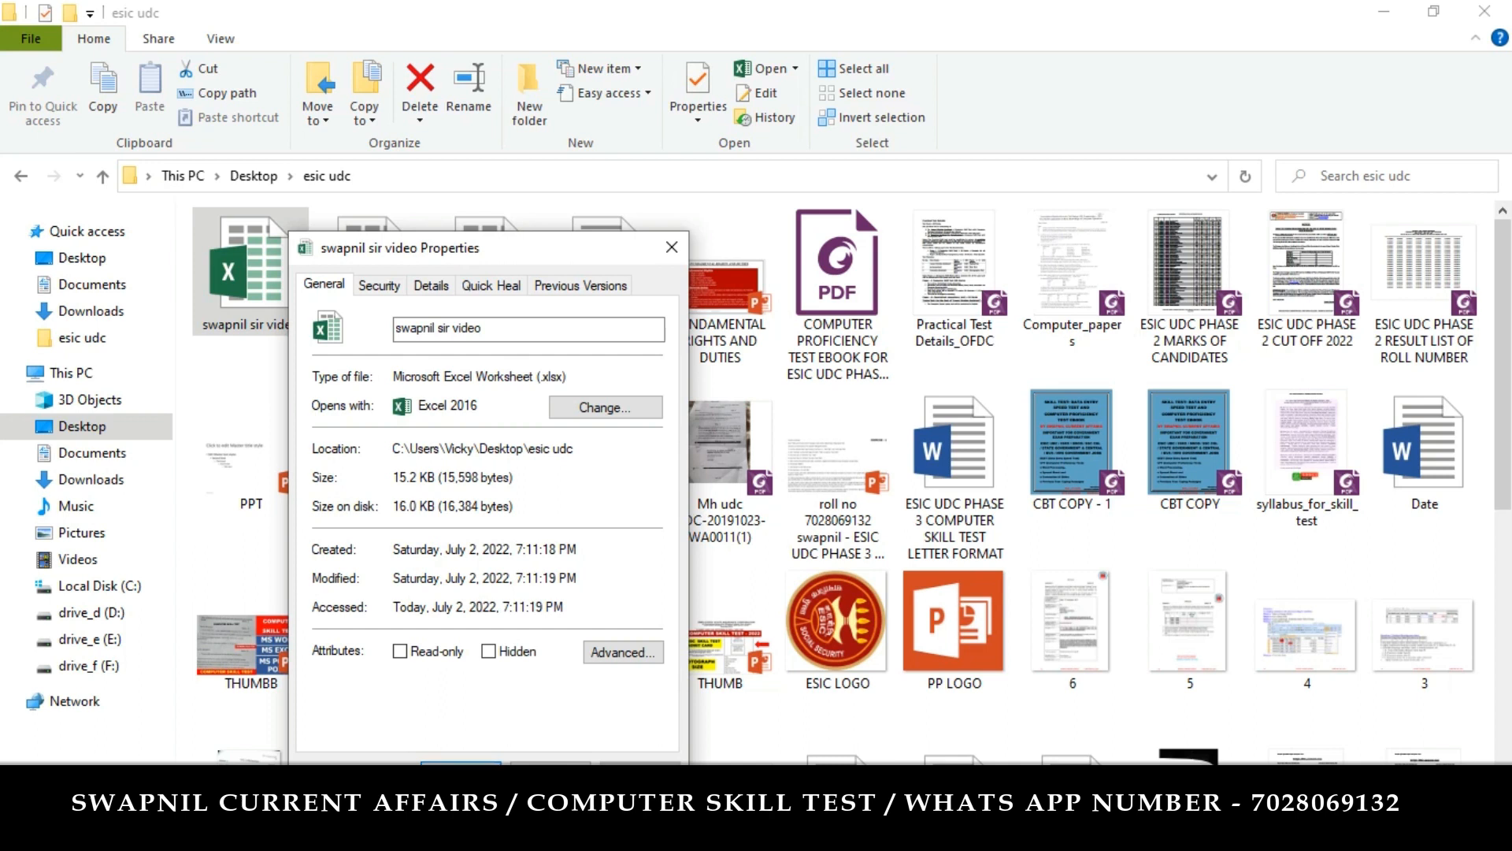
{"action": "left_click", "coordinate": [465, 770]}
{"action": "left_click", "coordinate": [1490, 11]}
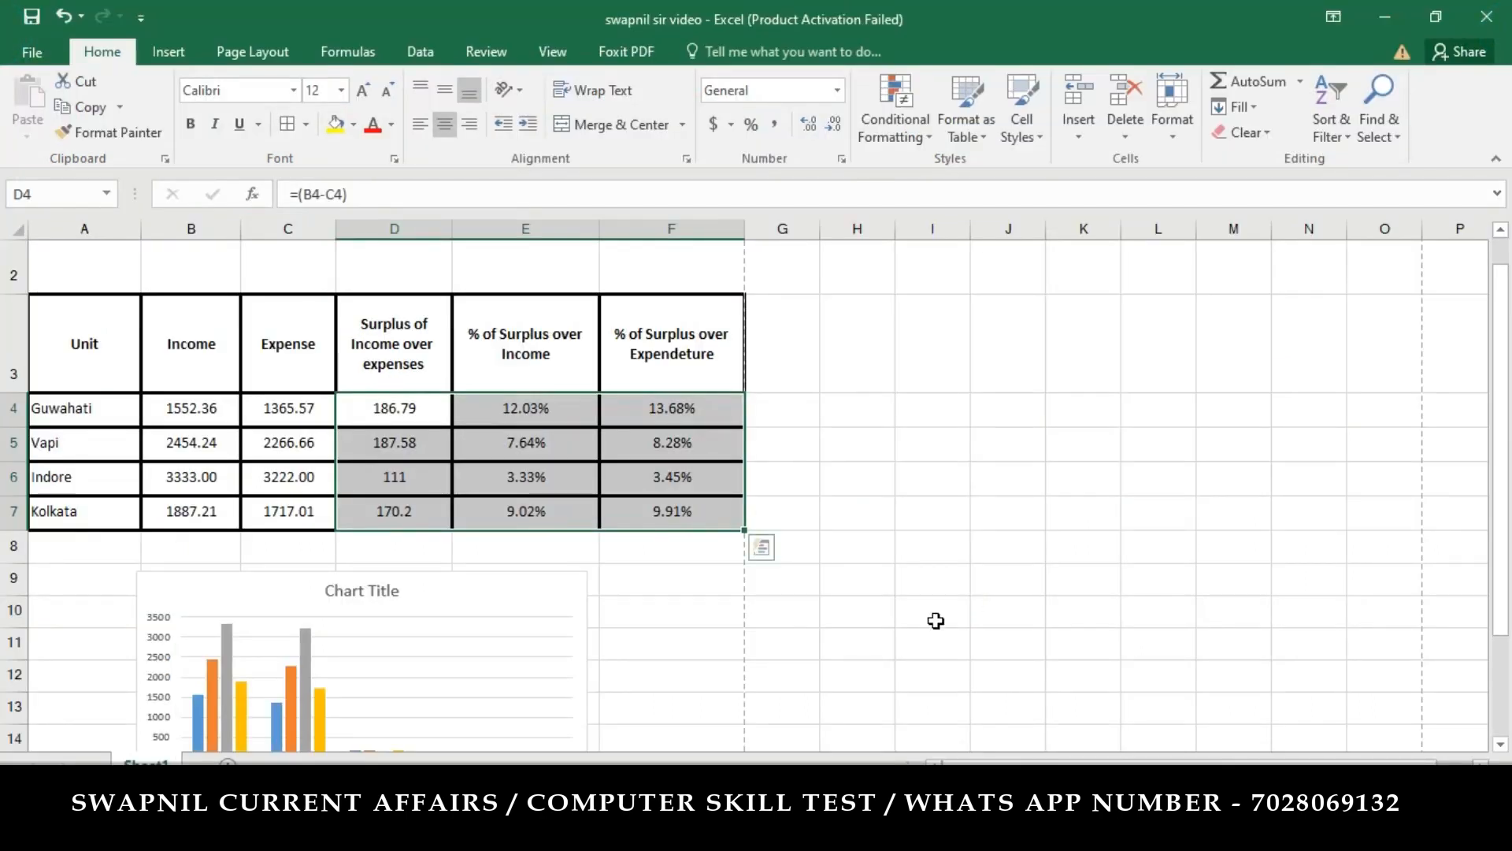
Step: Review the saved workbook's print preview with the centred table values, and return to the worksheet
{"action": "key", "text": "ctrl+p"}
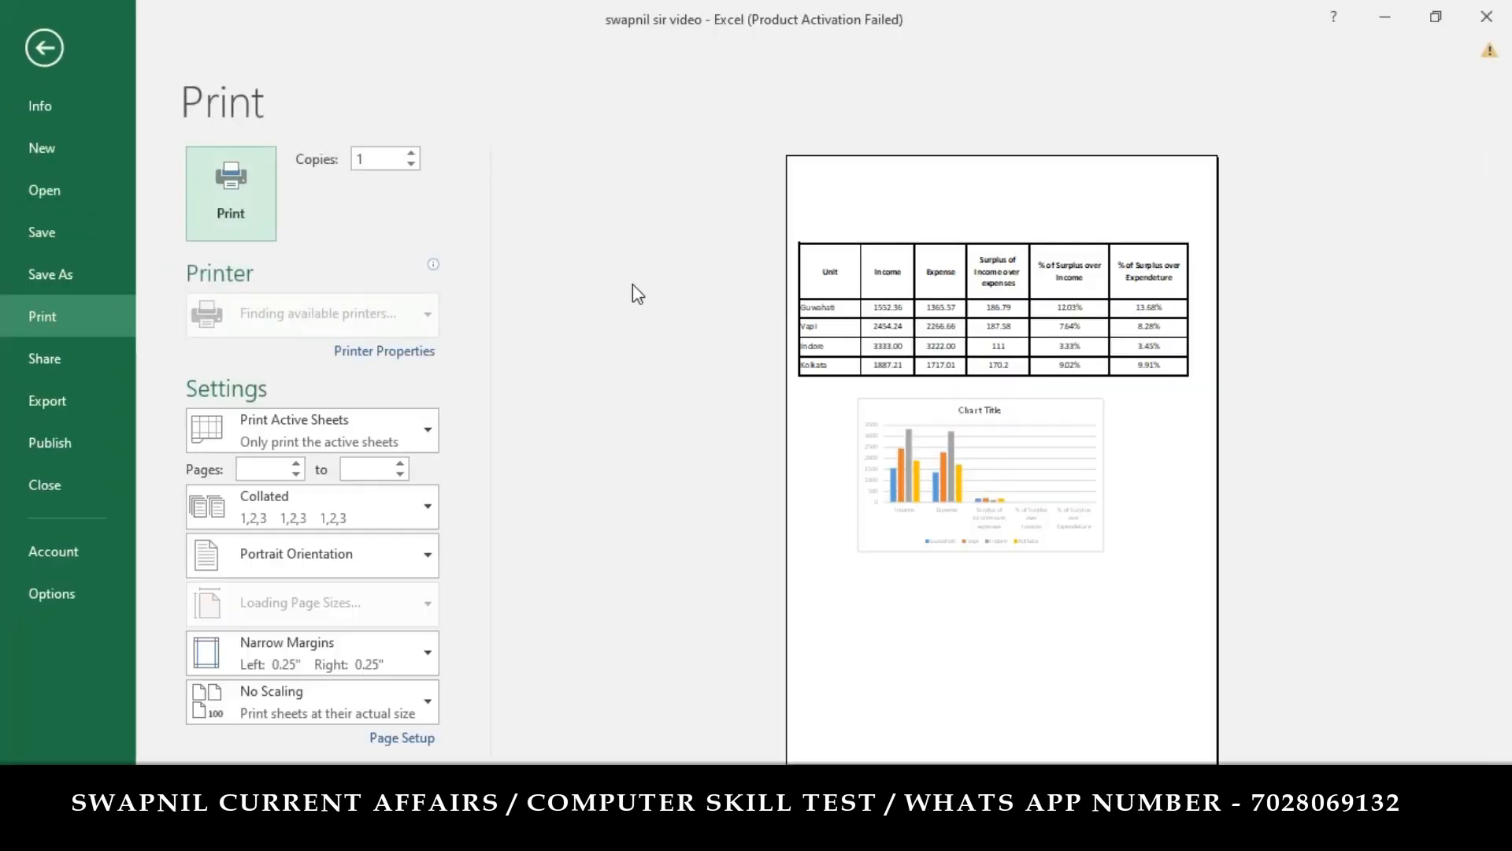
{"action": "left_click", "coordinate": [45, 48]}
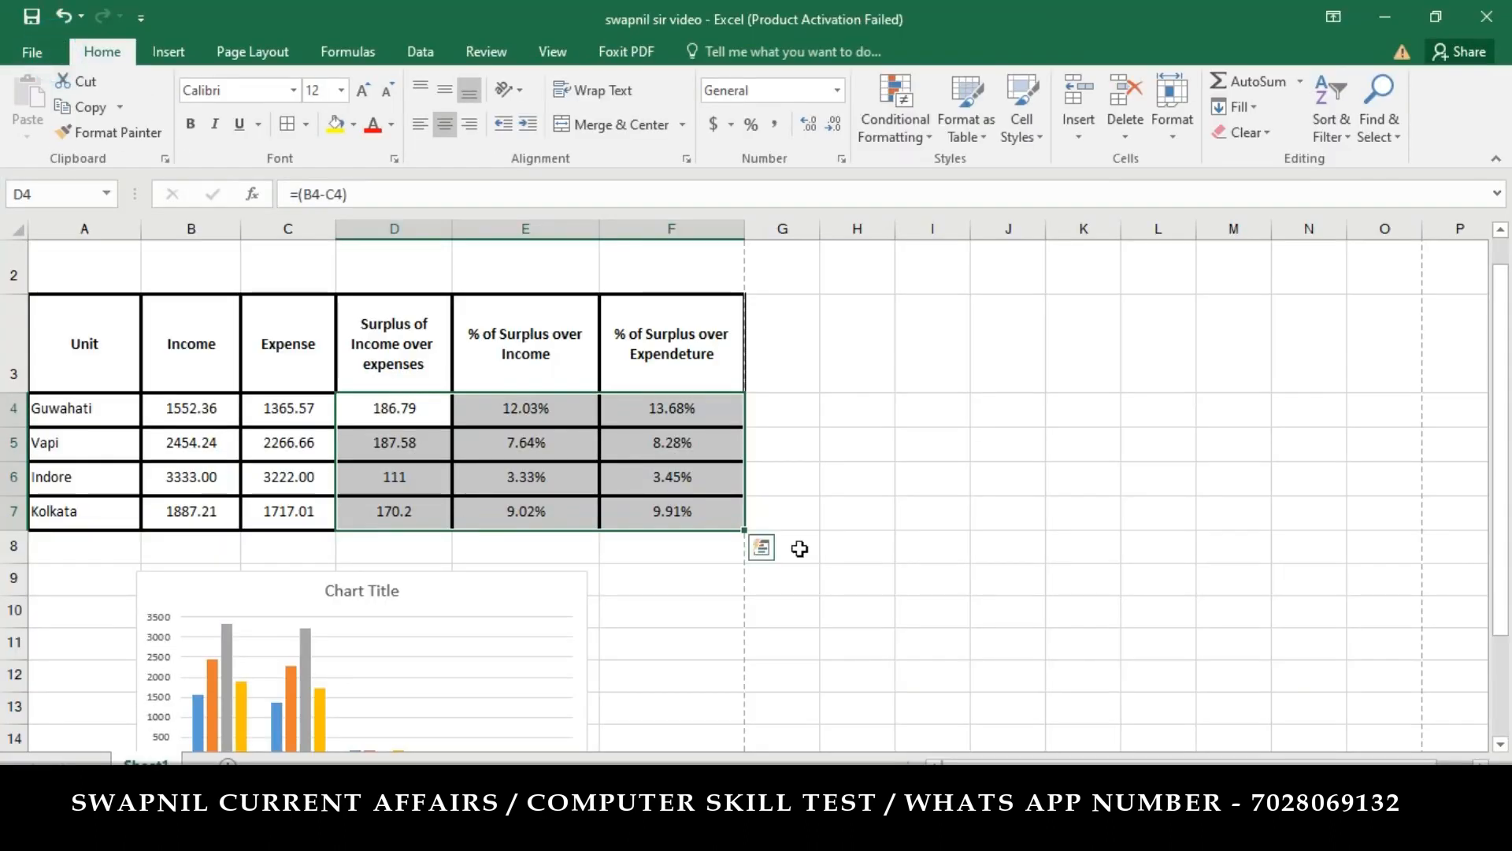